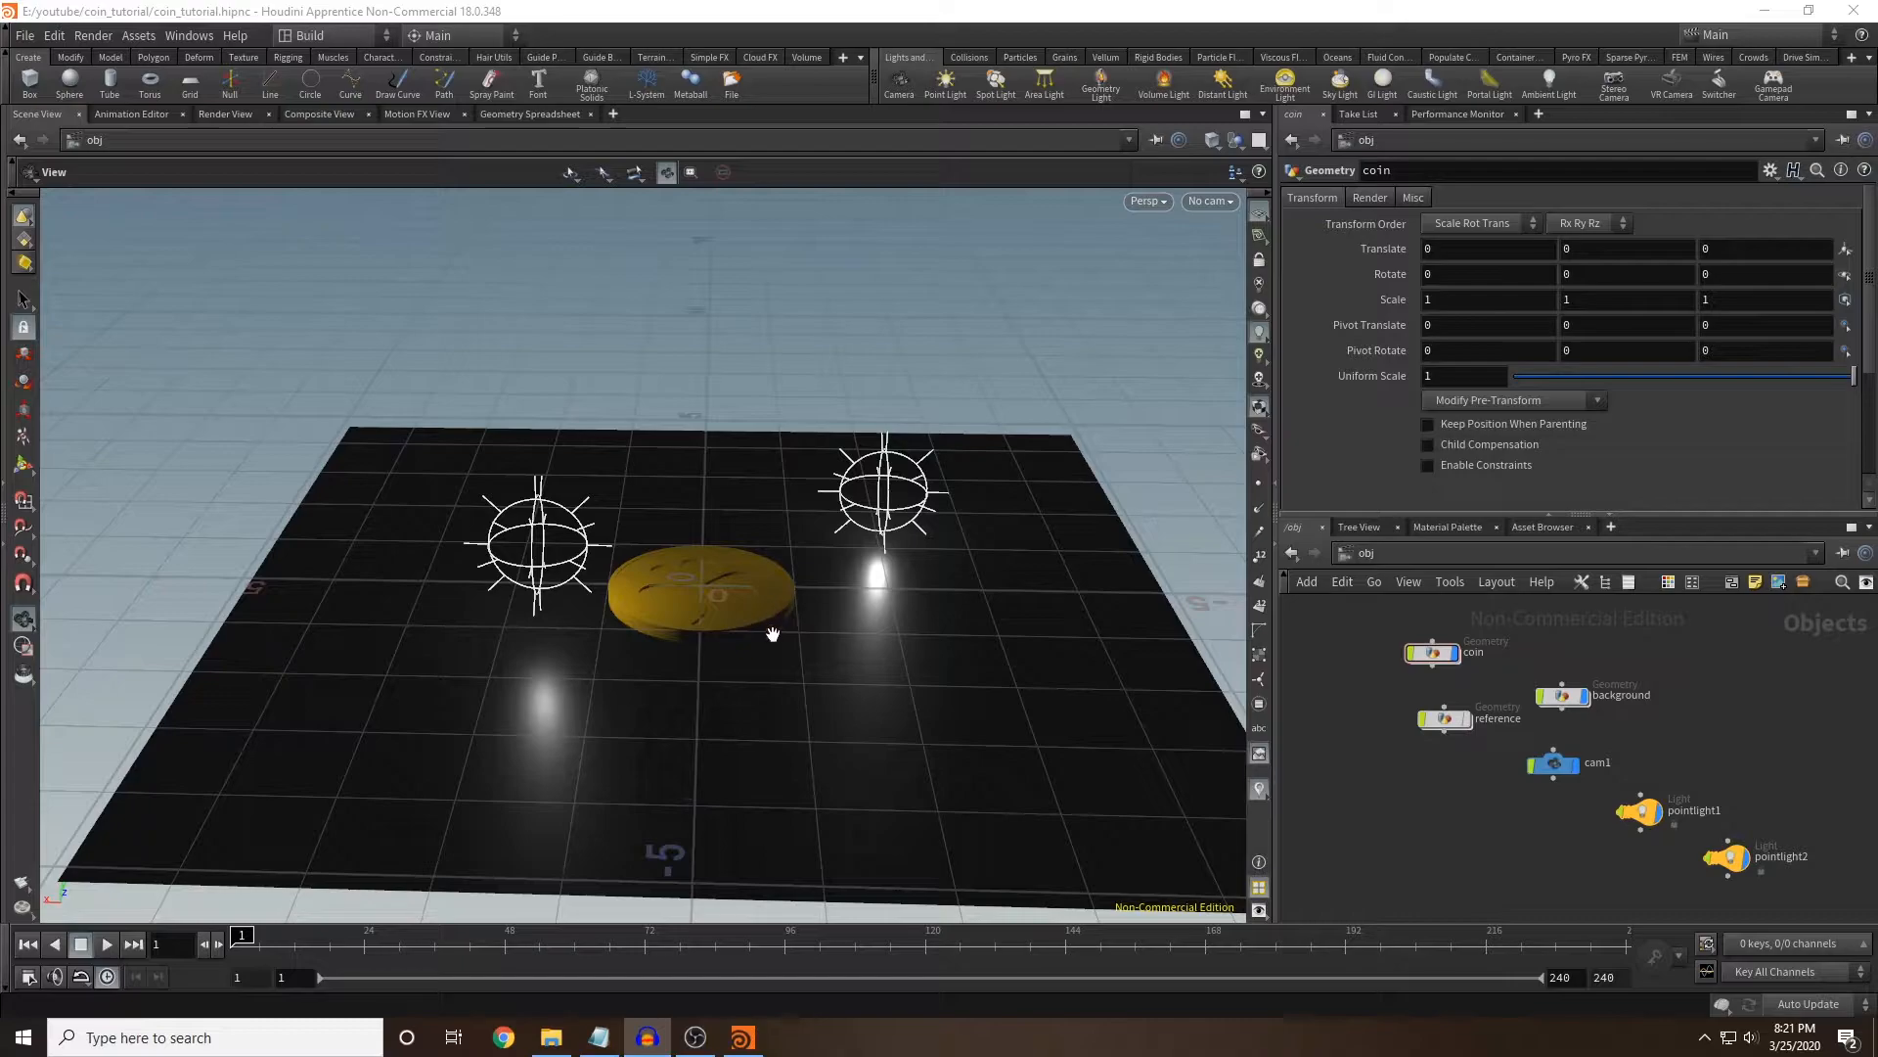
Delete both point lights, pointlight1 and pointlight2, from the scene.
drag(713, 691, 749, 709)
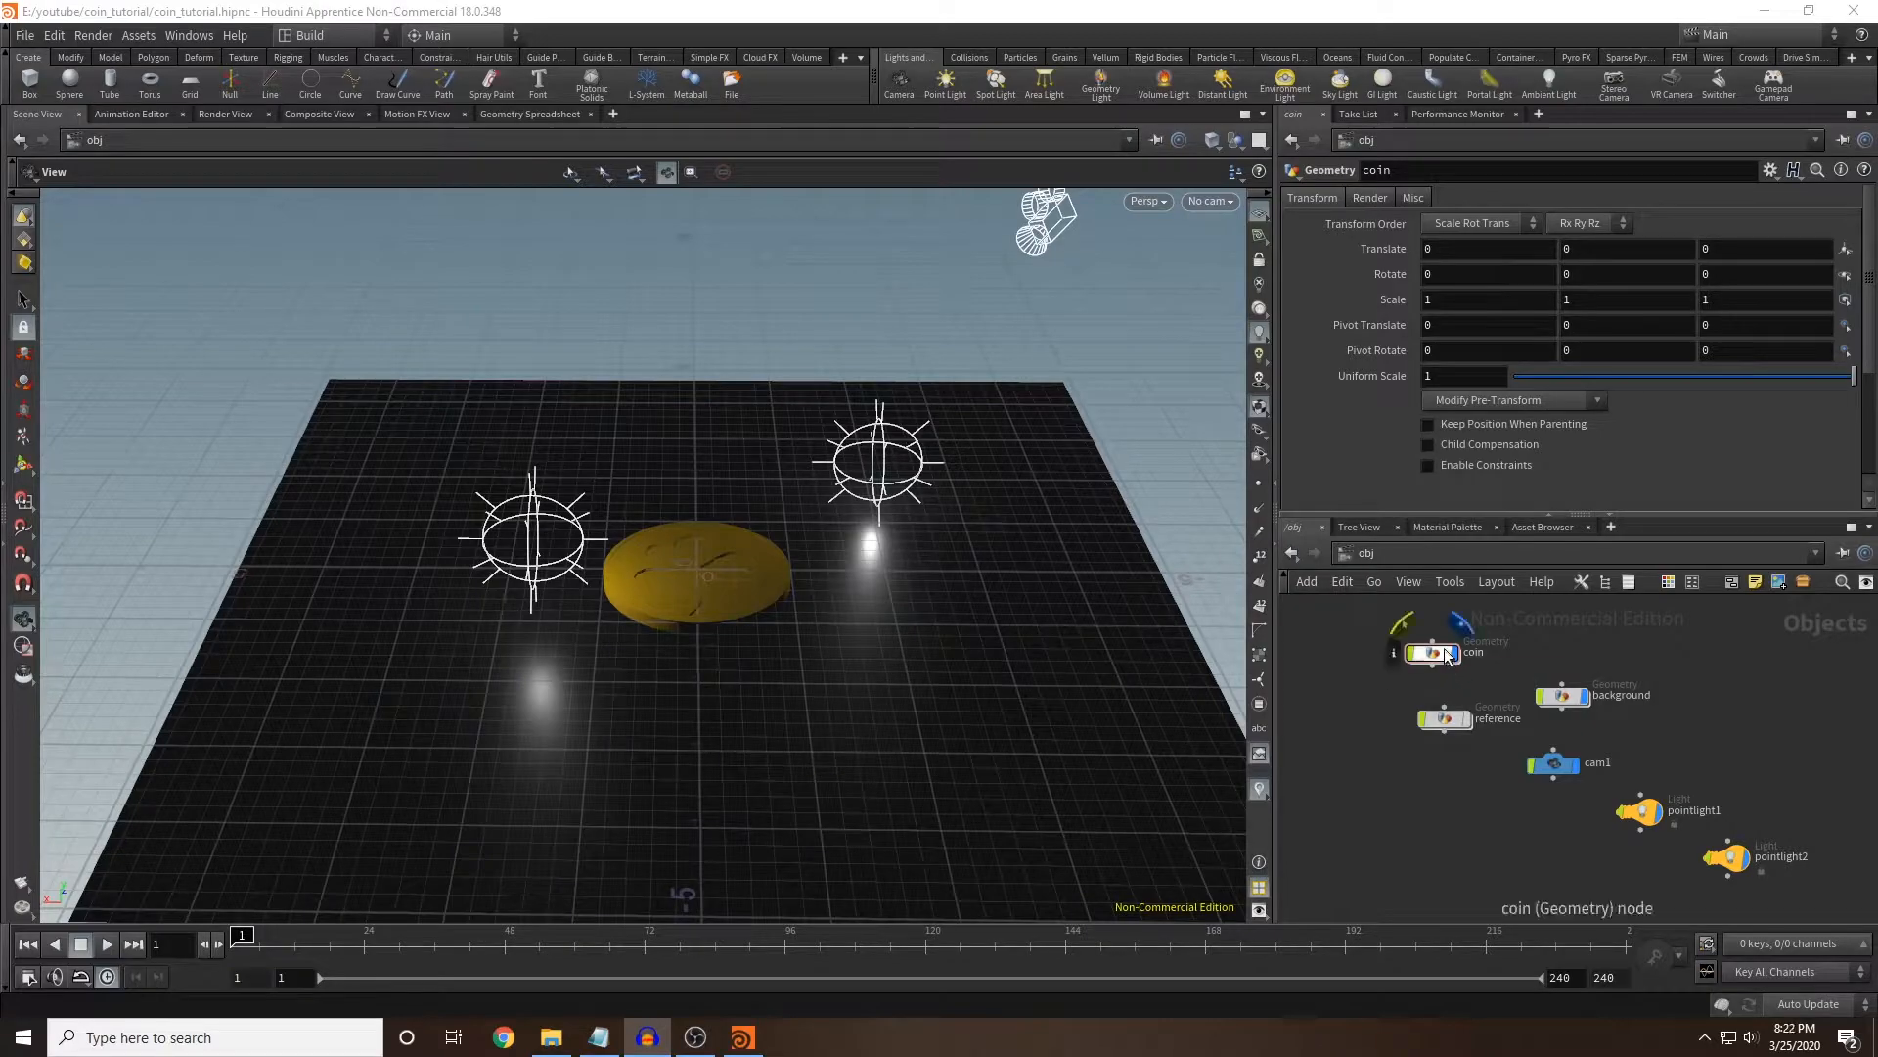
click(1649, 829)
shift+click(1729, 858)
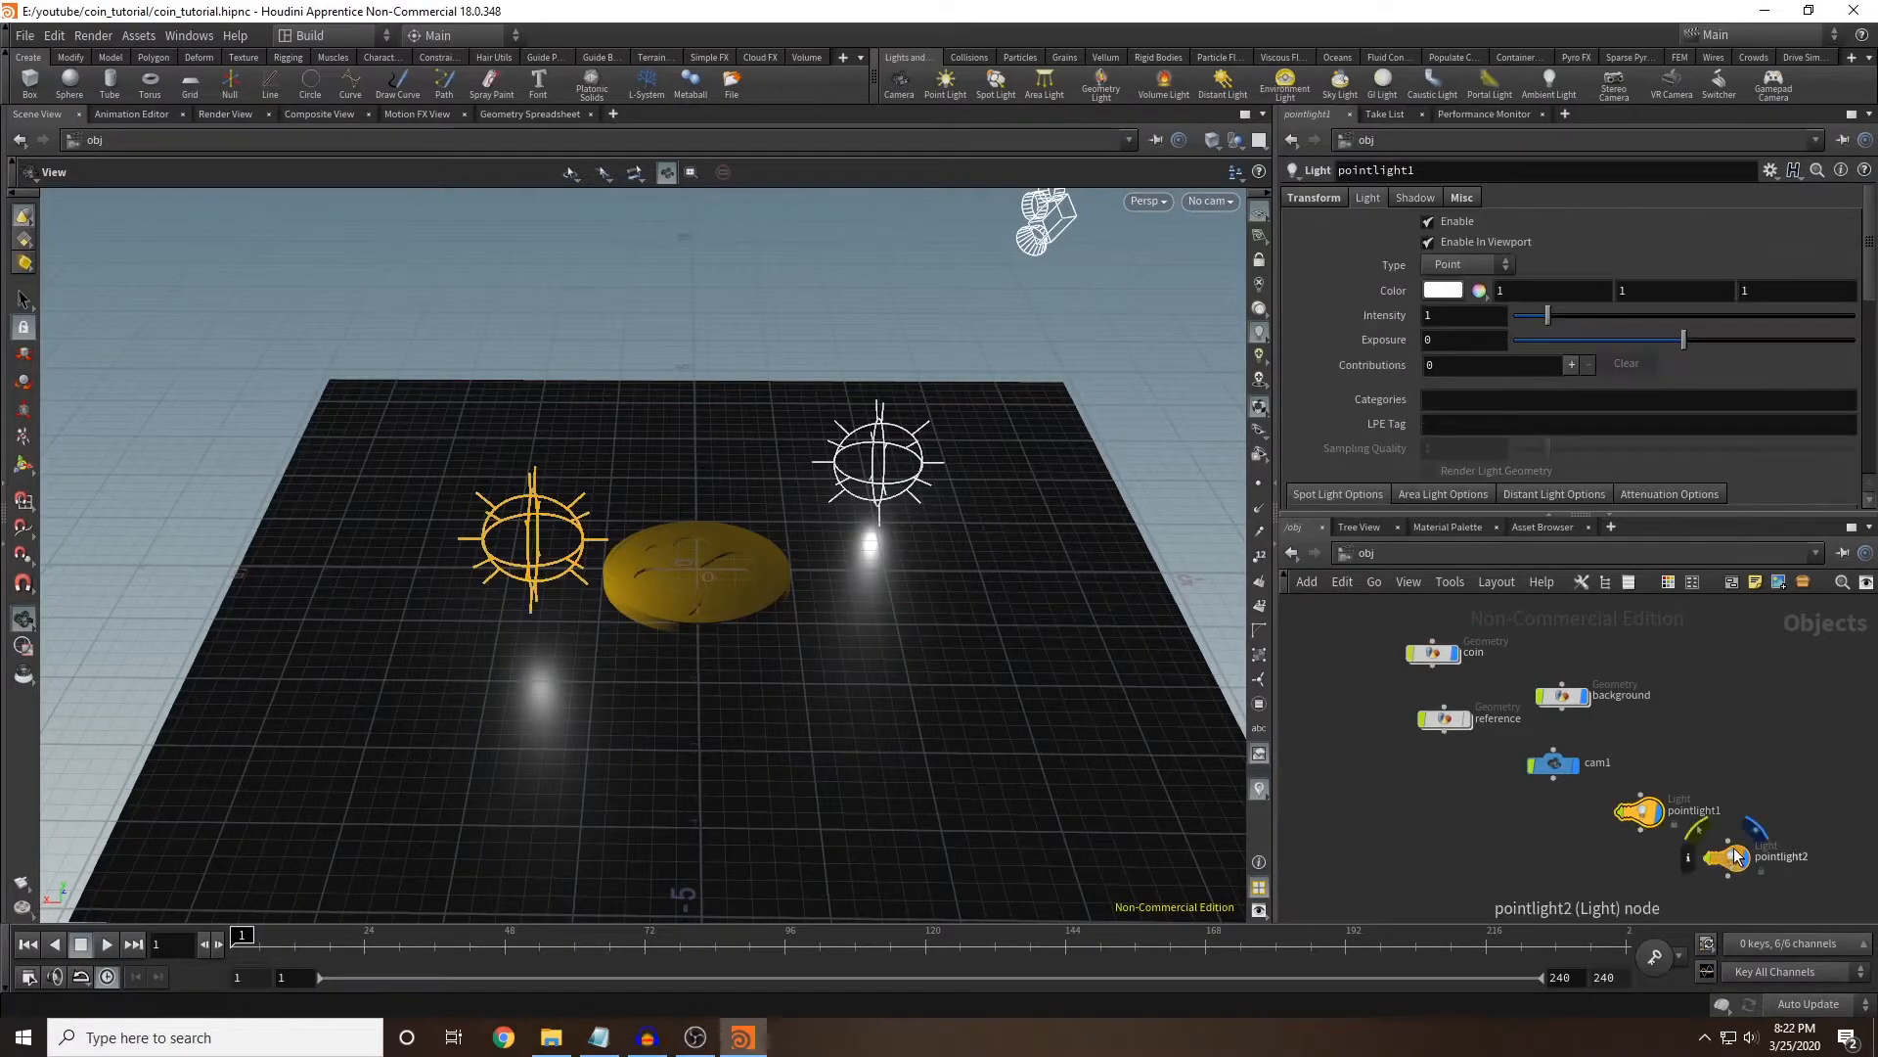
key(Delete)
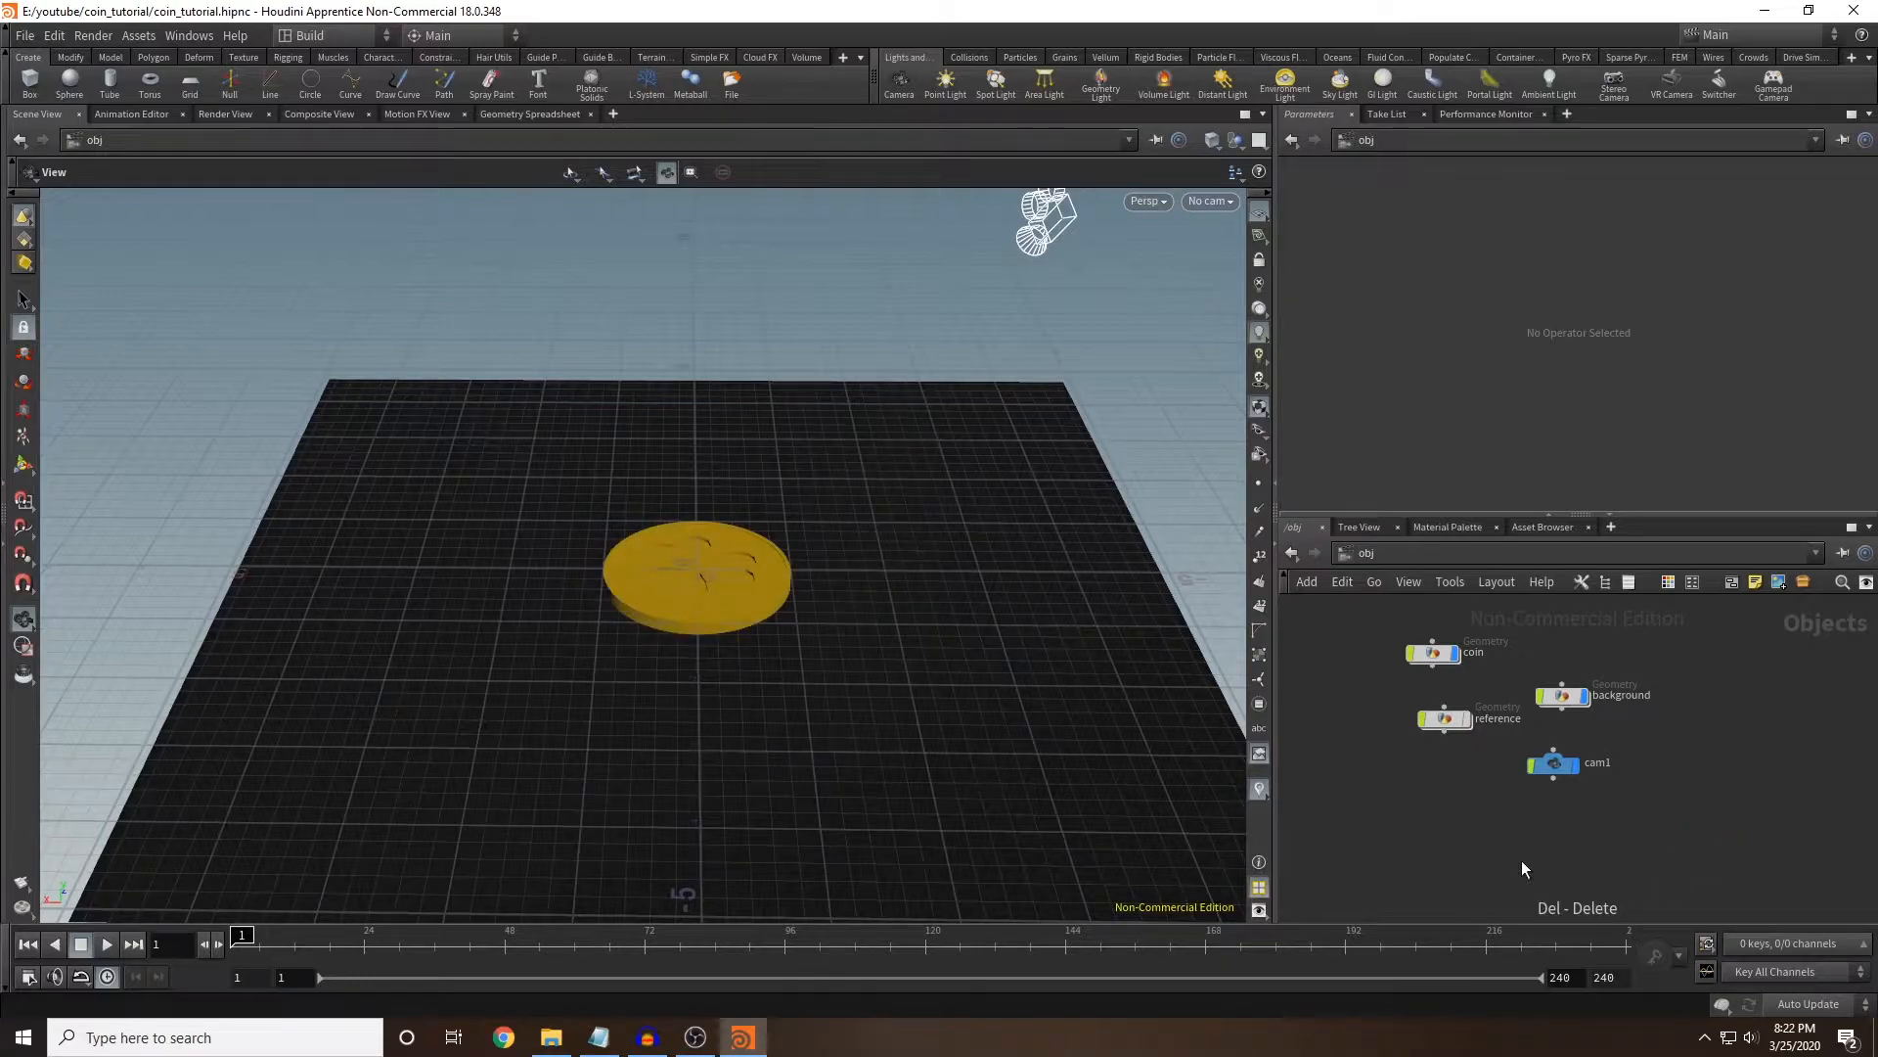
Inside the coin geometry, add a Transform node and connect it after the color1 node.
double_click(1432, 653)
key(Tab)
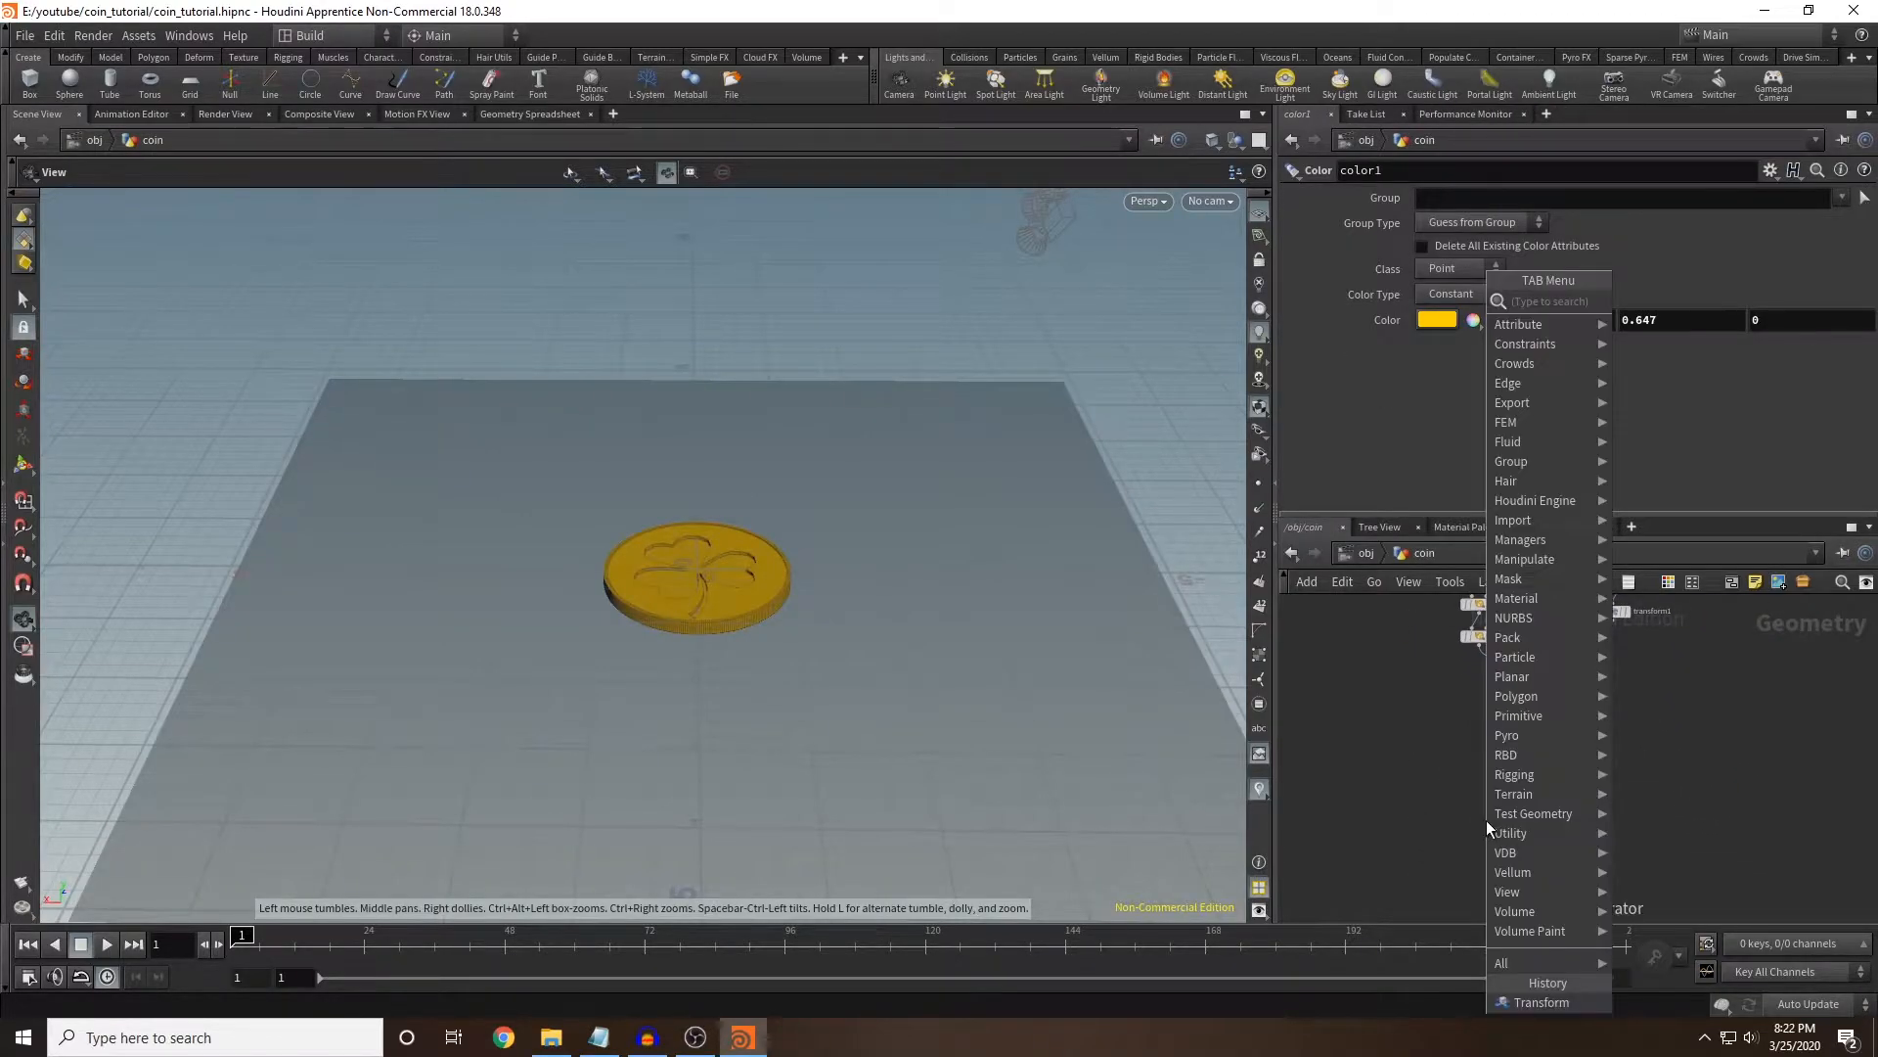
text(transf)
key(Return)
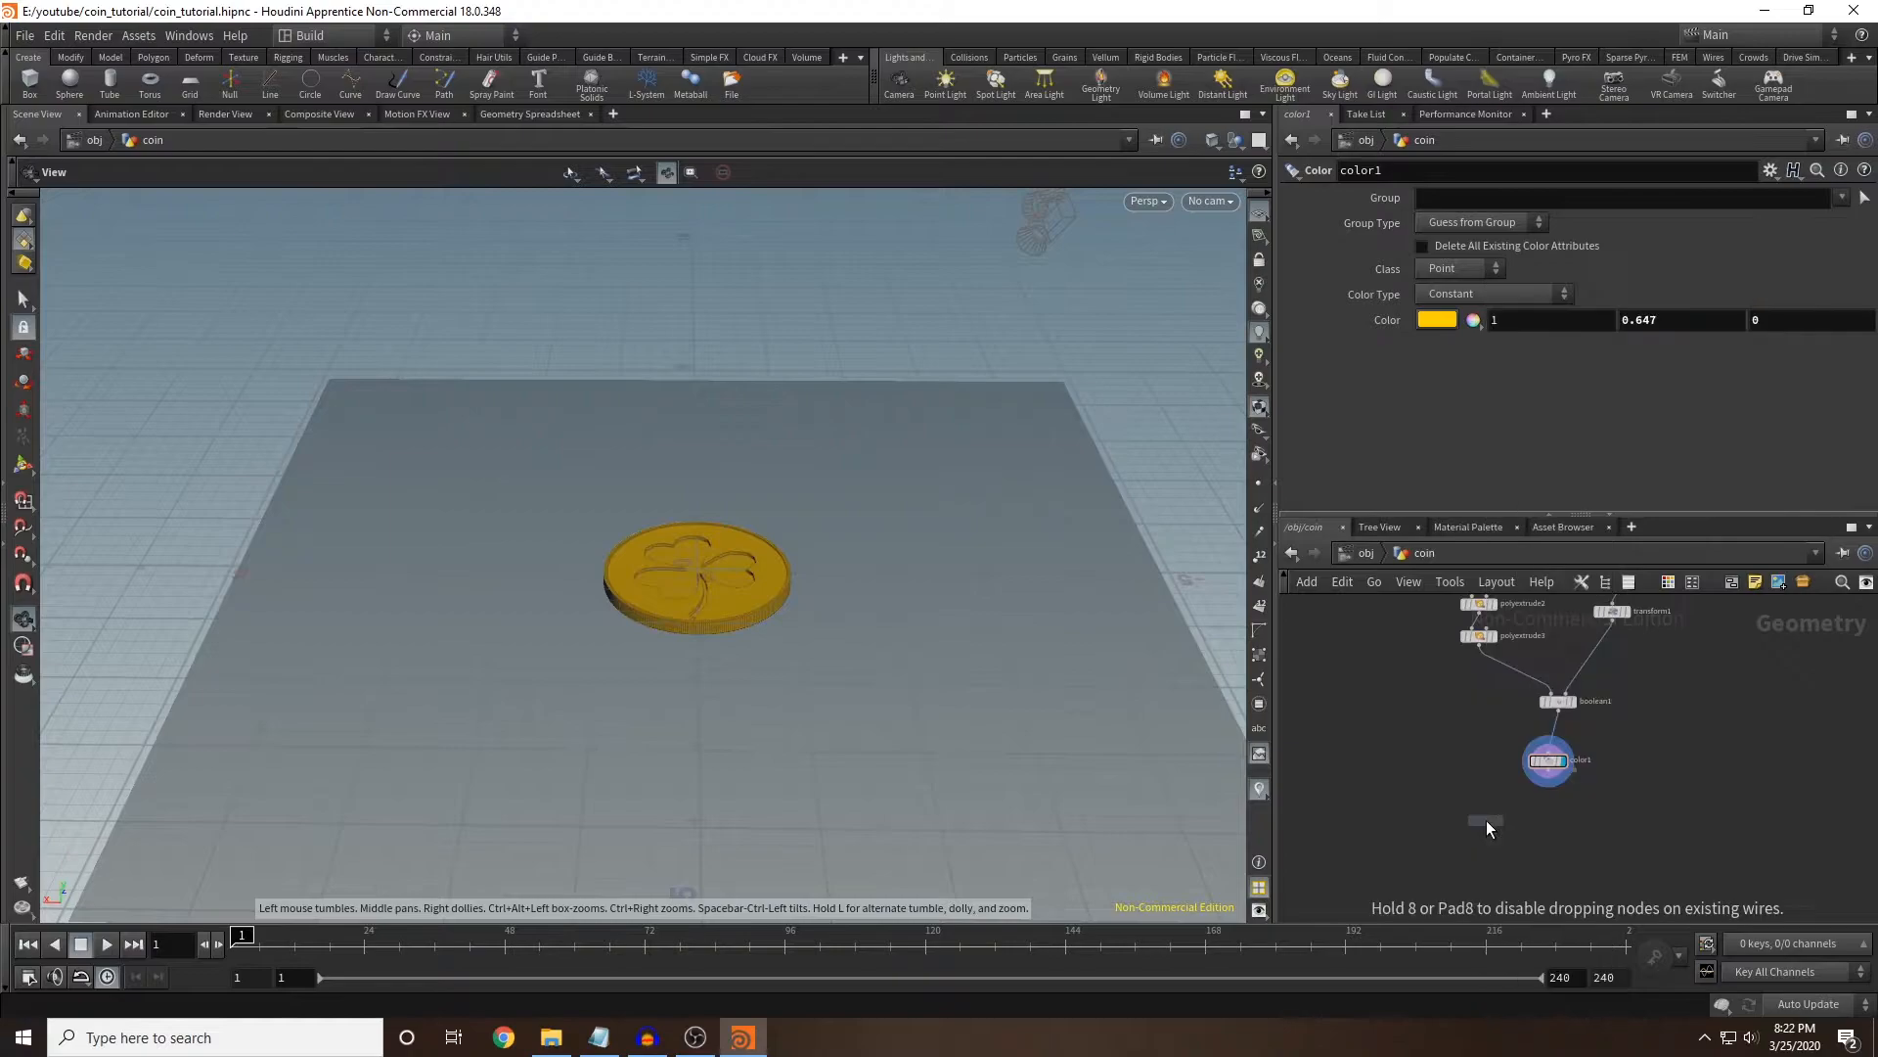
click(1505, 826)
drag(1551, 788, 1508, 829)
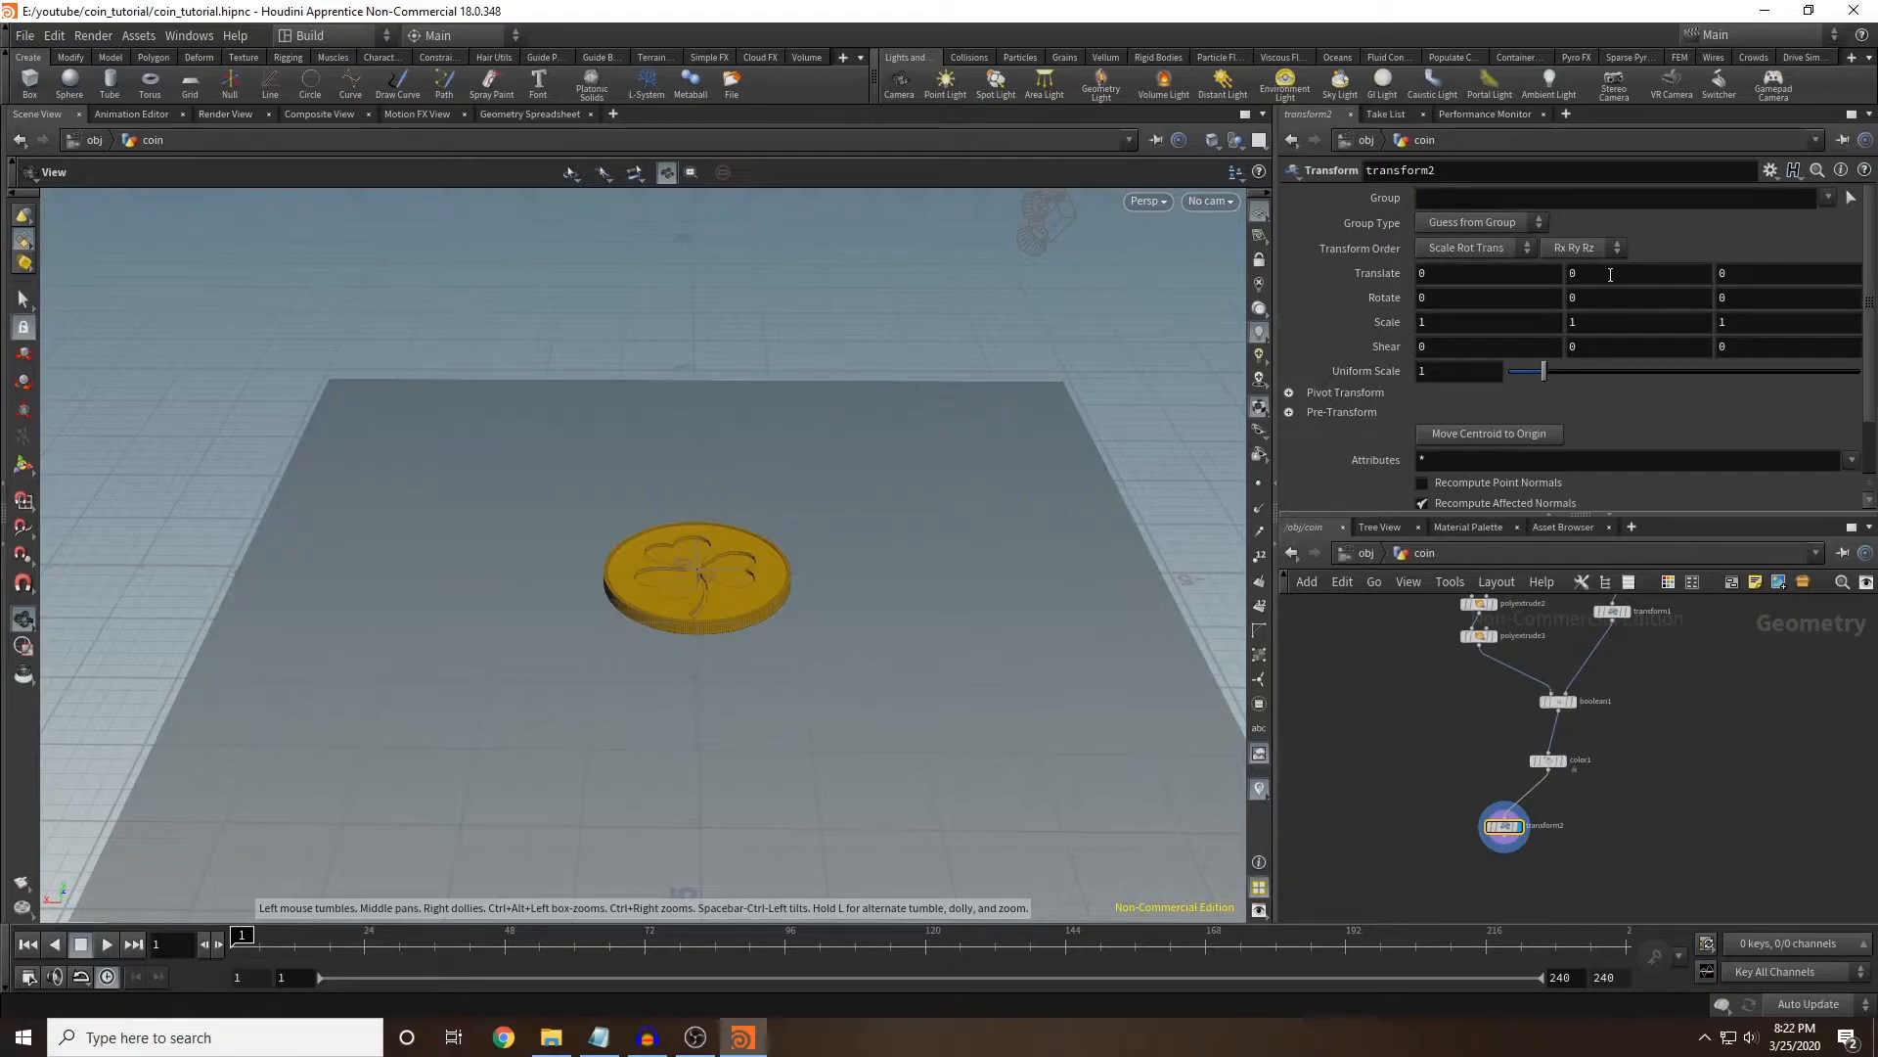
Set a keyframe of 0 on the new Transform node's Y translation at frame 1.
alt+click(1611, 275)
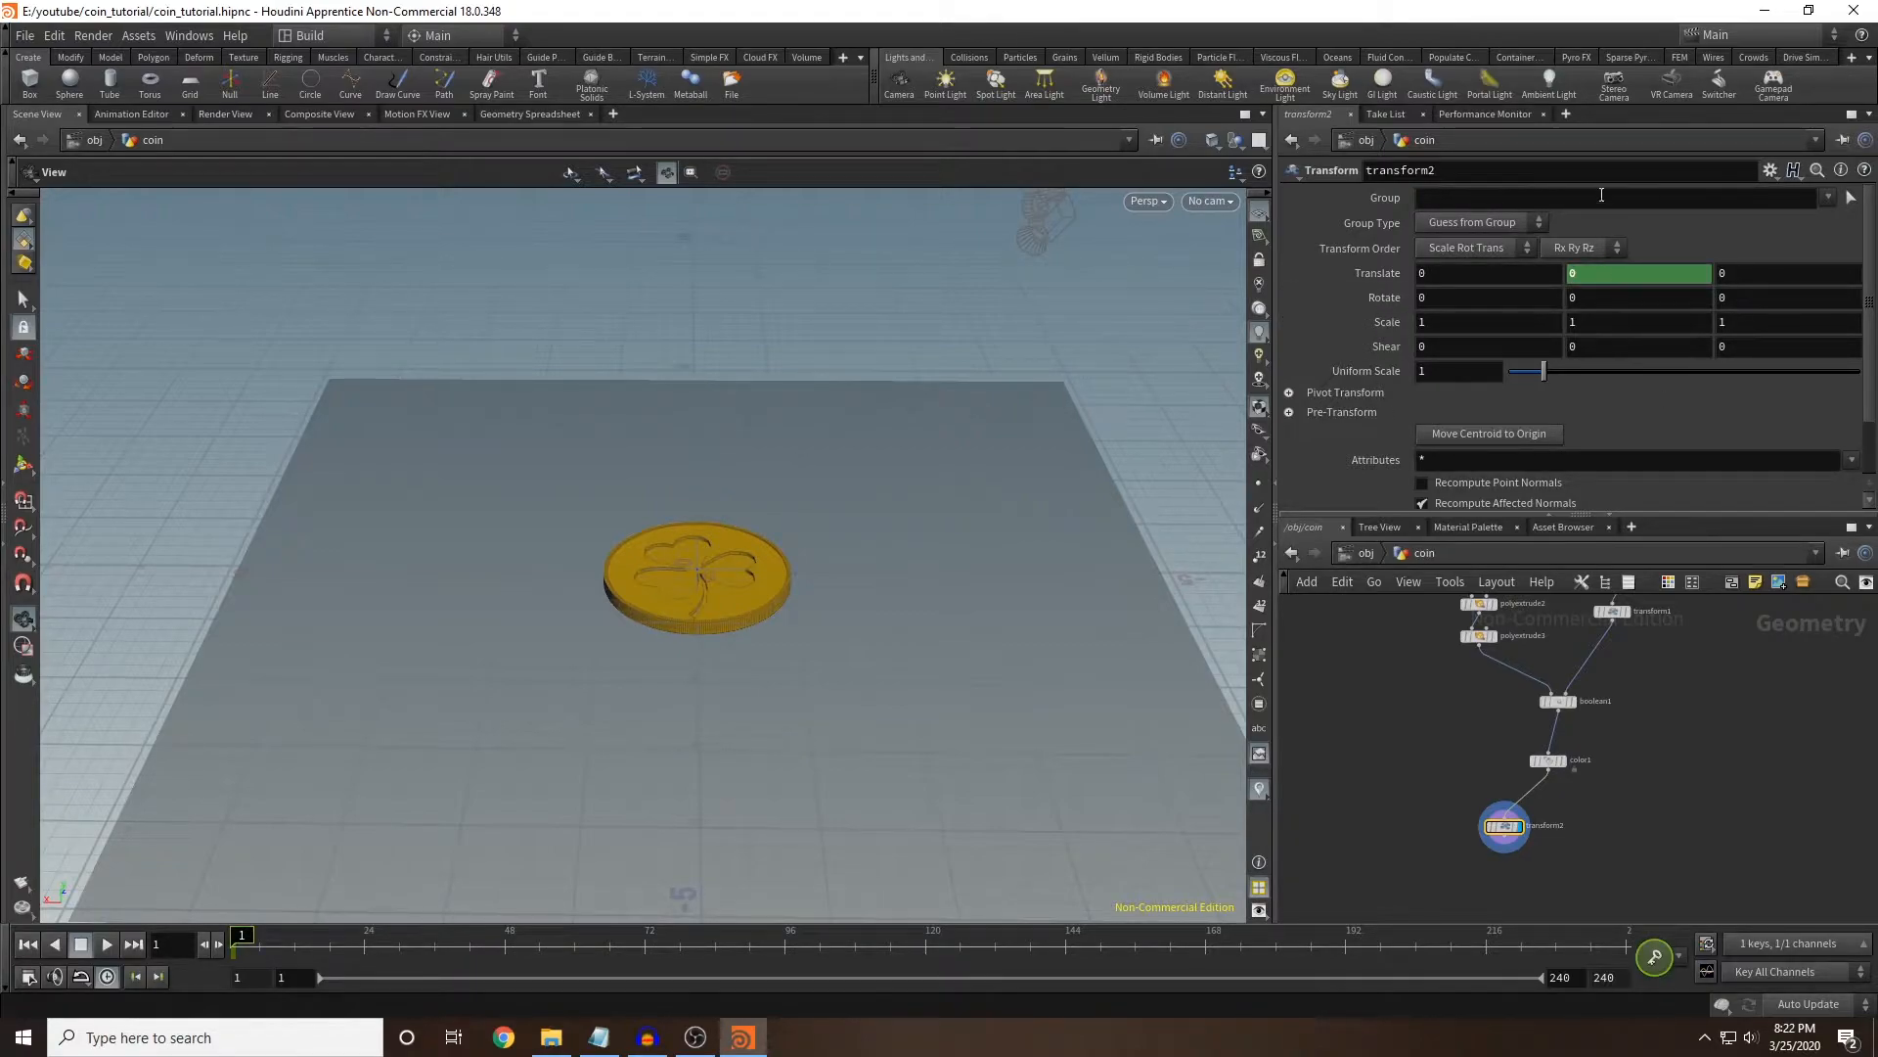
right_click(1616, 275)
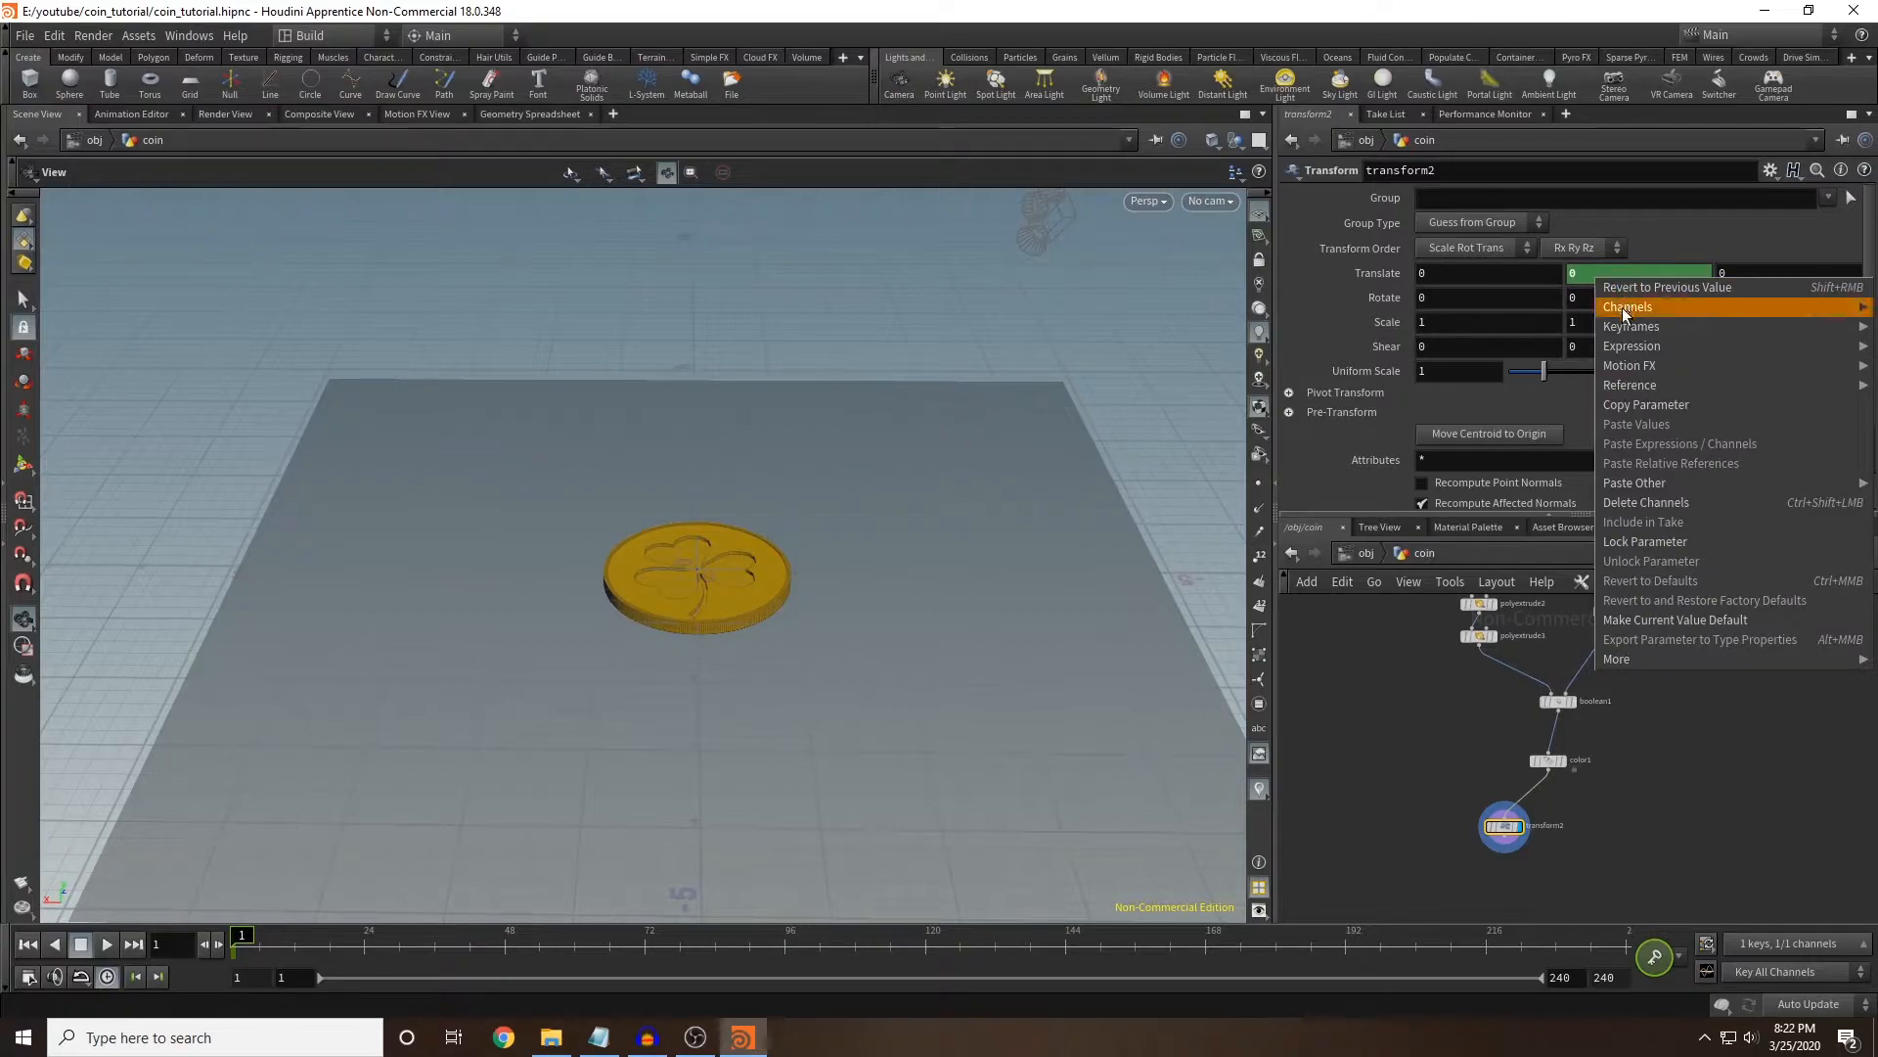
mouse_move(1631, 329)
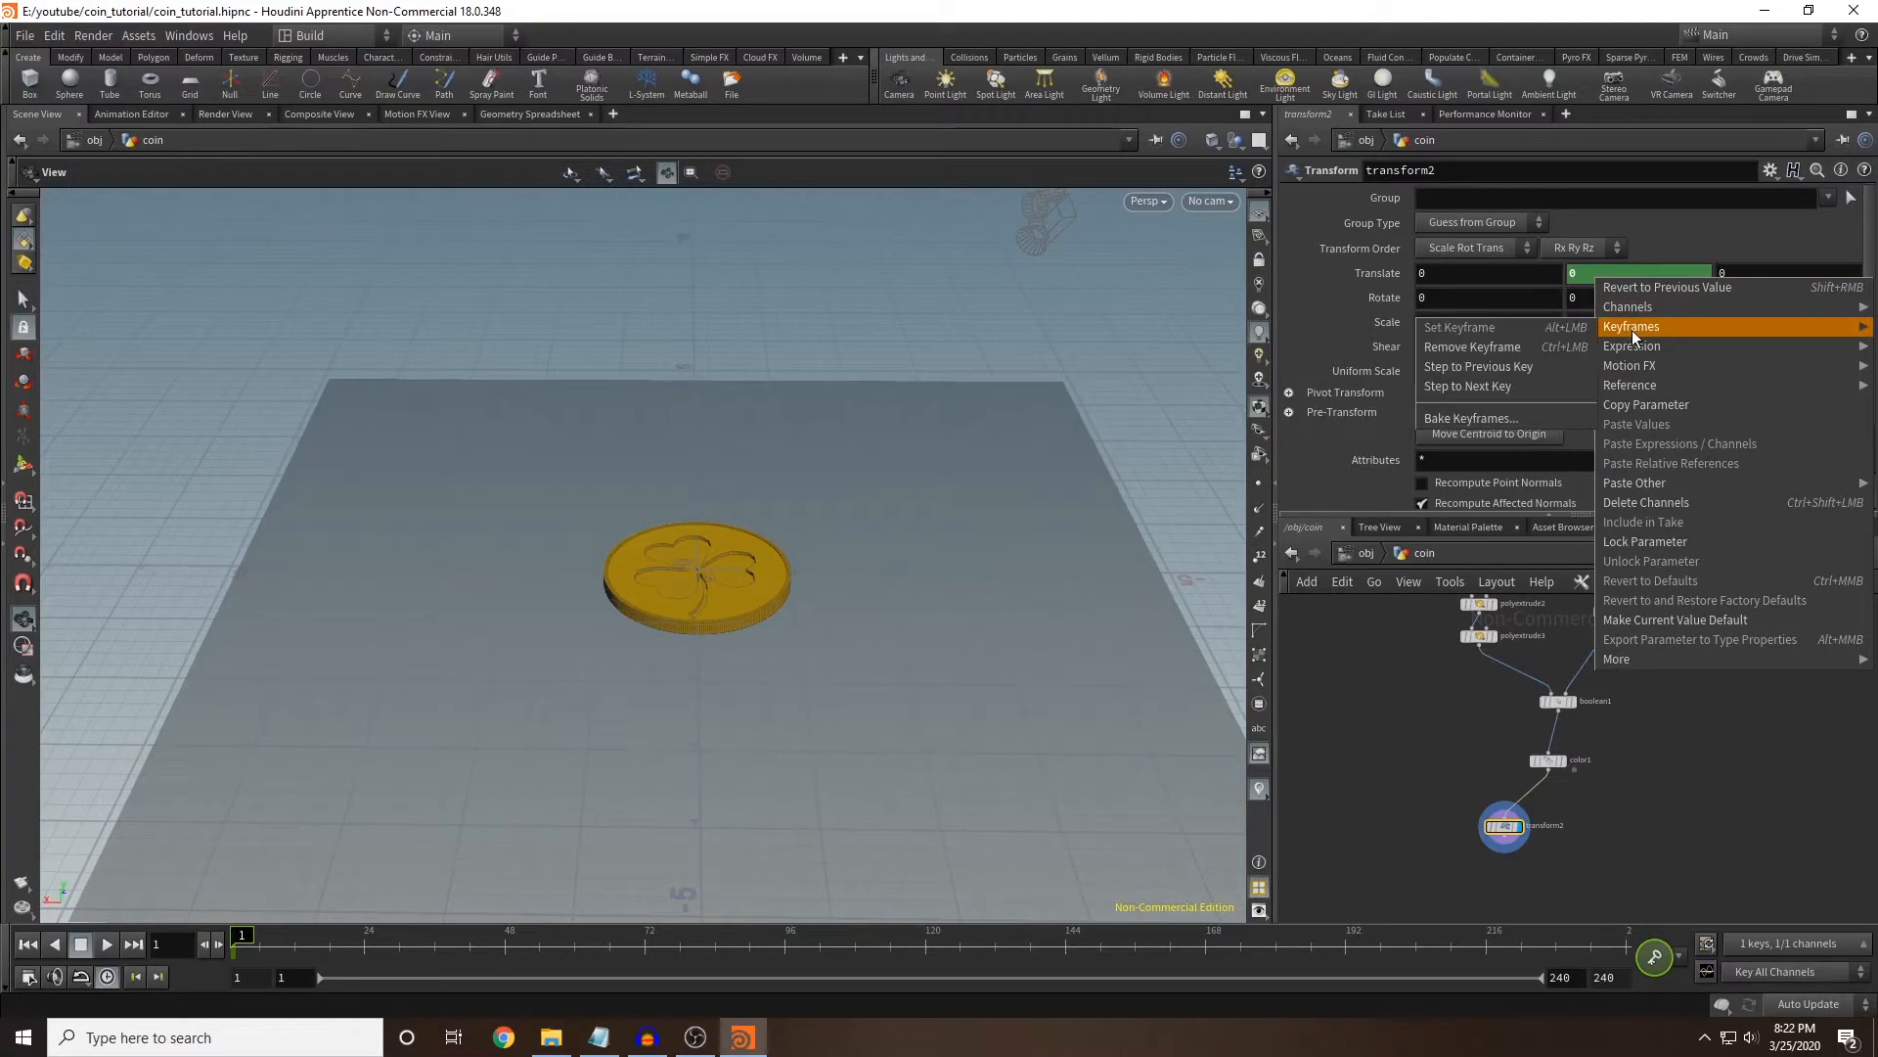
click(1385, 701)
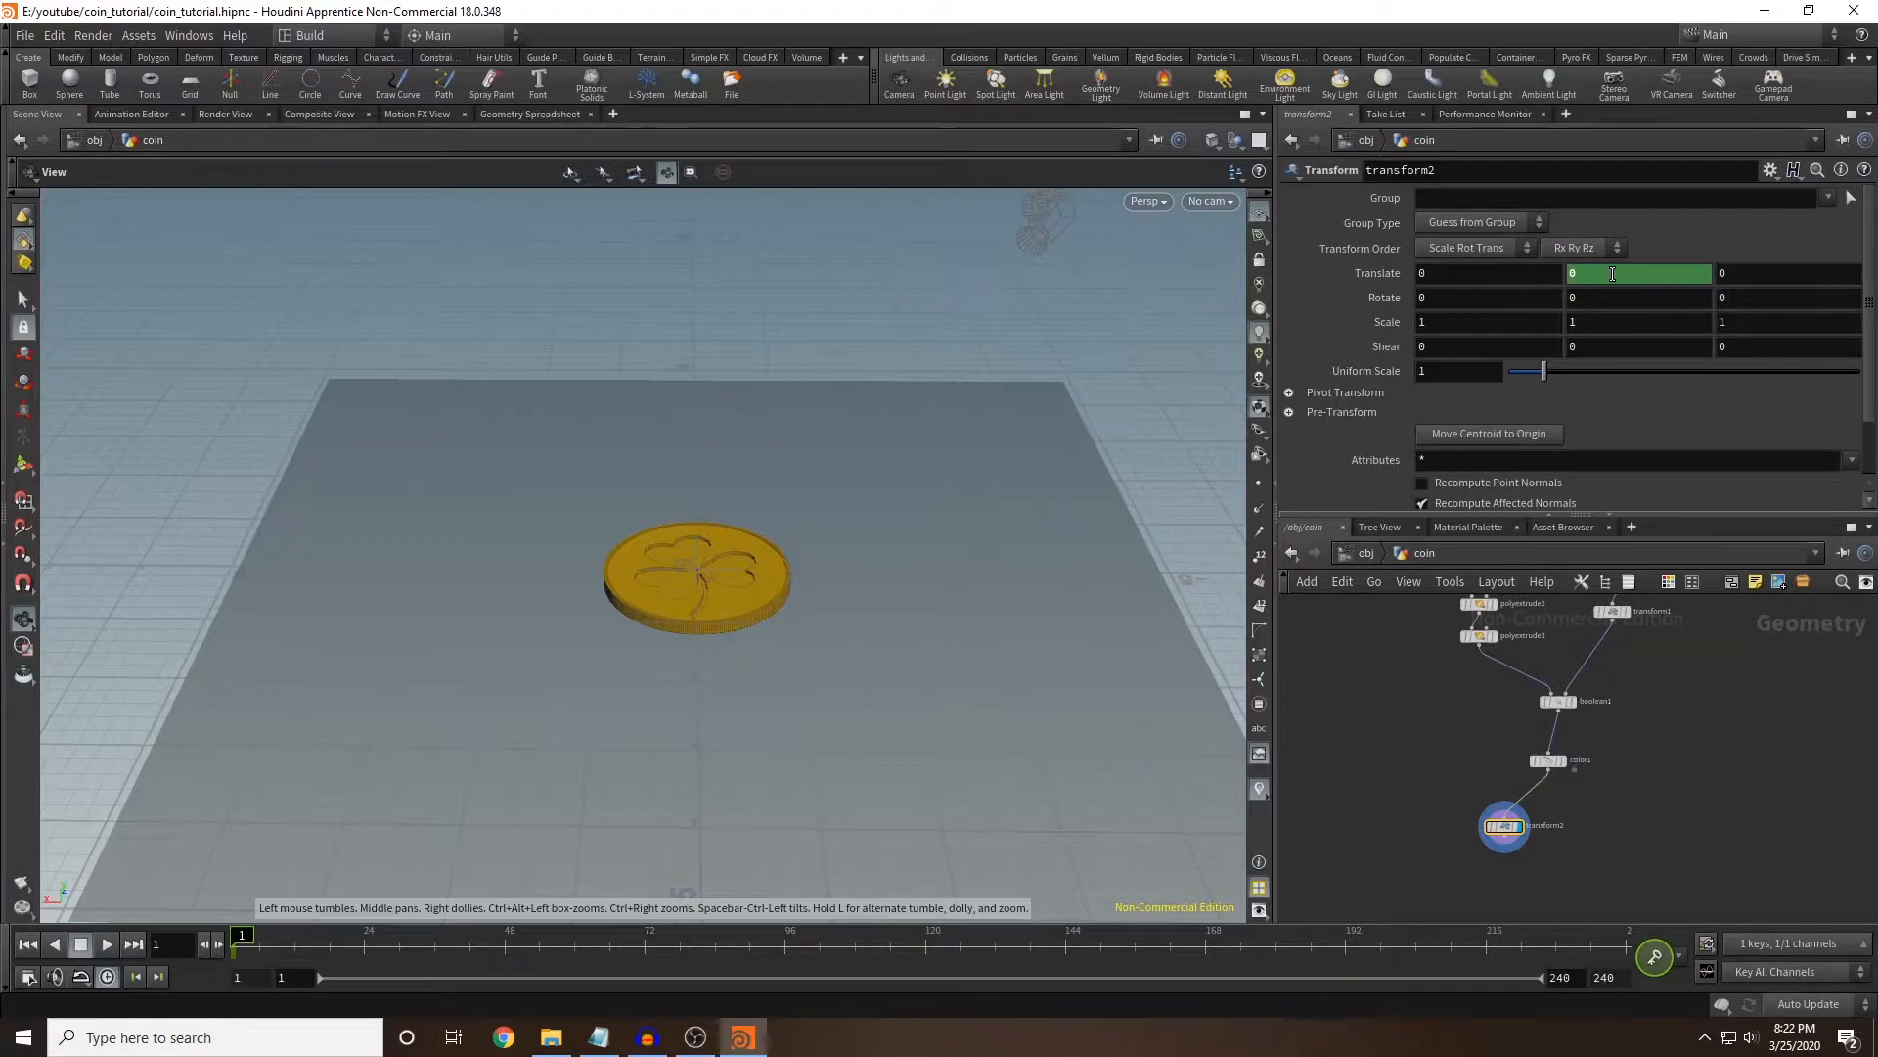
Keyframe the coin's Y translation at 6 on frame 72 and preview the rise.
drag(462, 957, 645, 960)
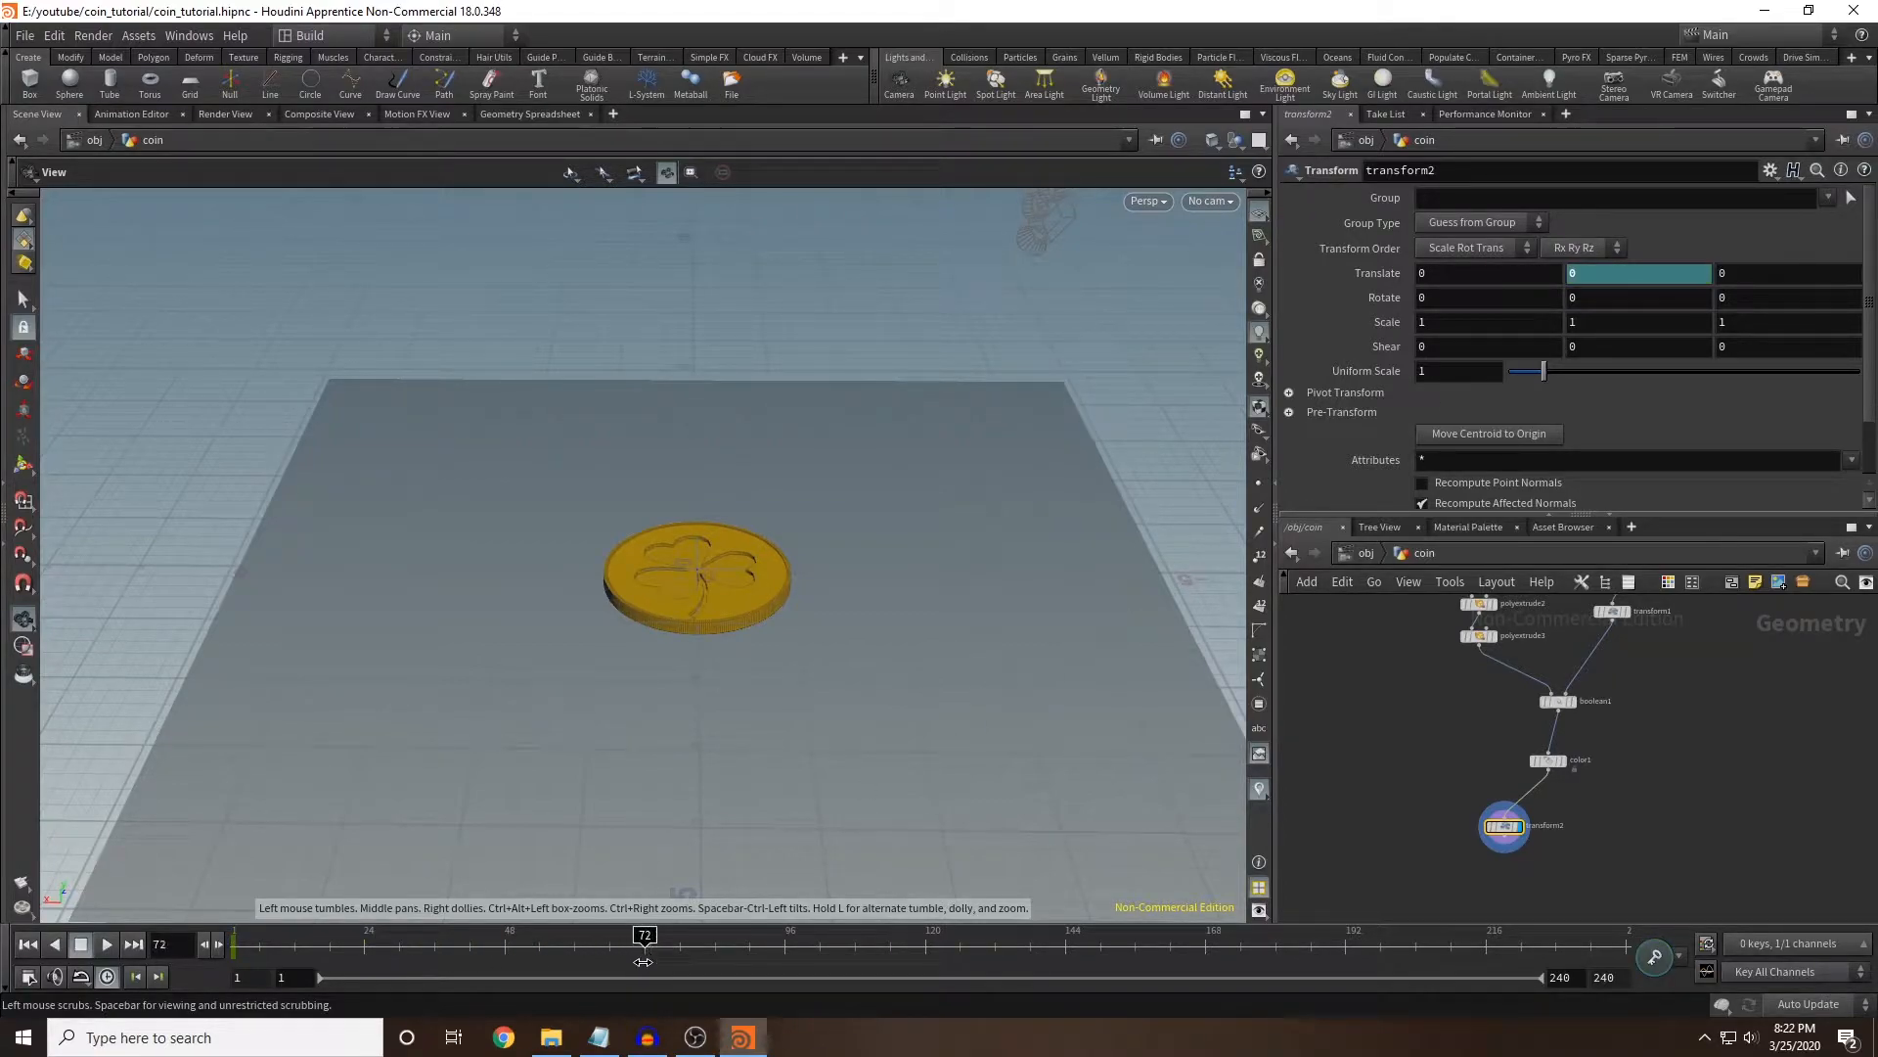
middle_drag(1615, 275, 1691, 258)
scroll(855, 388, down, 5)
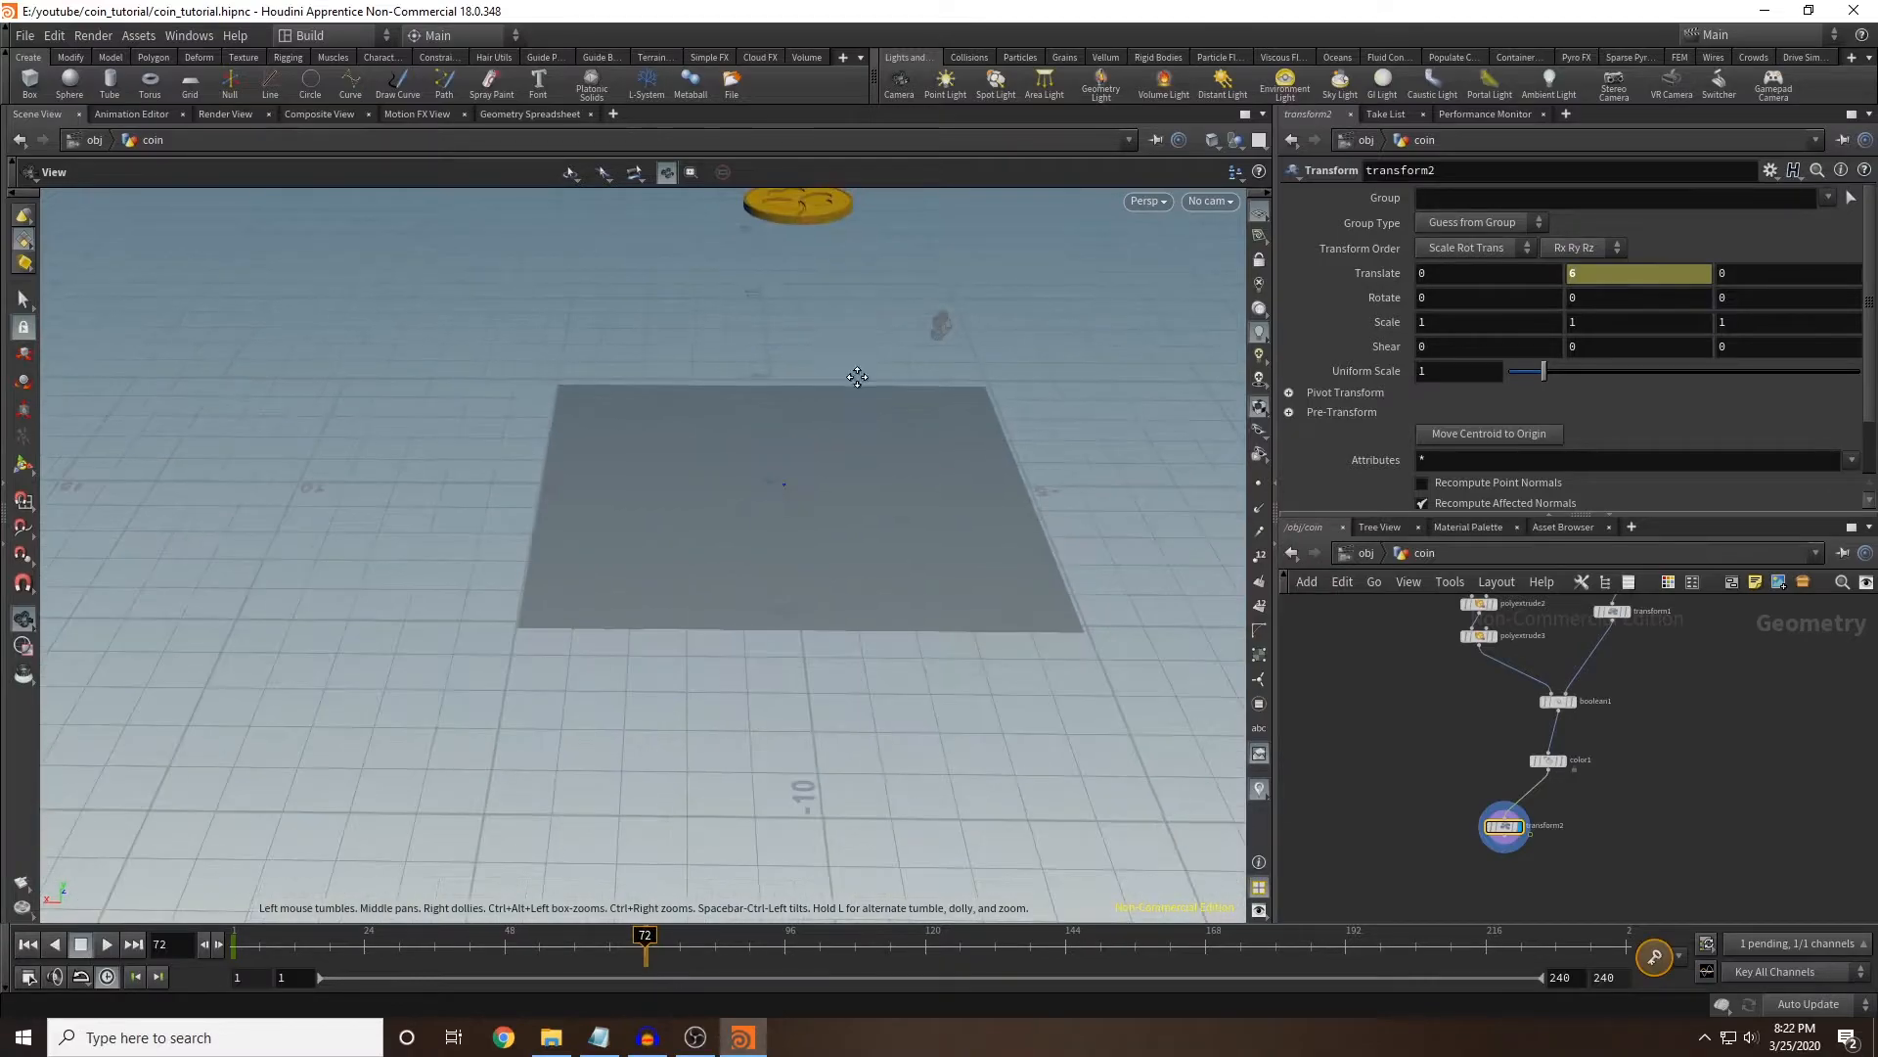
middle_drag(855, 379, 846, 533)
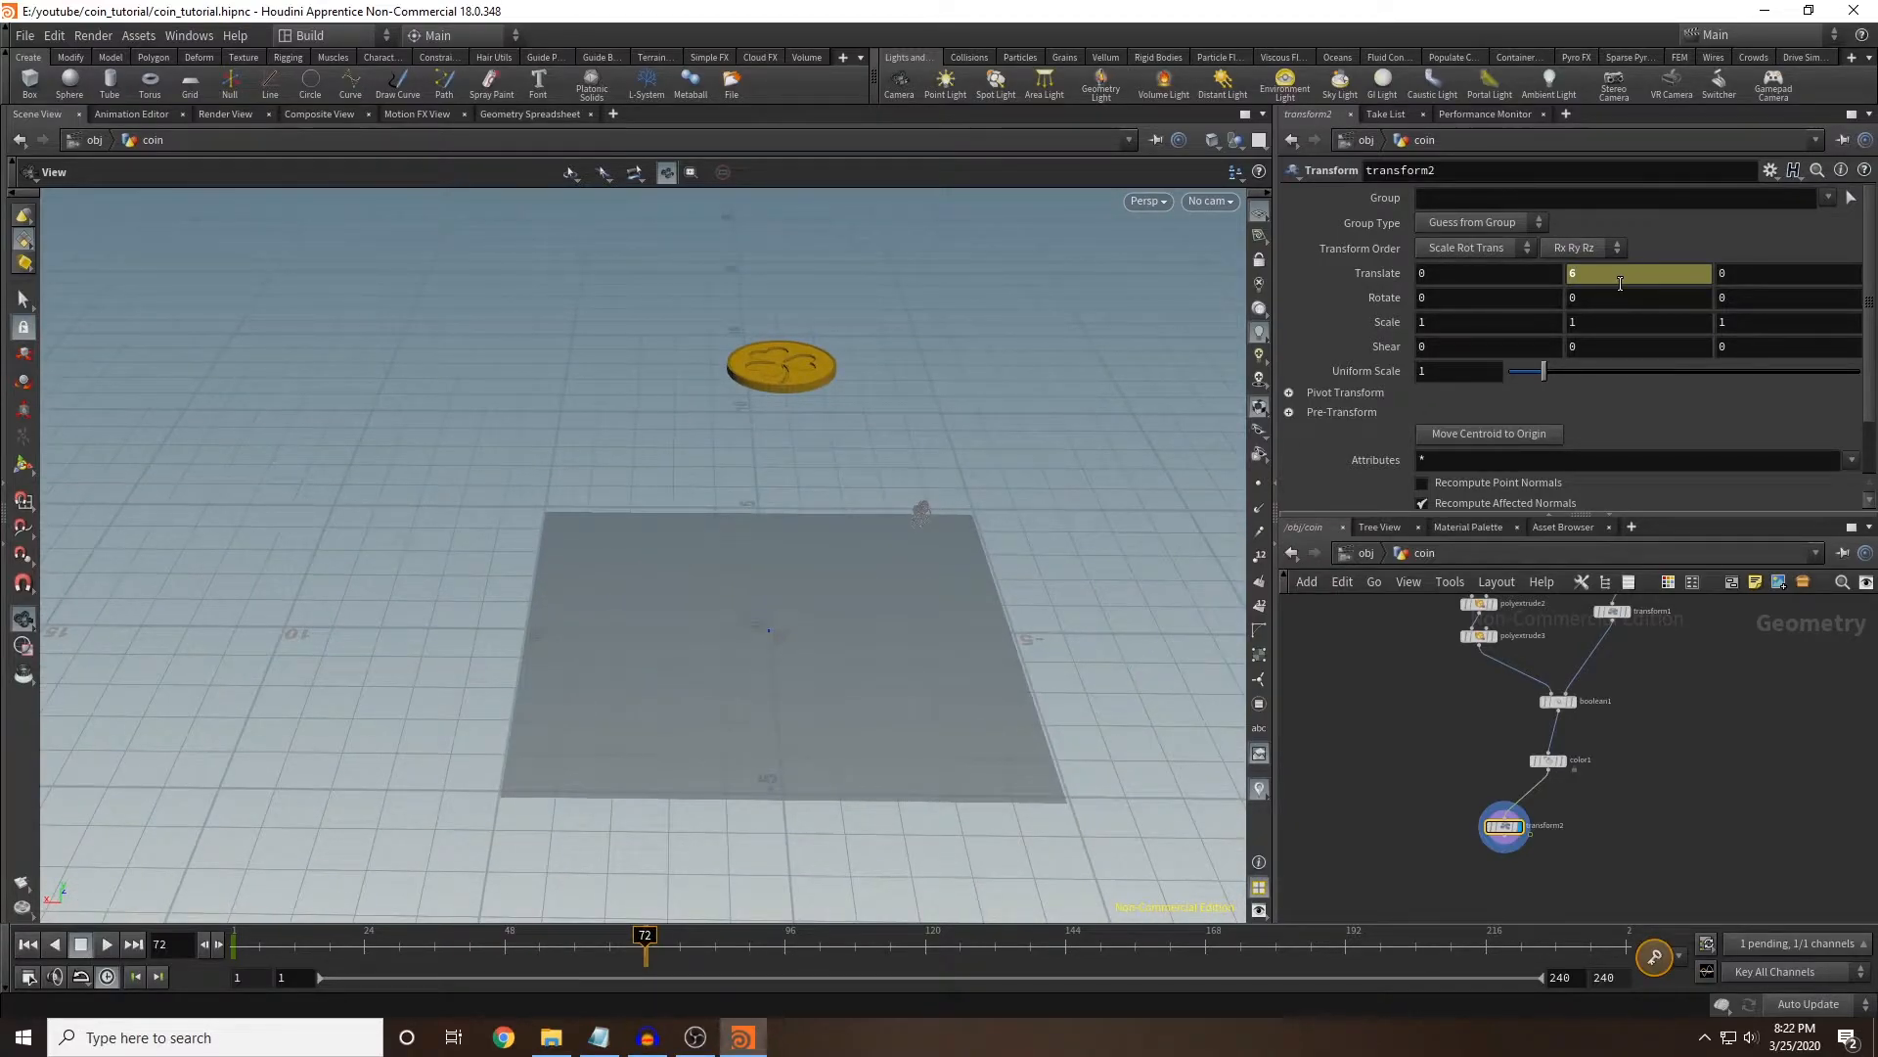
alt+click(1620, 283)
drag(266, 956, 647, 963)
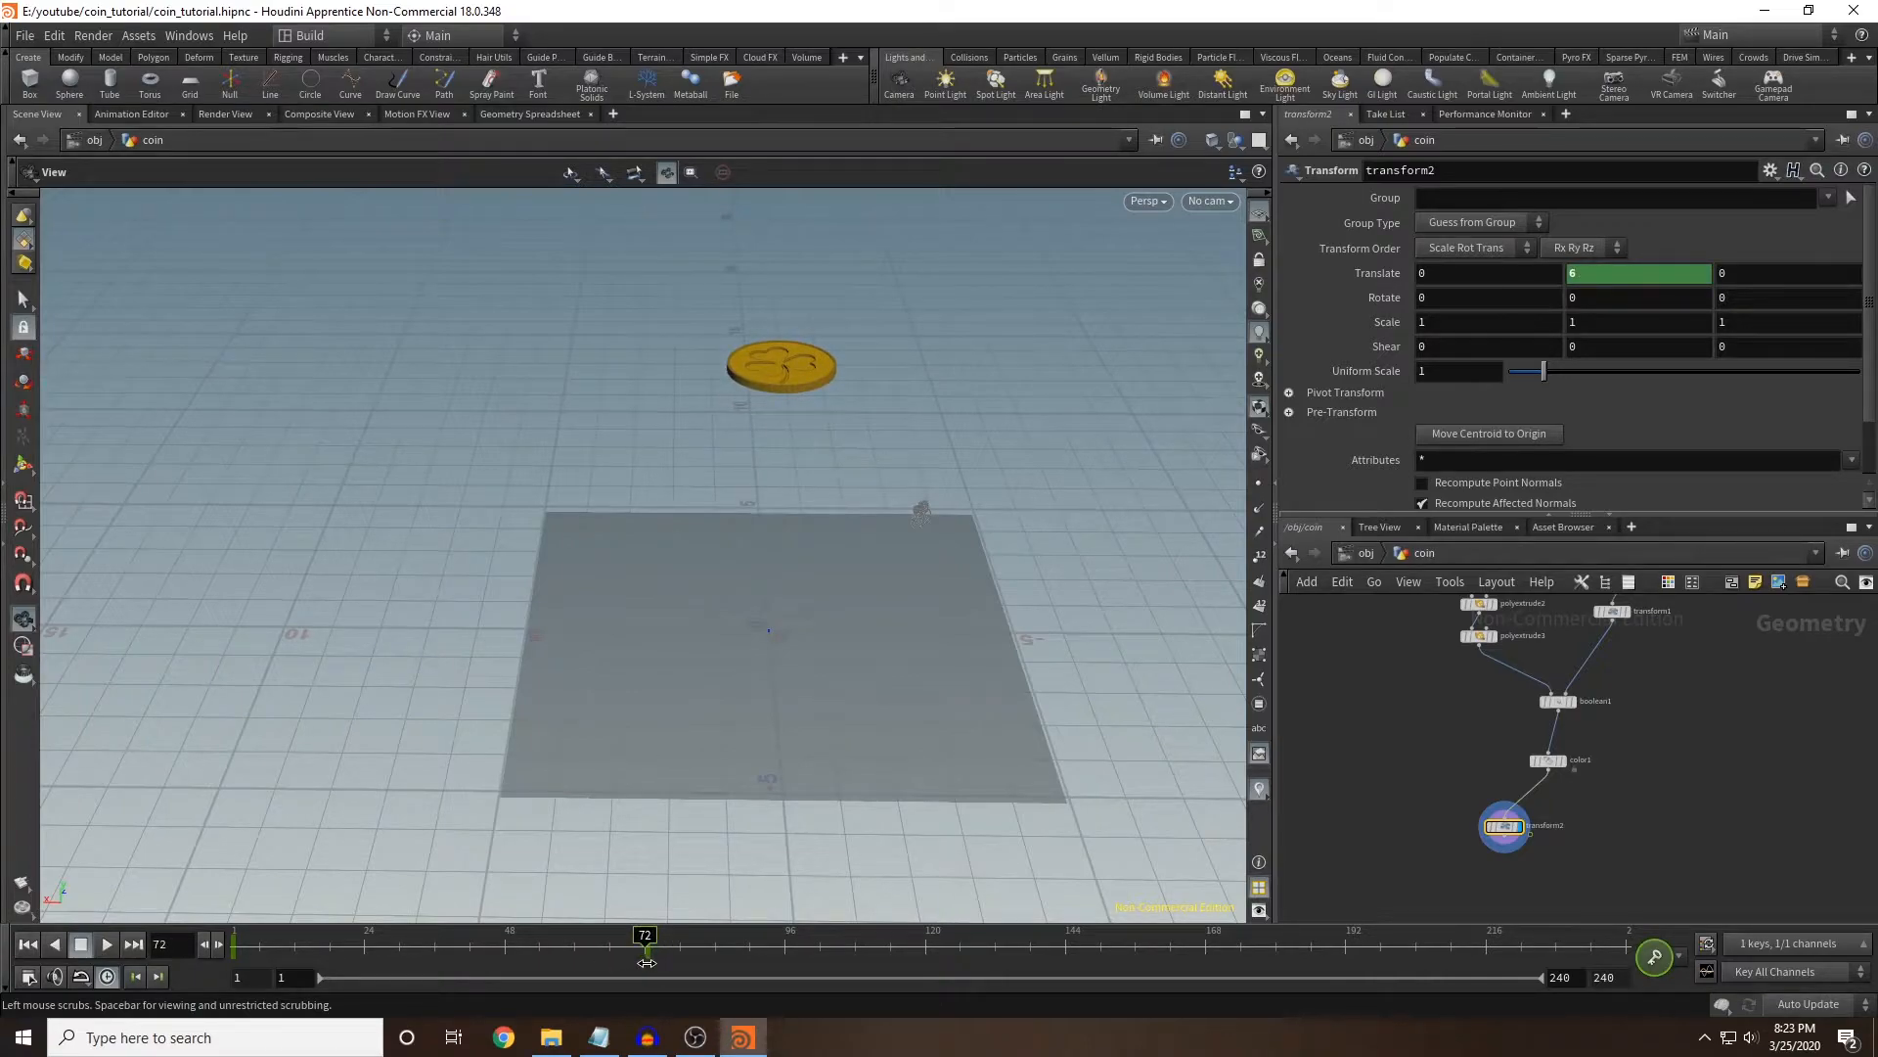
Keyframe the coin's Z rotation at 0 on frame 1 and at 600 on frame 72.
drag(278, 949, 223, 949)
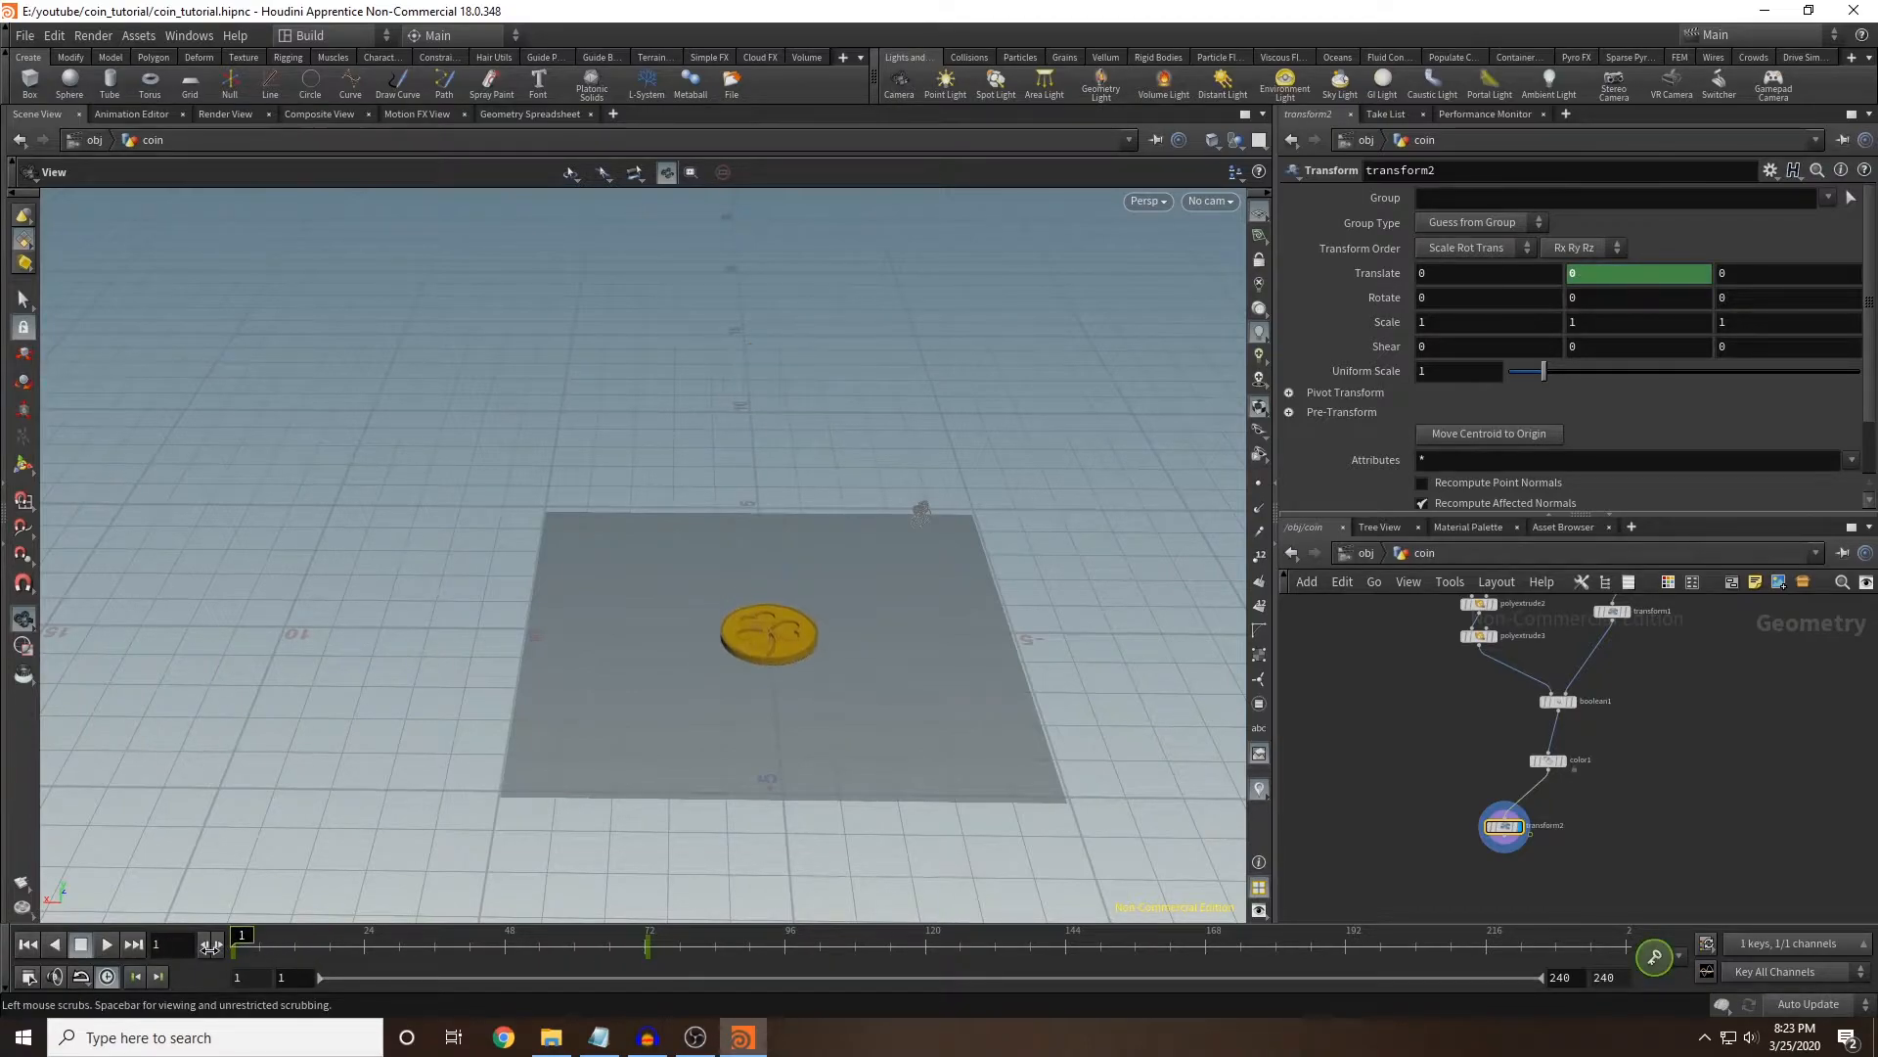
alt+click(1764, 293)
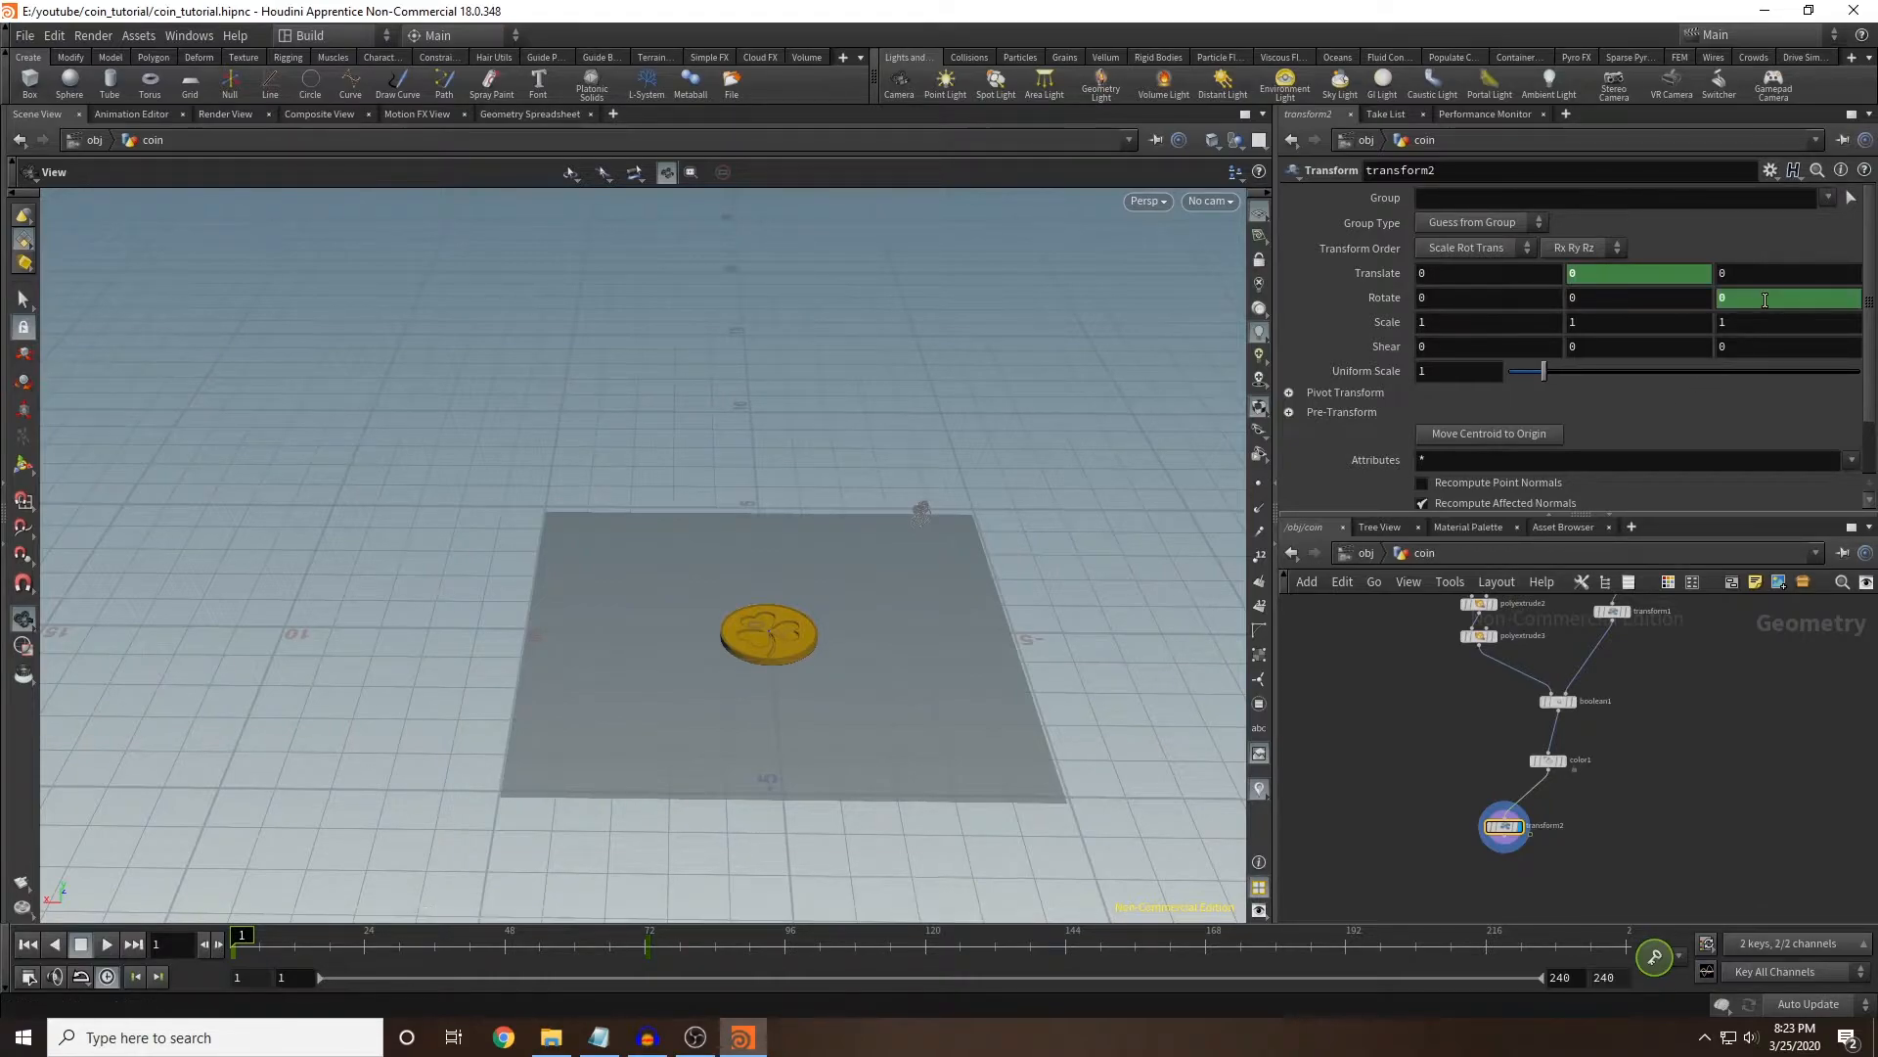
click(647, 949)
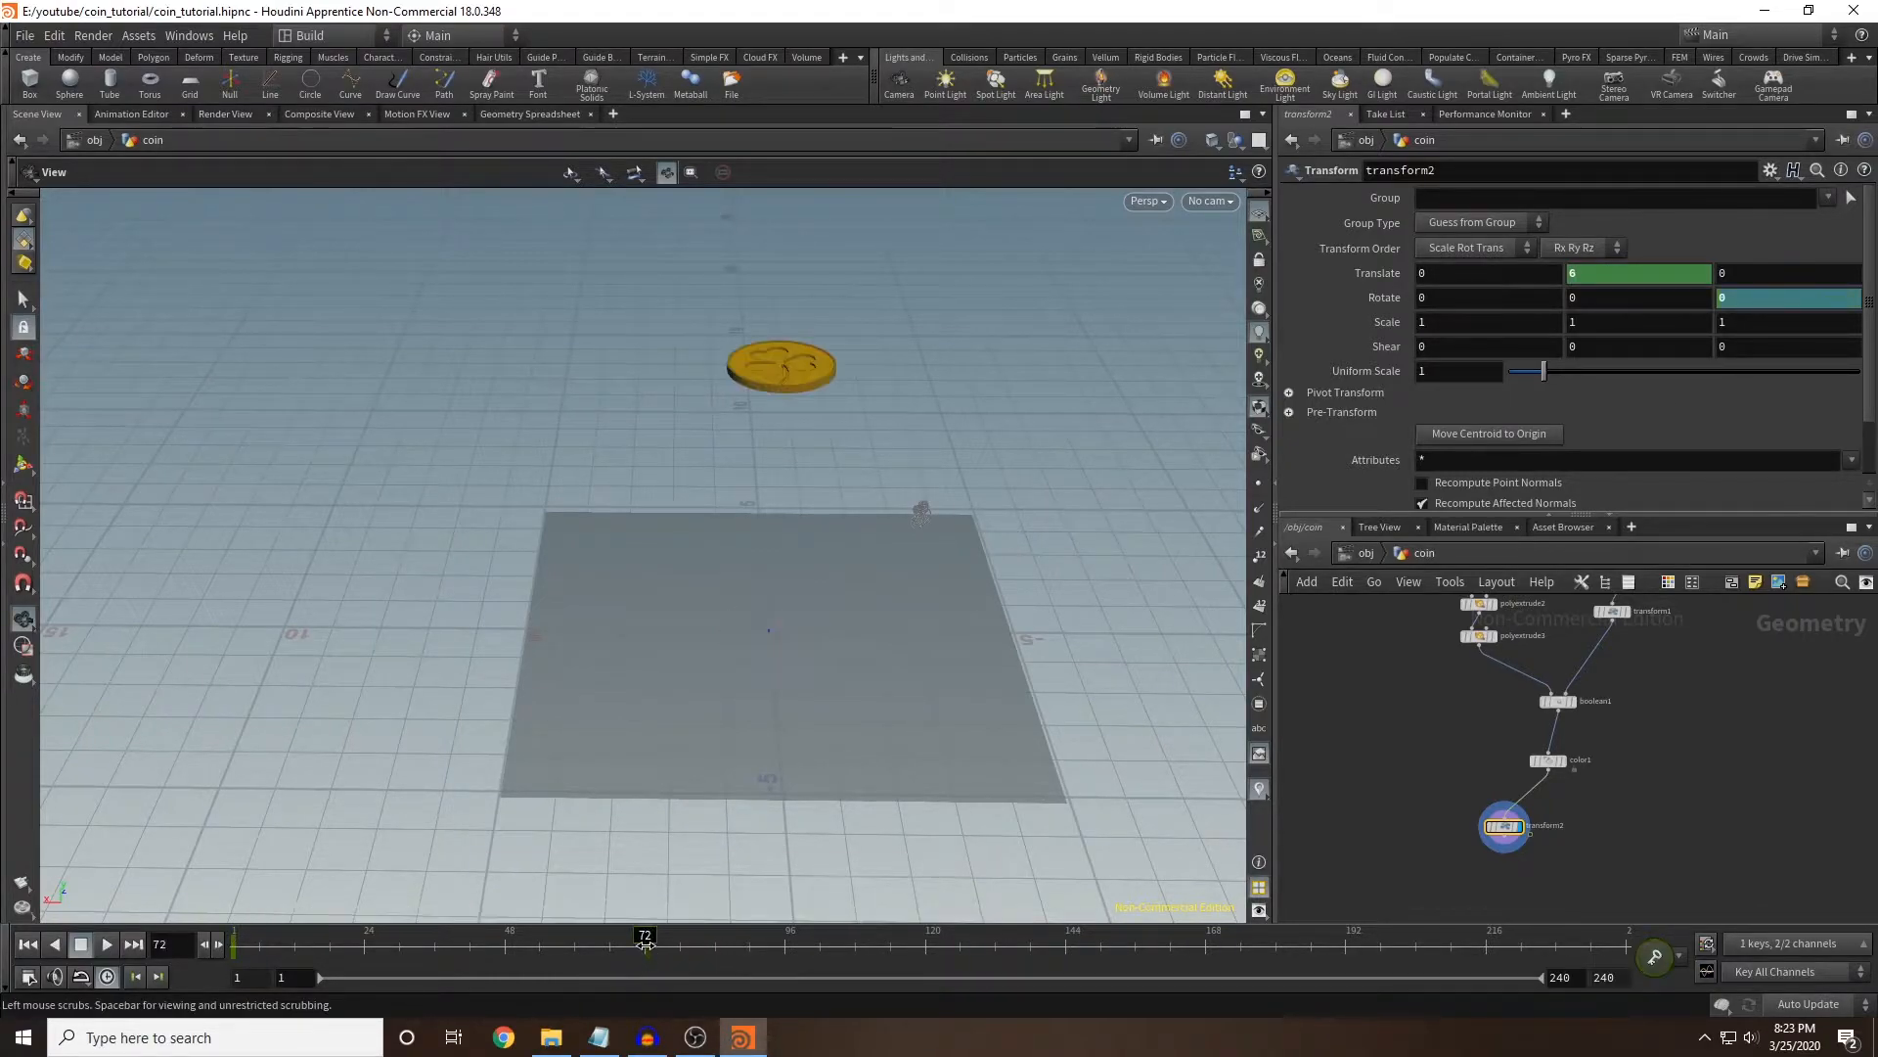
click(1792, 301)
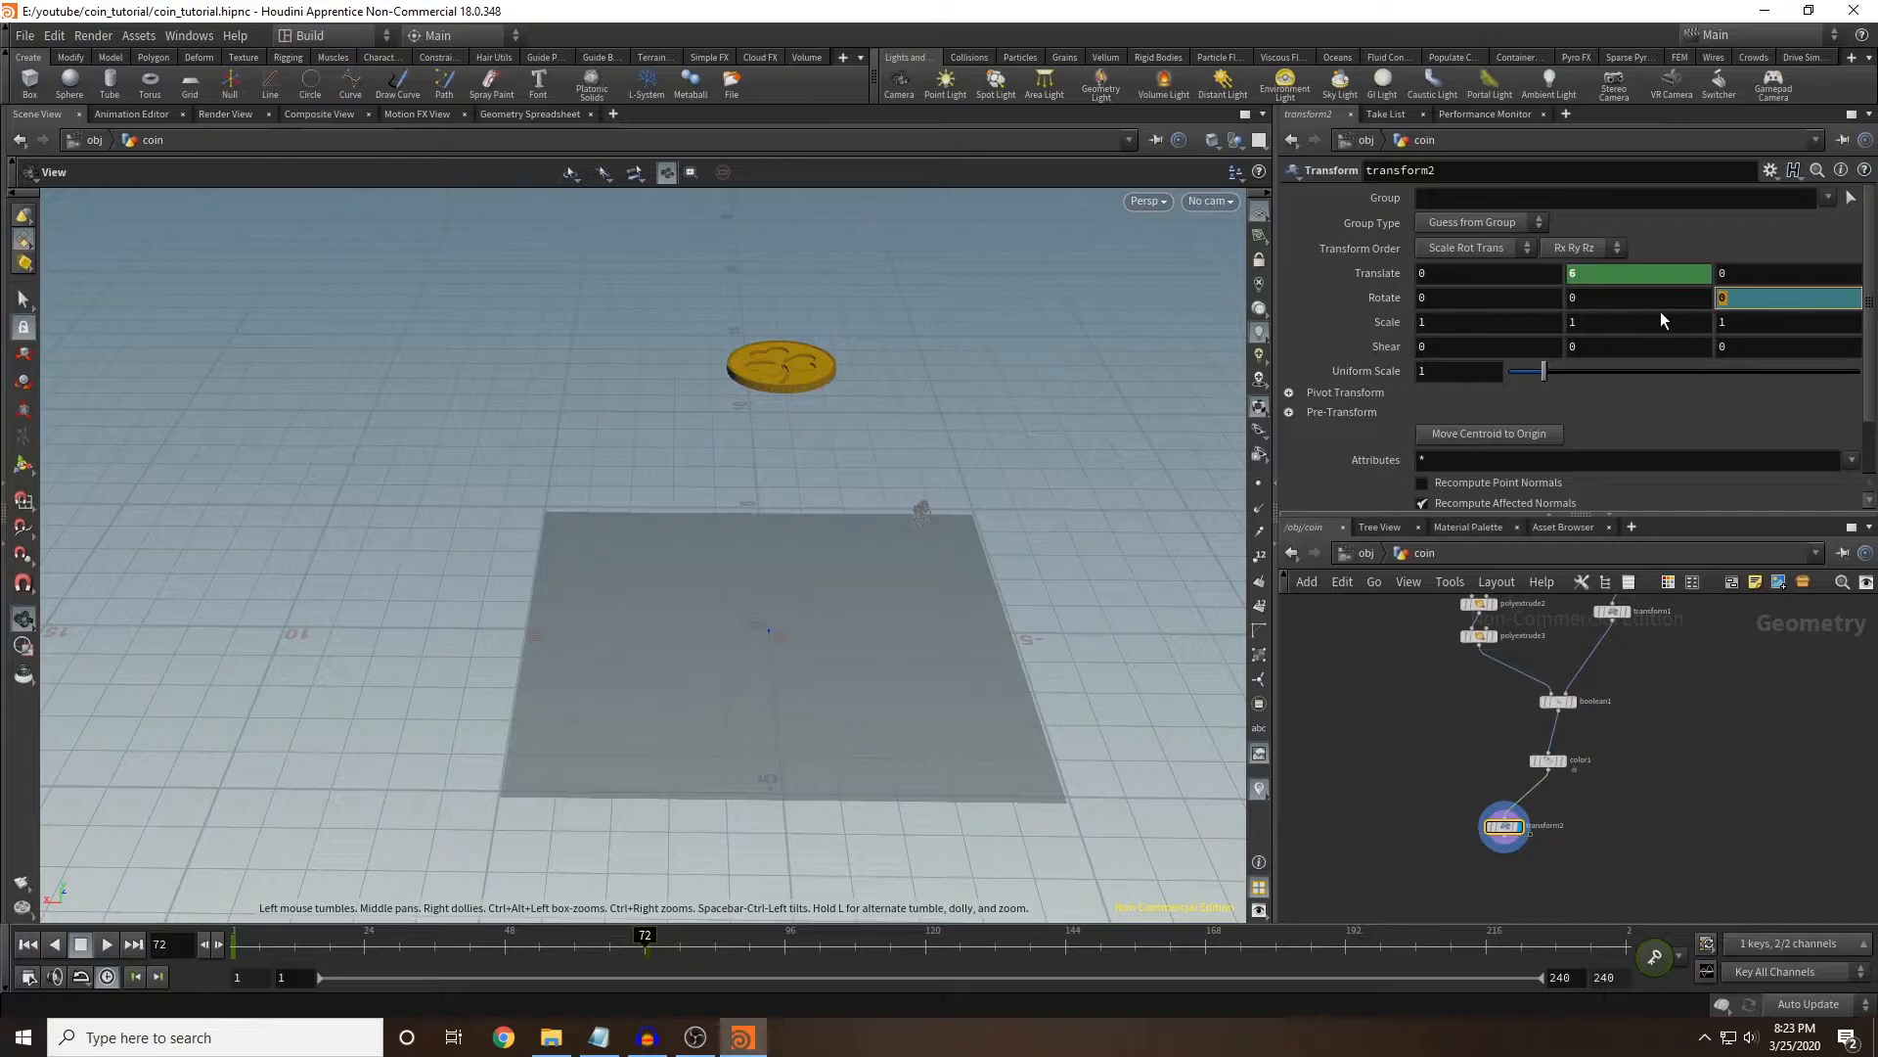
text(600)
key(Return)
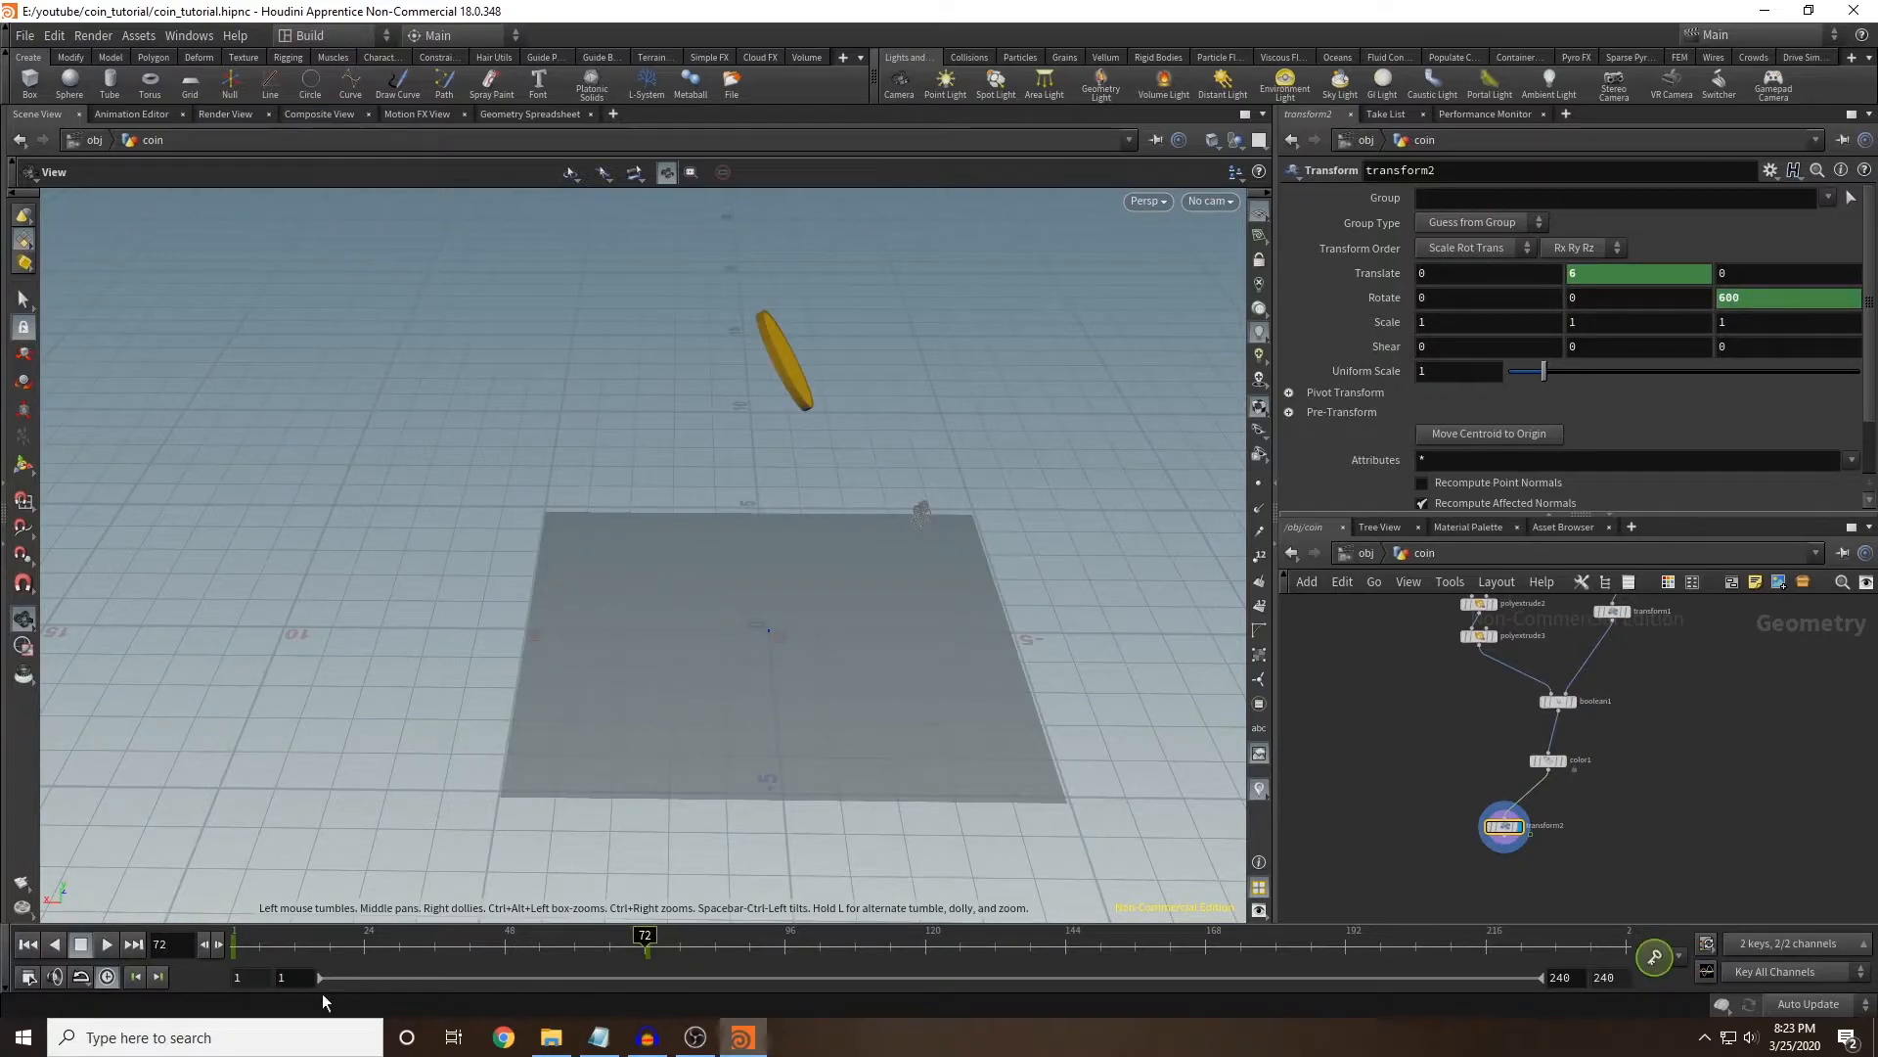
At frame 144, keyframe the coin's Y translation at 0 and its Z rotation at 1200, and preview the flip.
click(235, 944)
mouse_move(235, 944)
mouse_down()
mouse_move(622, 876)
mouse_move(654, 944)
mouse_move(1068, 963)
mouse_up()
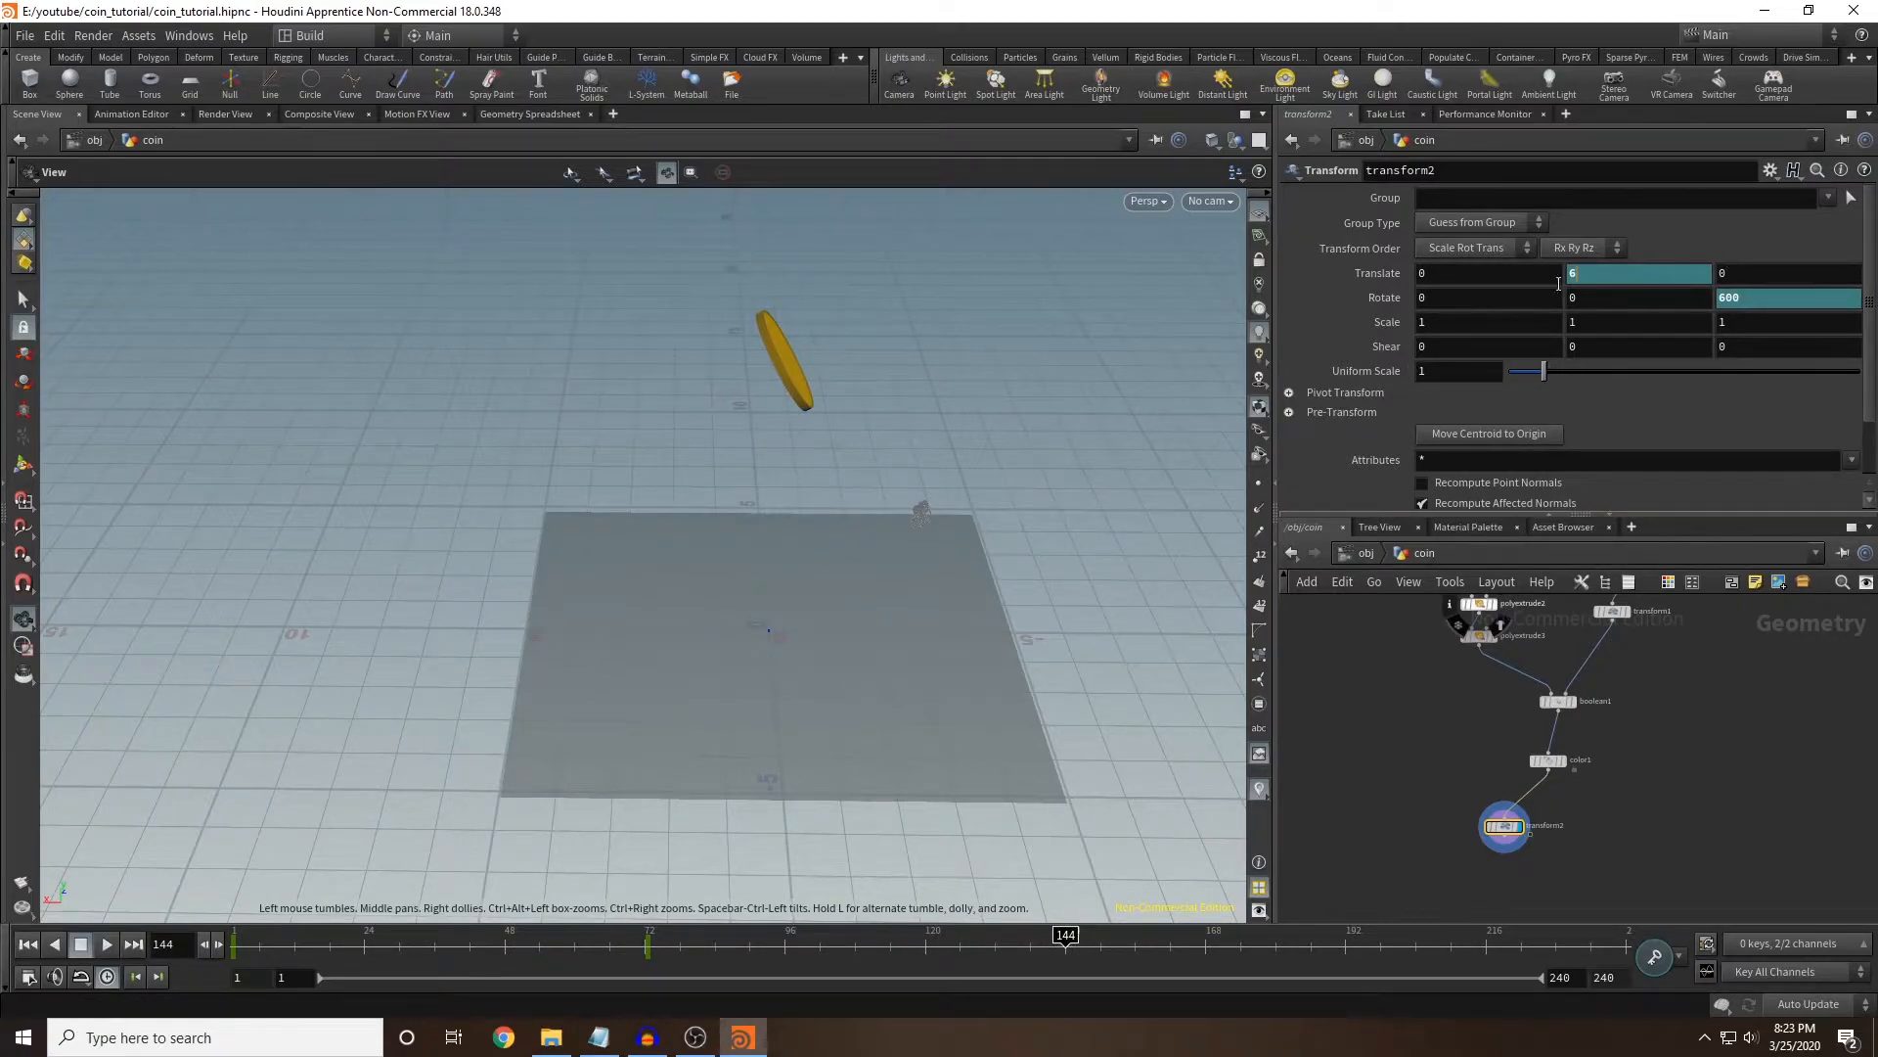
double_click(1610, 272)
text(0)
key(Return)
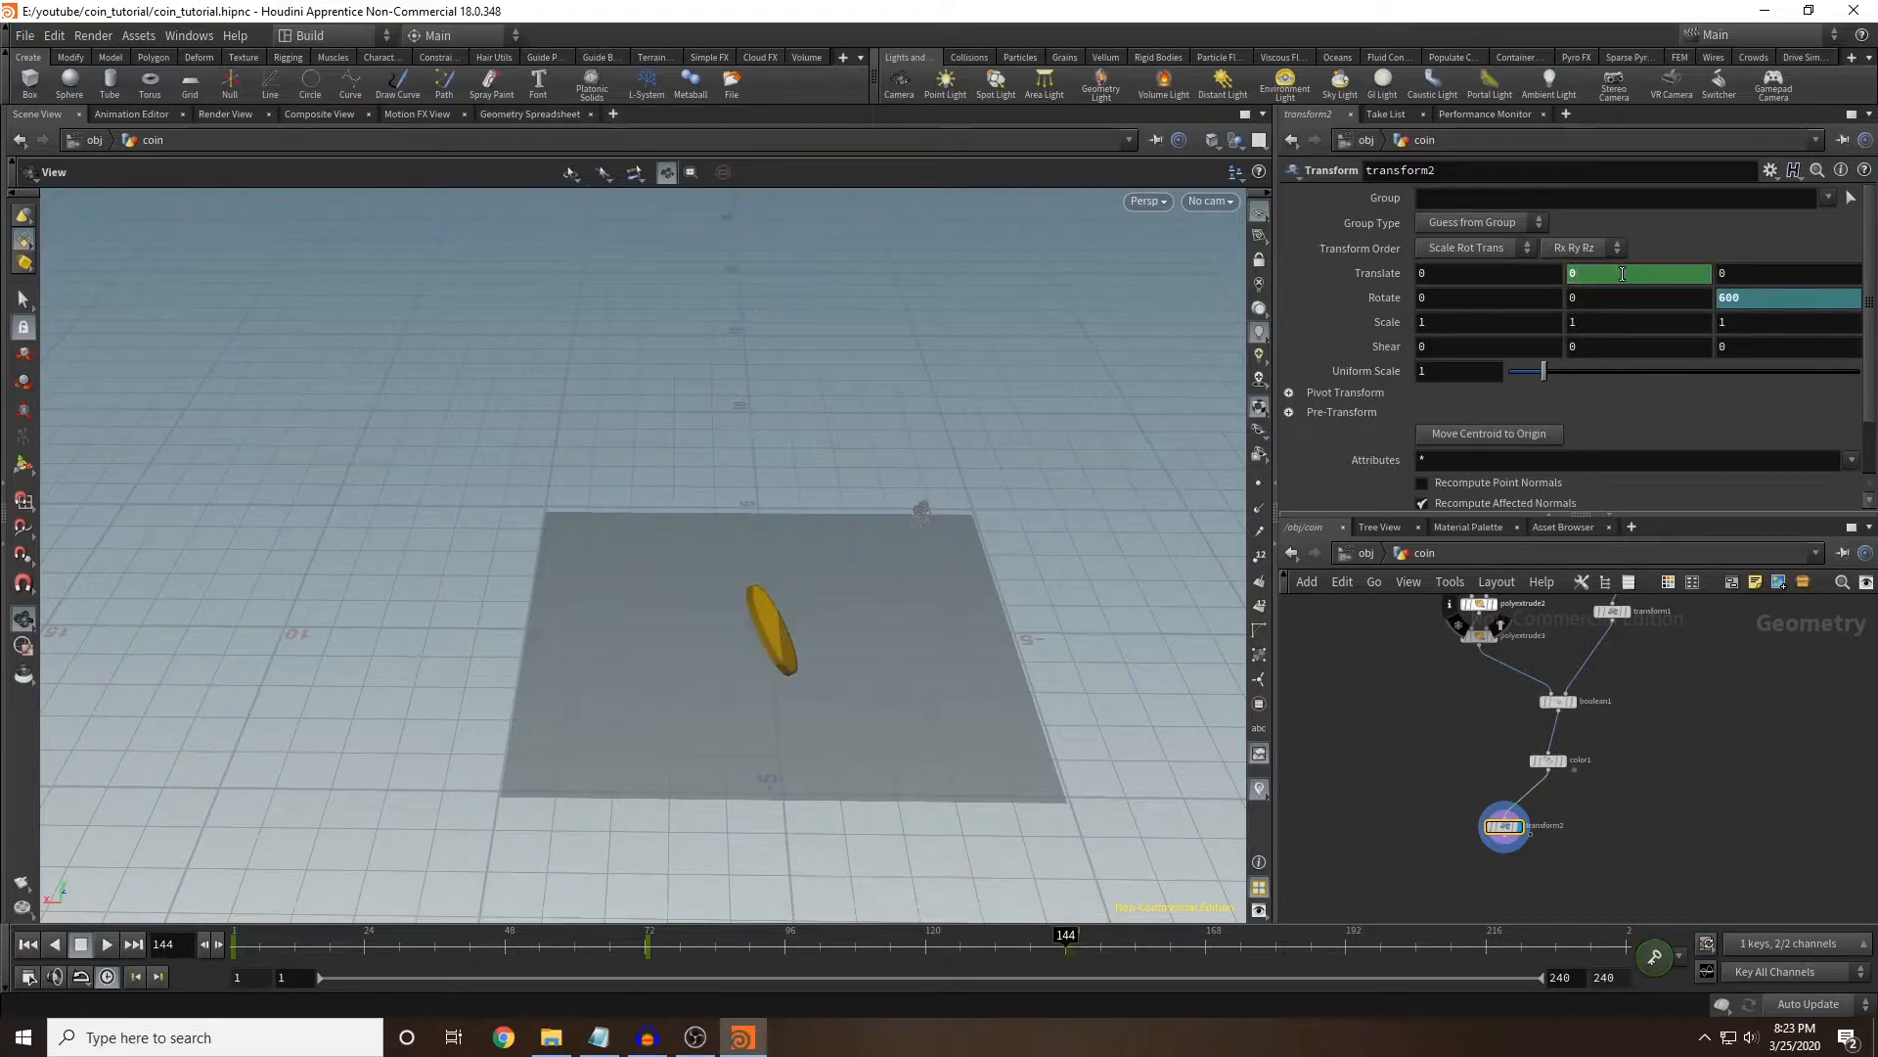
double_click(1771, 298)
text(1200)
key(Return)
drag(433, 945, 1066, 930)
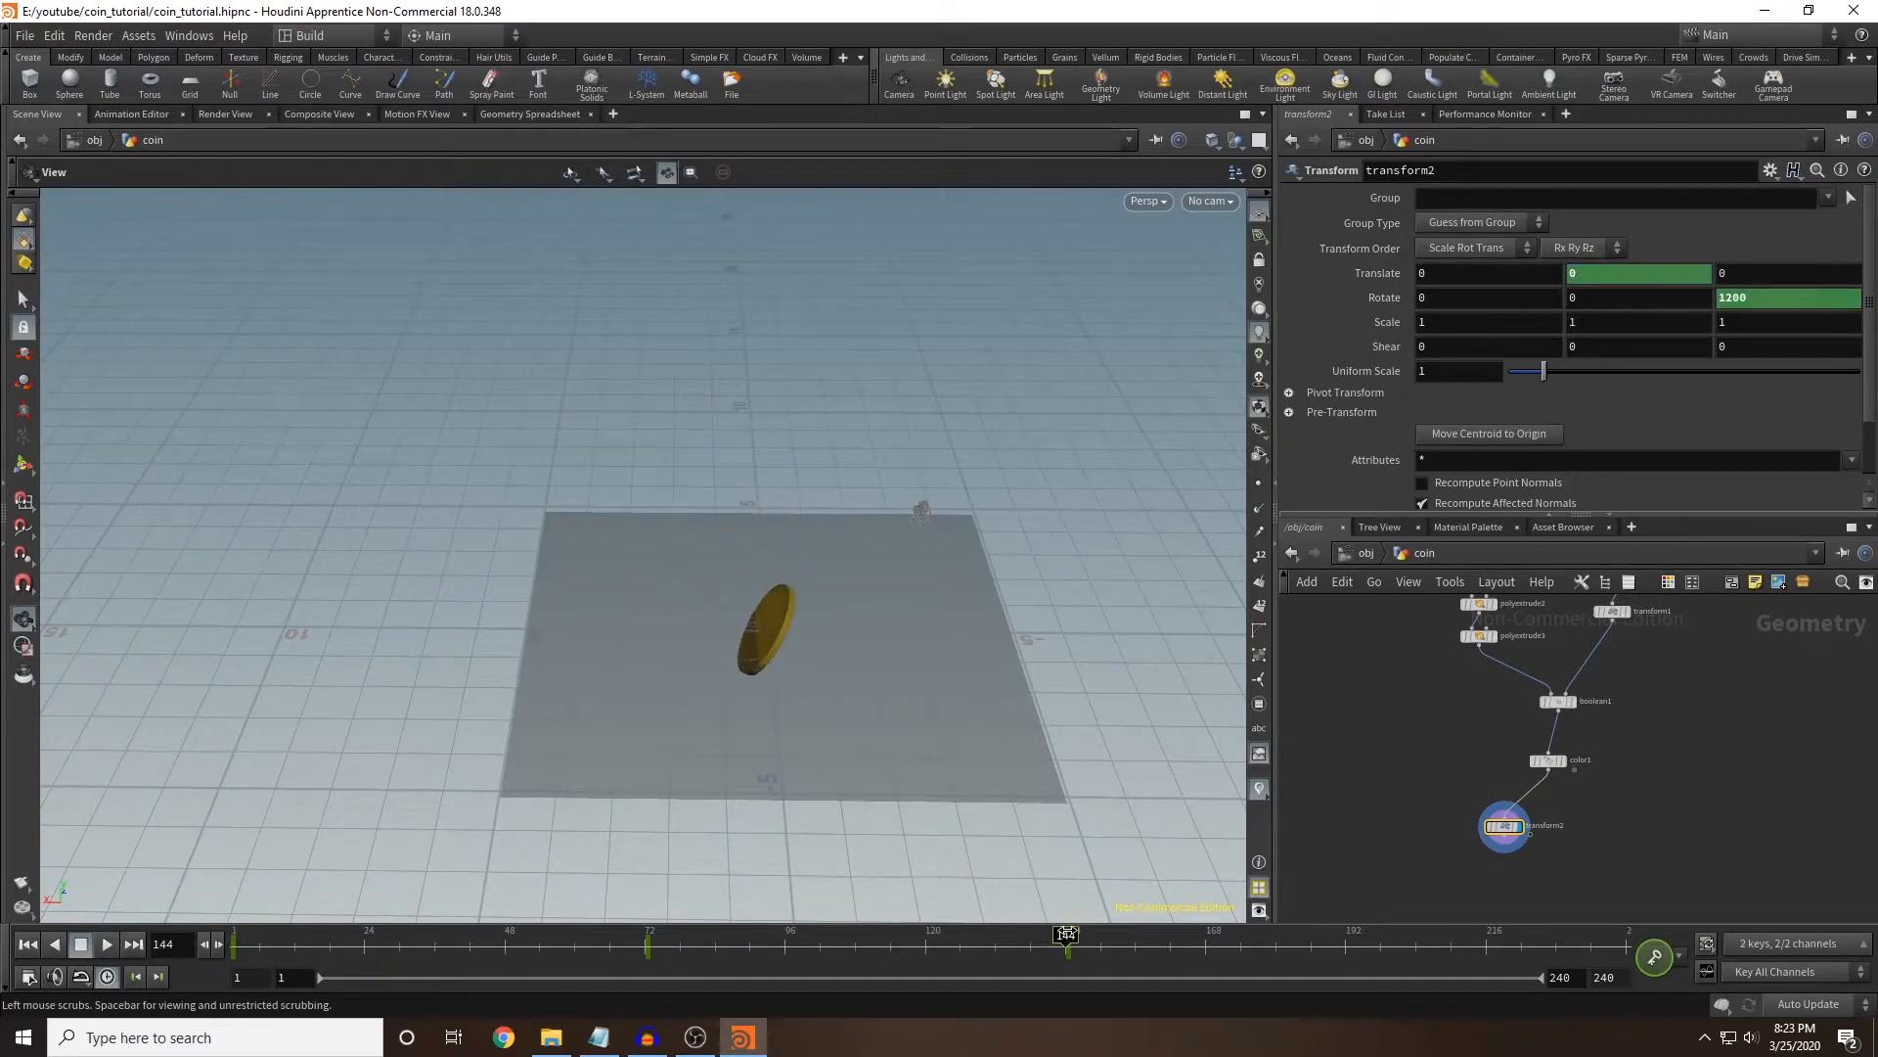
Examine how the falling coin meets the ground around frames 126 and 127 of the keyframed animation.
mouse_move(955, 641)
mouse_down()
mouse_move(930, 528)
mouse_move(963, 626)
mouse_up()
drag(1067, 934, 949, 934)
drag(954, 936, 960, 936)
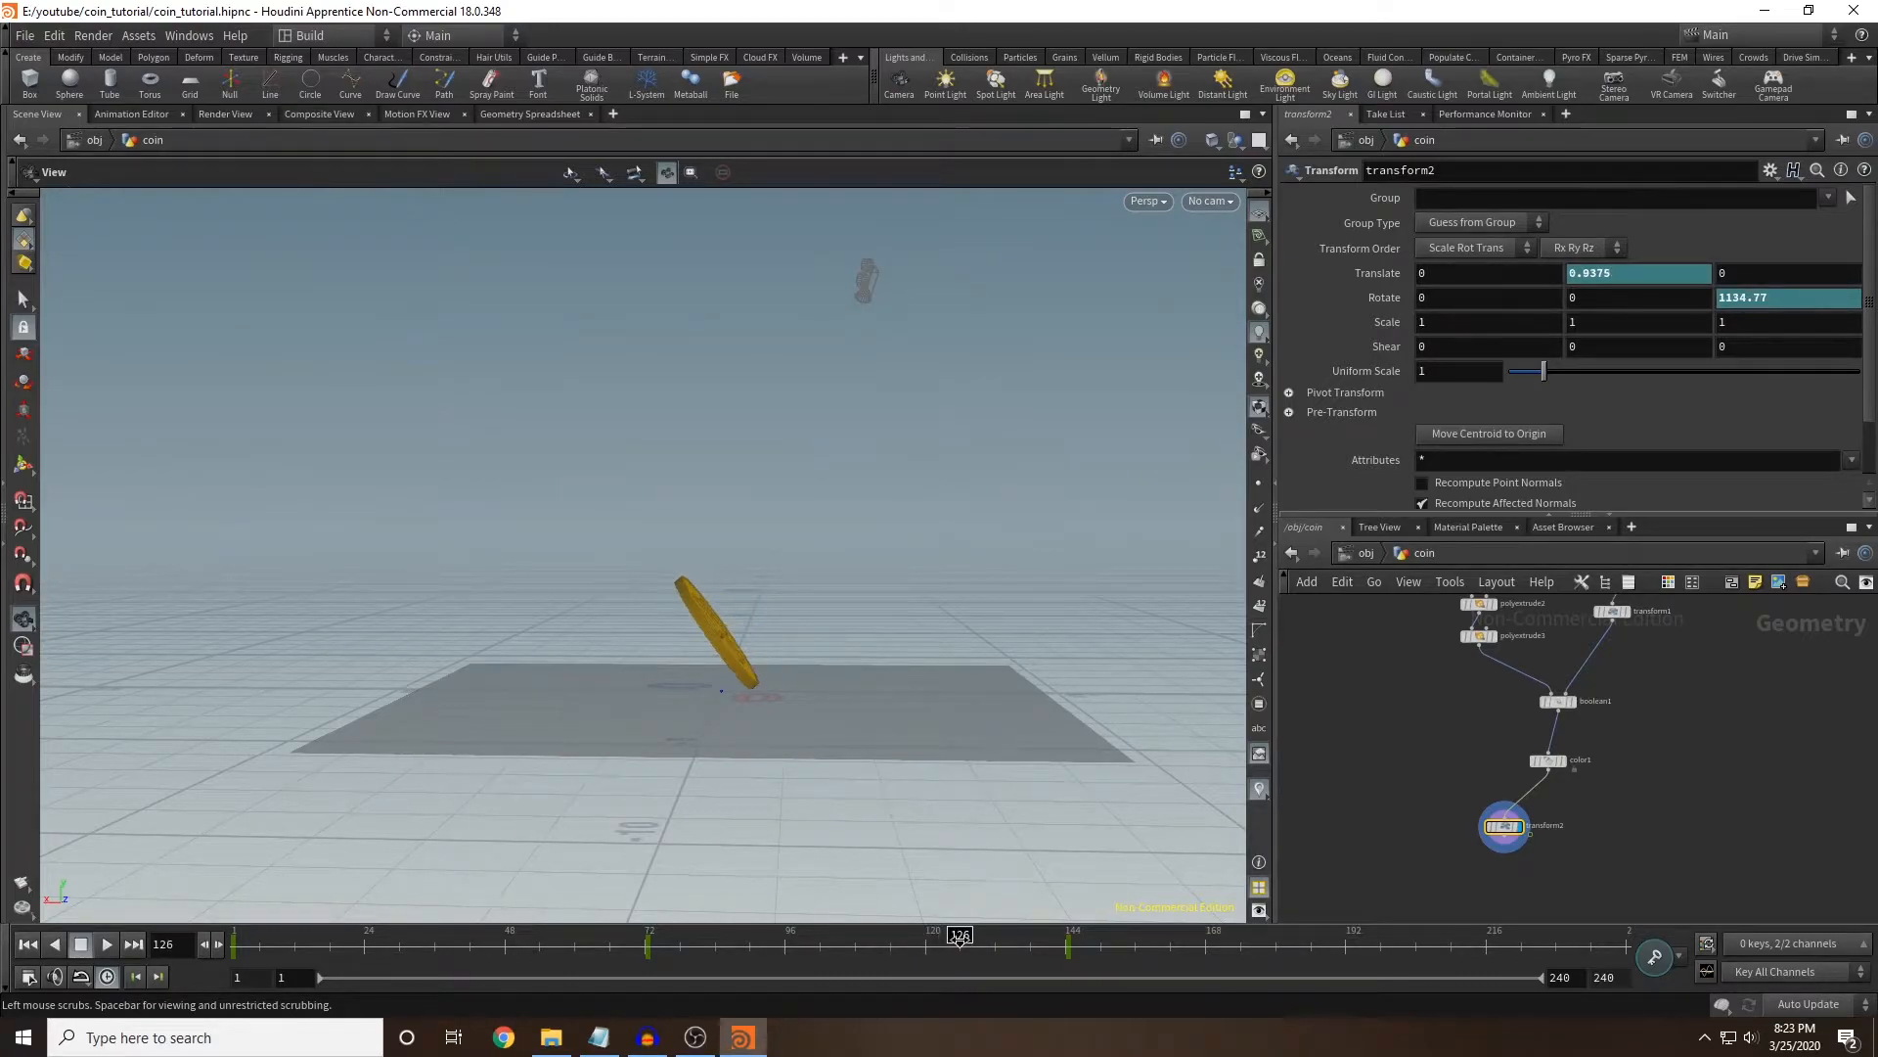
drag(860, 728, 930, 905)
click(218, 945)
drag(957, 583, 955, 611)
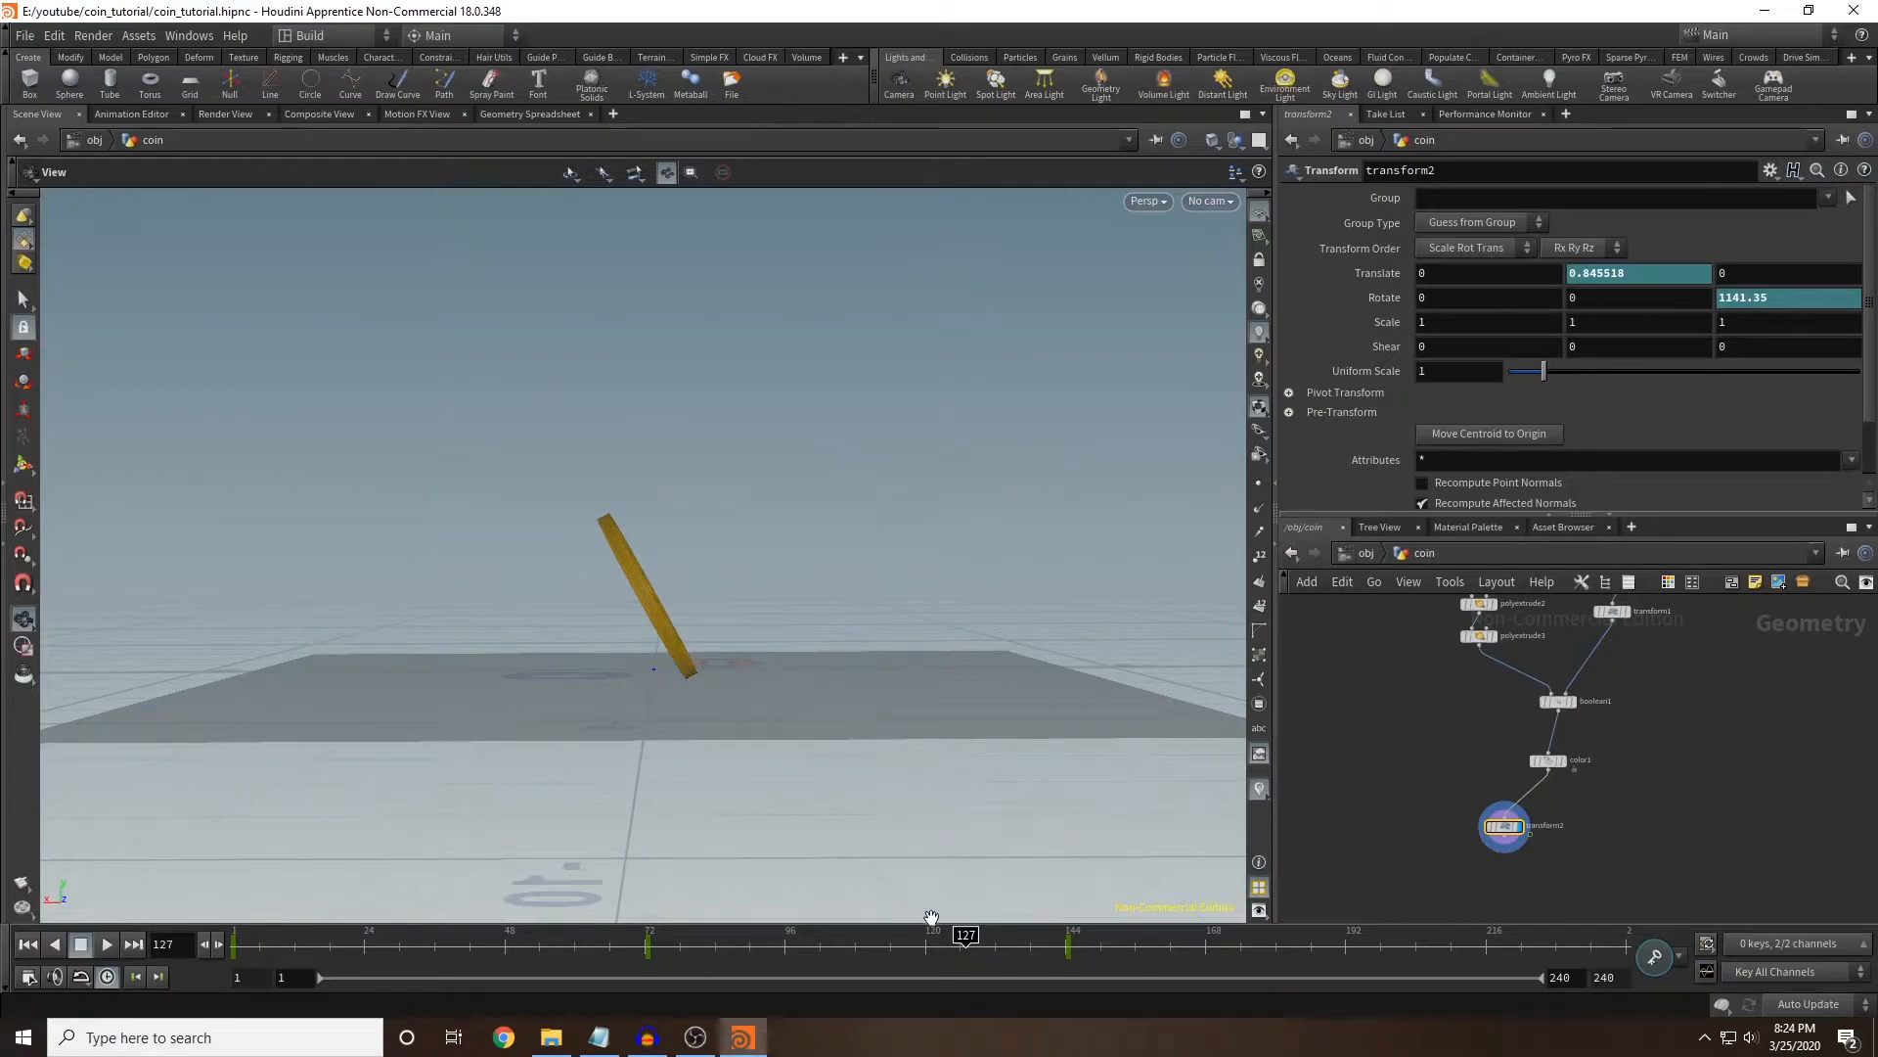
drag(972, 944, 203, 899)
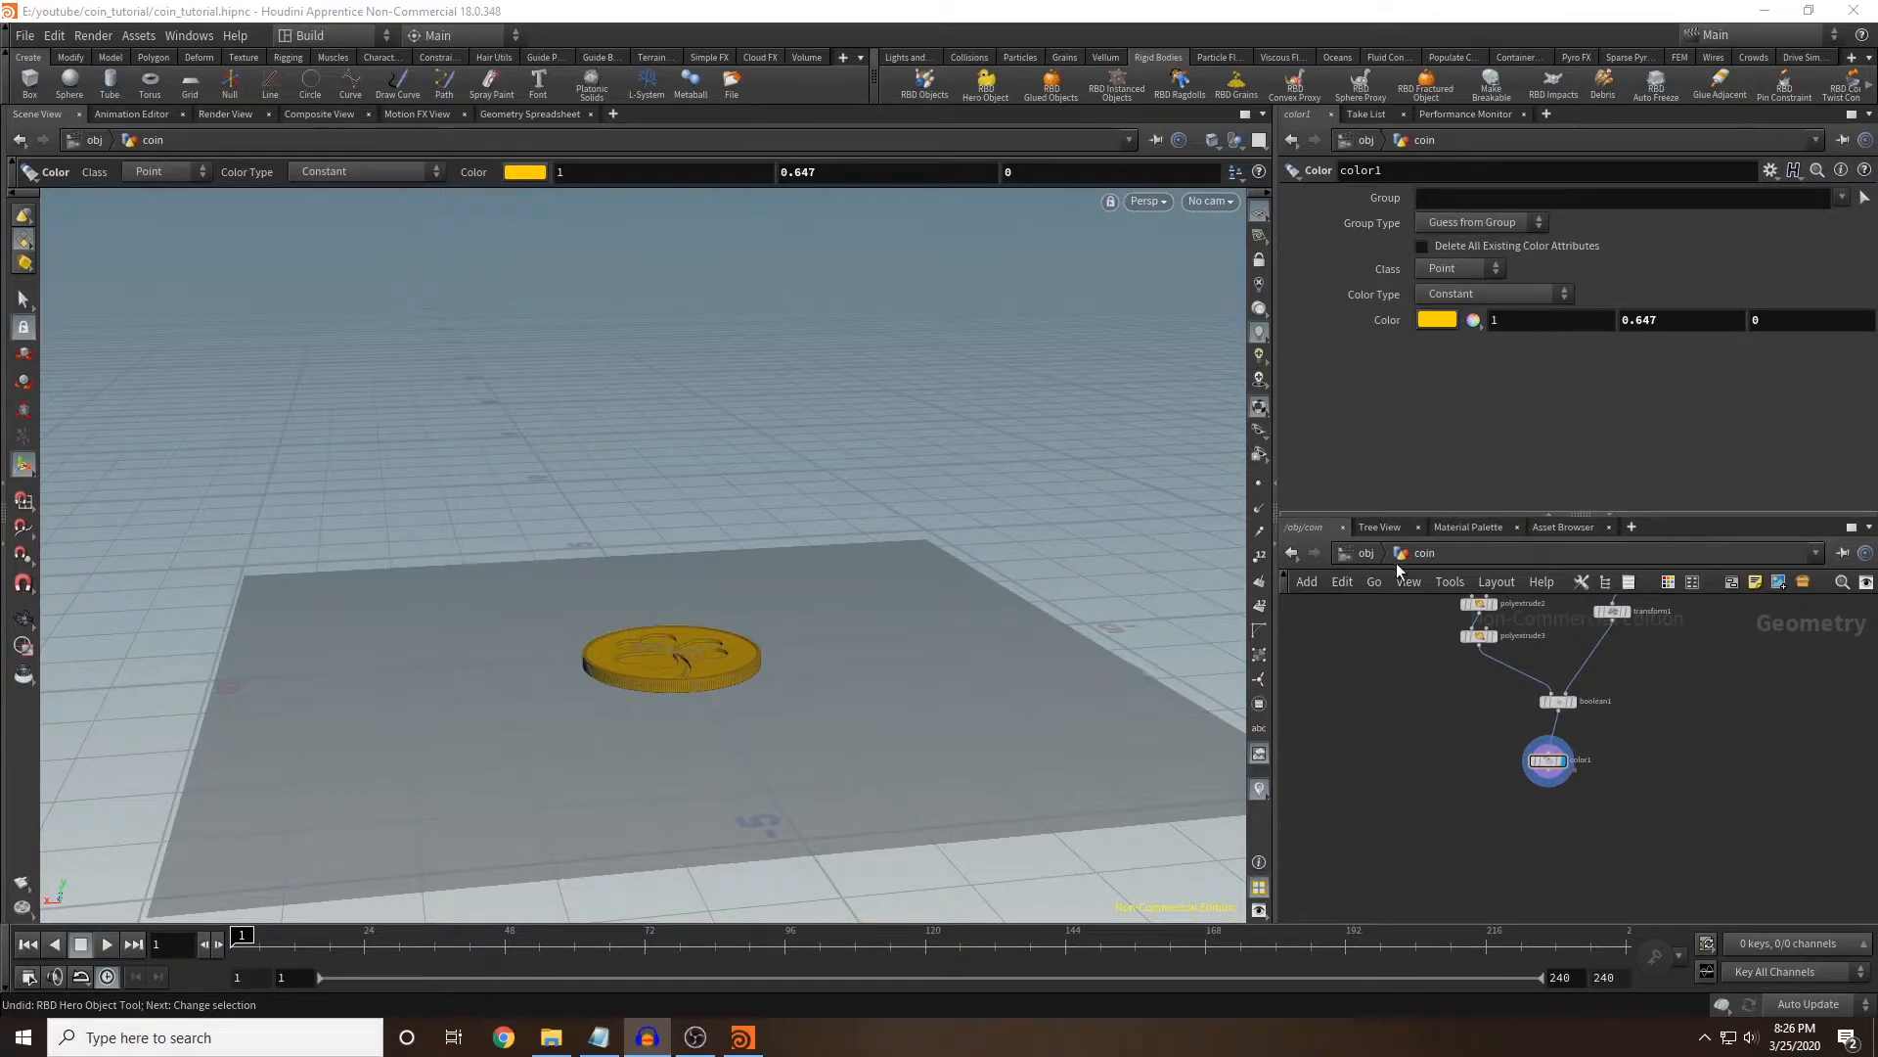
At object level, convert the coin into a rigid body simulation object with the Hero Object tool.
click(1364, 553)
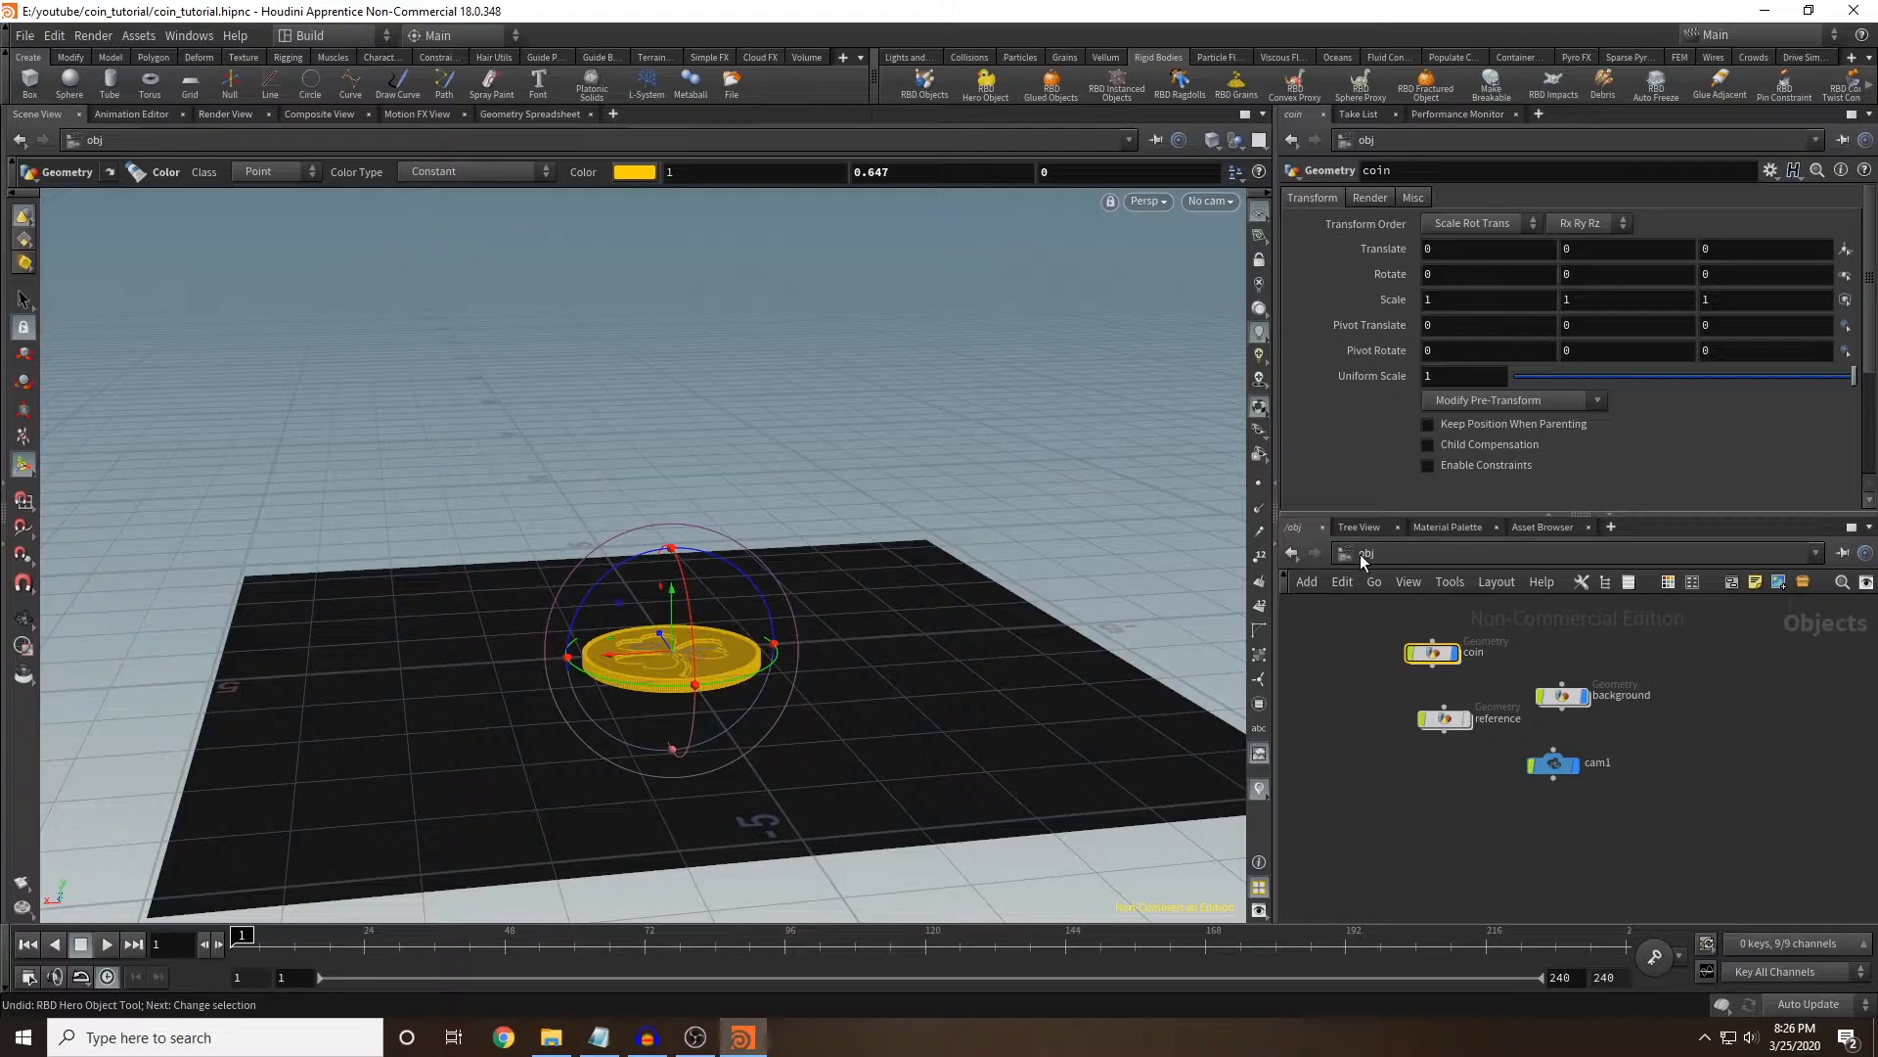
alt+drag(1106, 548, 996, 598)
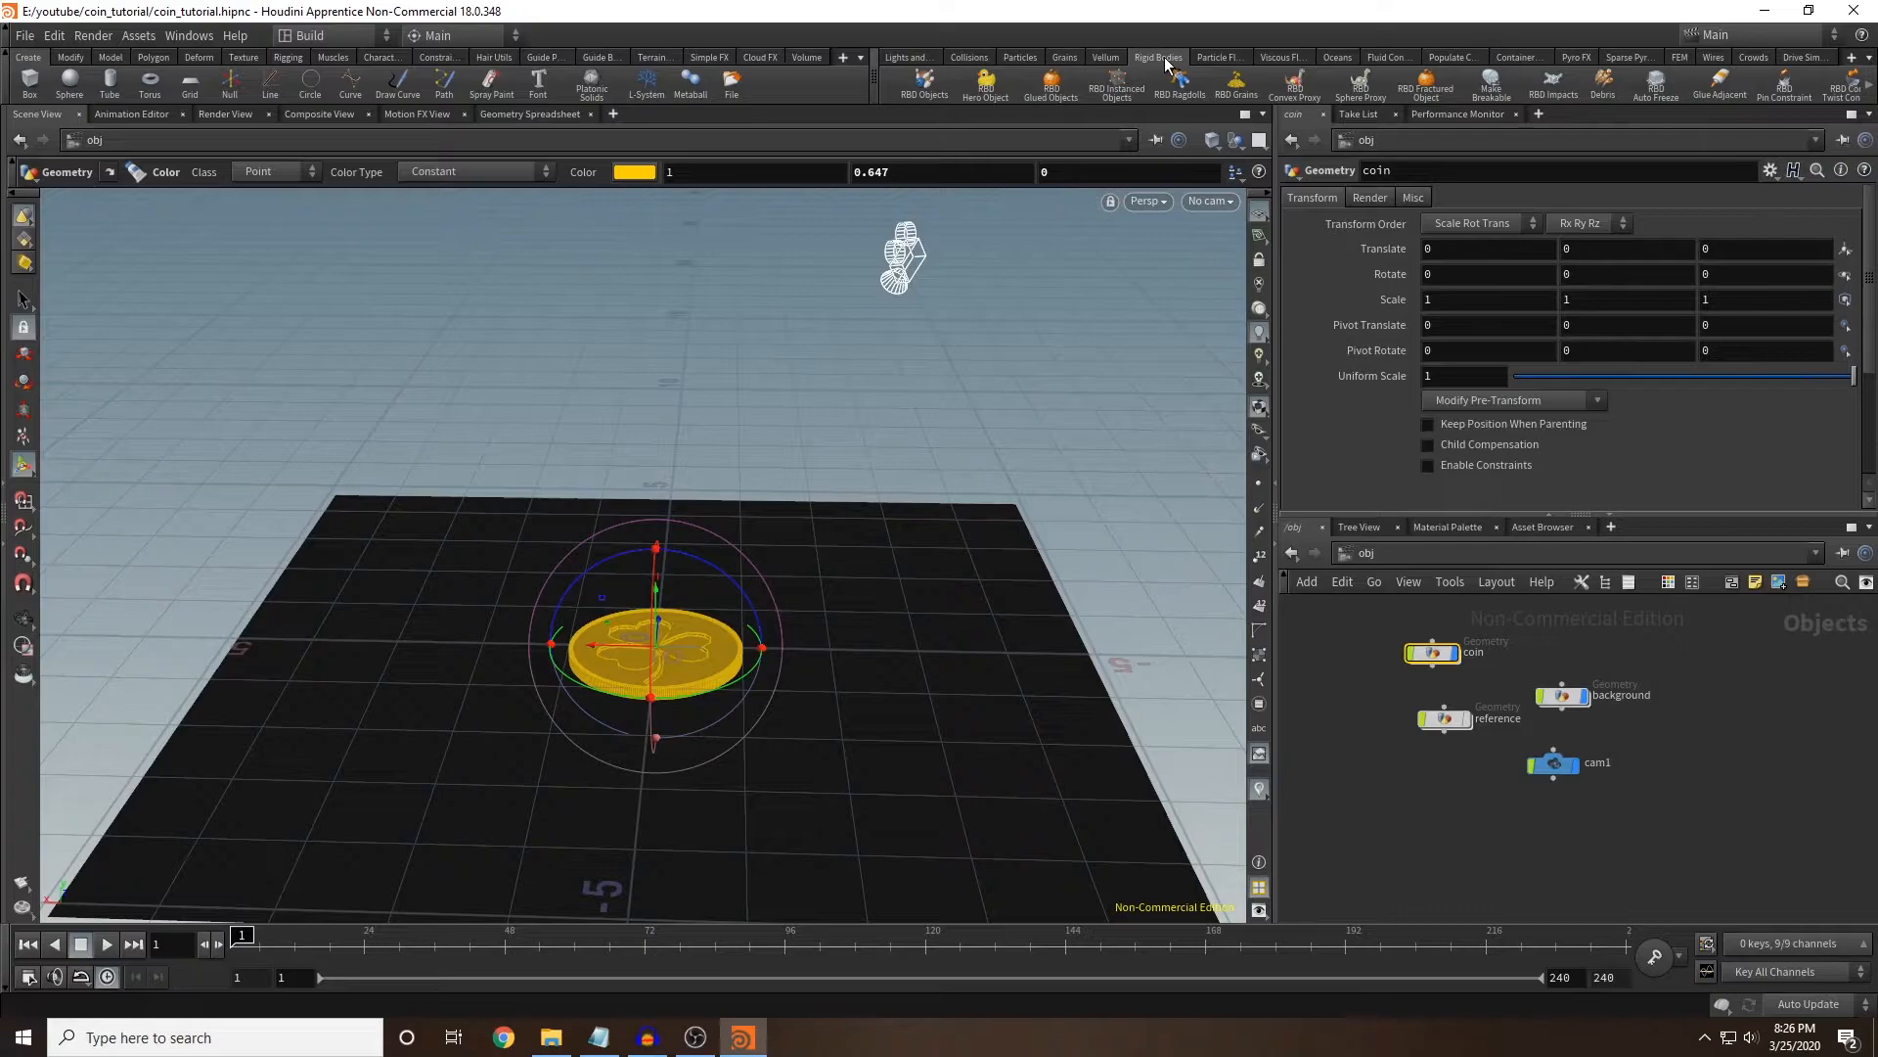
click(986, 82)
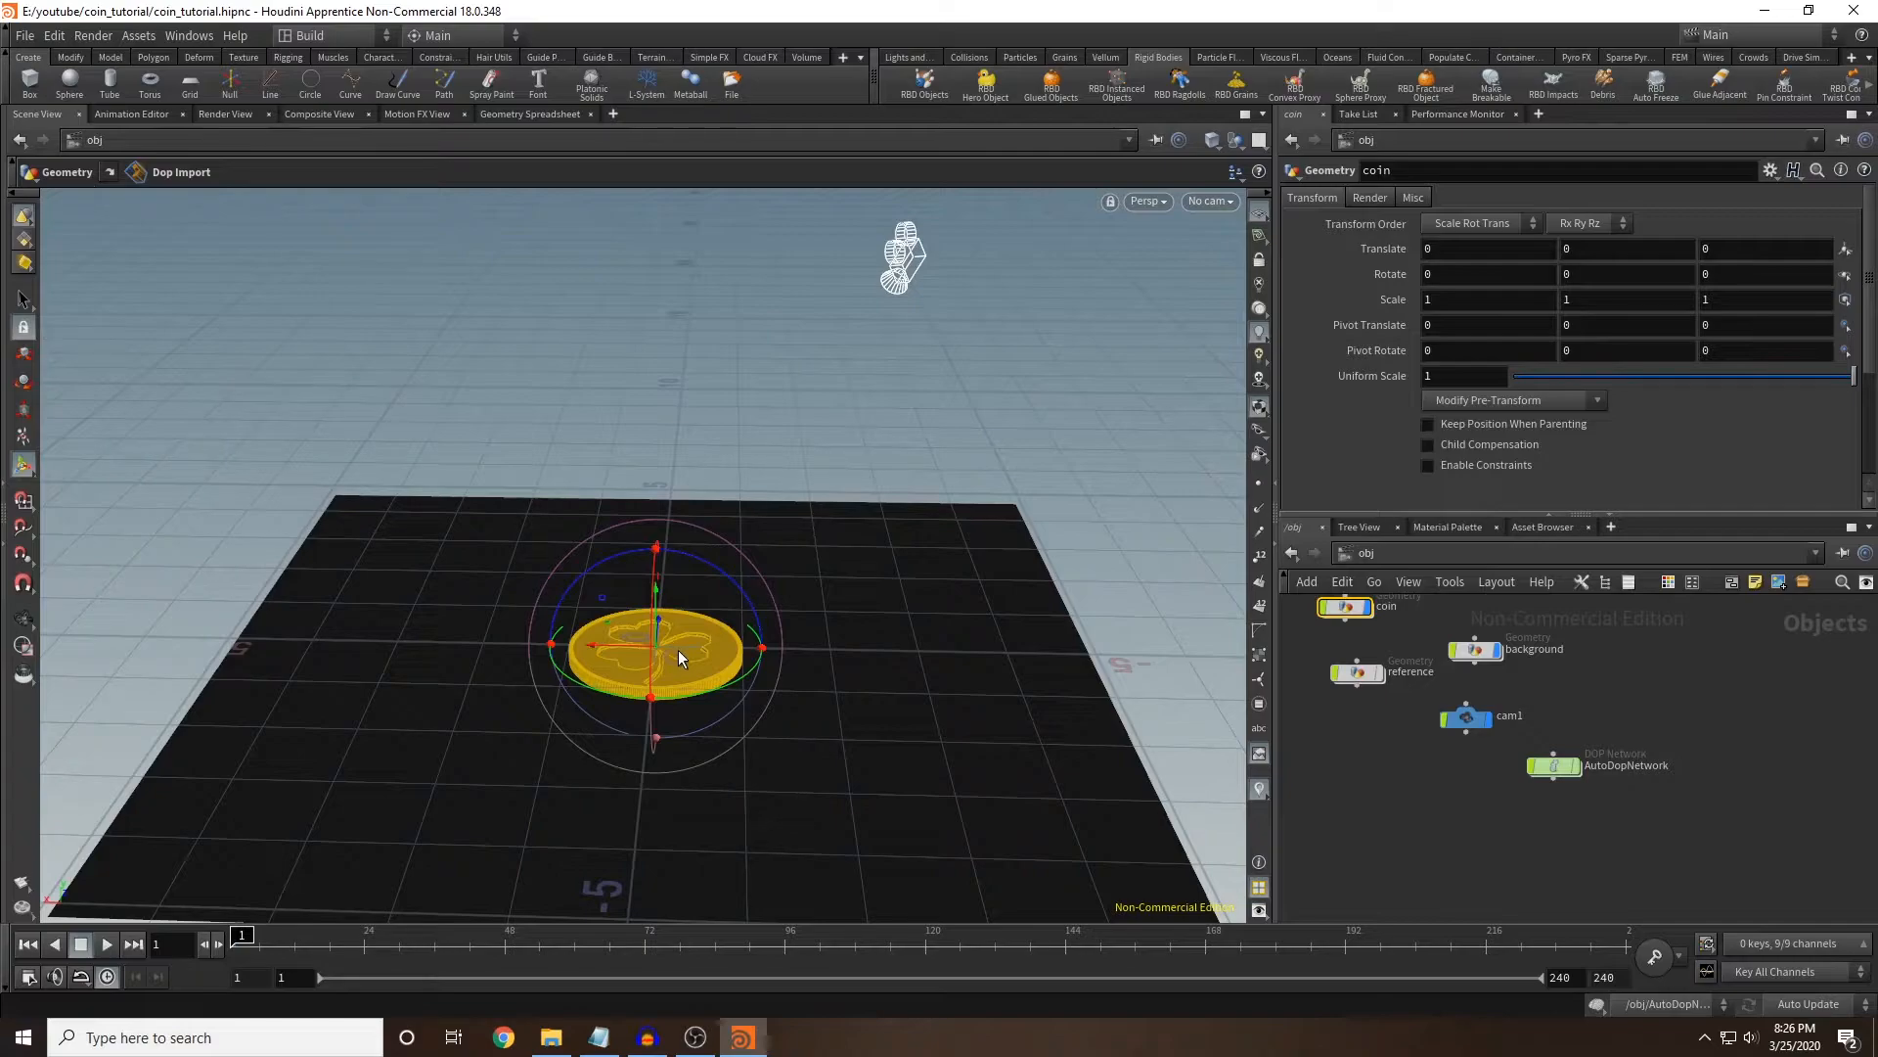
middle_drag(1367, 779, 1396, 822)
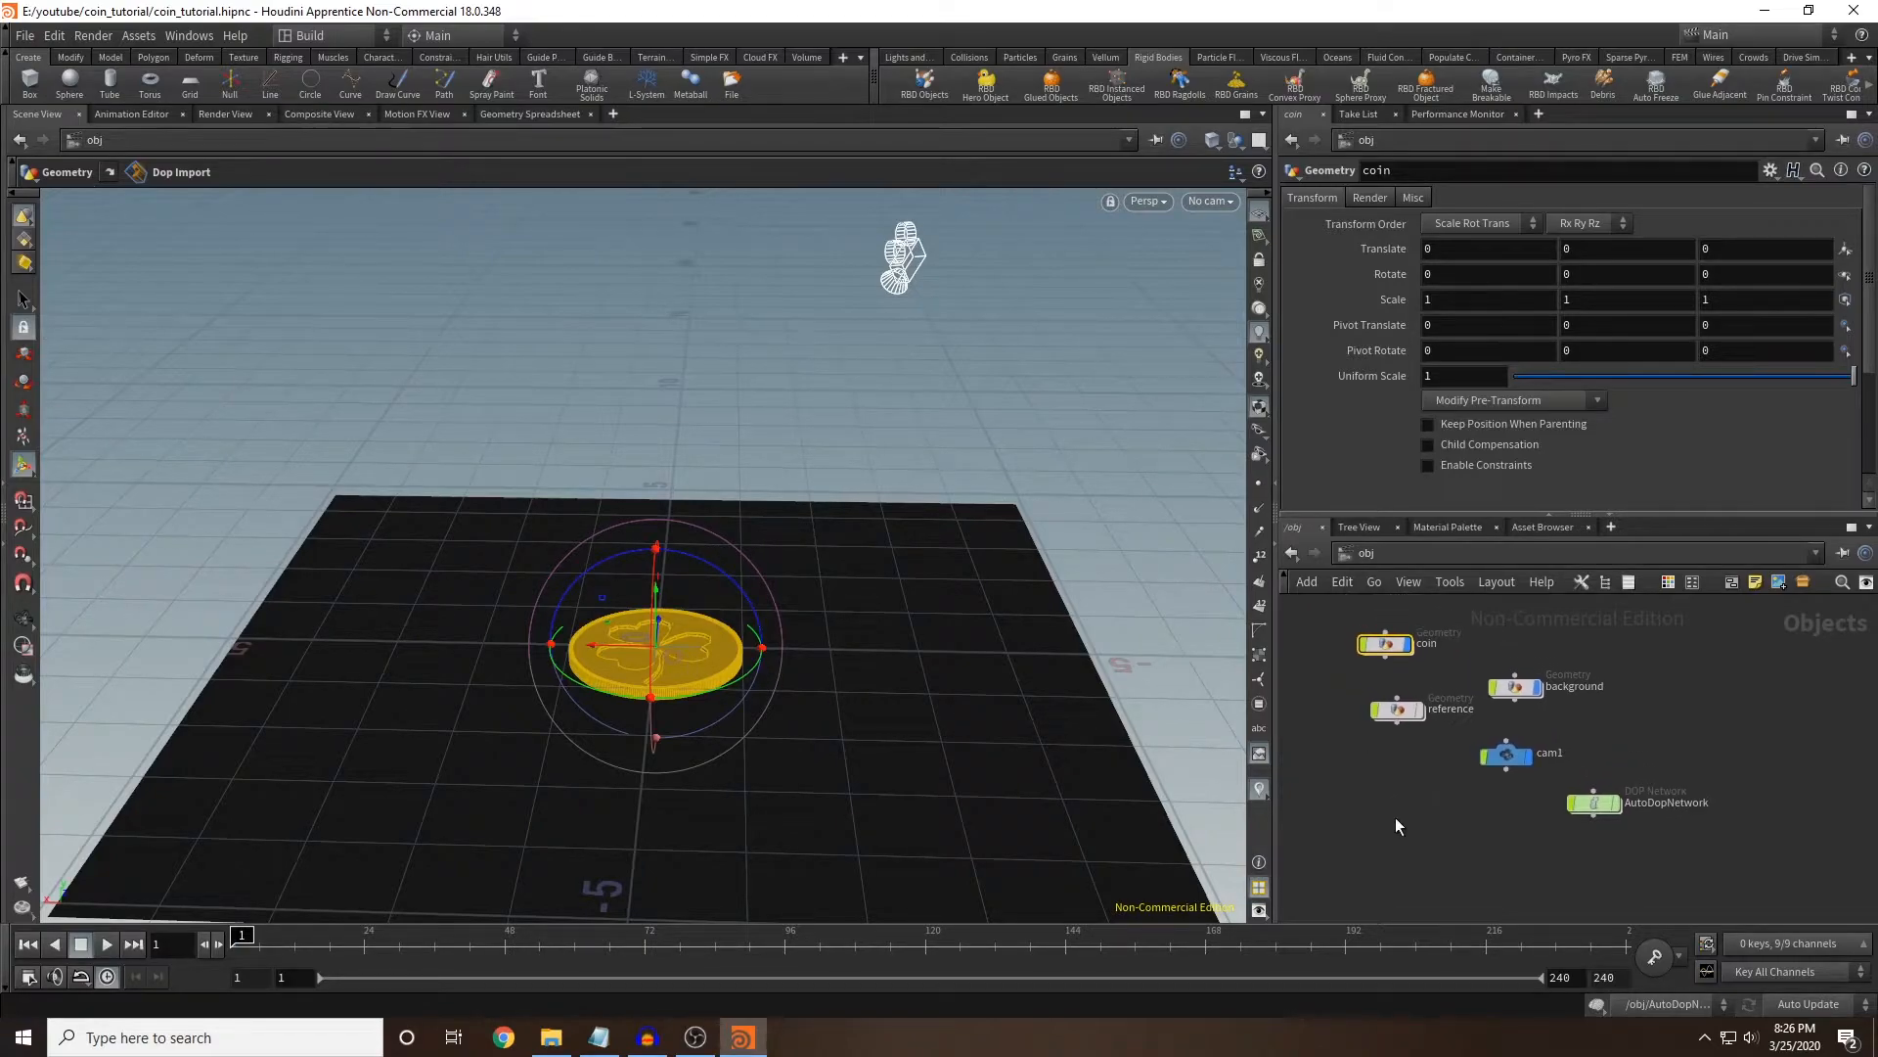
Examine the coin's DOP Import node and the object, merge, rigid body solver and gravity nodes inside AutoDopNetwork.
double_click(1387, 645)
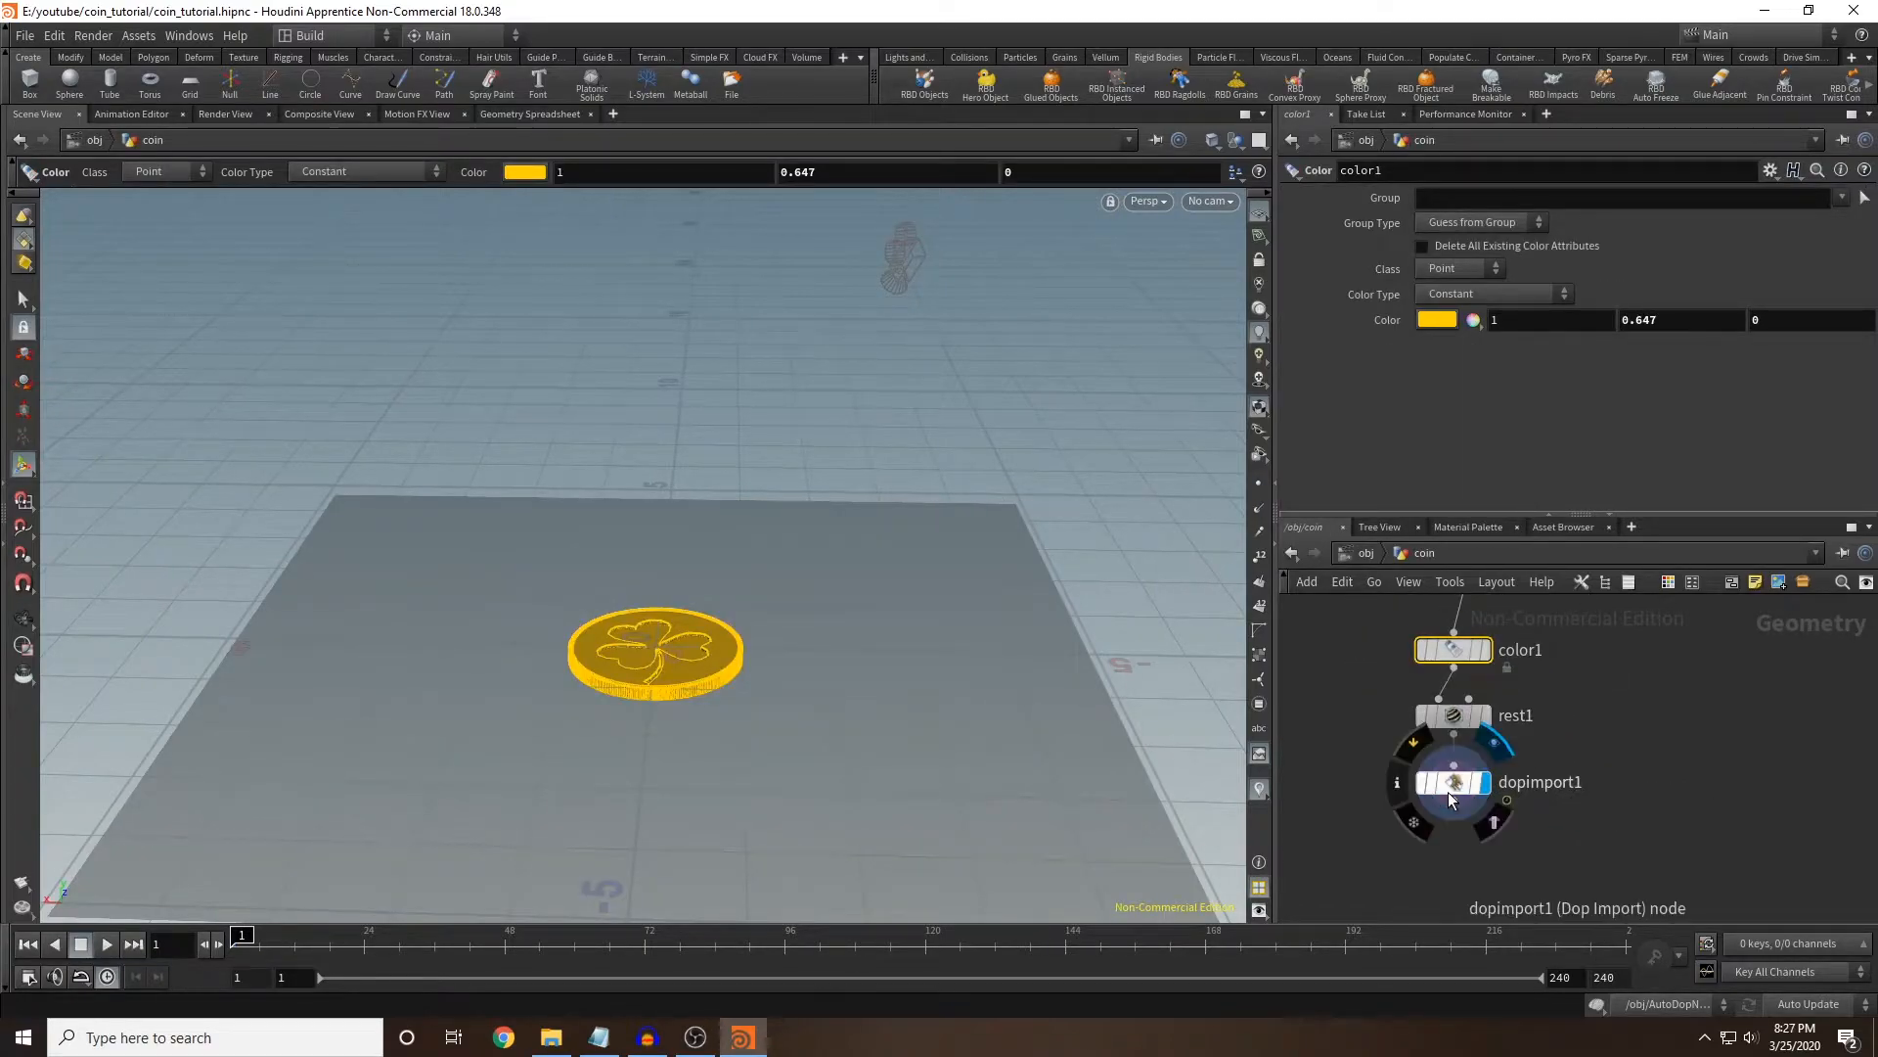
key(u)
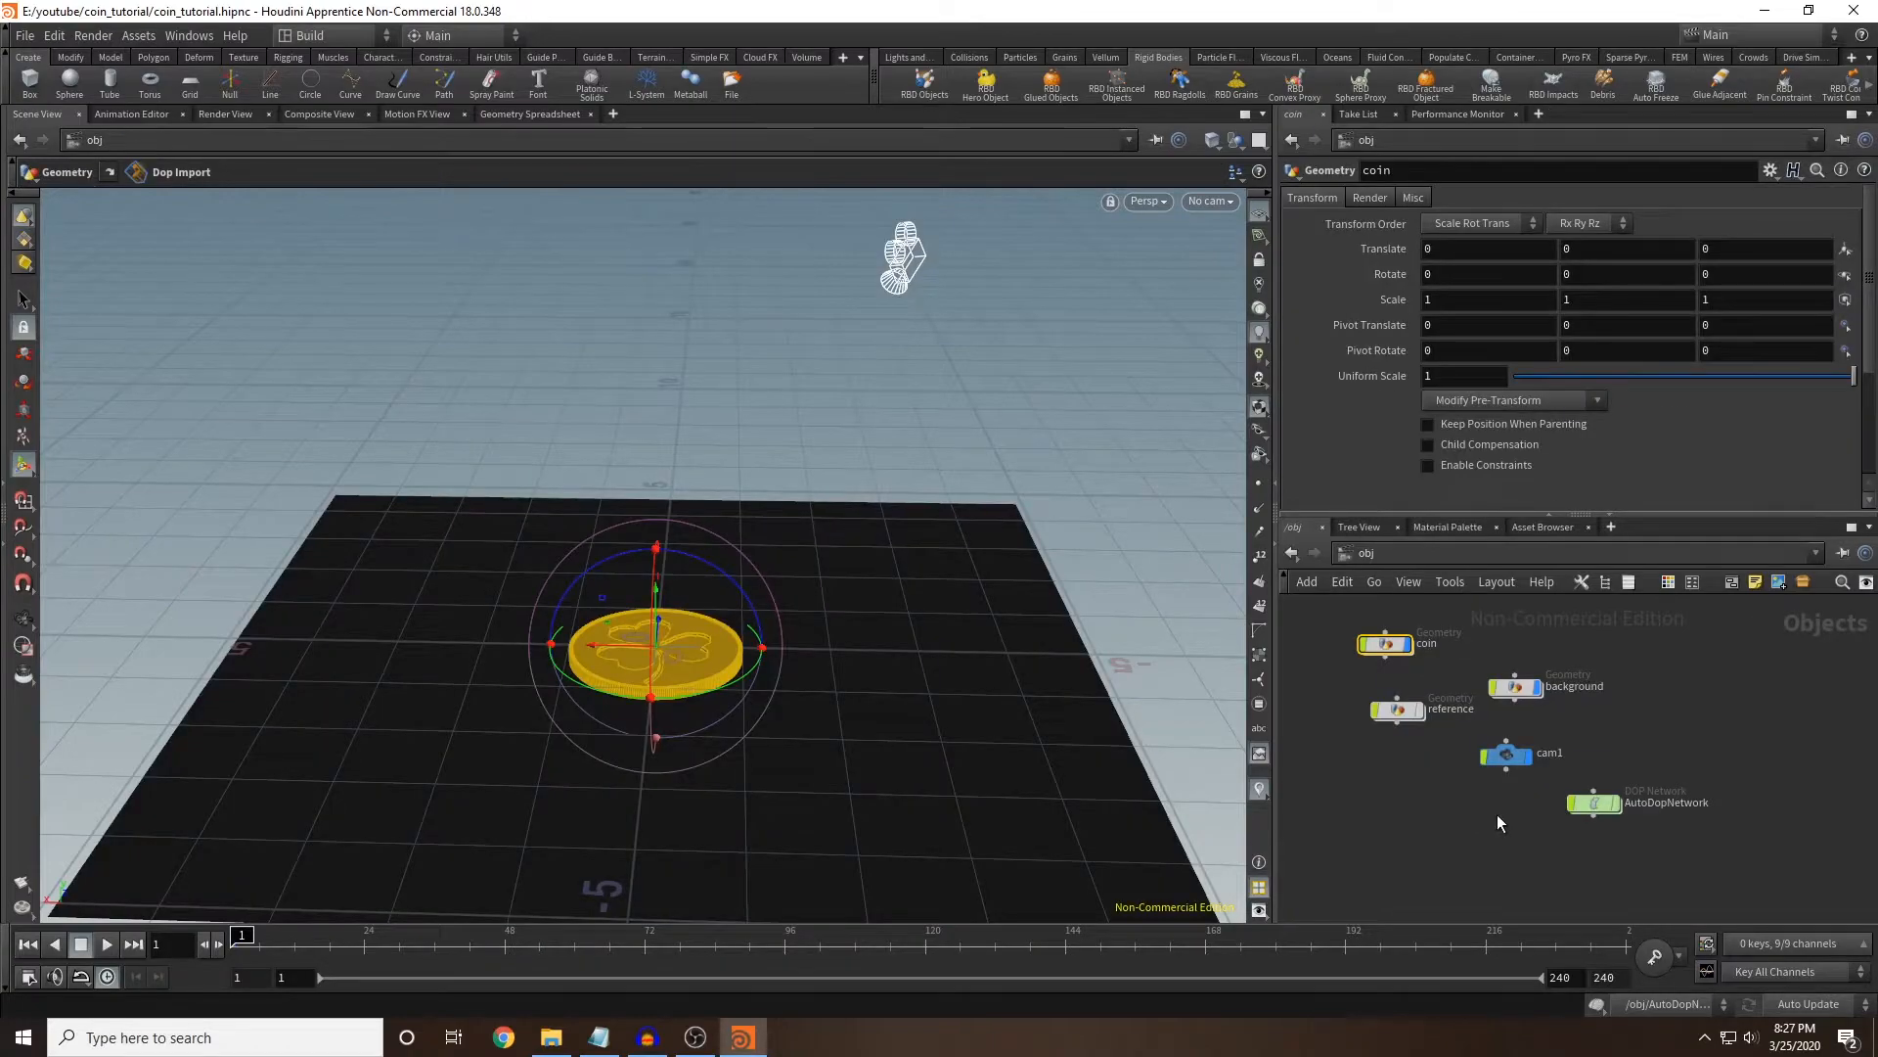
double_click(1597, 805)
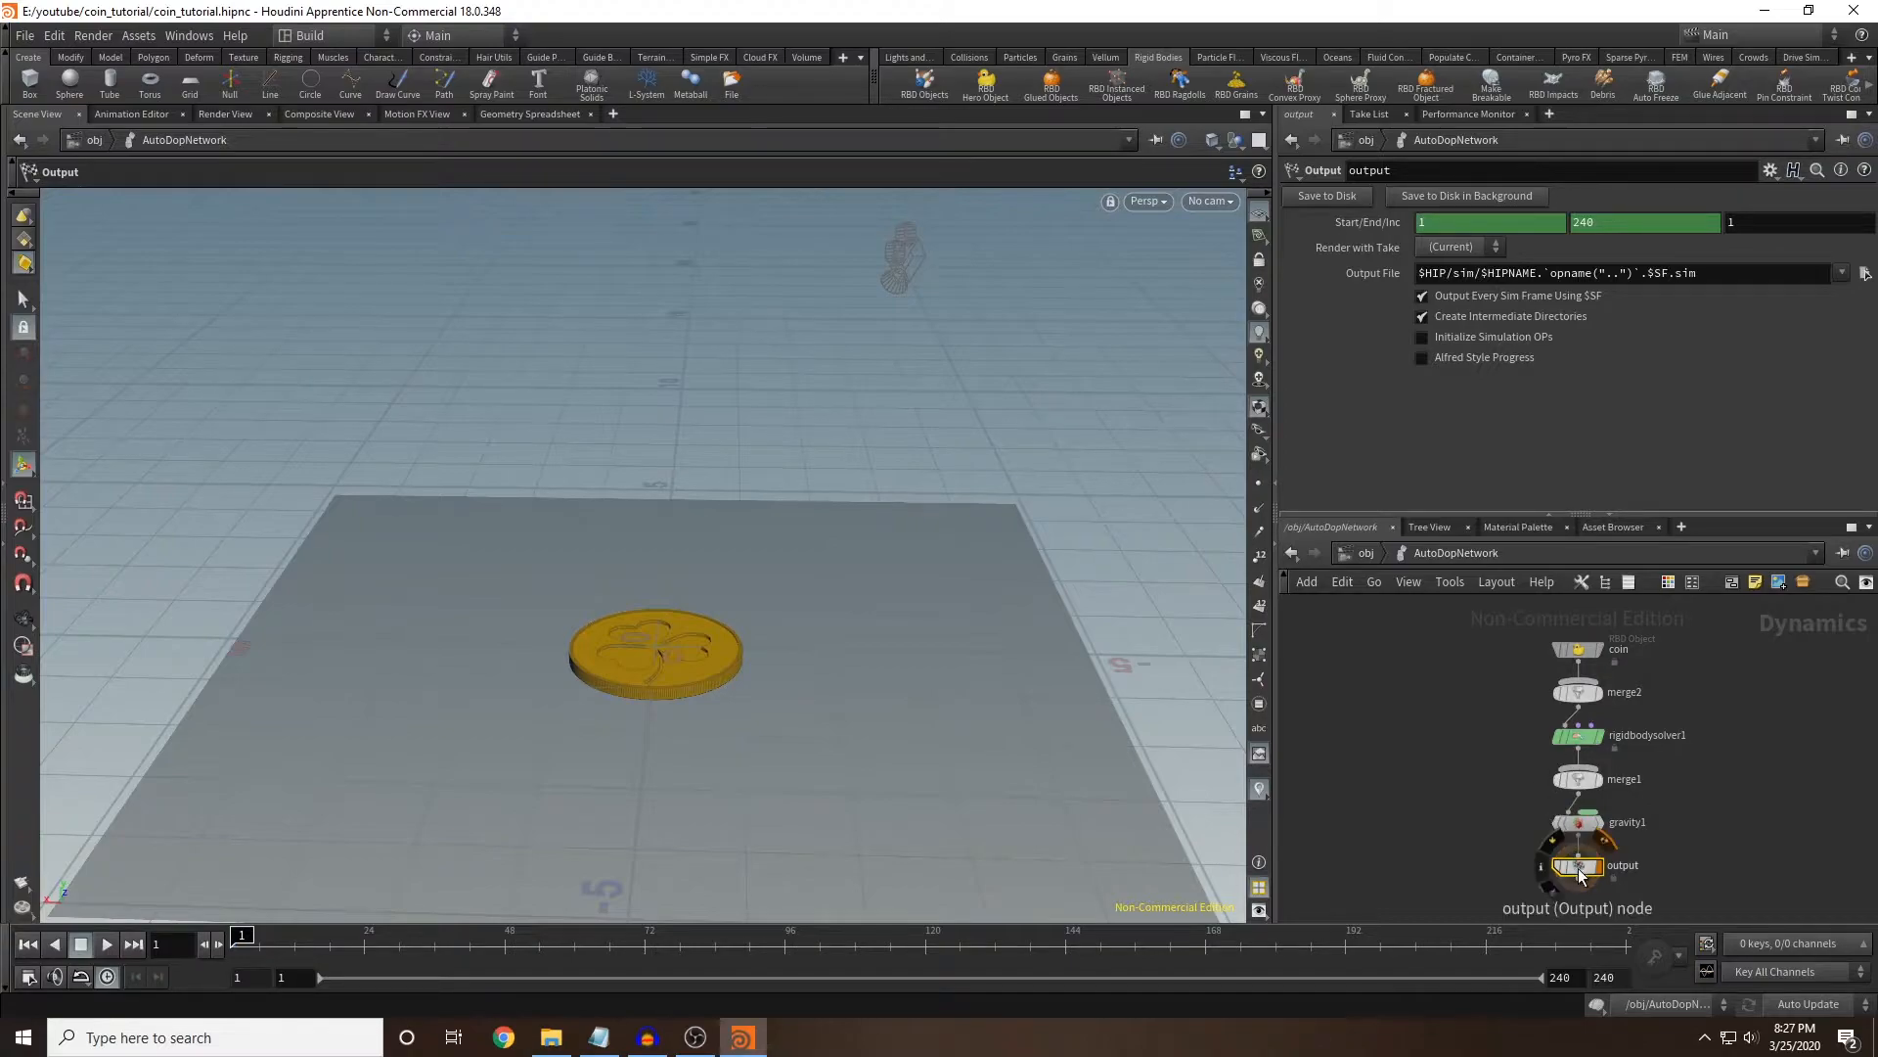
drag(1590, 661, 1672, 655)
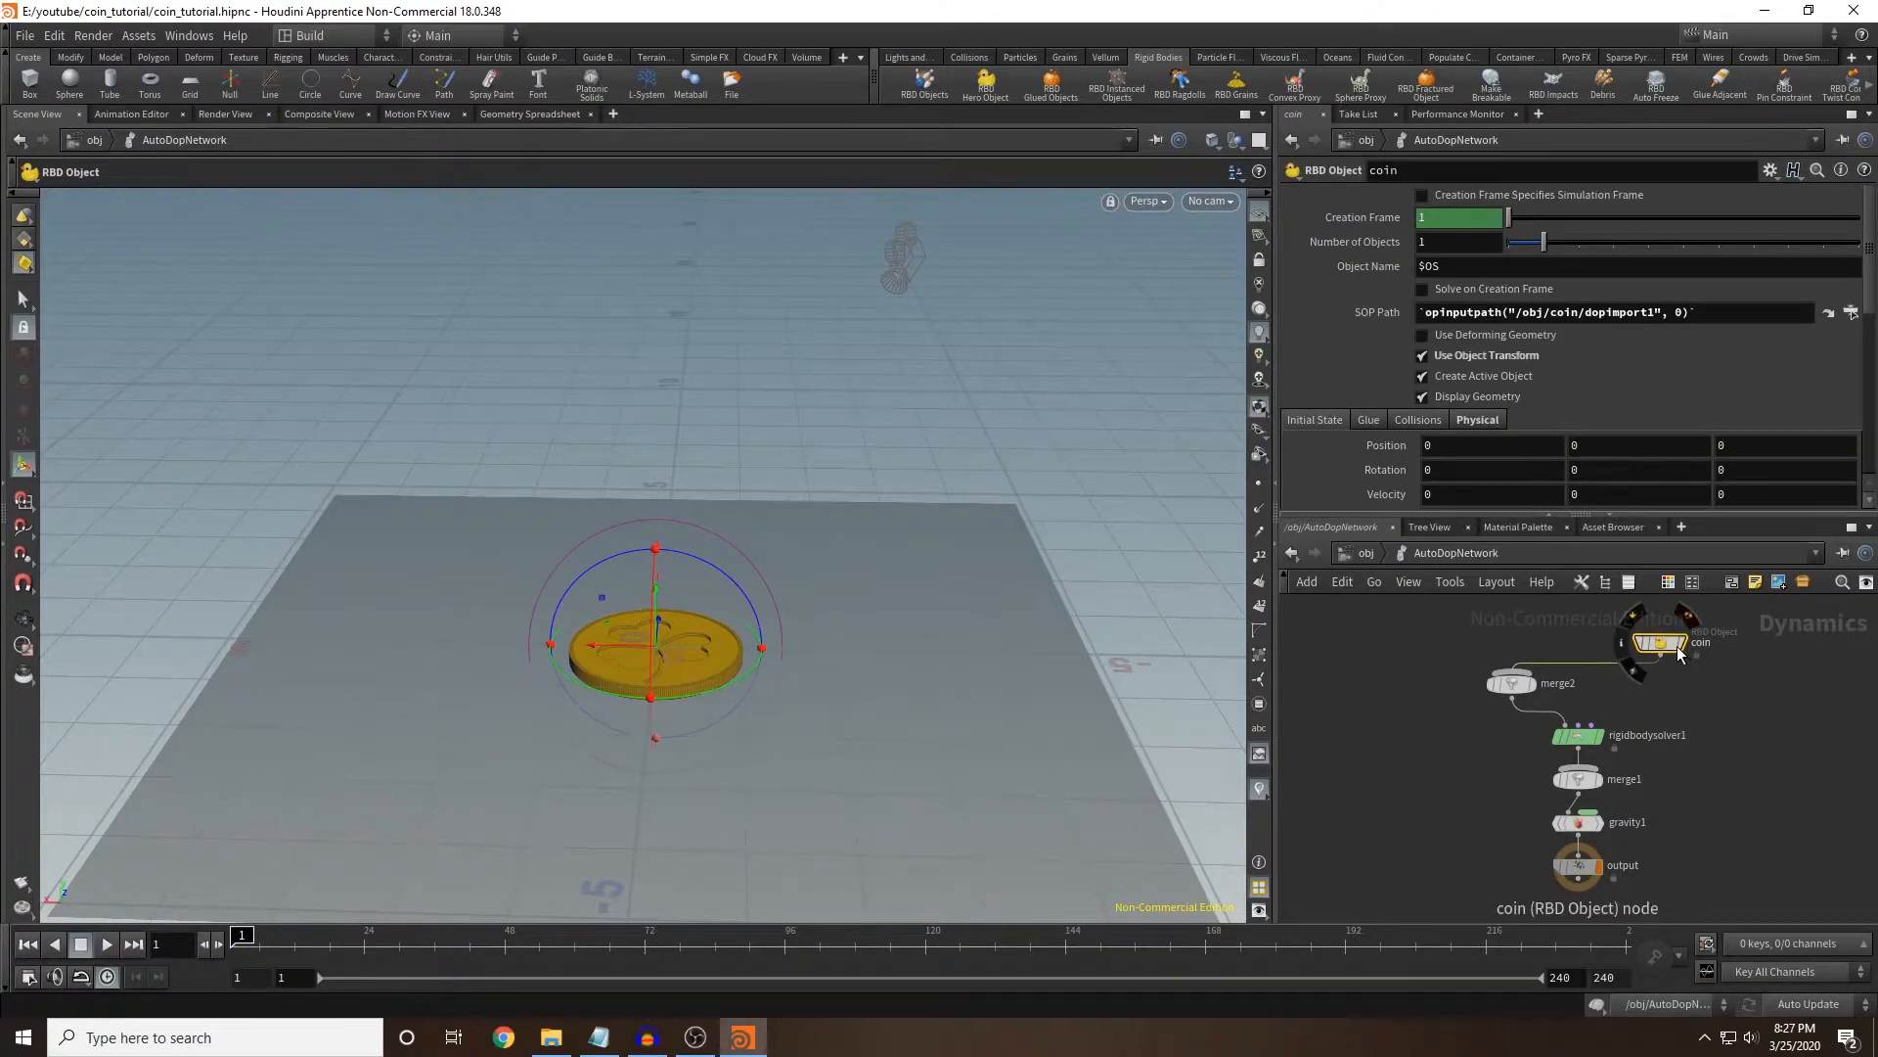
click(1514, 684)
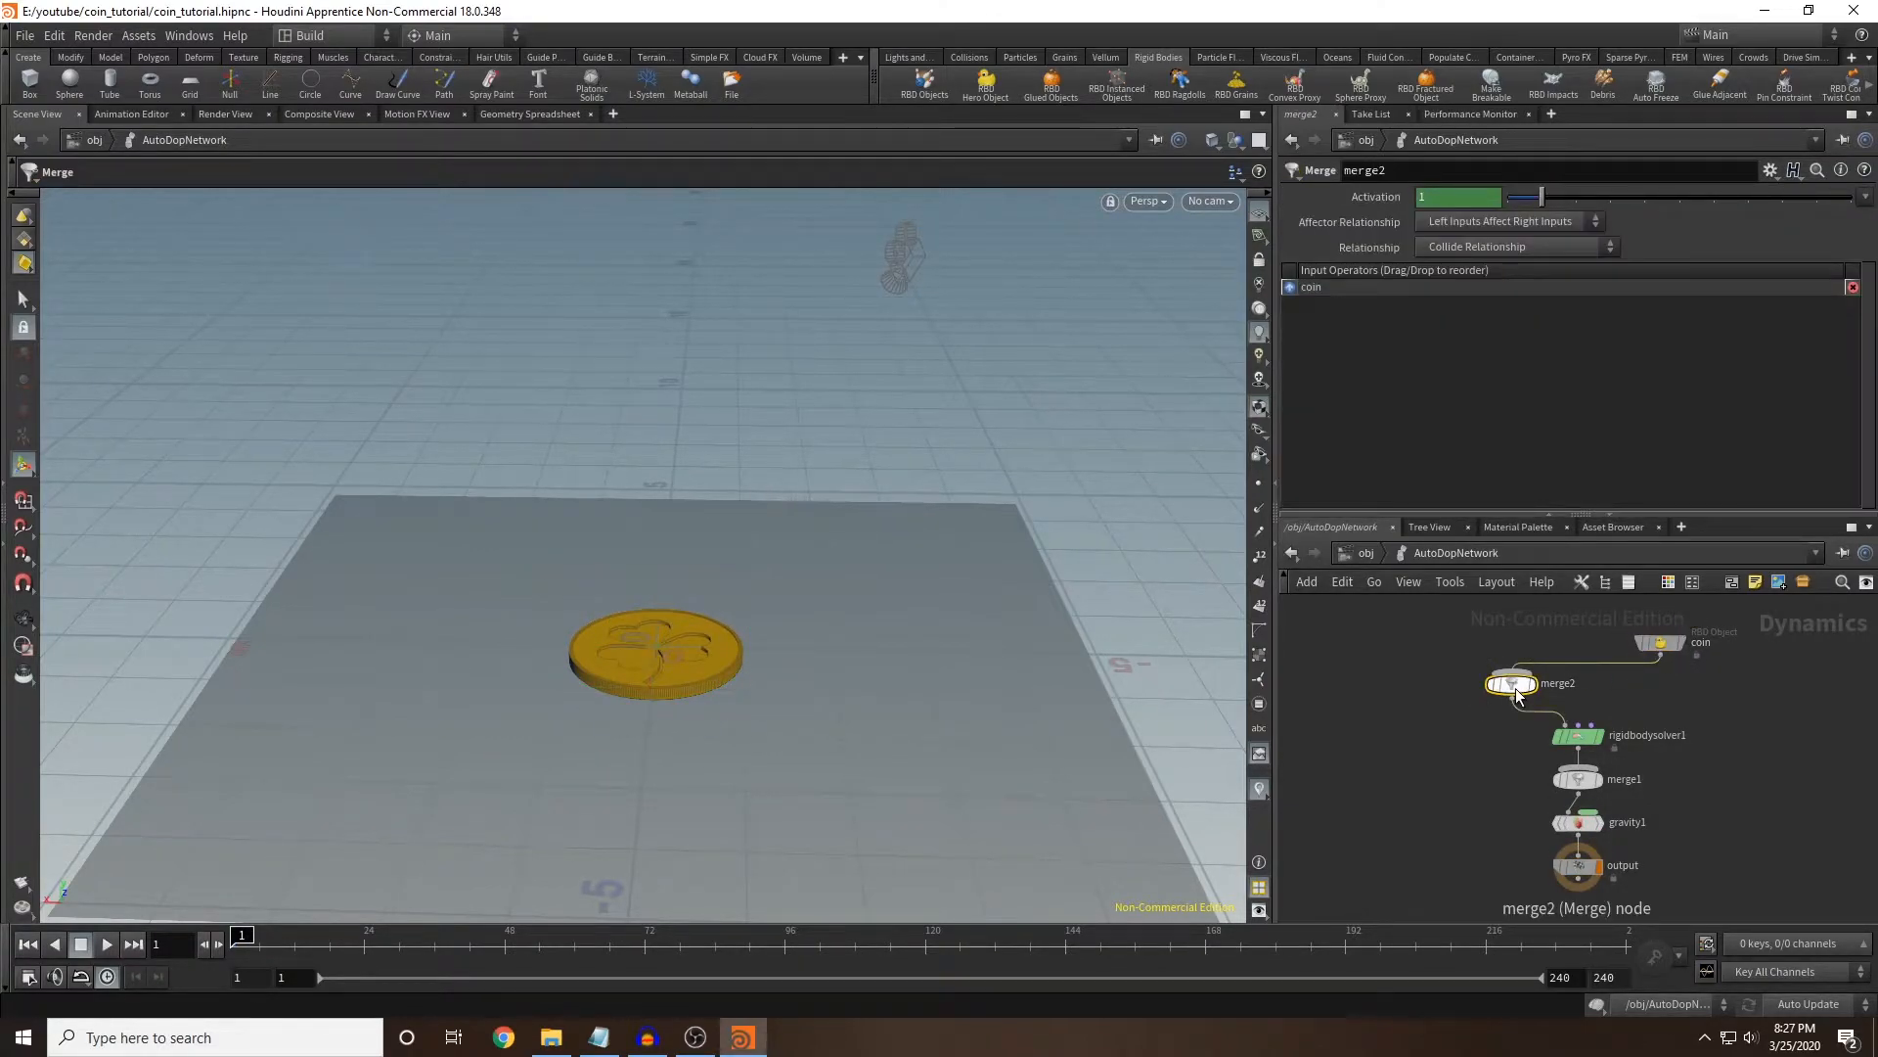
click(1585, 739)
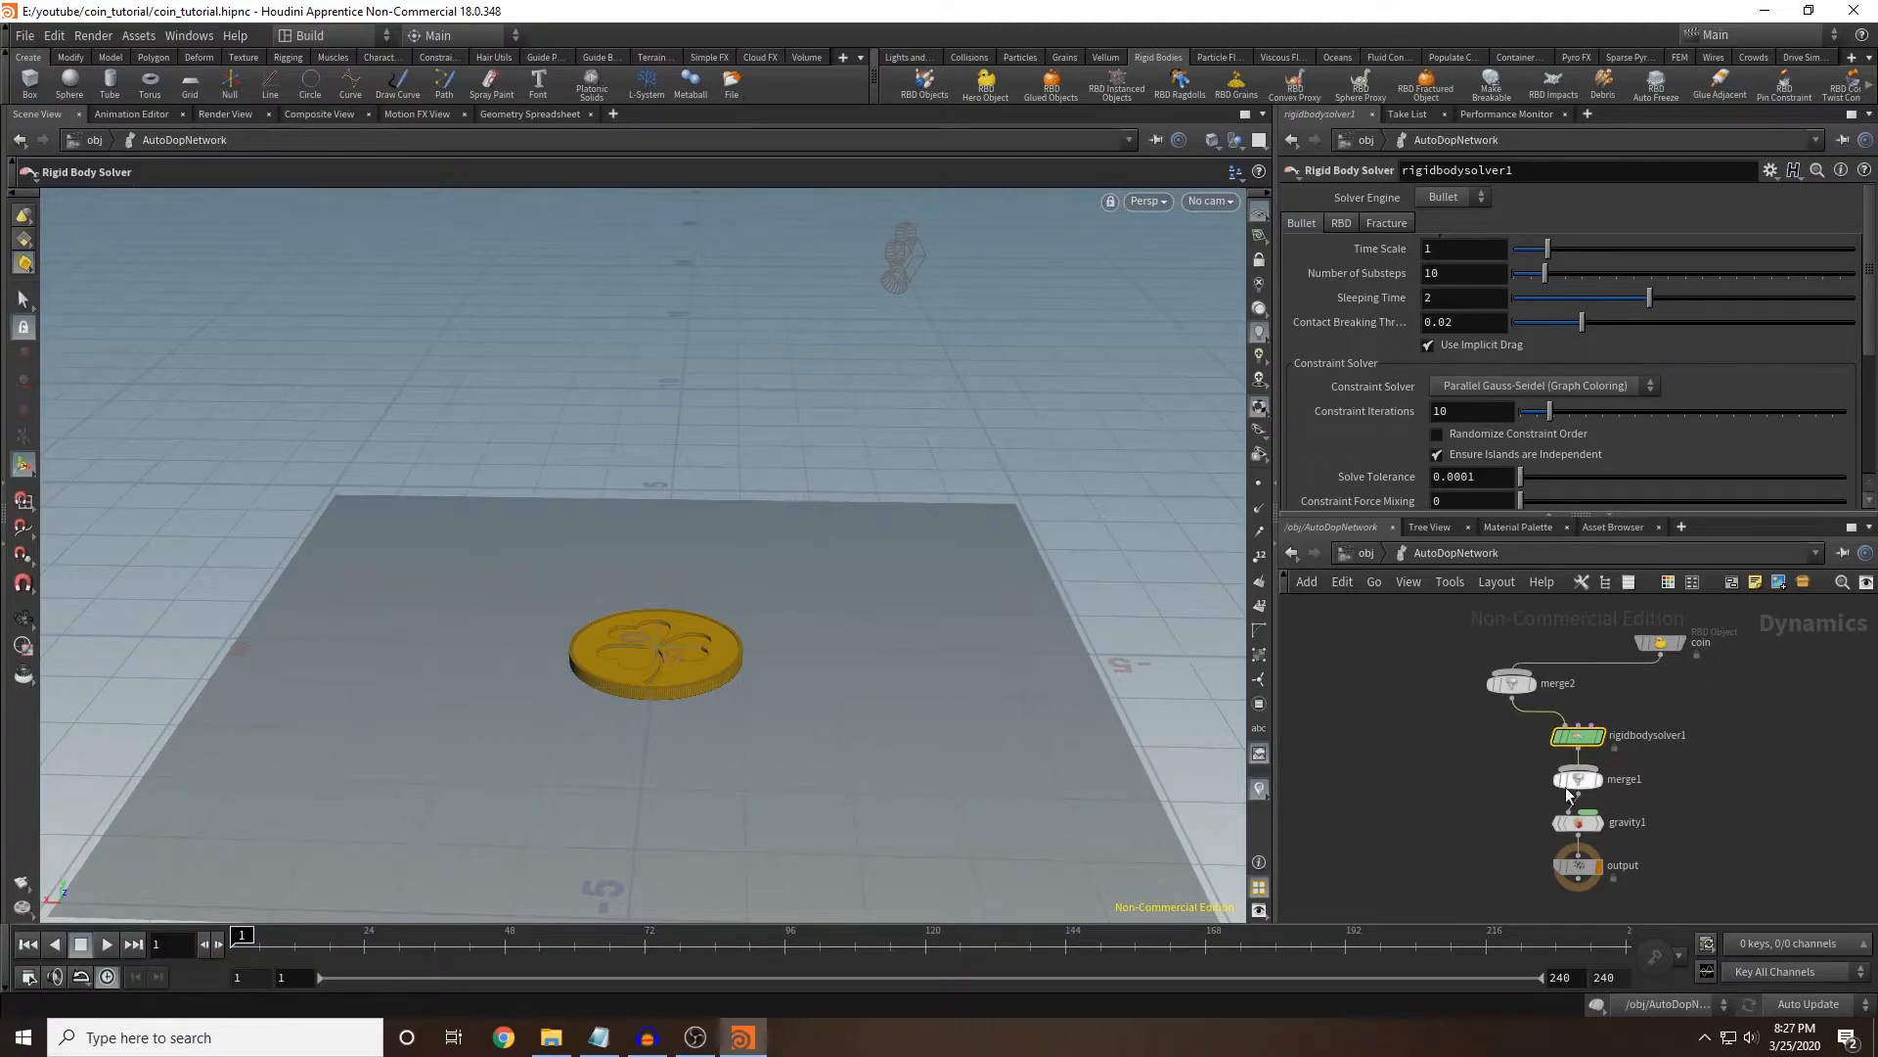
mouse_move(1583, 789)
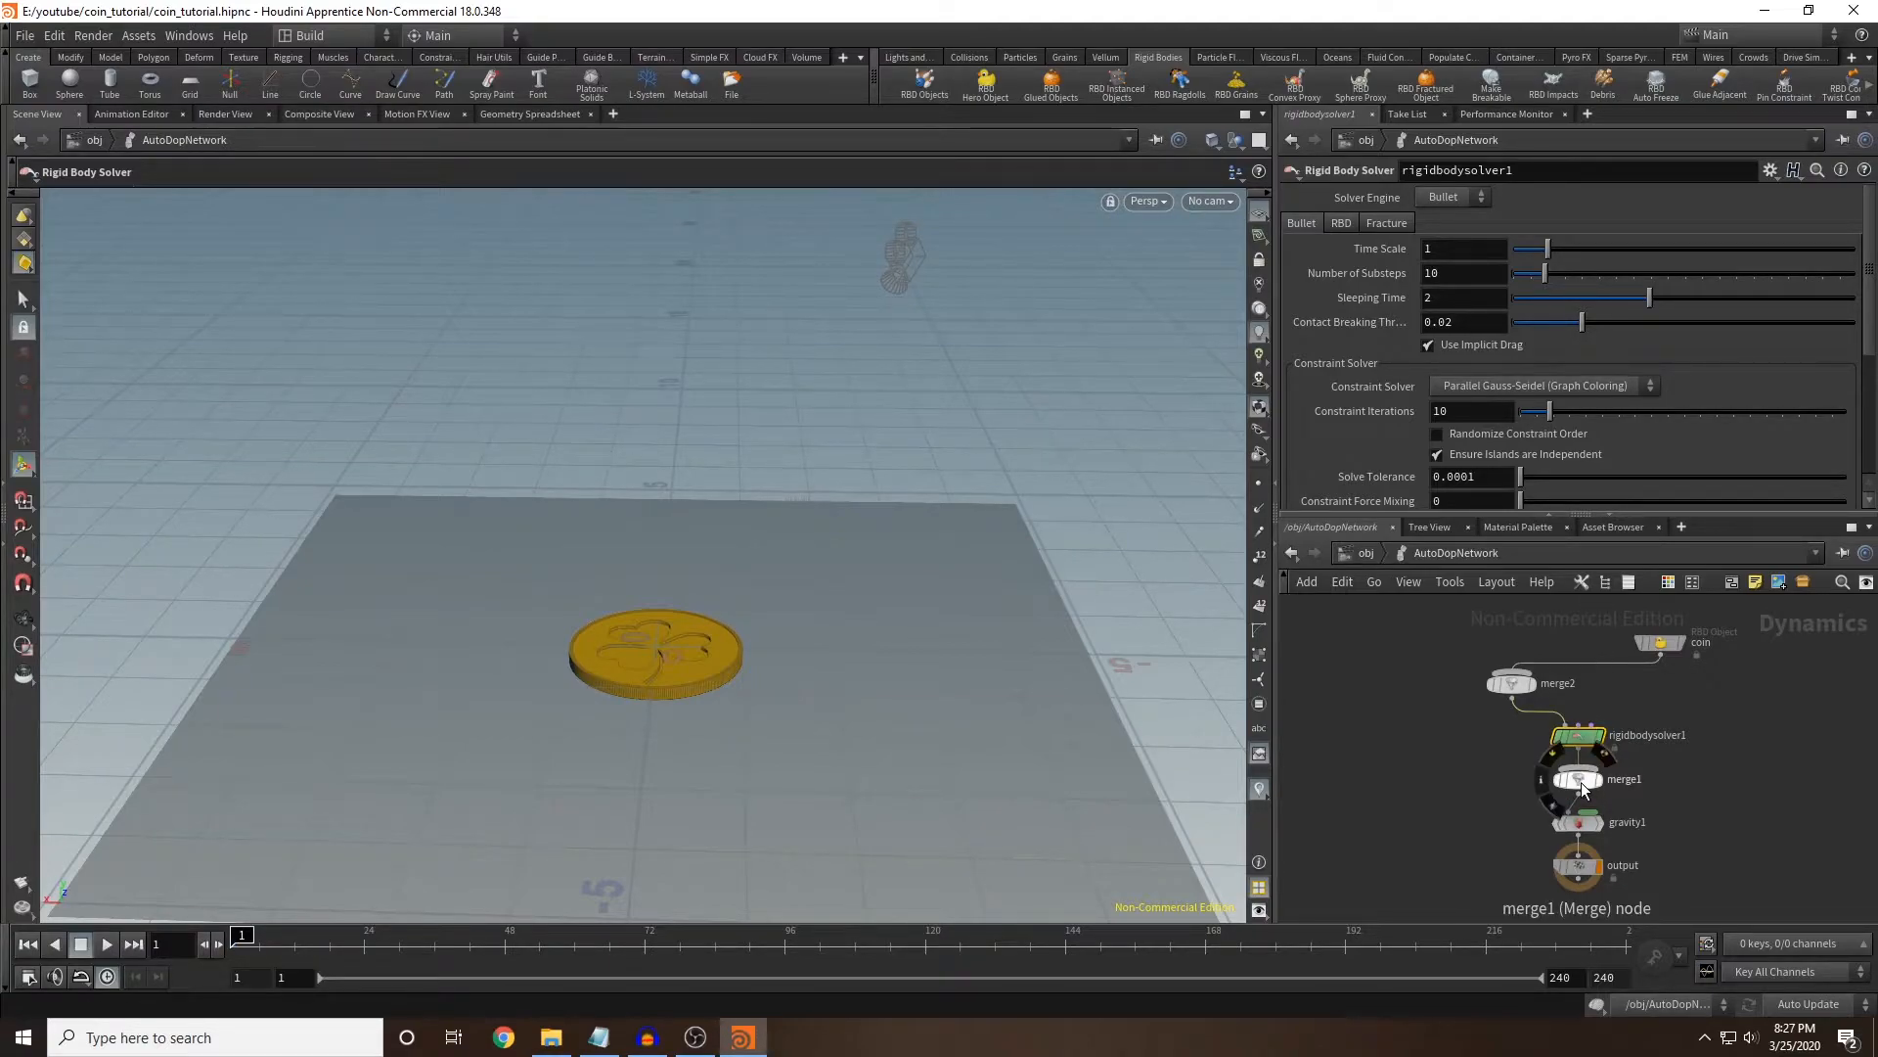
click(1583, 788)
click(1590, 827)
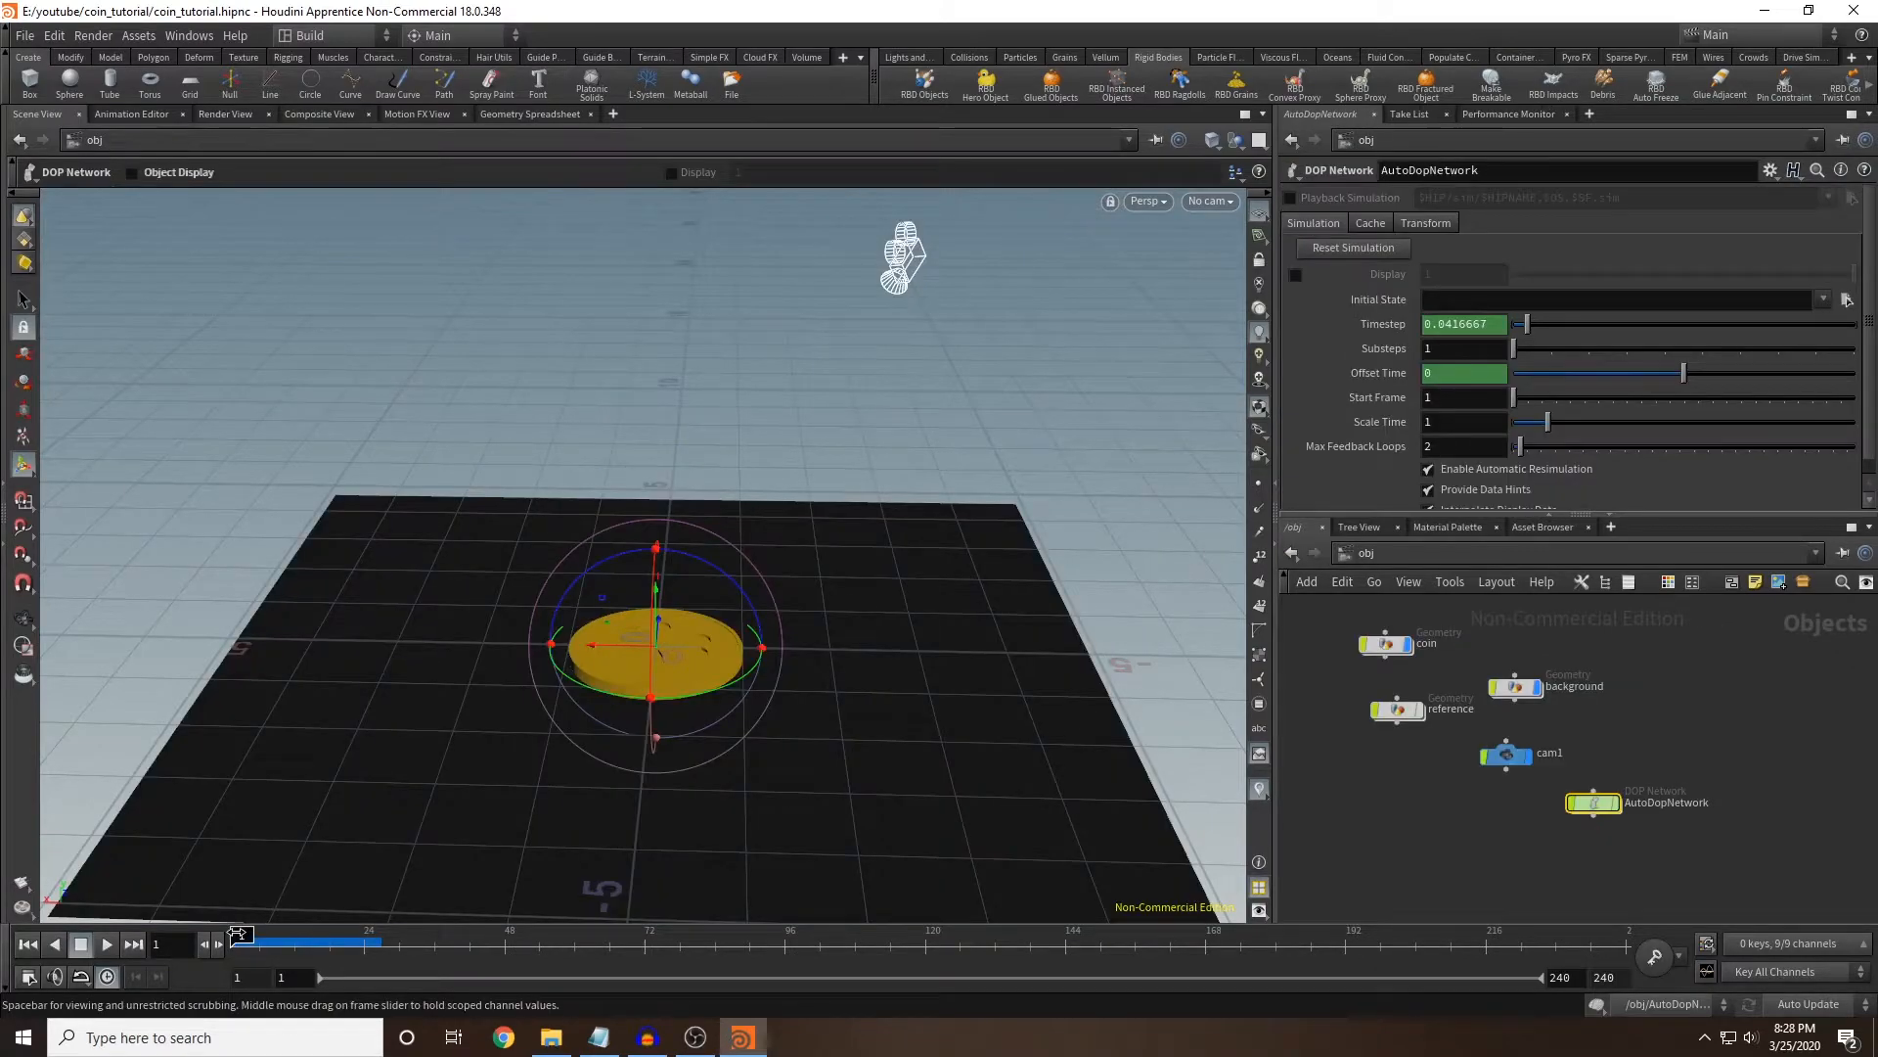
At frame 1, add a Ground Plane collision object to the simulation at the world origin.
mouse_move(237, 943)
mouse_down()
mouse_move(321, 943)
mouse_move(235, 943)
mouse_up()
alt+drag(700, 782, 660, 653)
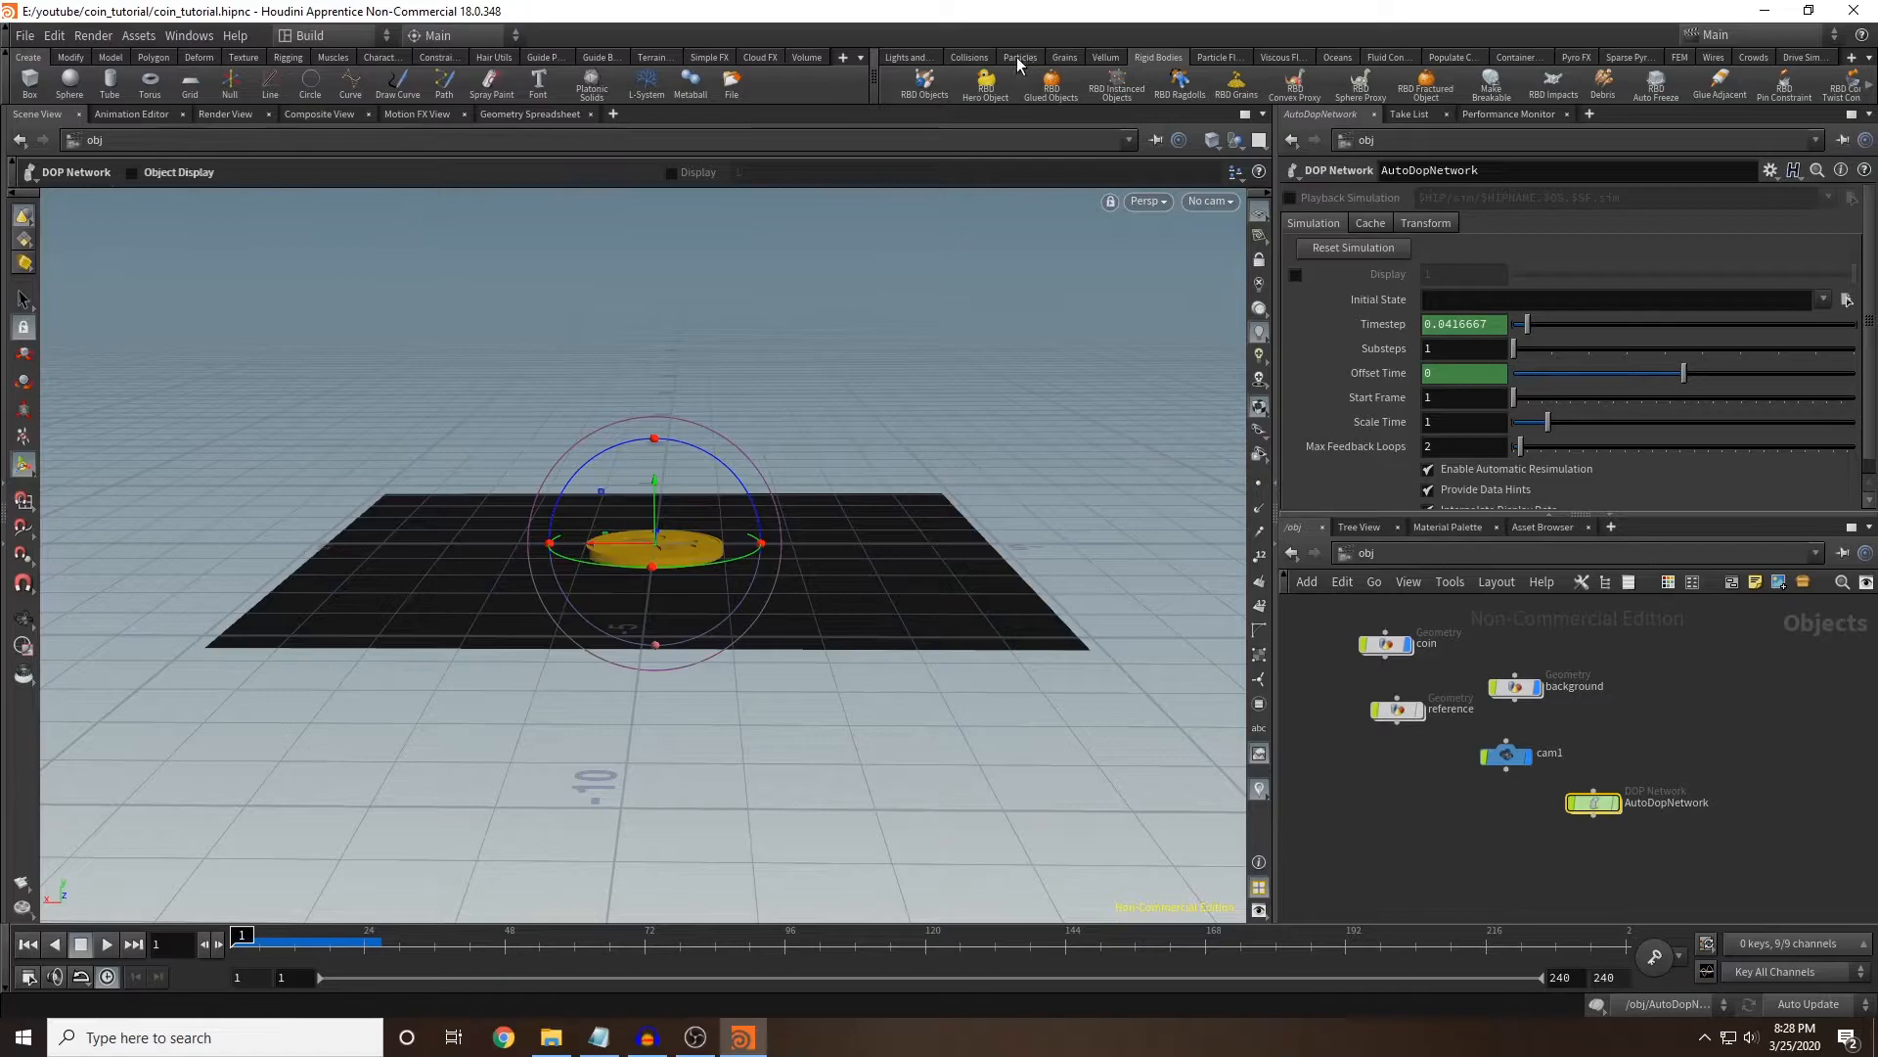
click(967, 61)
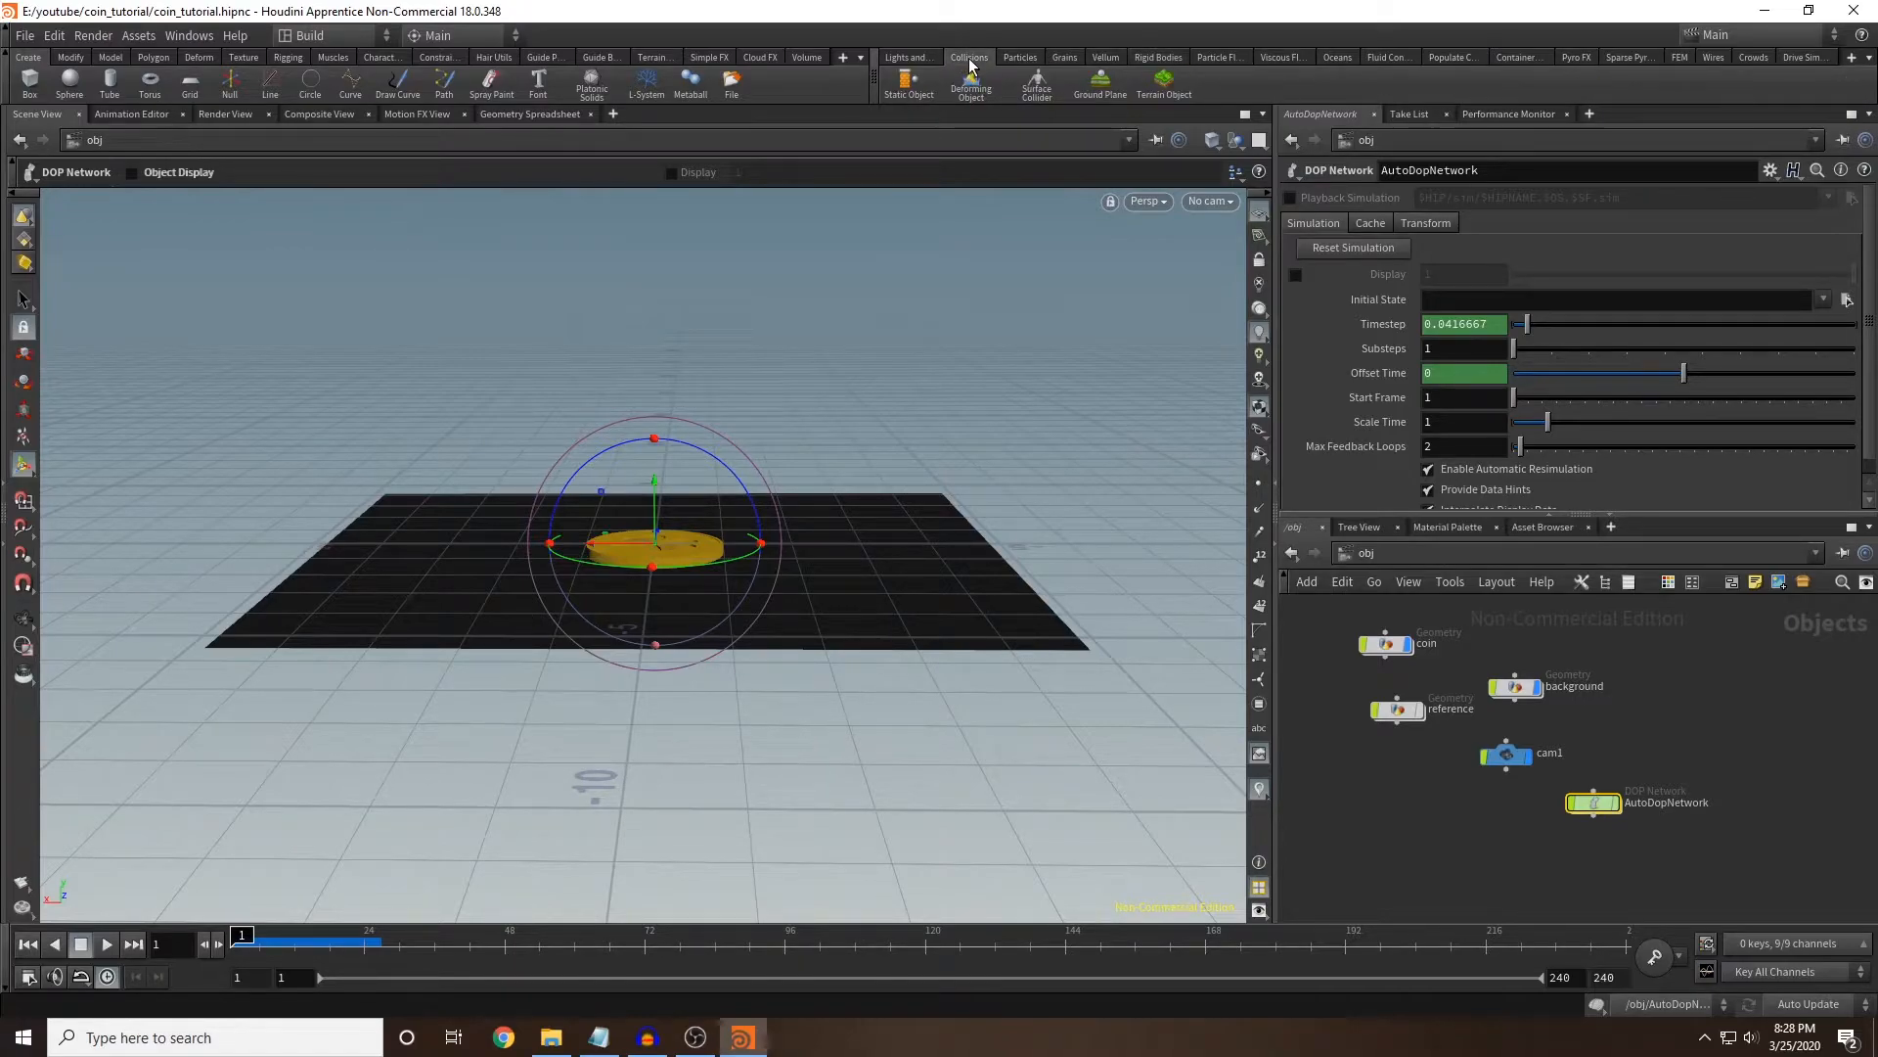
click(1099, 84)
key(Escape)
drag(789, 449, 701, 700)
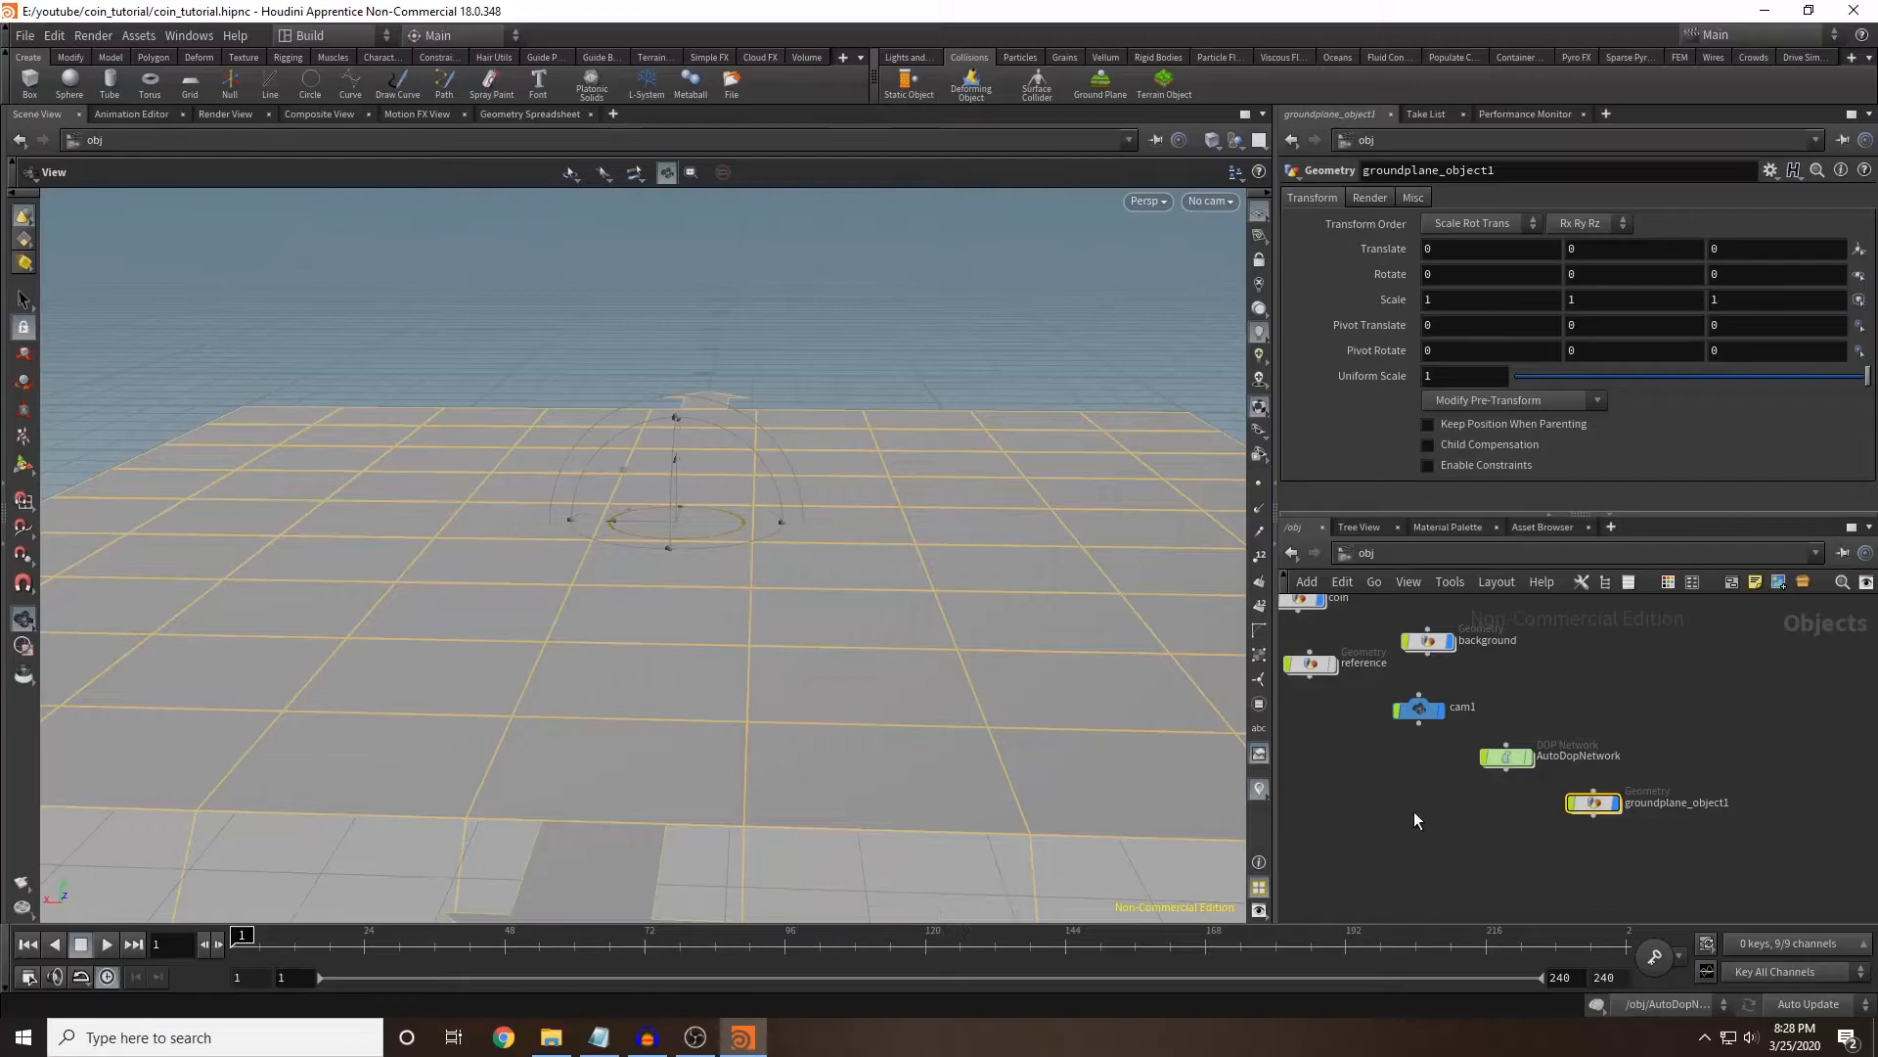
key(Return)
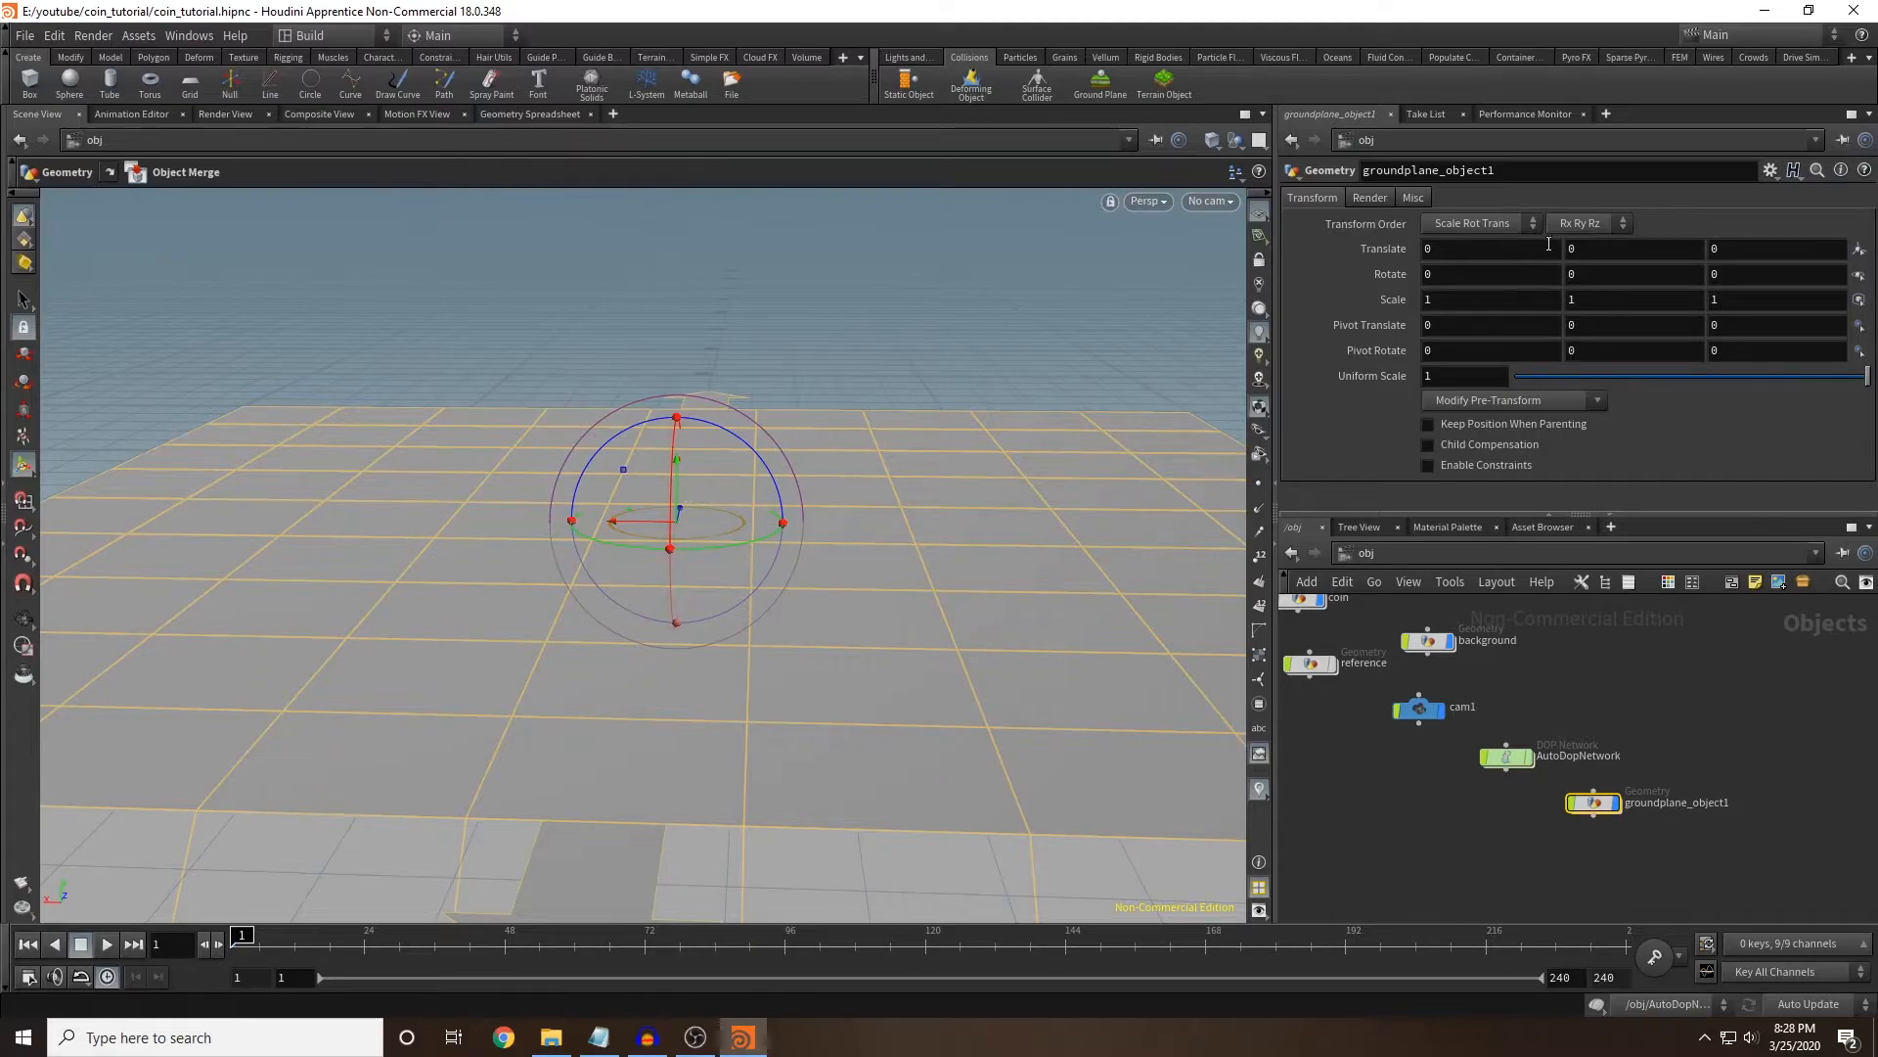
Lower the ground plane to about -0.146 in Y so it meets the underside of the coin.
drag(675, 486, 683, 496)
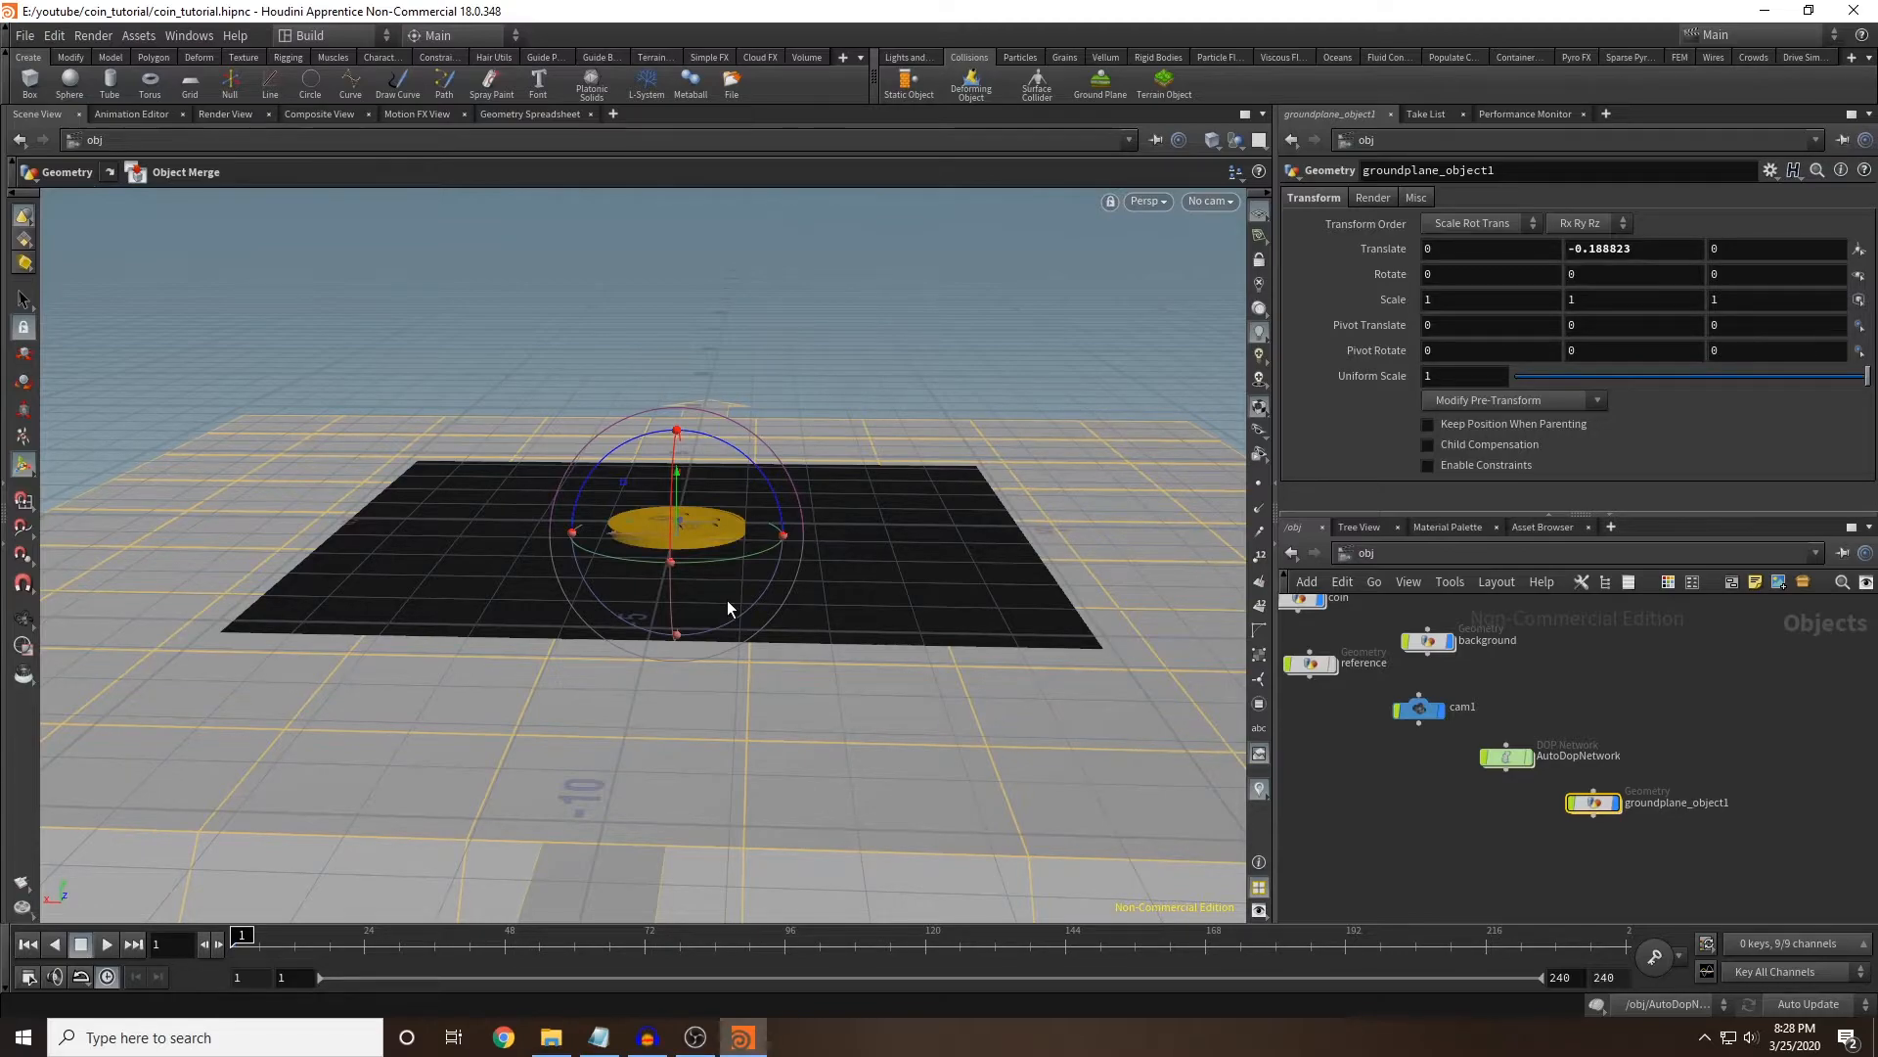
key(space+b)
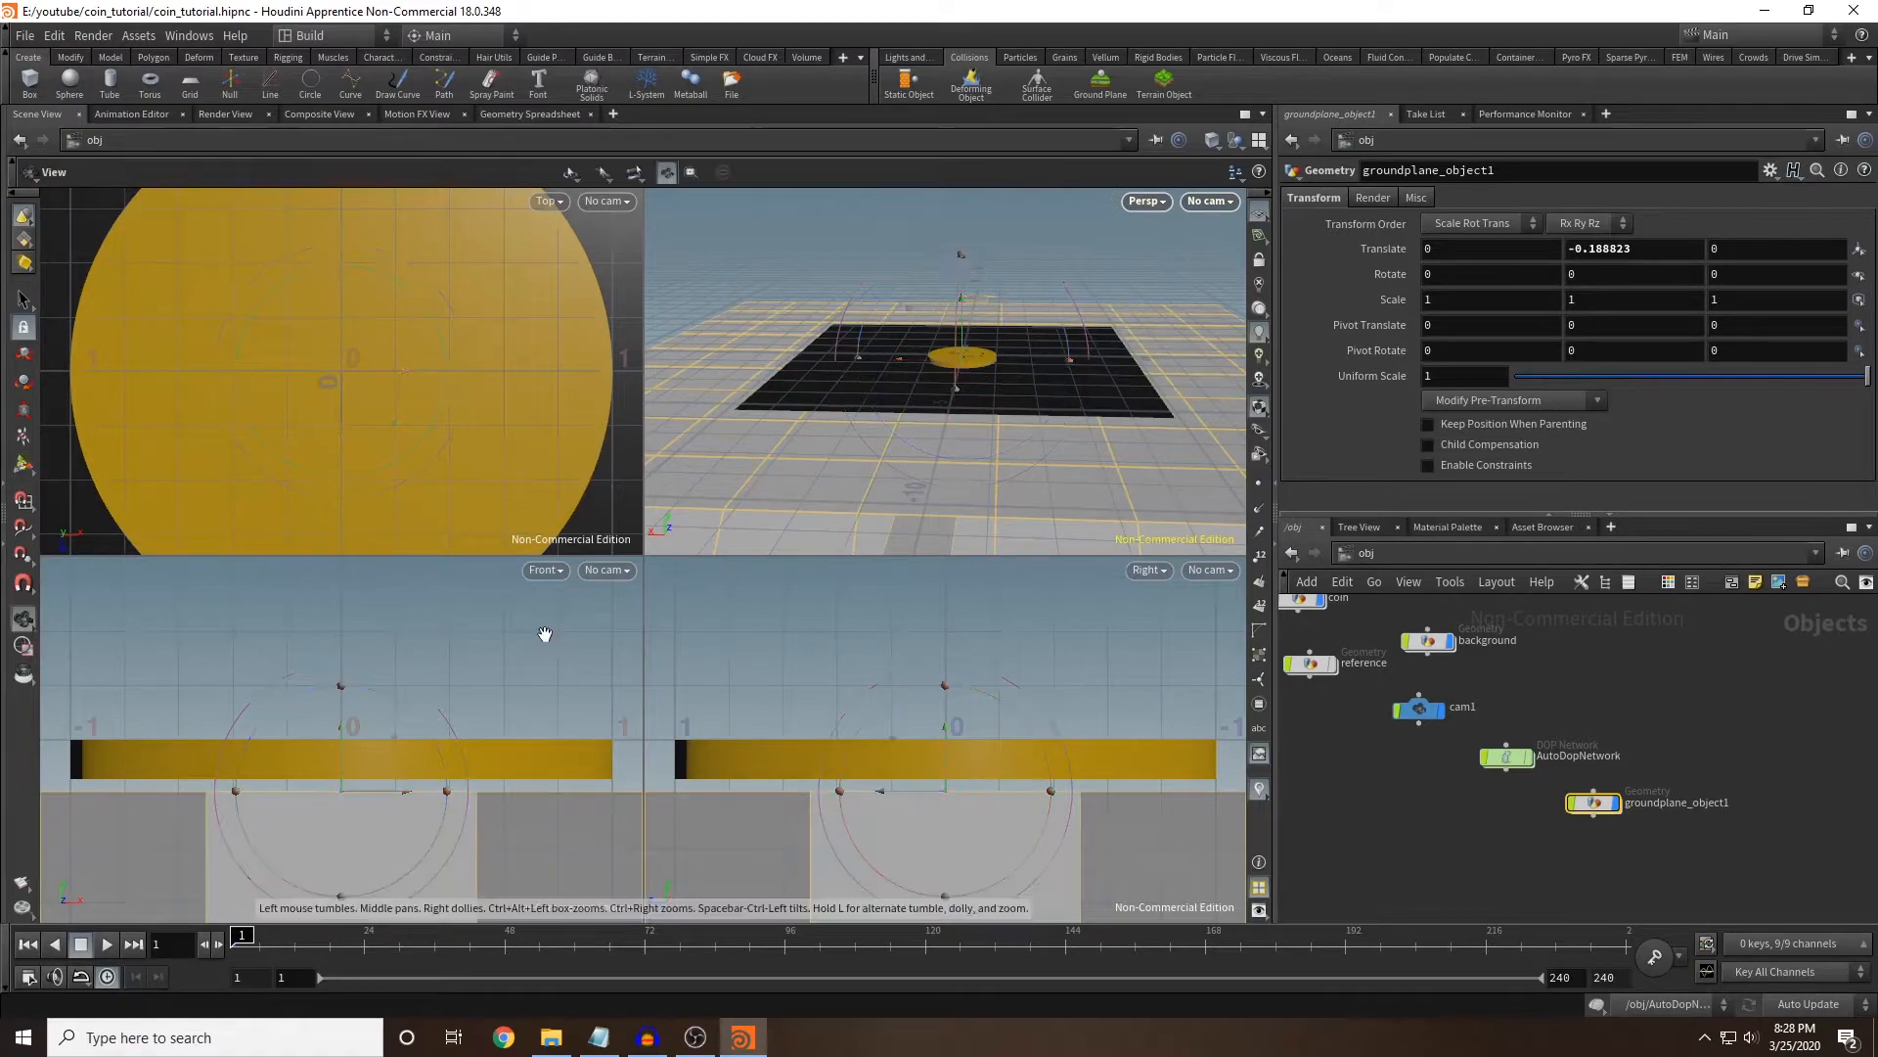
key(space+b)
drag(639, 616, 657, 586)
key(r)
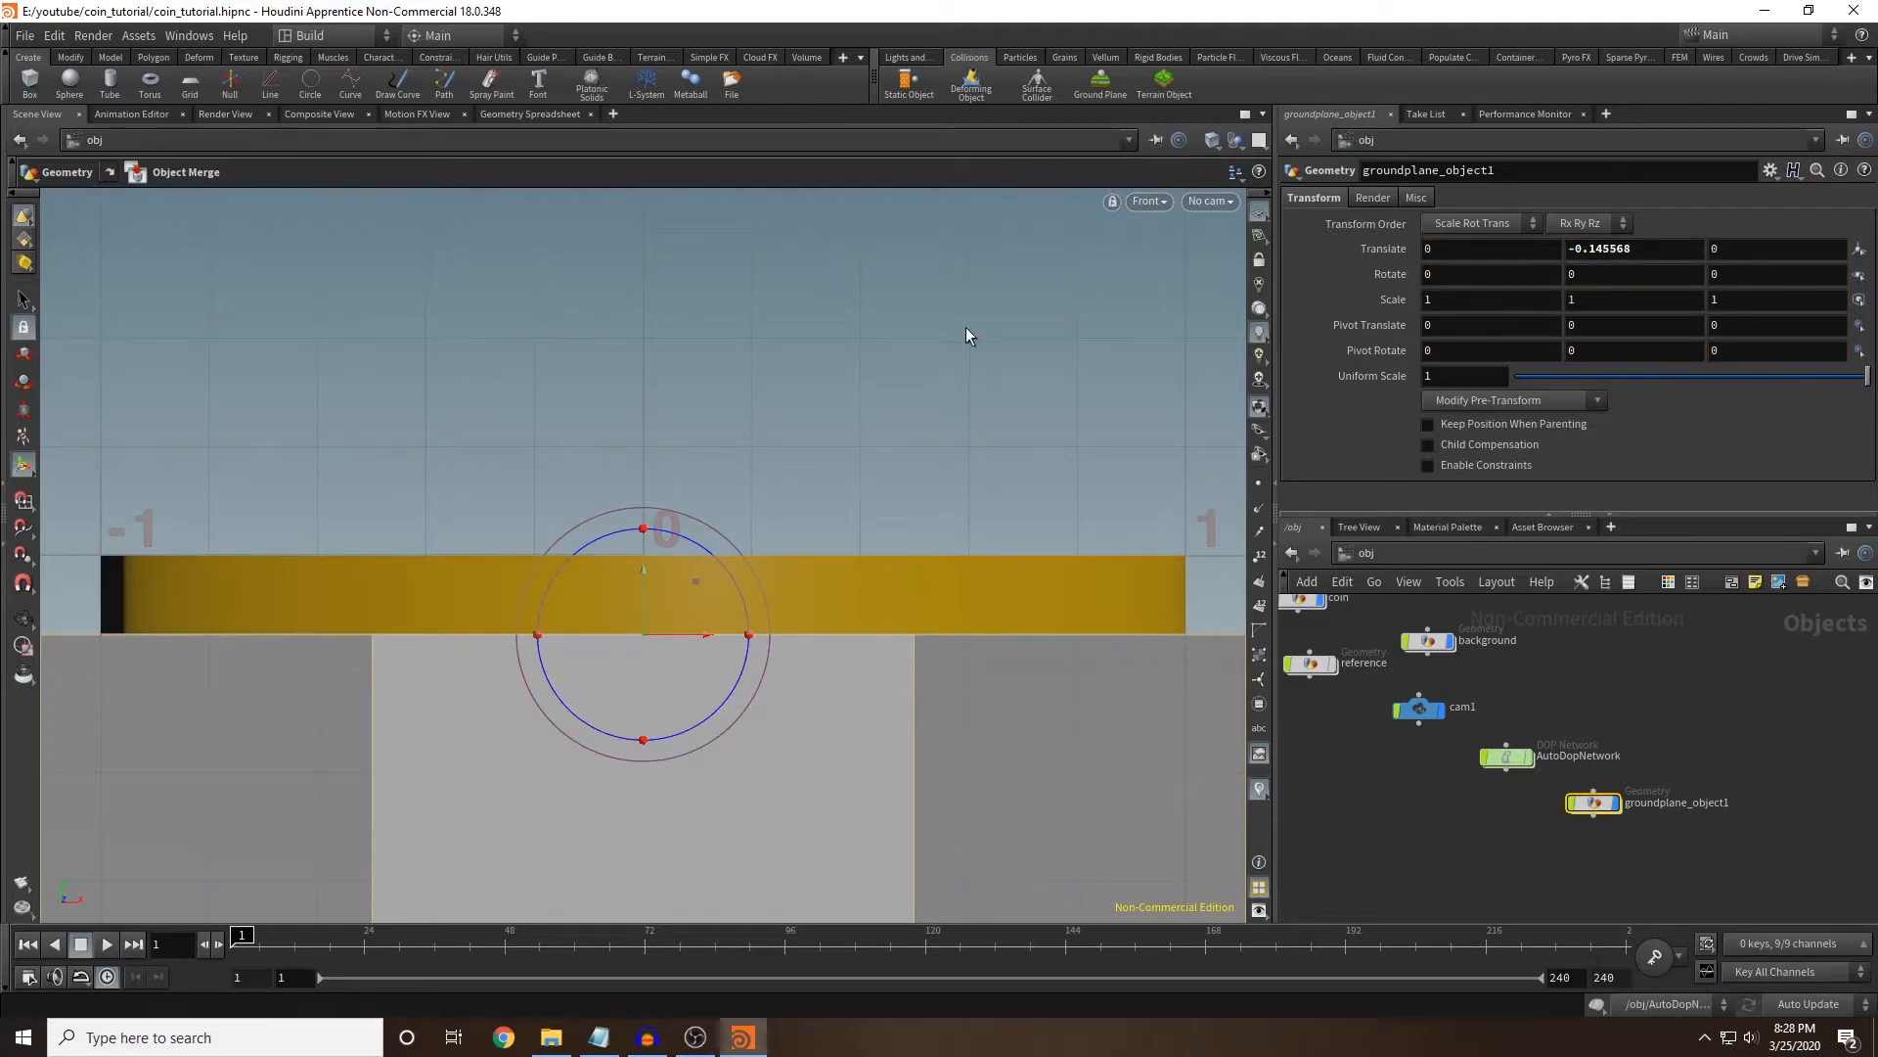
key(space+b)
key(space+b)
alt+drag(734, 609, 767, 671)
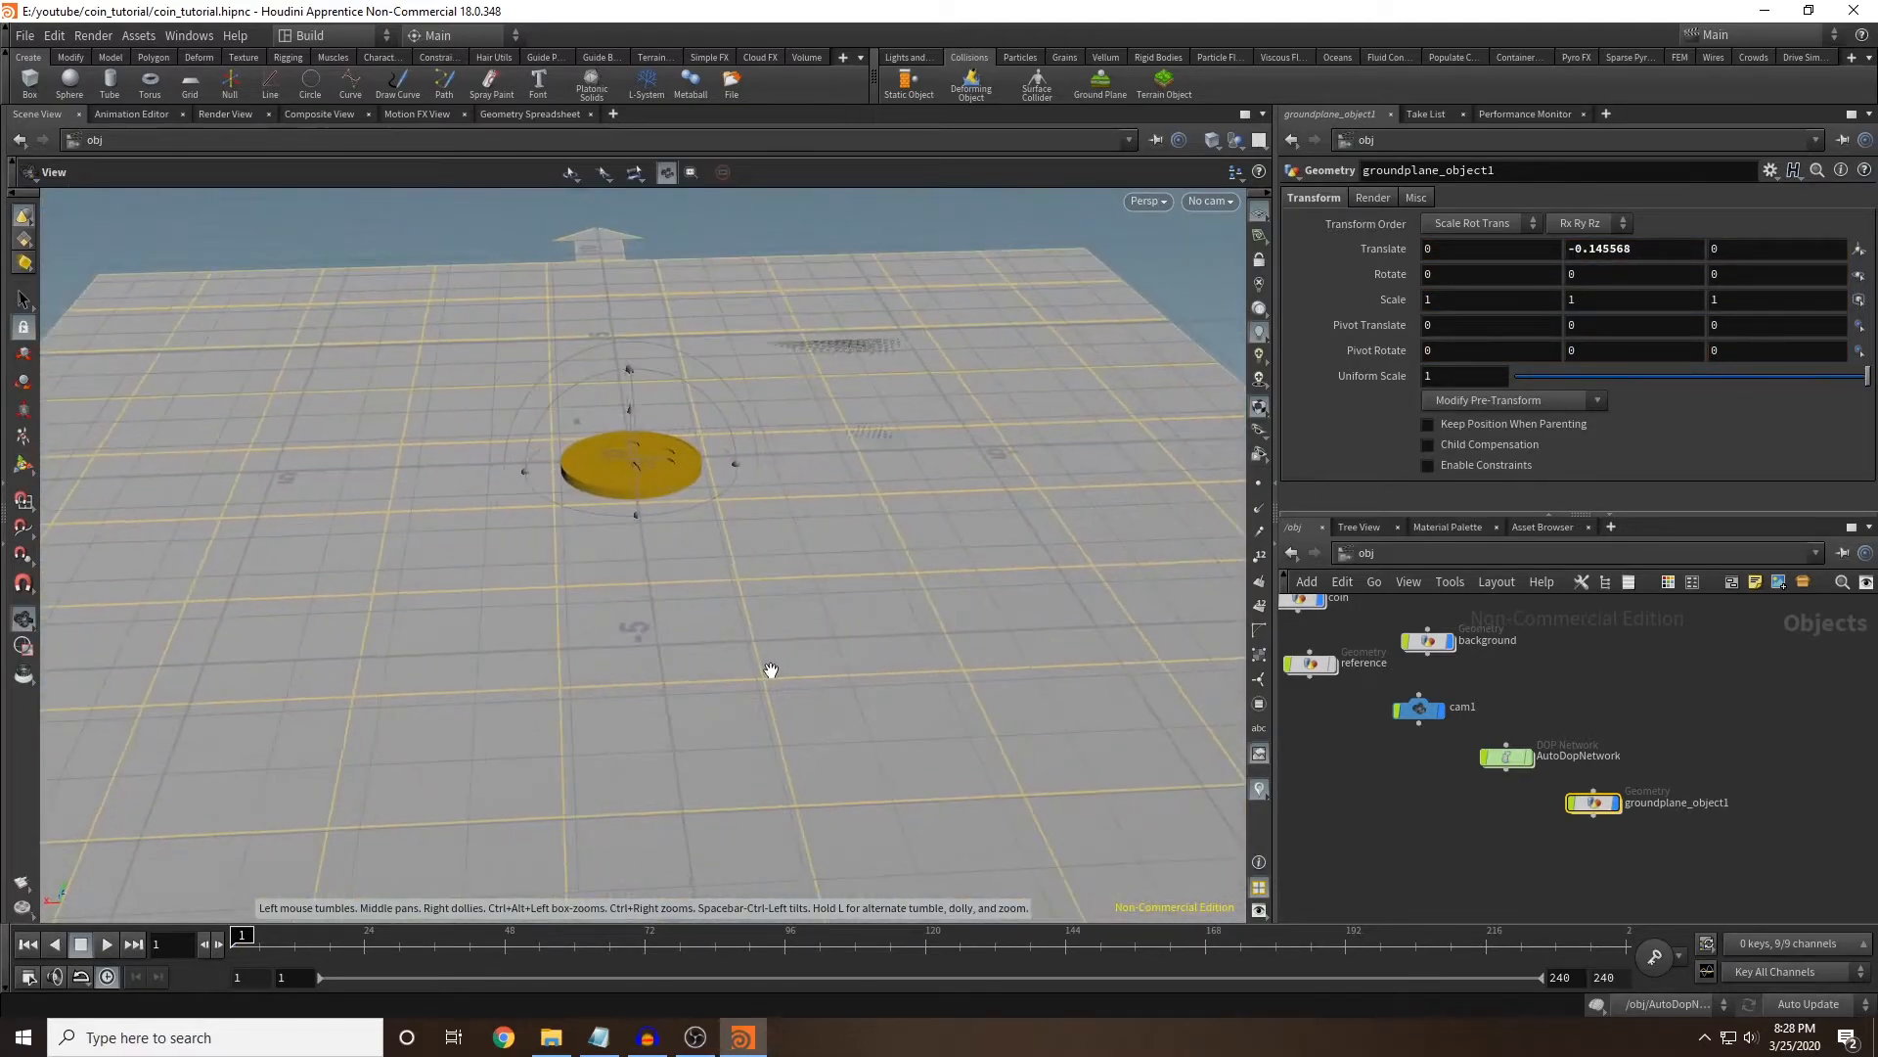
Lay out the nodes inside AutoDopNetwork neatly.
double_click(1508, 758)
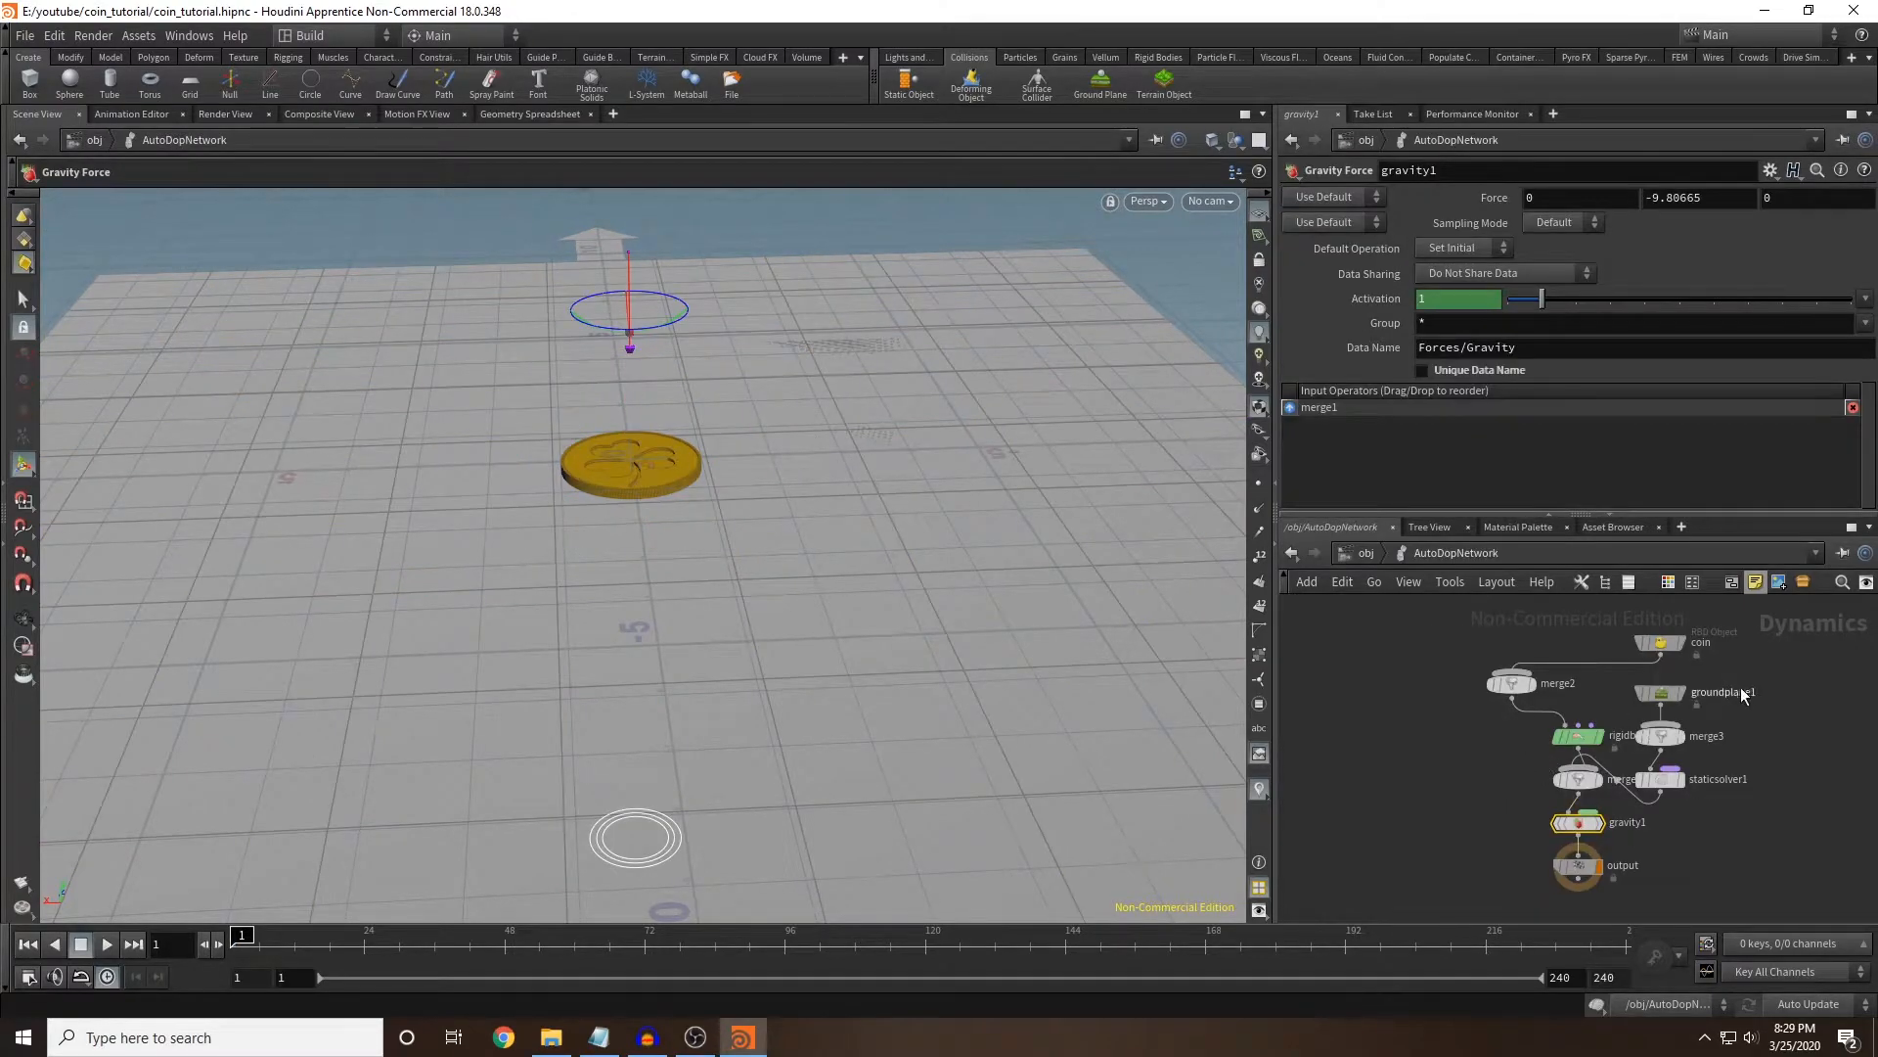
key(l)
scroll(1438, 763, down, 3)
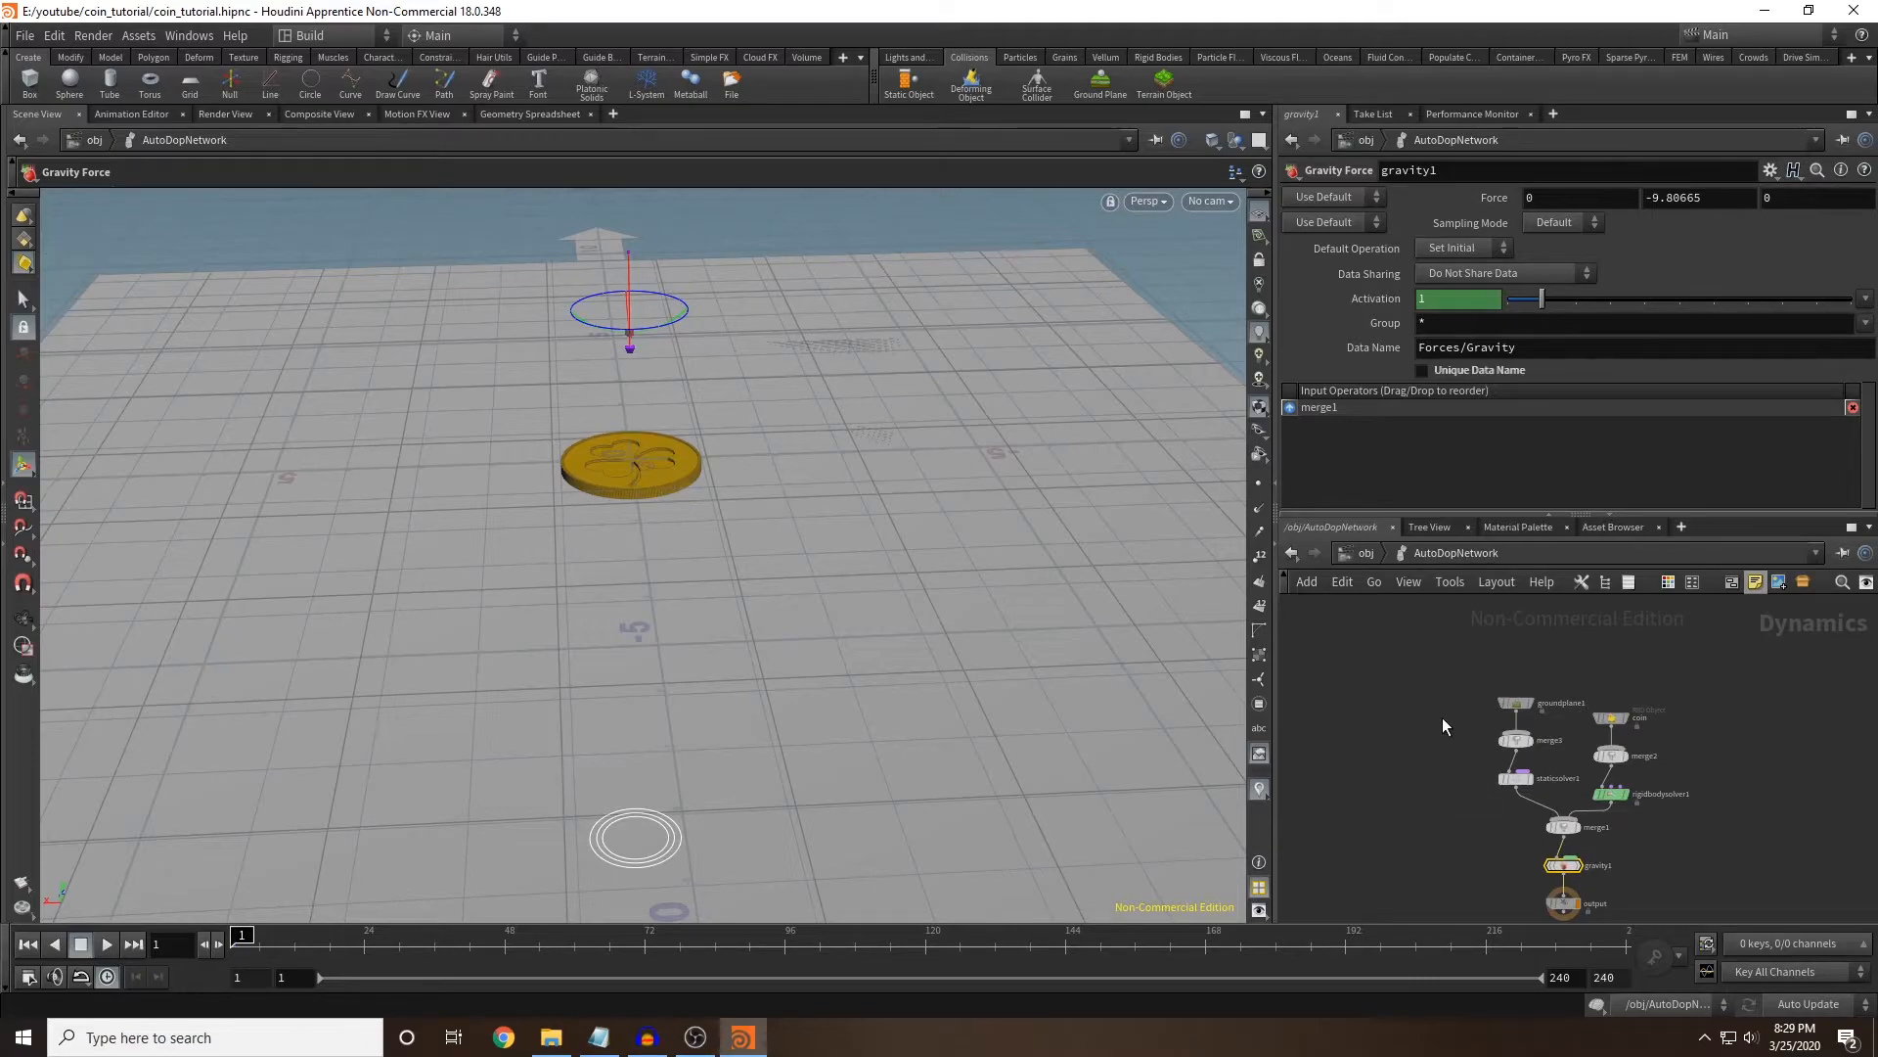
Place an extra Ground Plane node beside the existing network and delete it again.
key(Tab)
text(groundp)
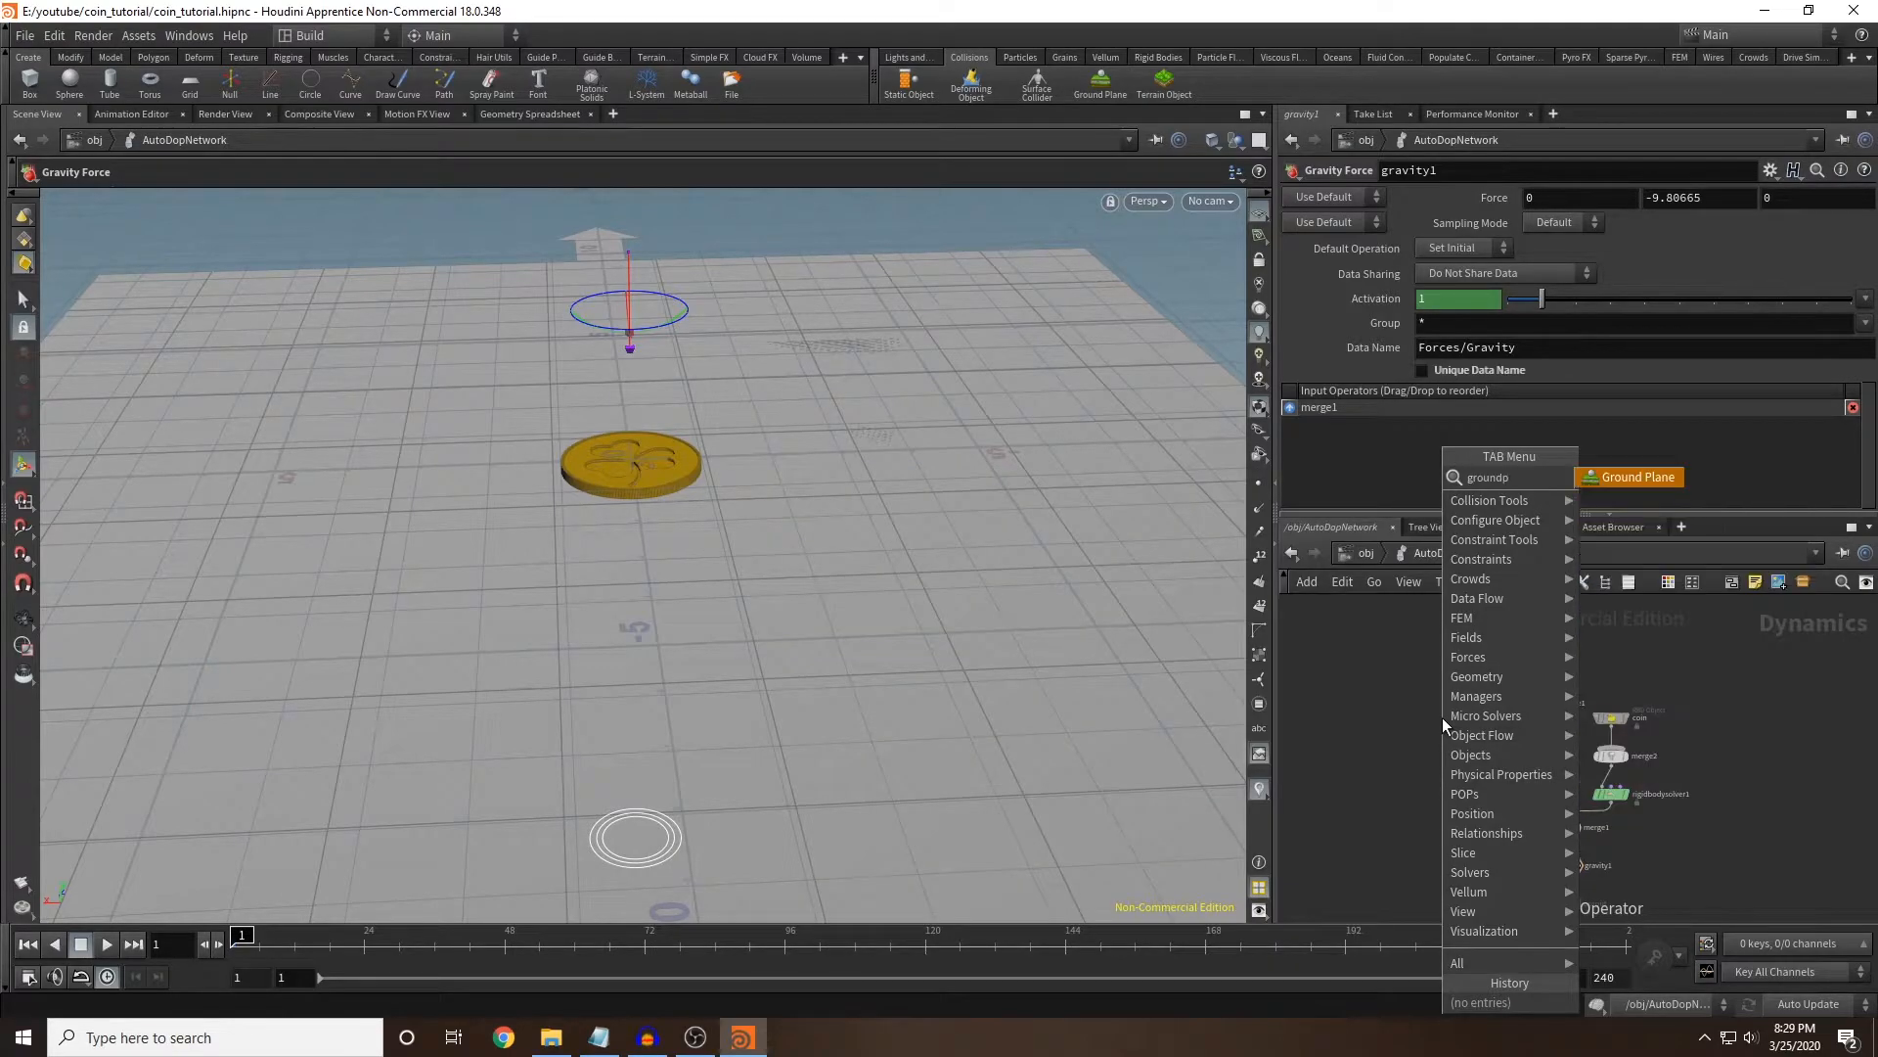
key(Return)
click(1366, 690)
mouse_move(1523, 785)
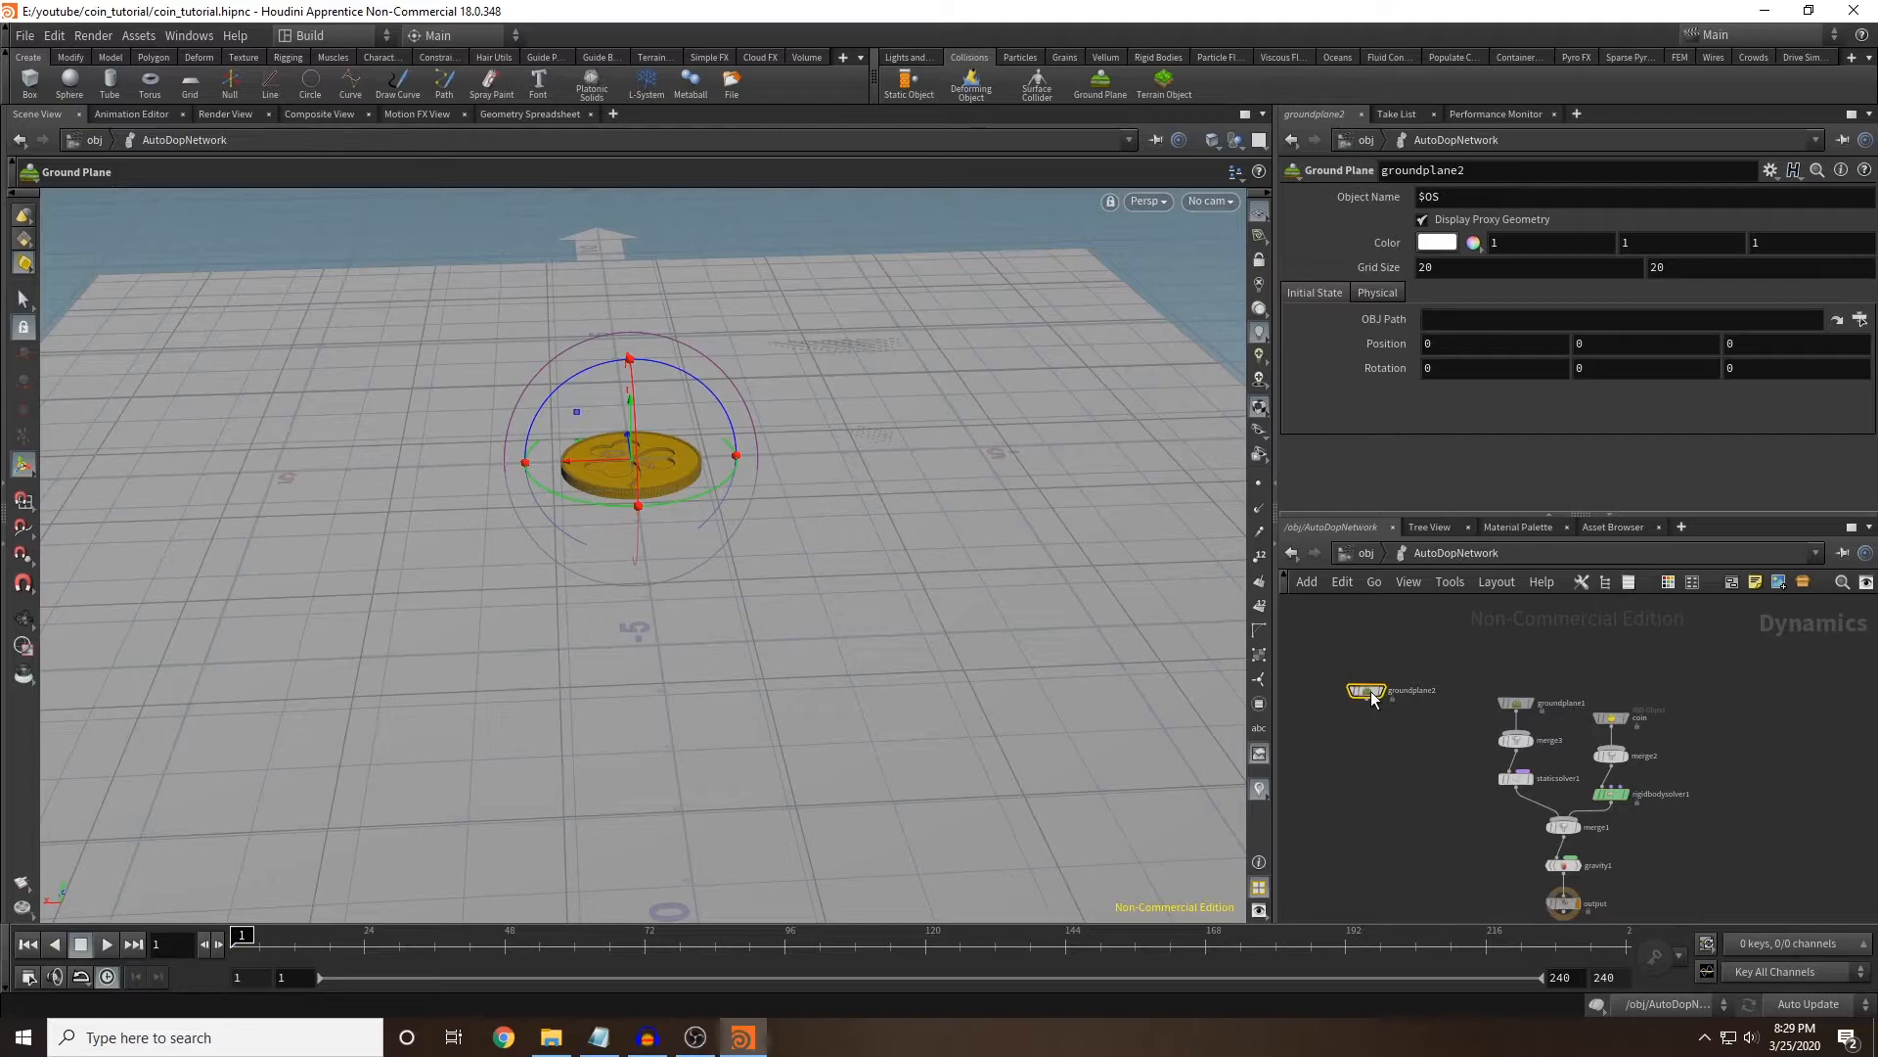
key(Delete)
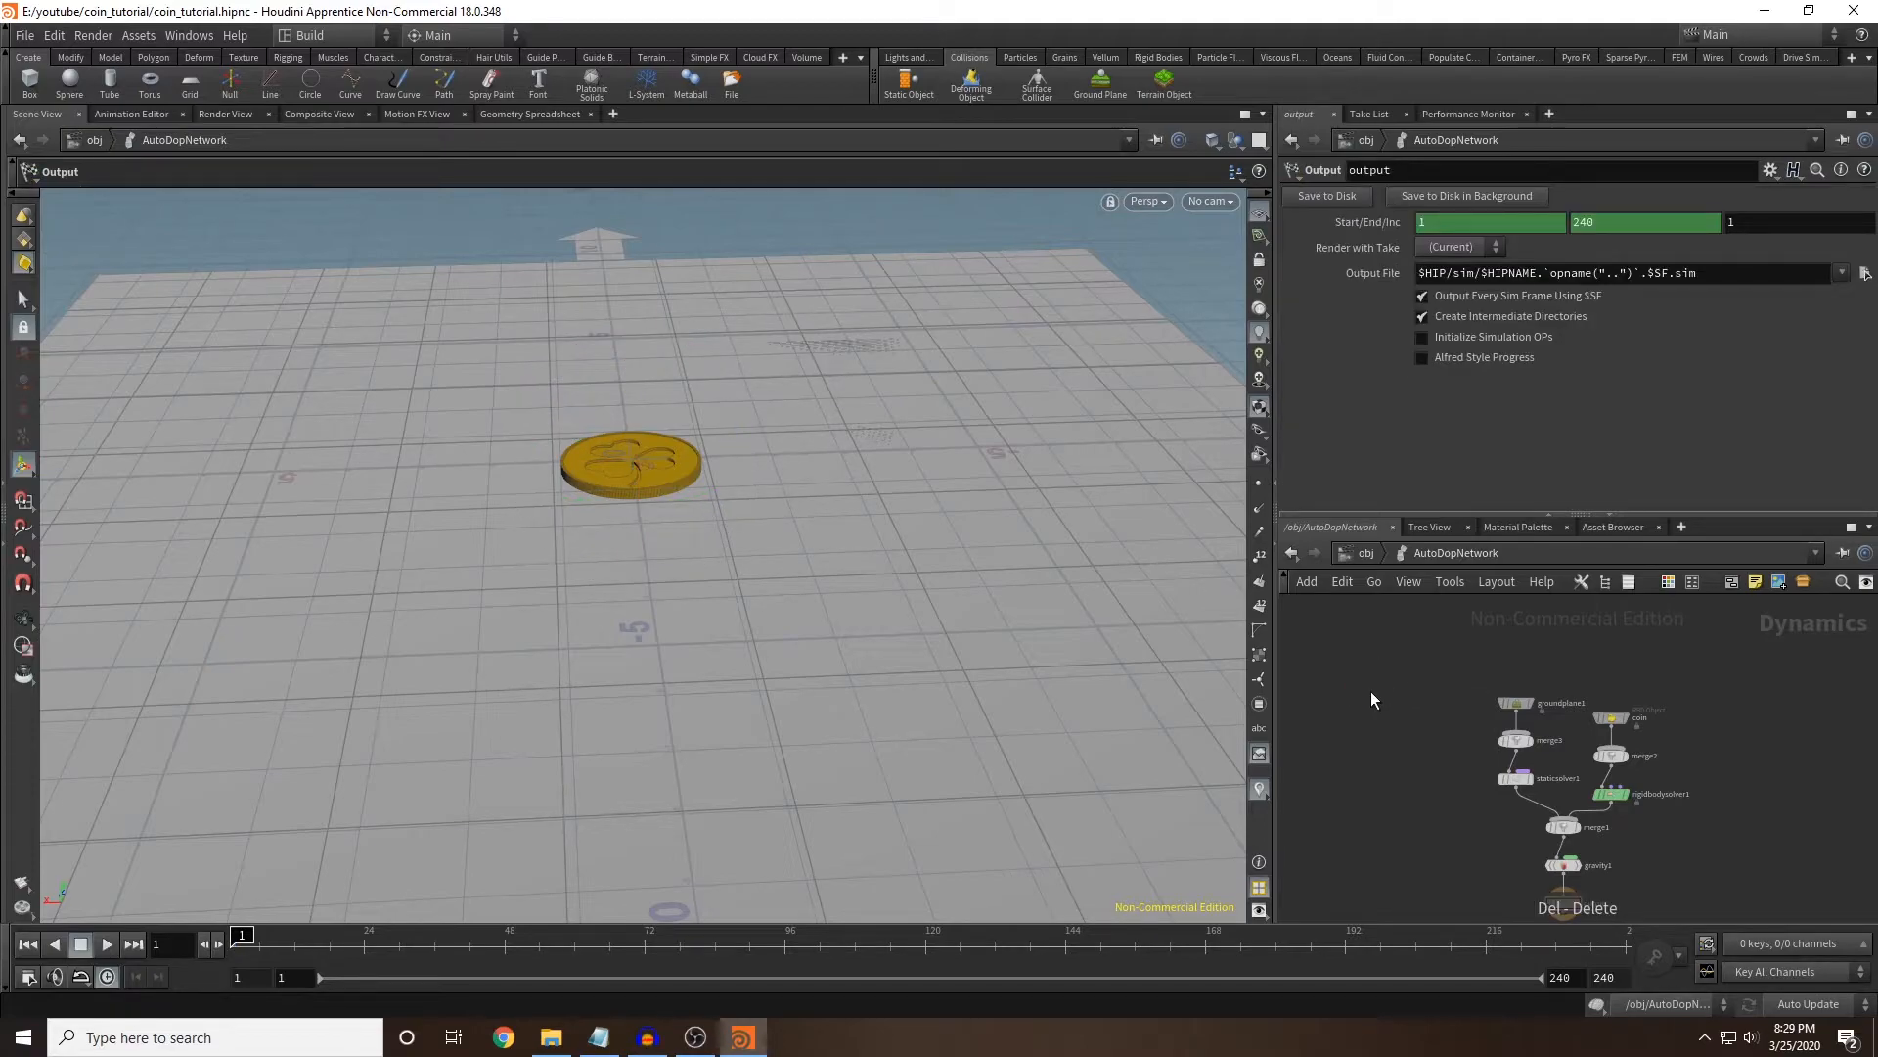
Play the simulation to check how the coin behaves on the ground plane, and return to frame 1.
click(106, 945)
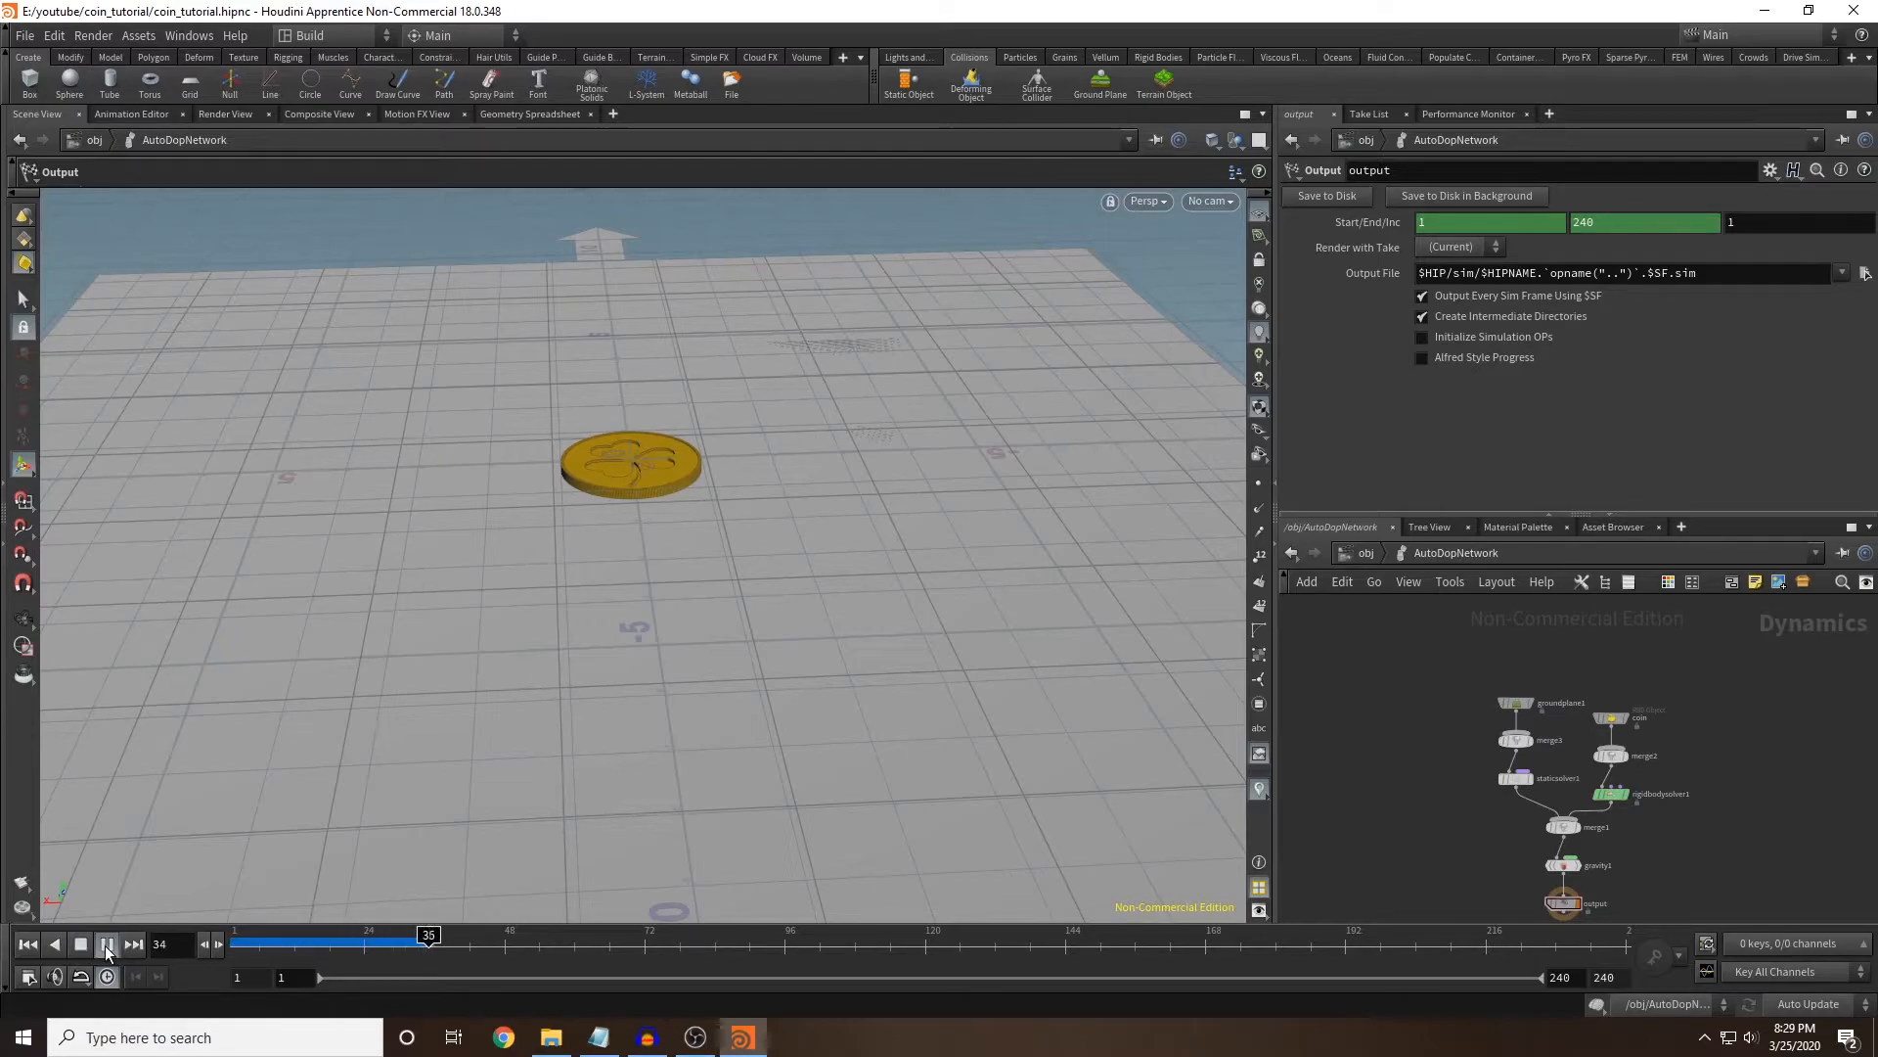
click(80, 945)
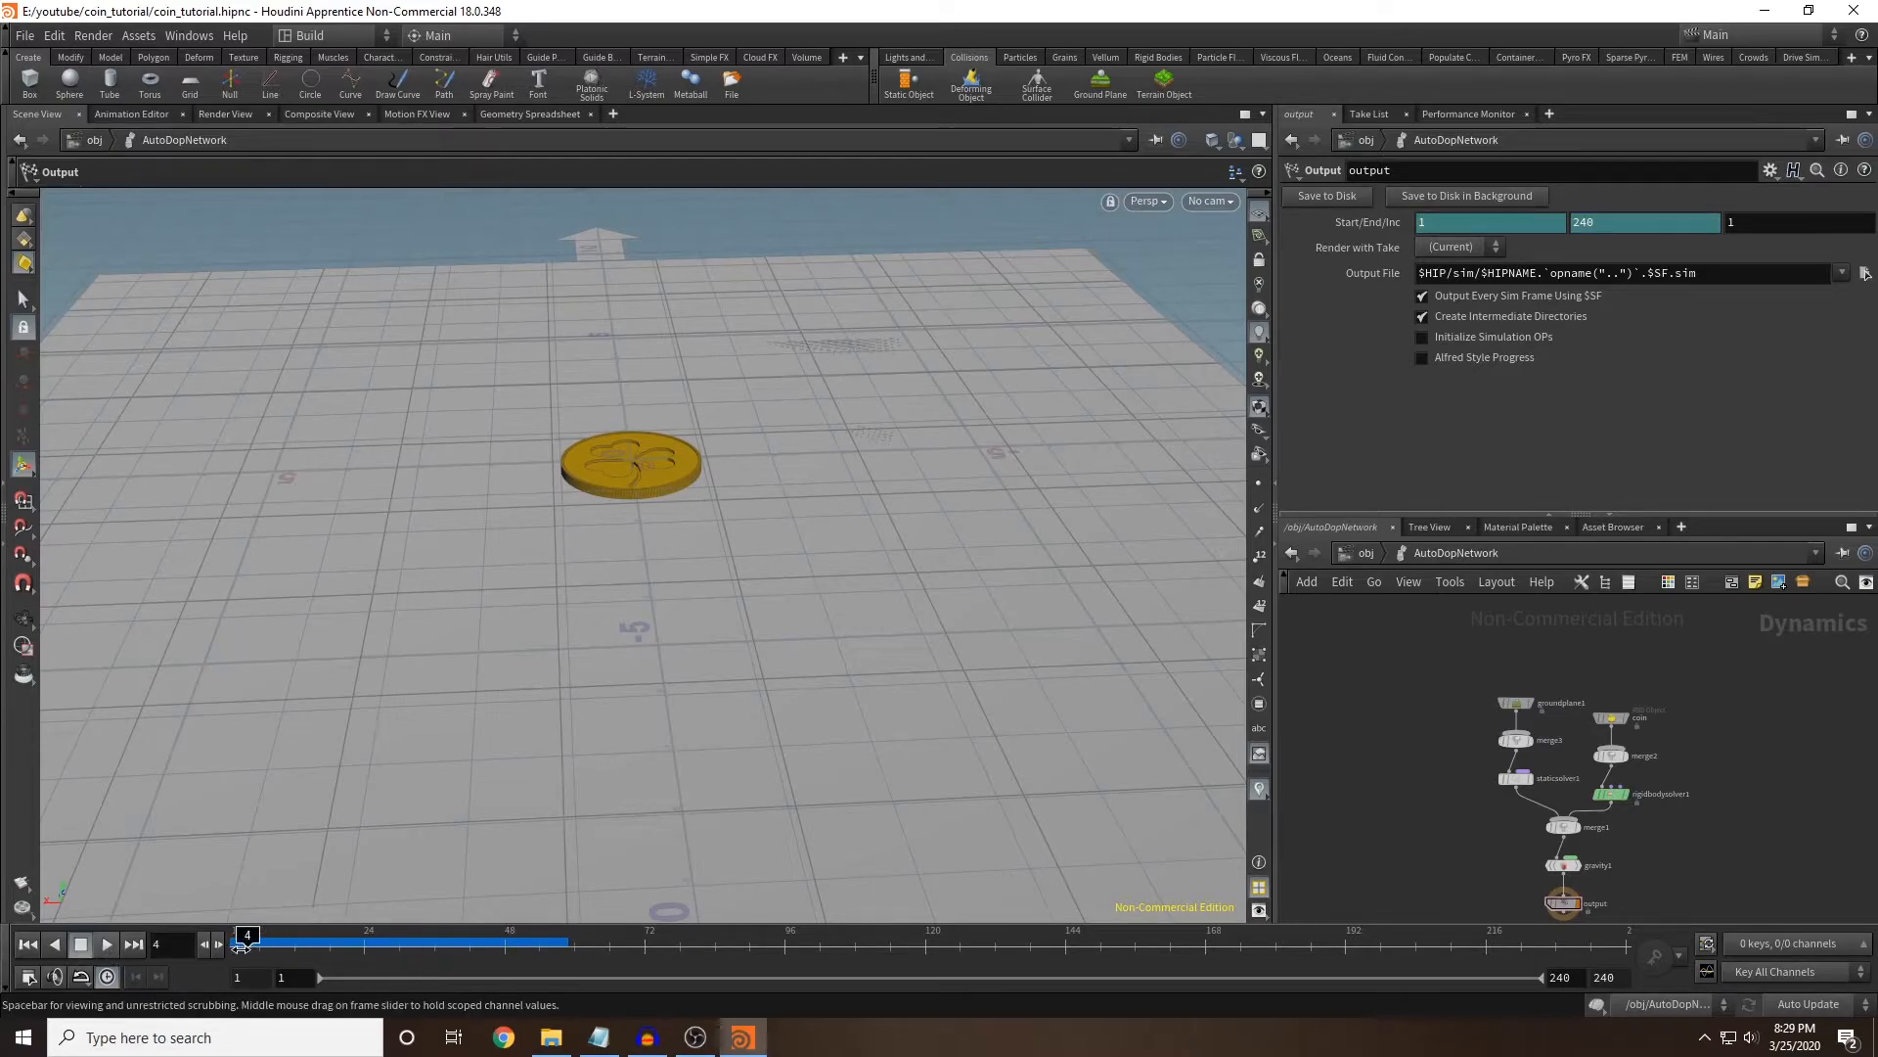
Show the guide geometry of the coin RBD object's Bullet collision data.
click(1611, 718)
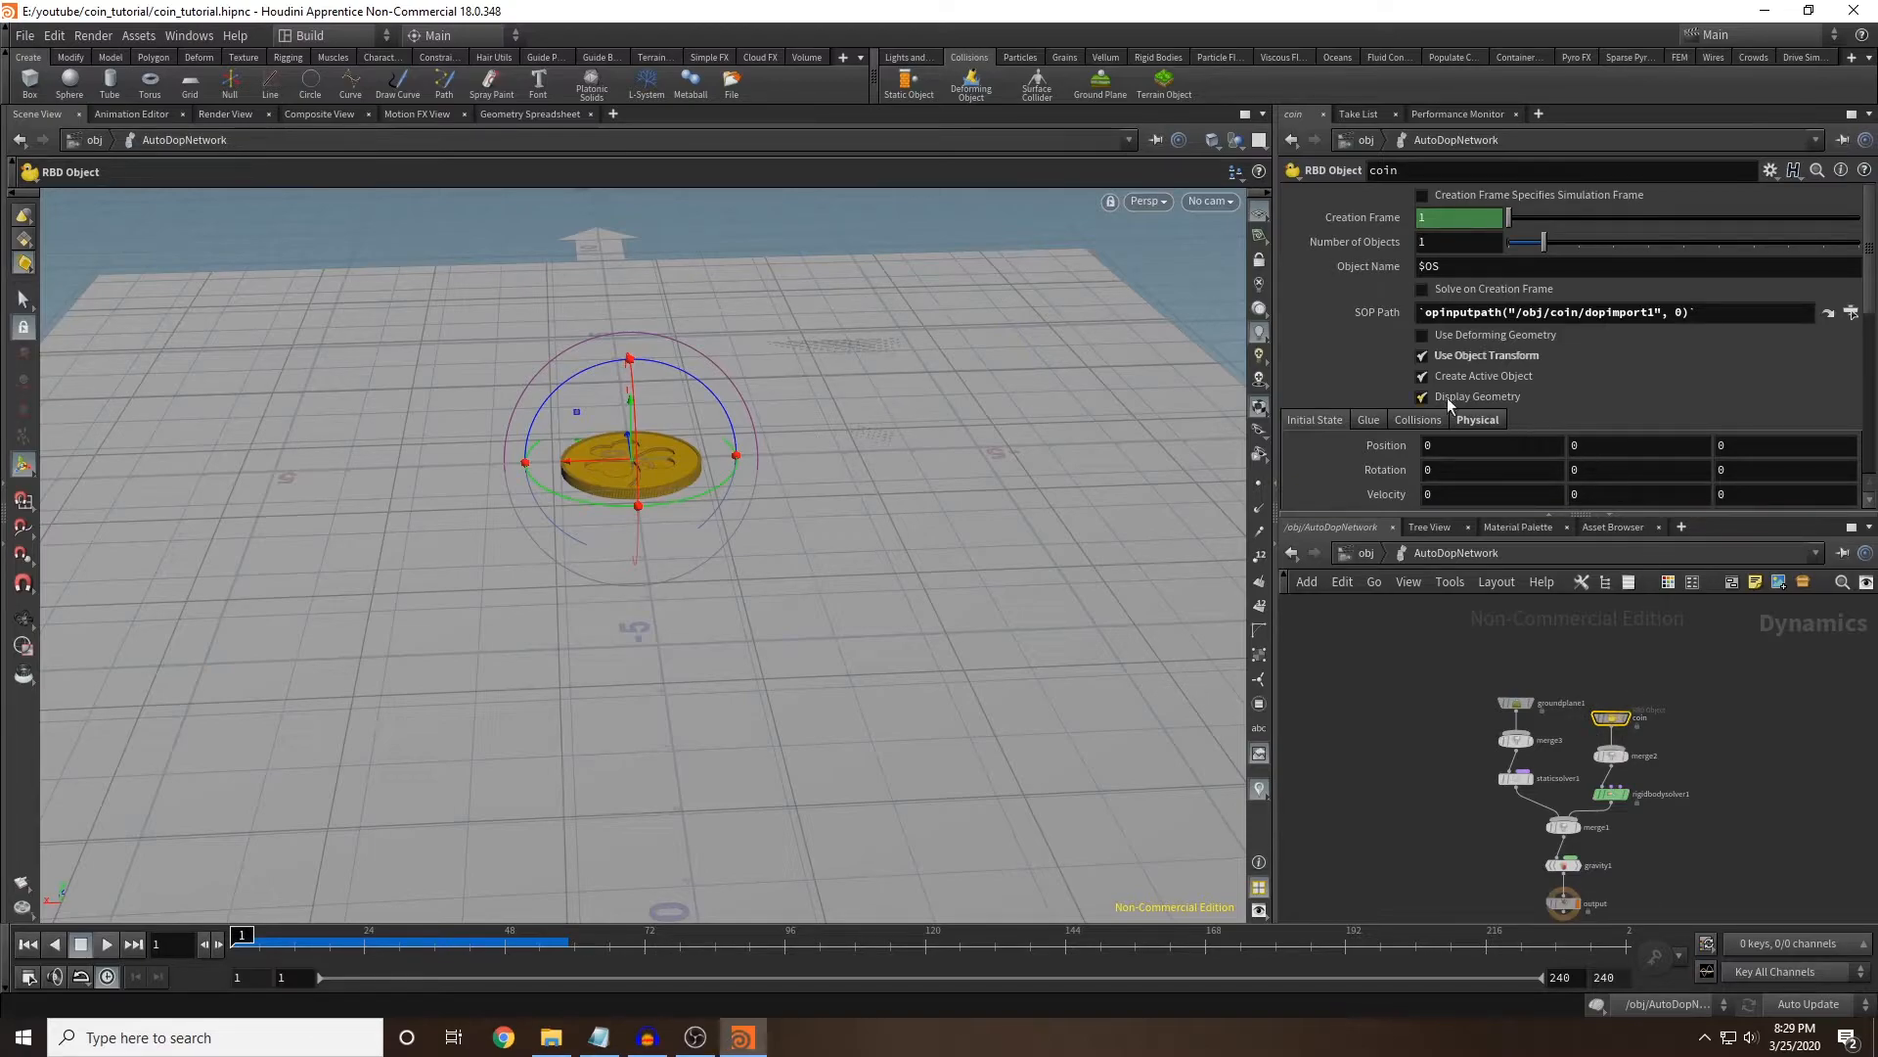
scroll(1394, 419, down, 2)
scroll(1396, 416, down, 1)
click(1426, 344)
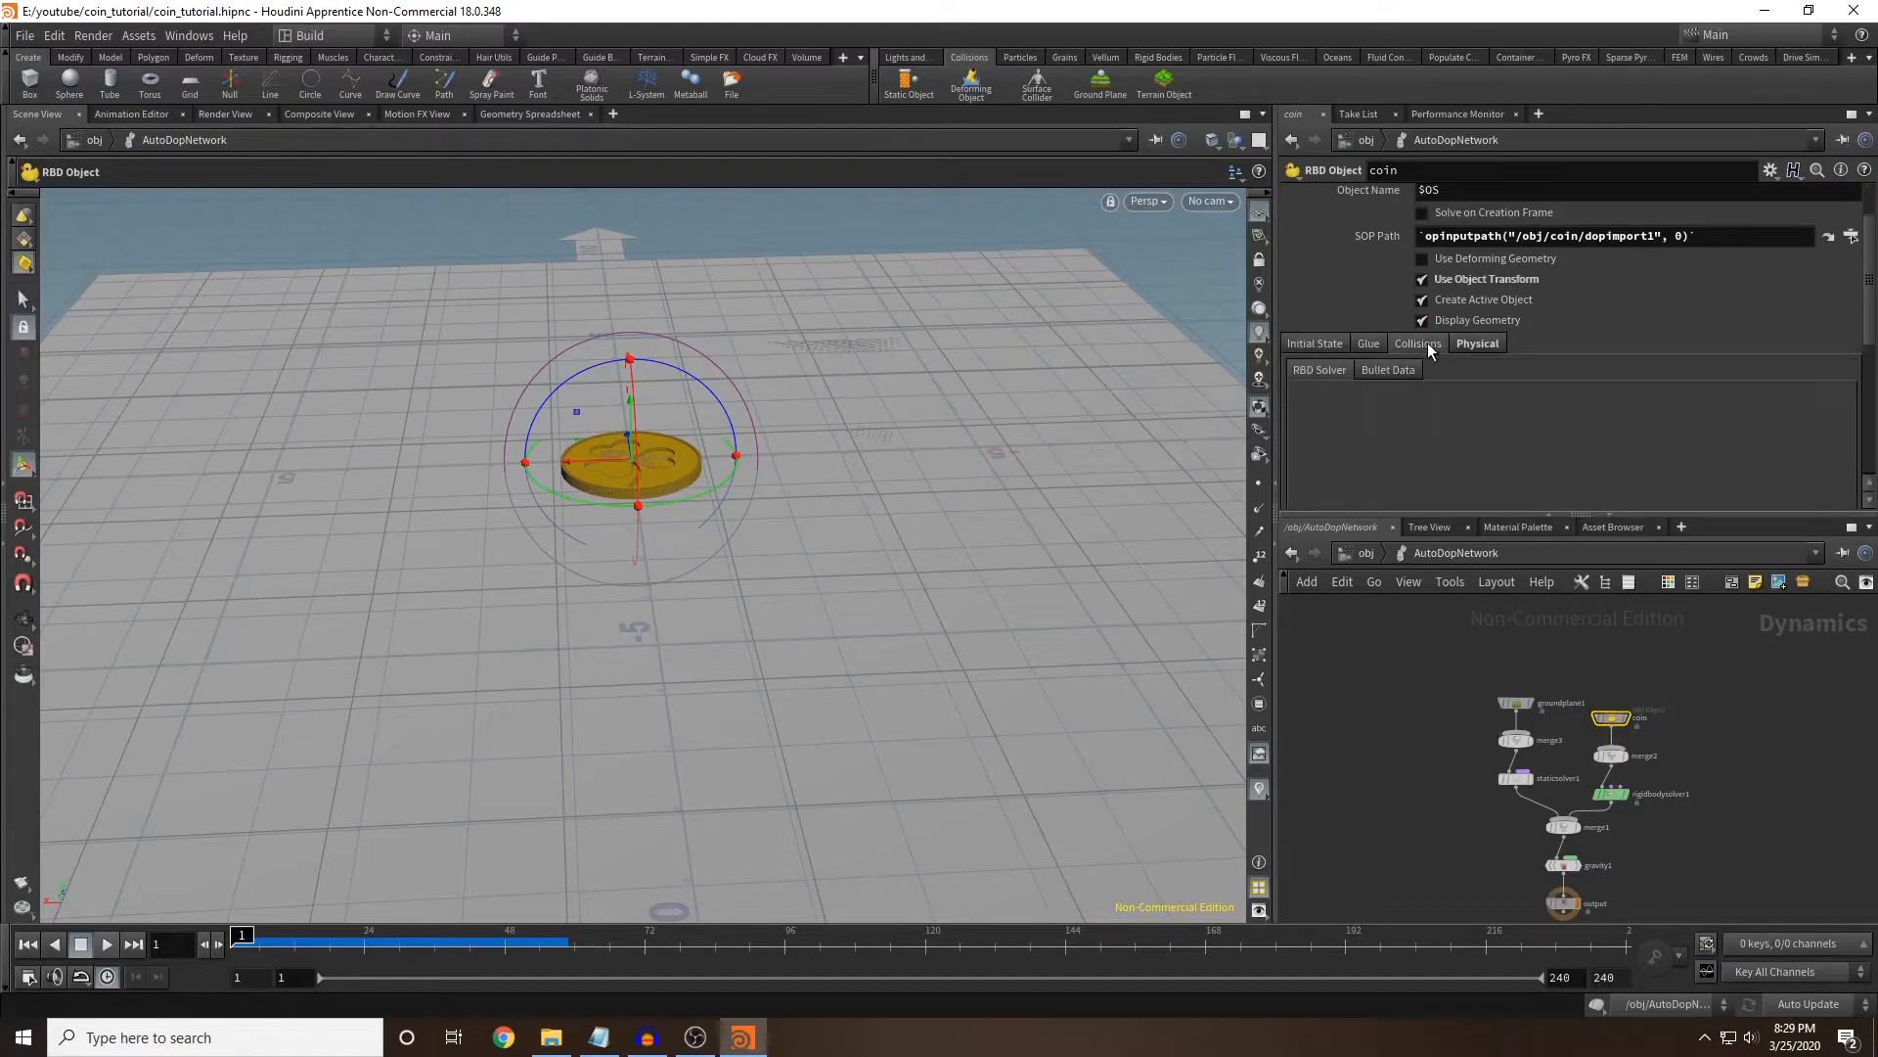
scroll(1461, 354, down, 1)
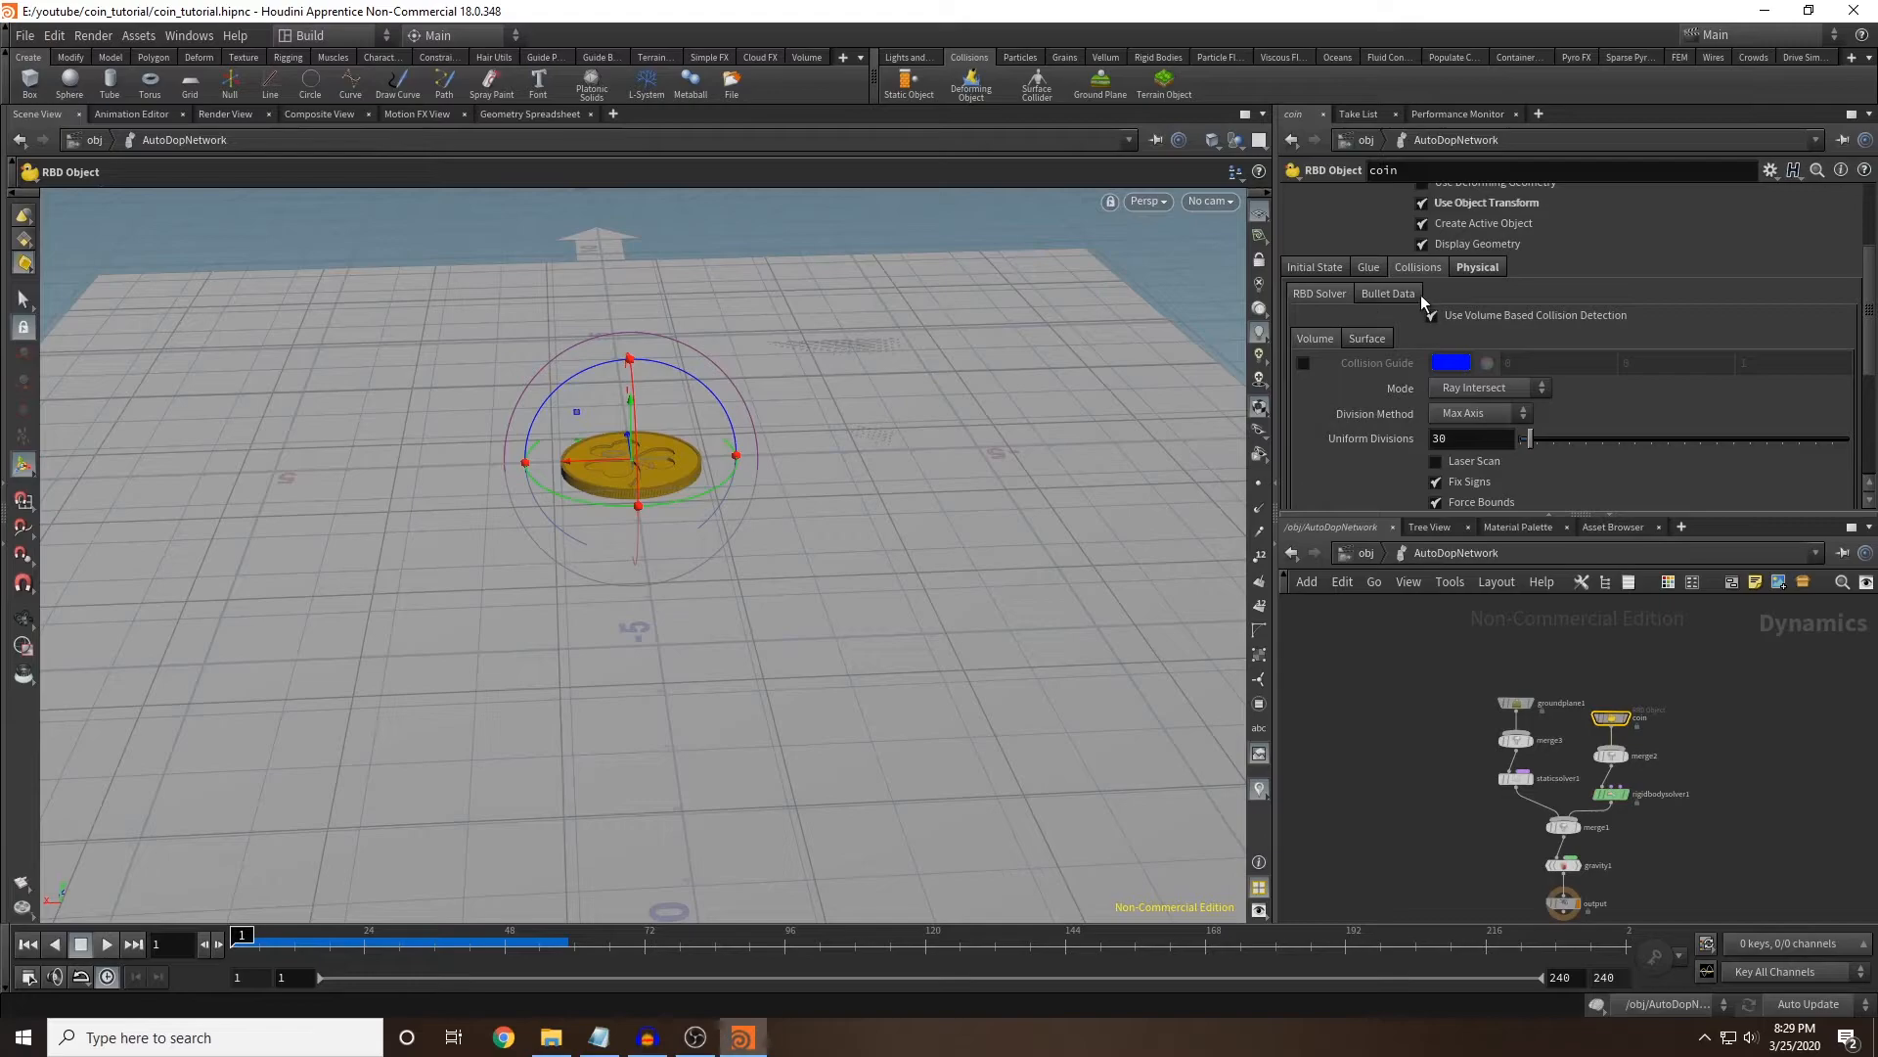
click(1412, 297)
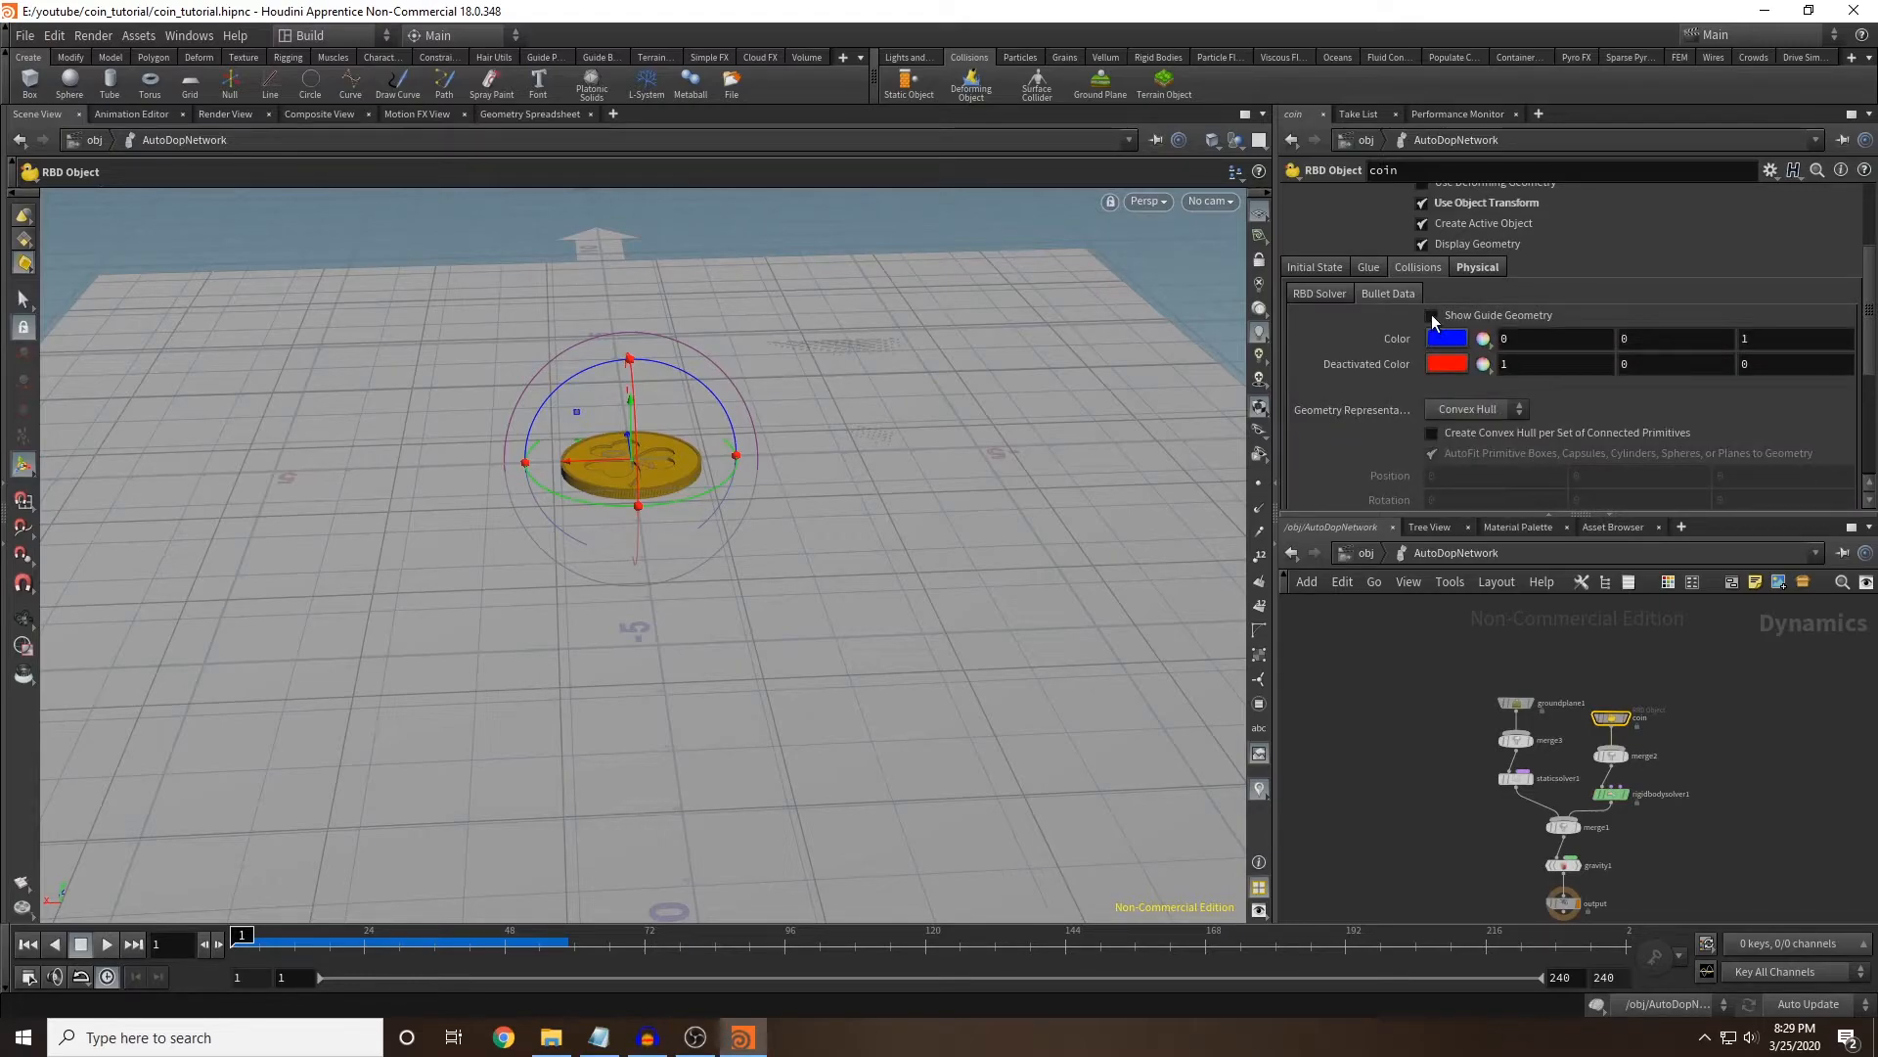
click(1431, 316)
key(Escape)
drag(752, 548, 889, 578)
key(Return)
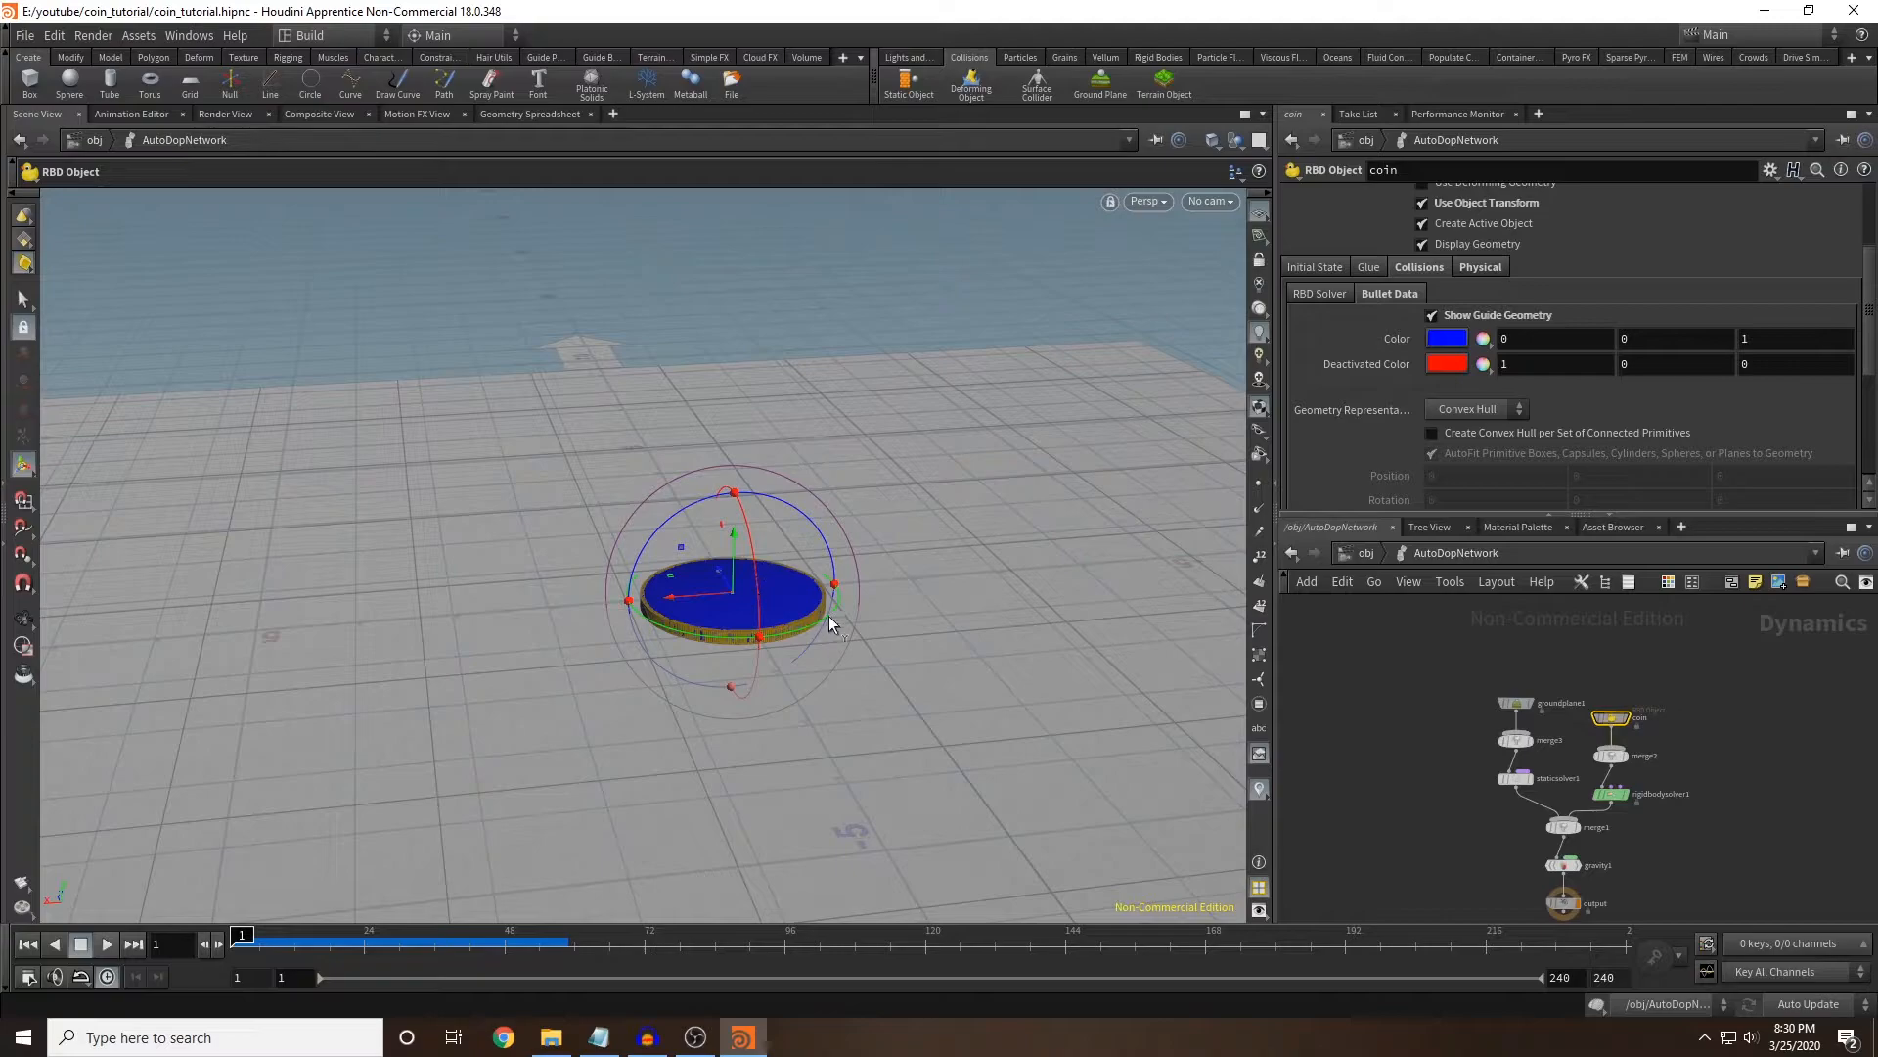
Hide the coin's display geometry and inspect the shape of its convex hull collision guide up close.
click(1420, 245)
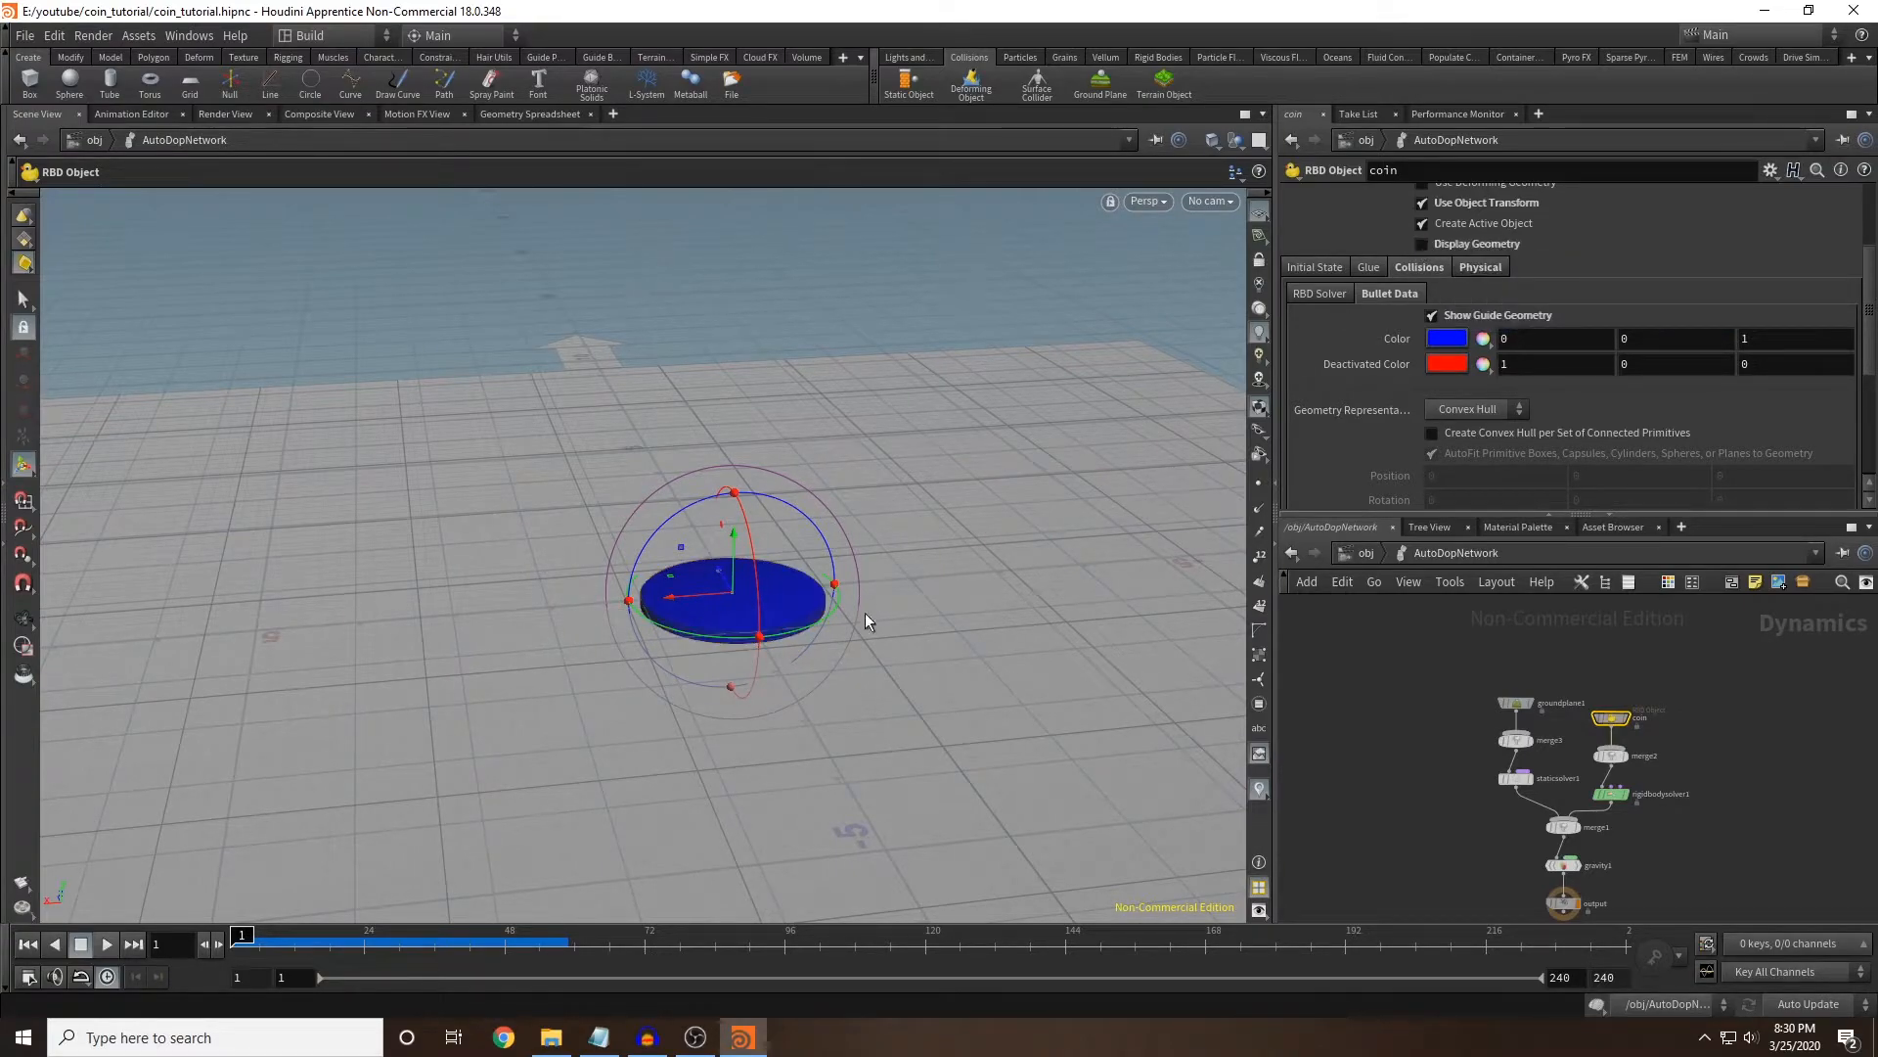
alt+drag(866, 608, 897, 607)
alt+right_drag(897, 608, 653, 574)
alt+drag(654, 575, 615, 617)
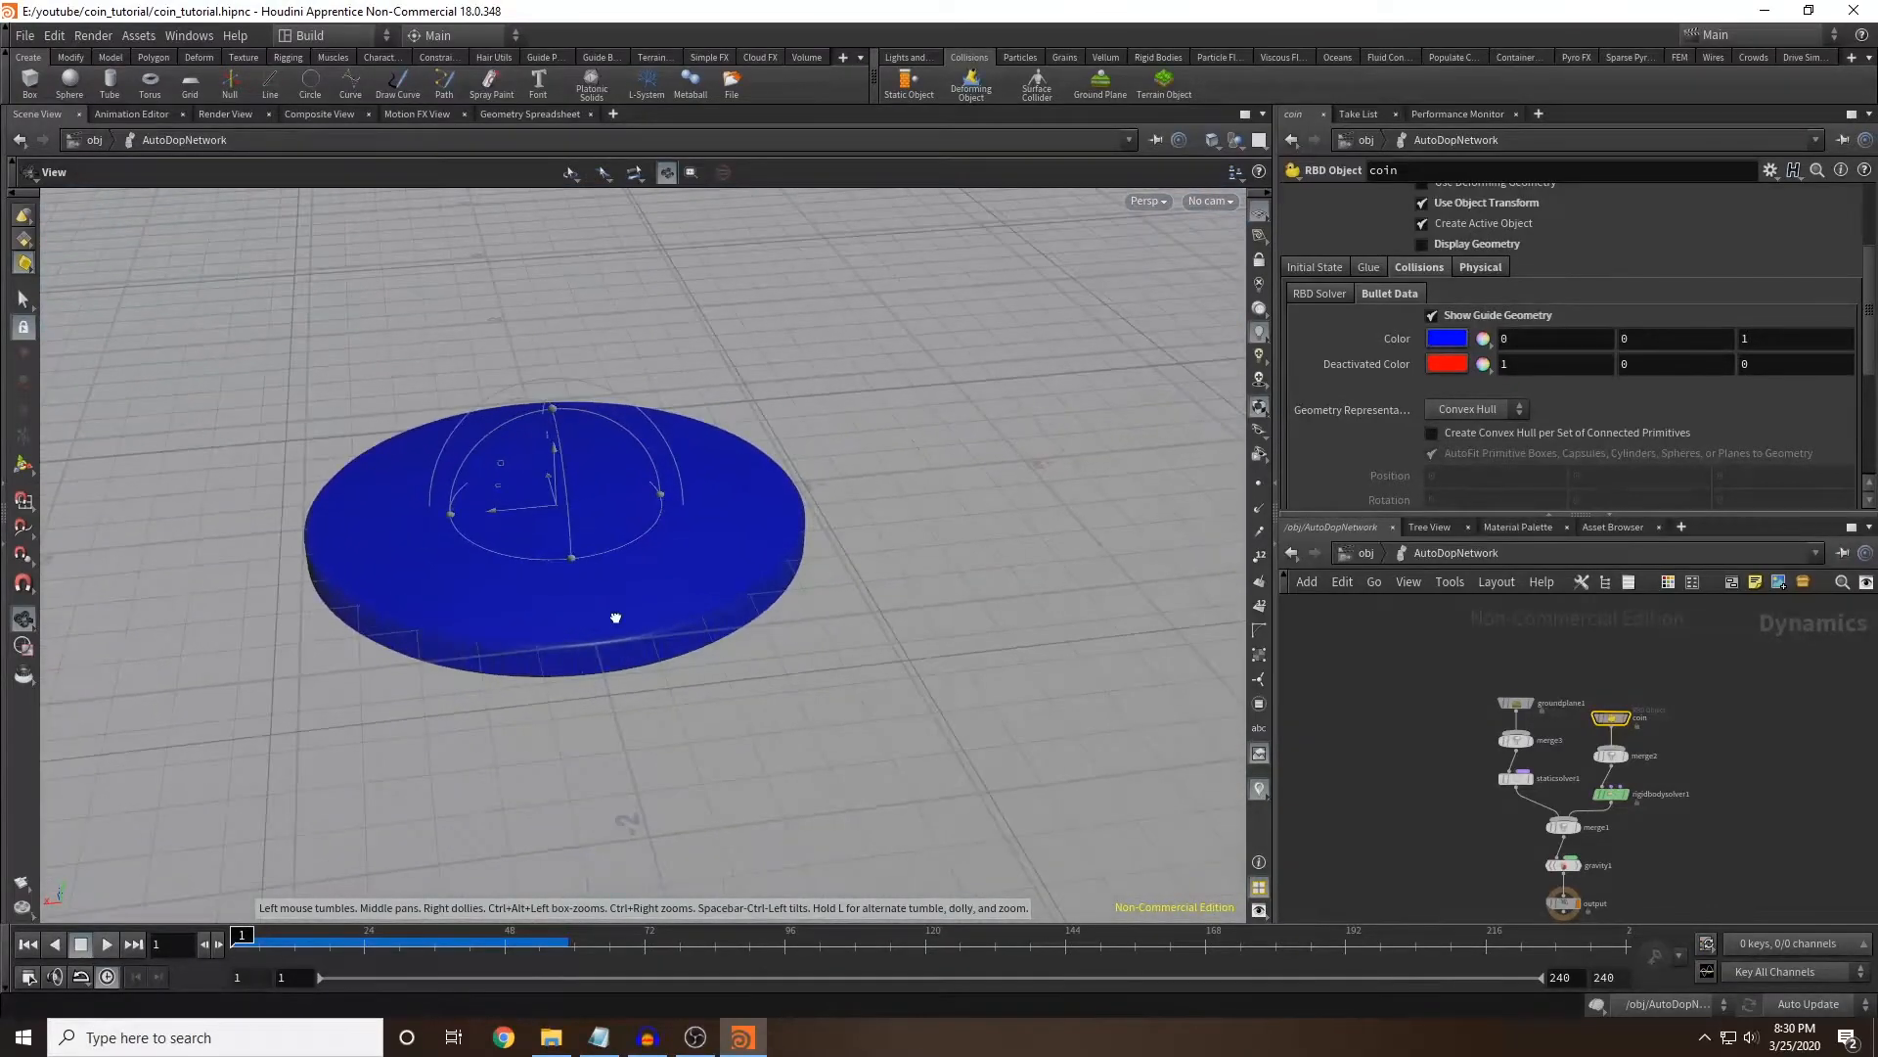
Set the coin's Bullet geometry representation to Cylinder and inspect the collision shape.
click(1491, 407)
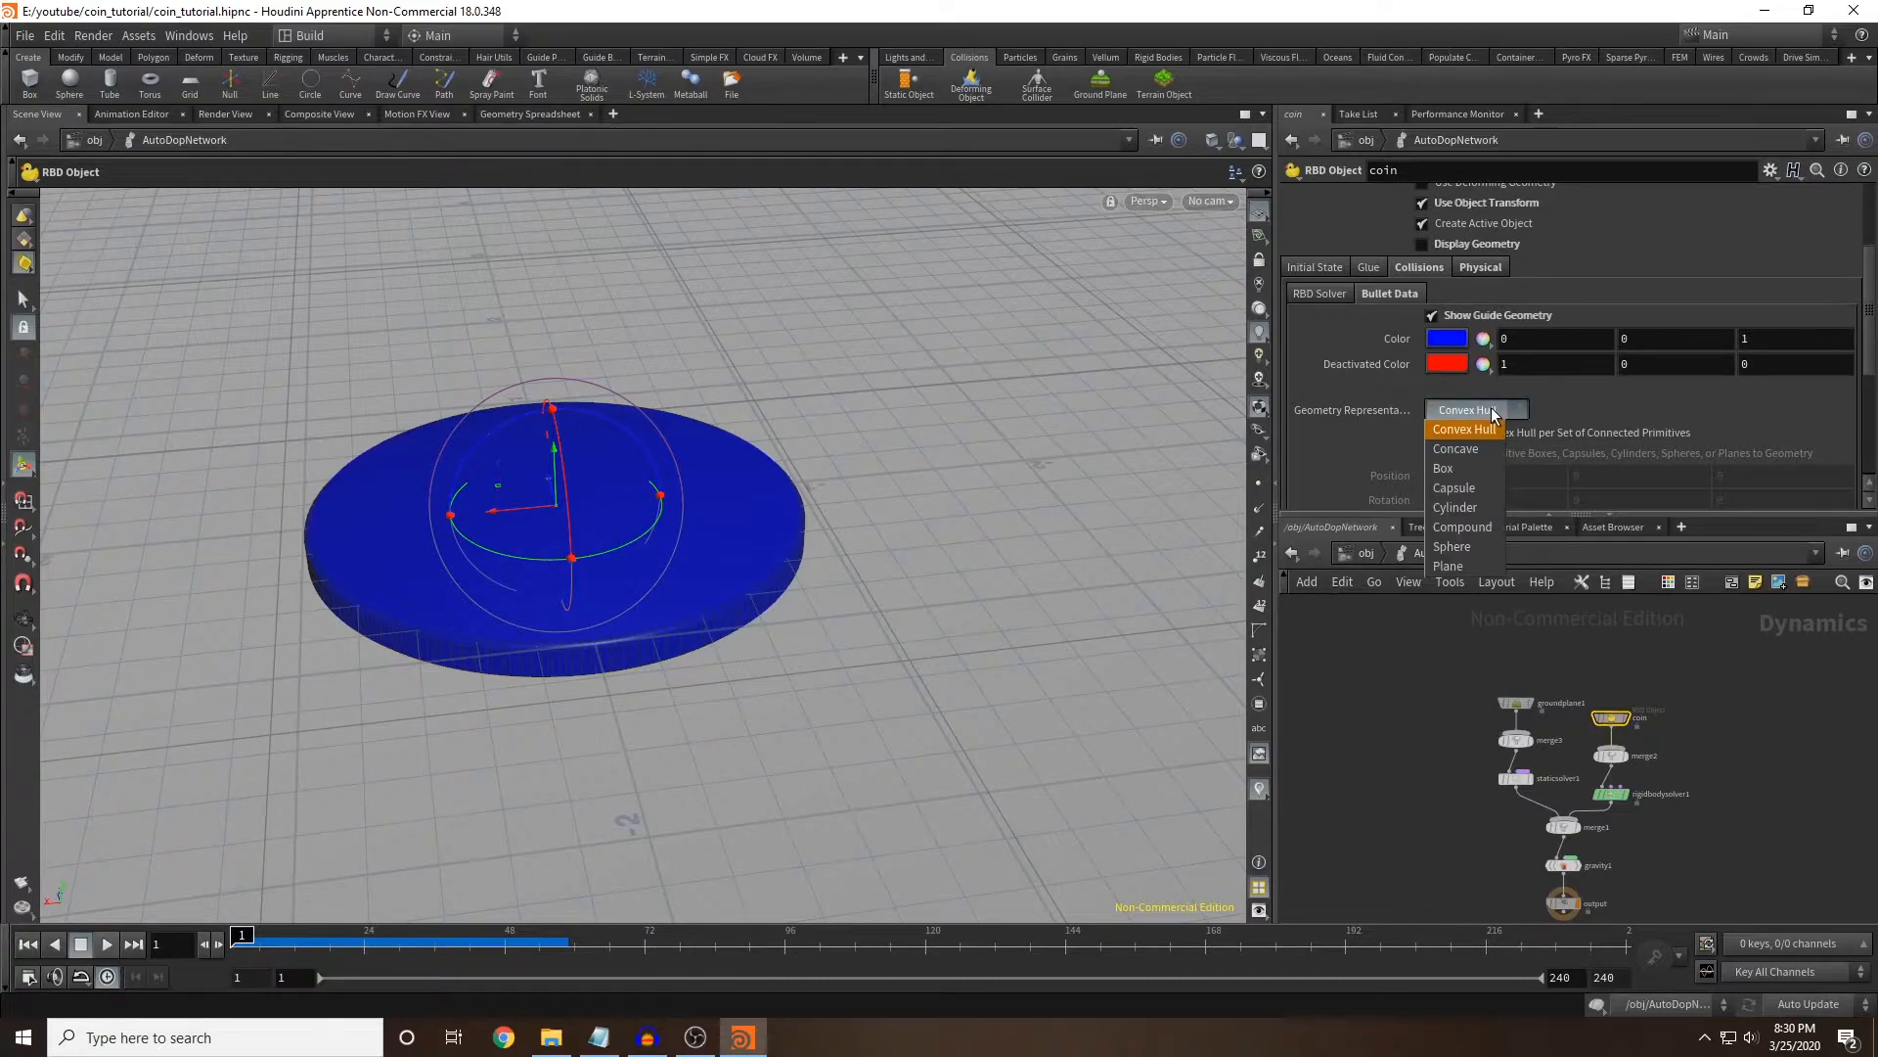
click(1470, 509)
key(Escape)
drag(709, 624, 666, 600)
key(Return)
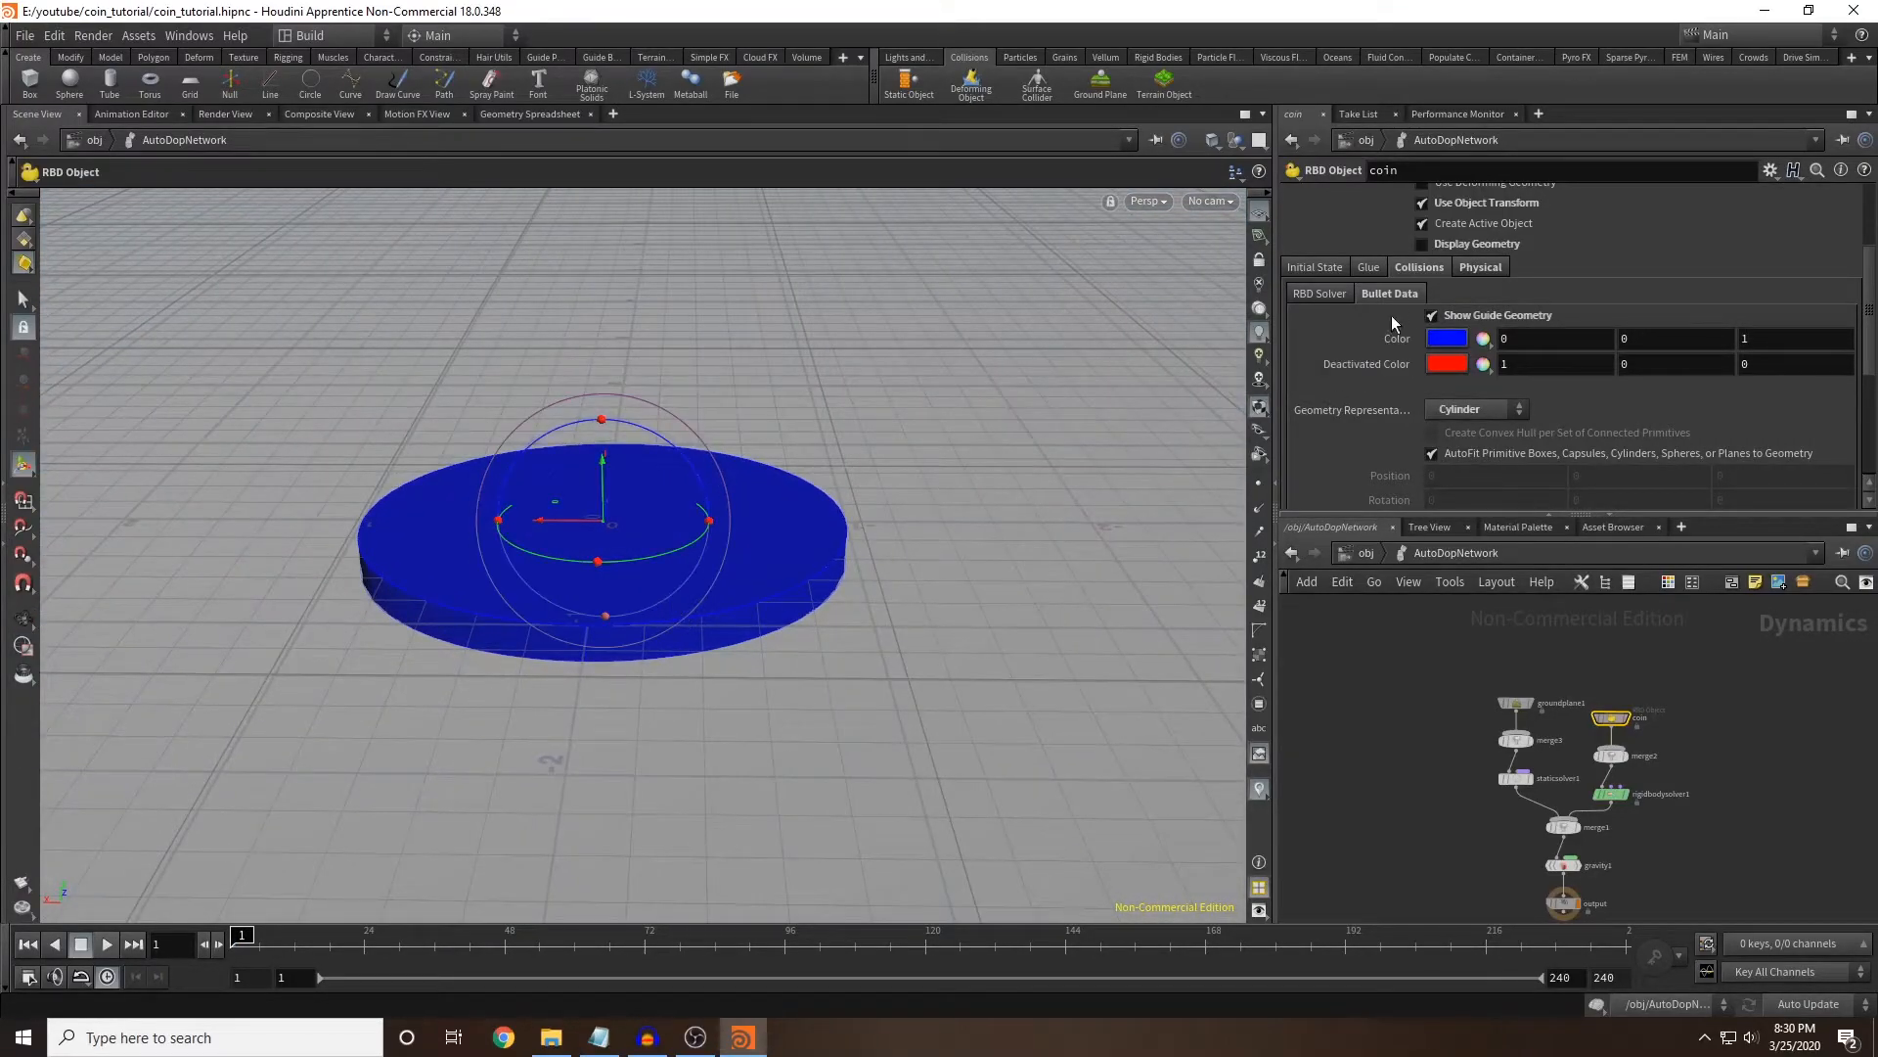
Switch the coin's display geometry on and off to compare it with the cylinder guide, leaving it displayed.
click(1422, 245)
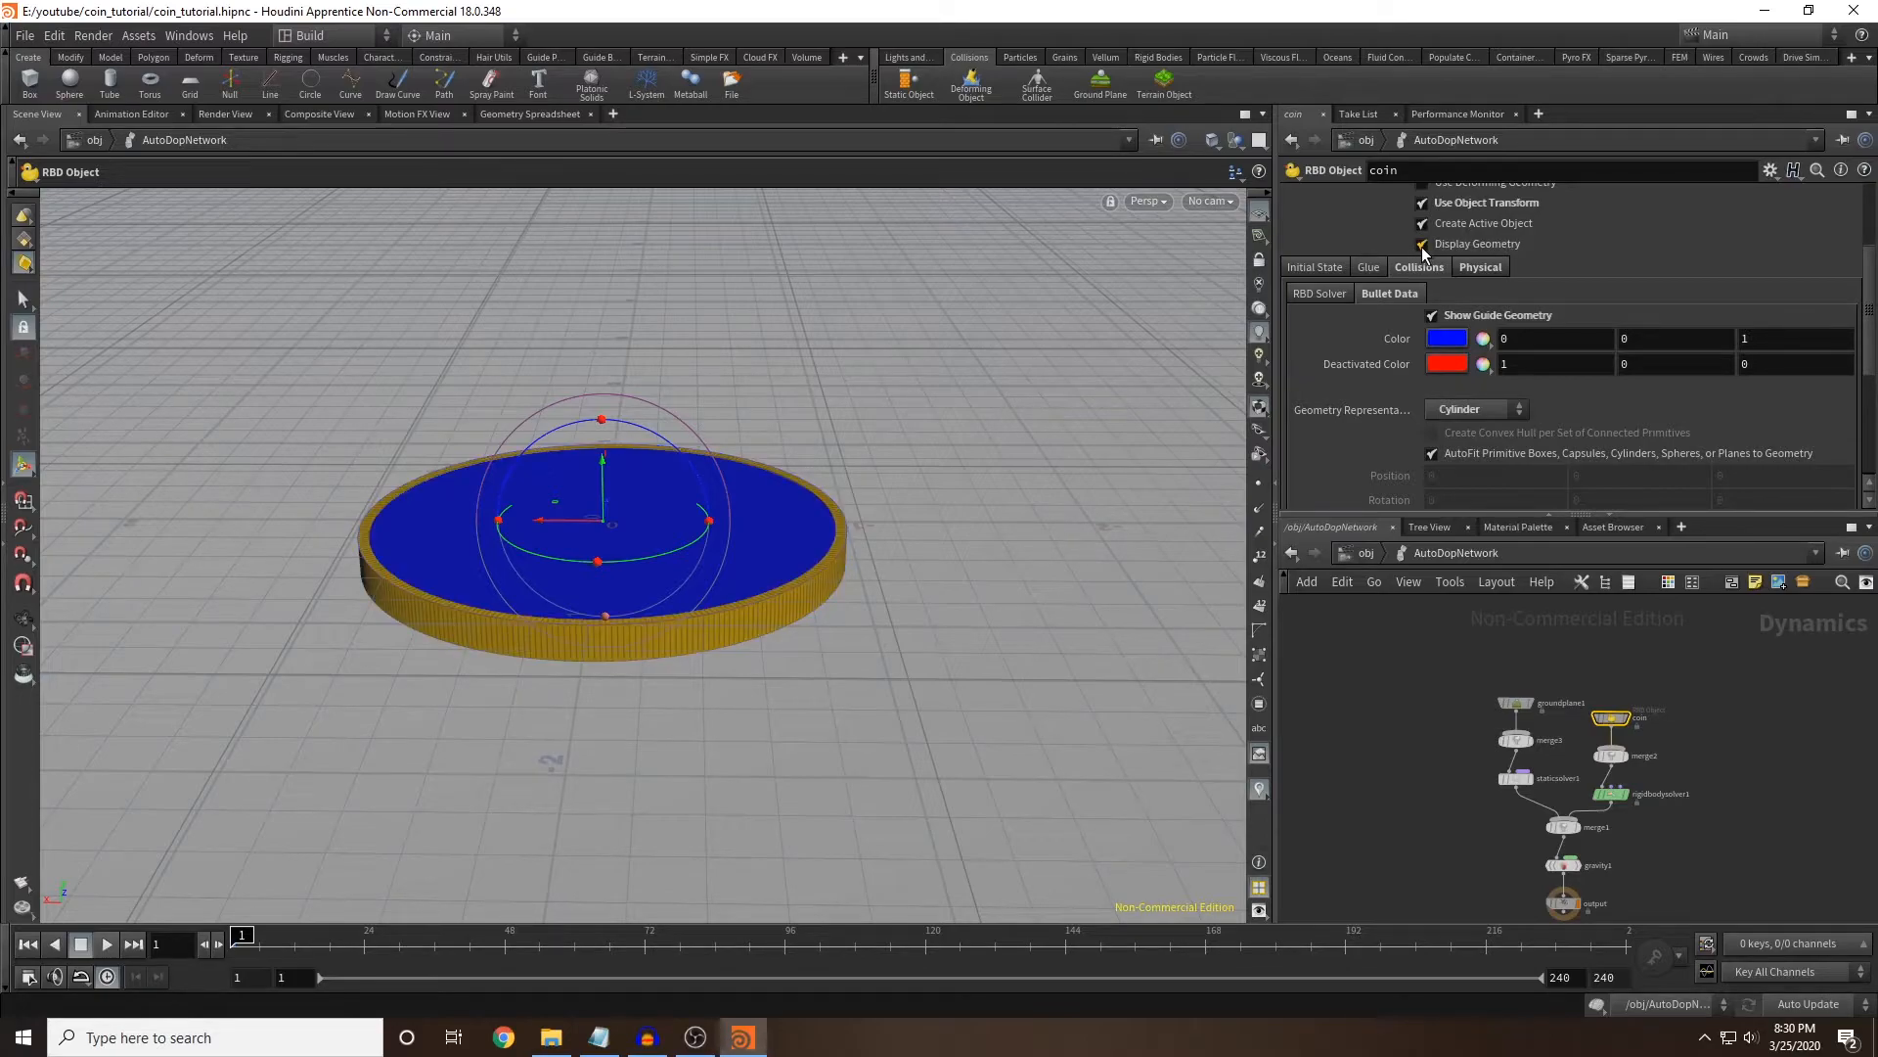
click(1423, 246)
click(1422, 246)
click(1423, 245)
click(1422, 246)
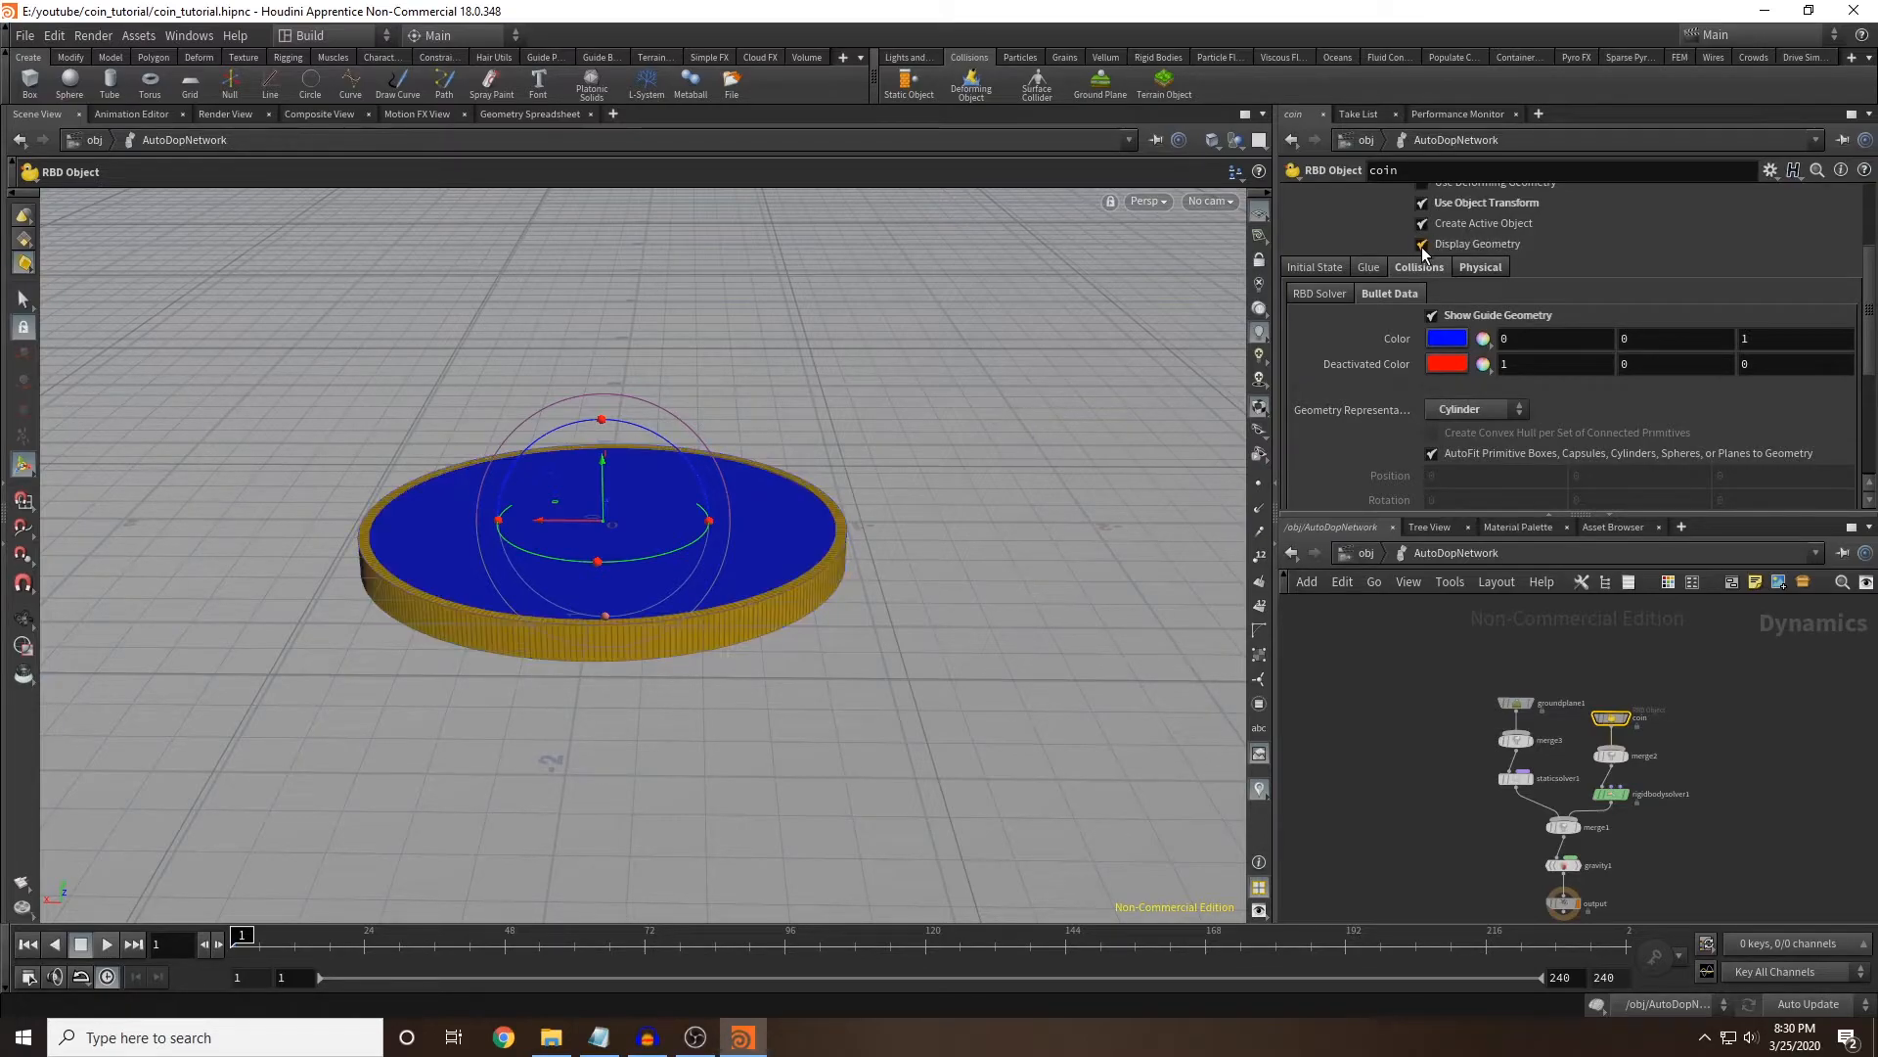
Turn off the guide geometry of the coin's Bullet collision data, keeping the Cylinder representation.
click(1482, 413)
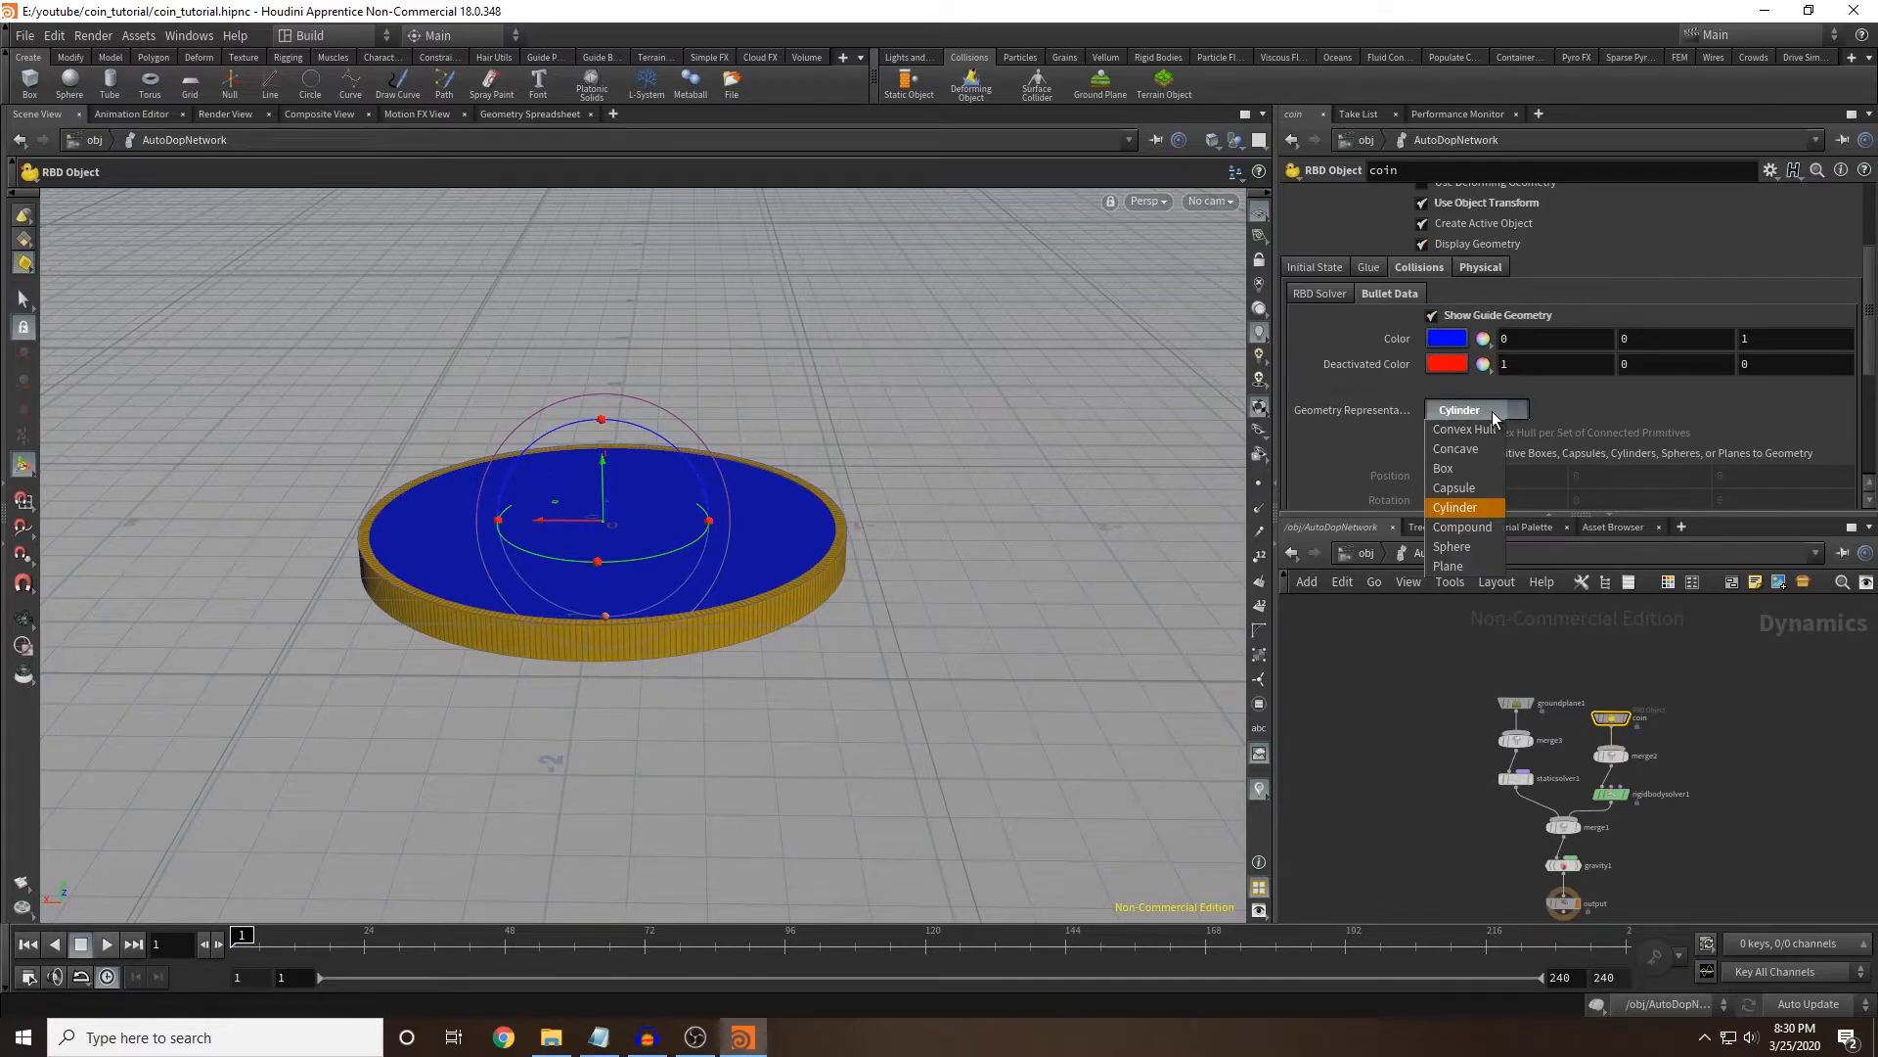
click(1491, 411)
click(1432, 315)
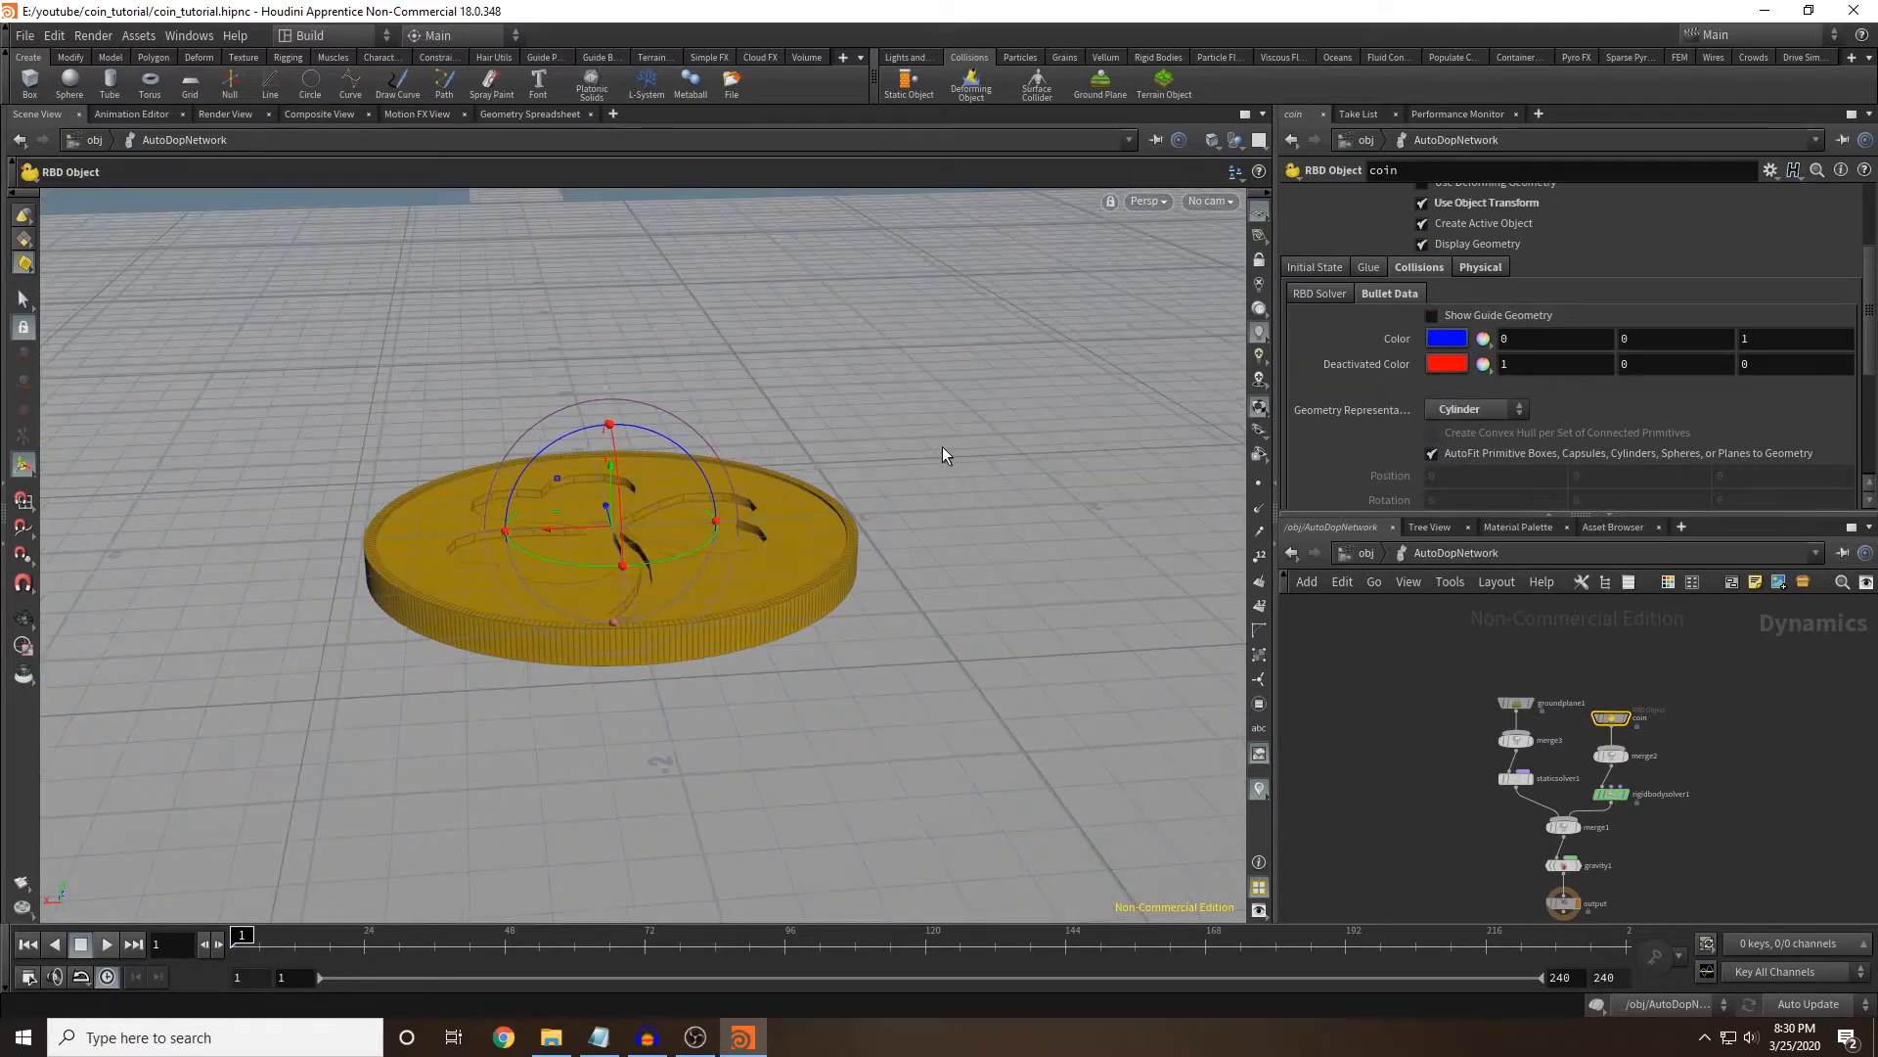
alt+drag(923, 444, 890, 436)
alt+scroll(890, 437, down, 5)
alt+scroll(898, 450, down, 2)
alt+middle_drag(926, 436, 827, 490)
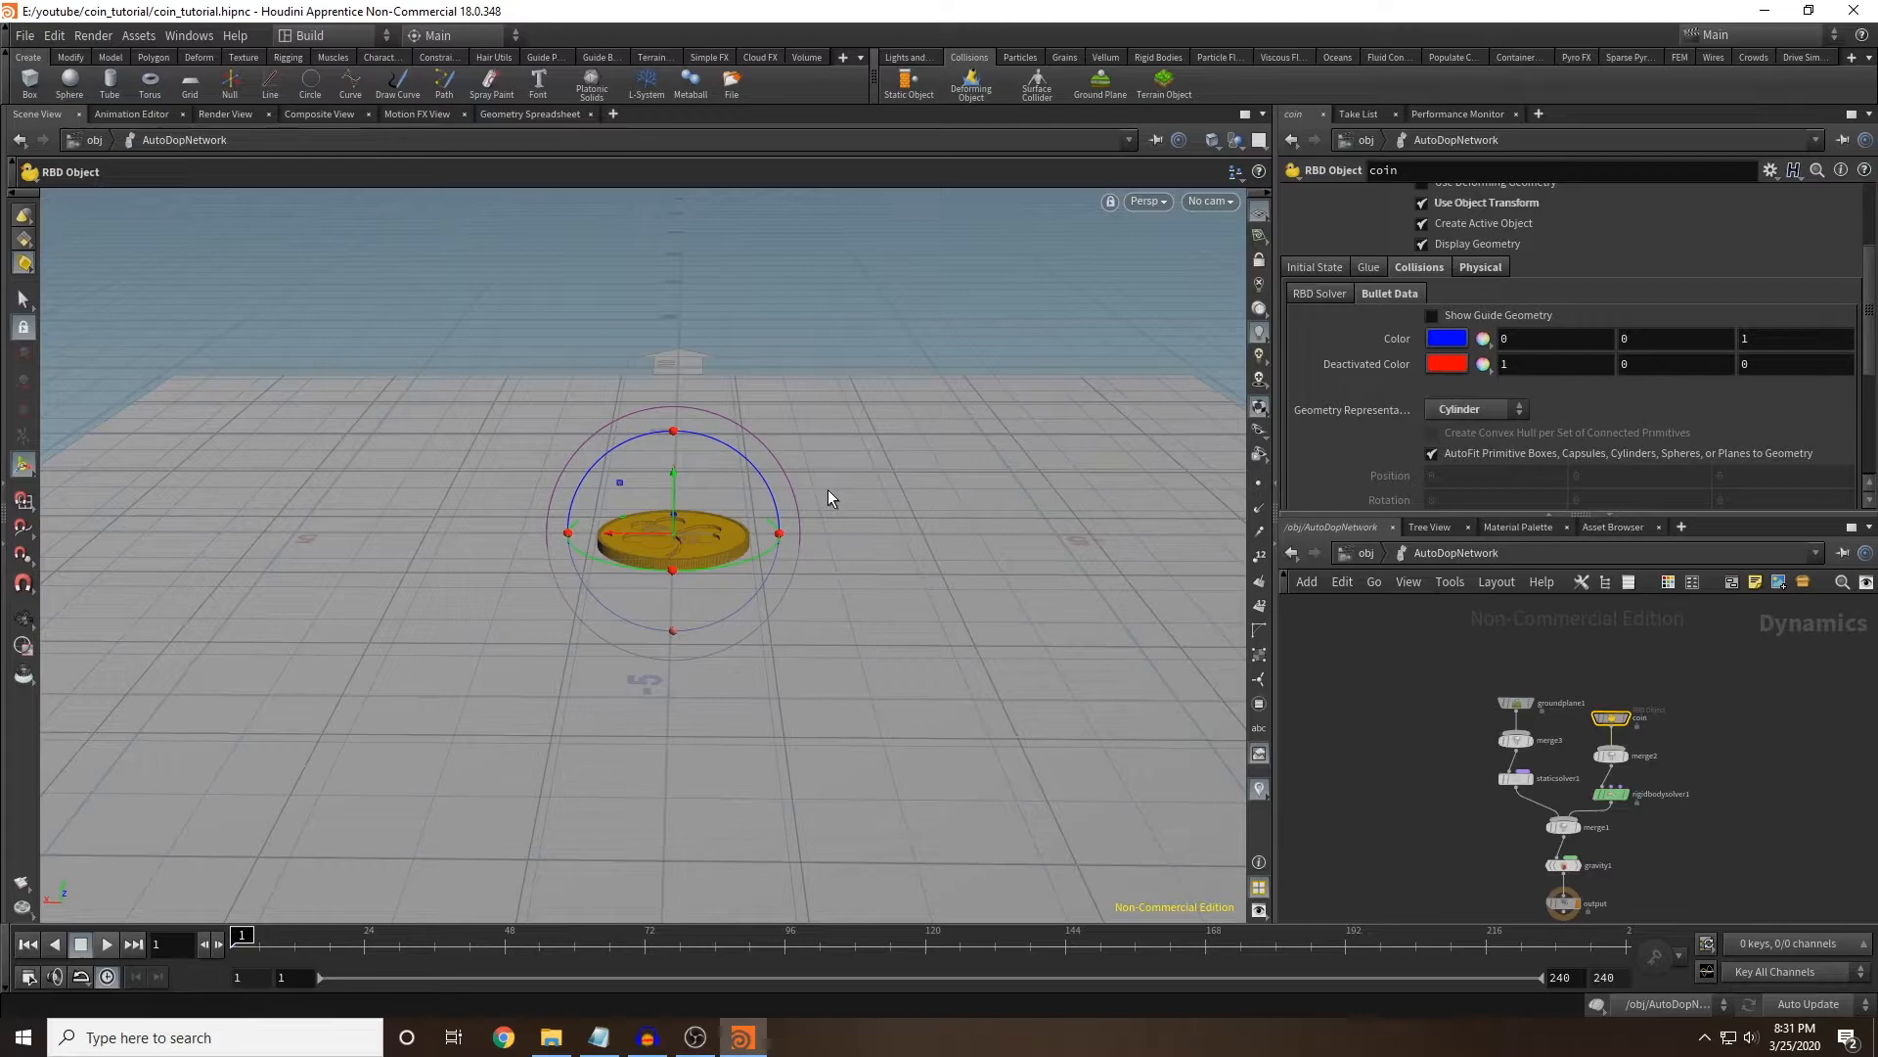
Set the coin's initial angular velocity on the Z axis to 5275.
click(1323, 268)
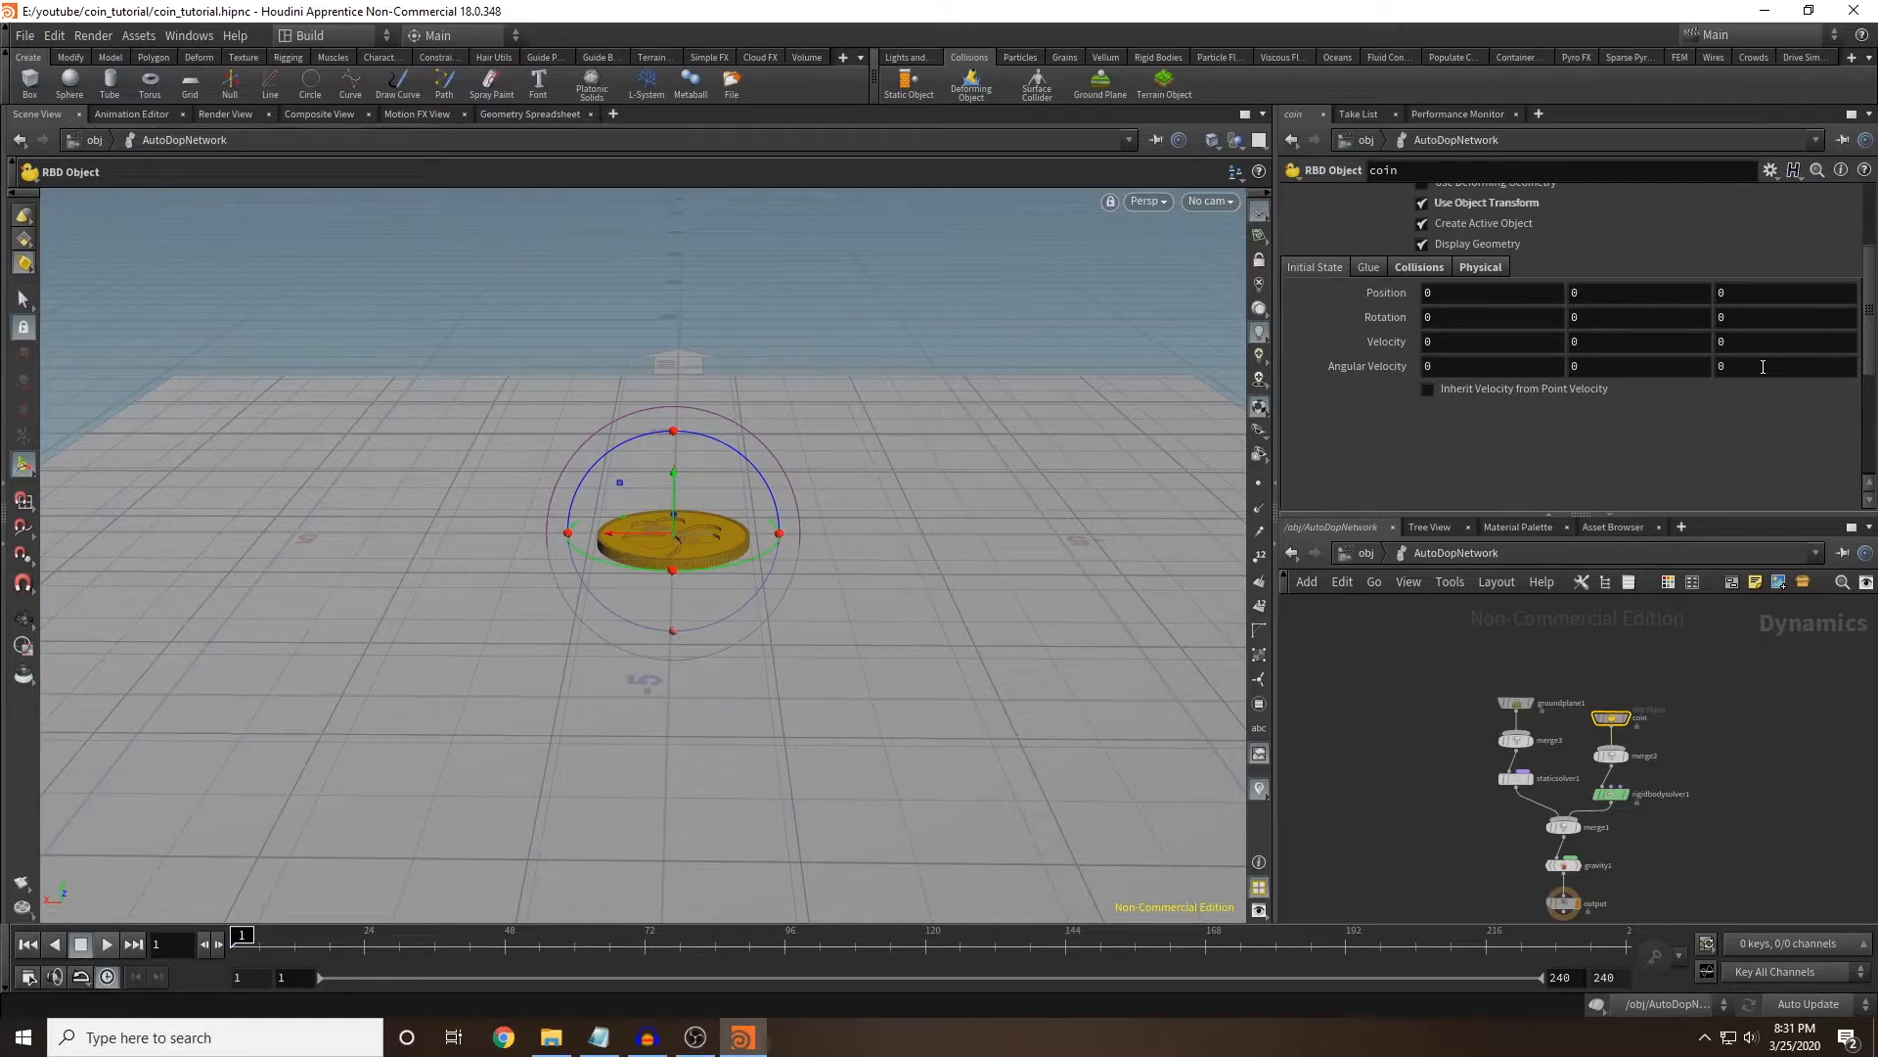
click(1762, 366)
key(Return)
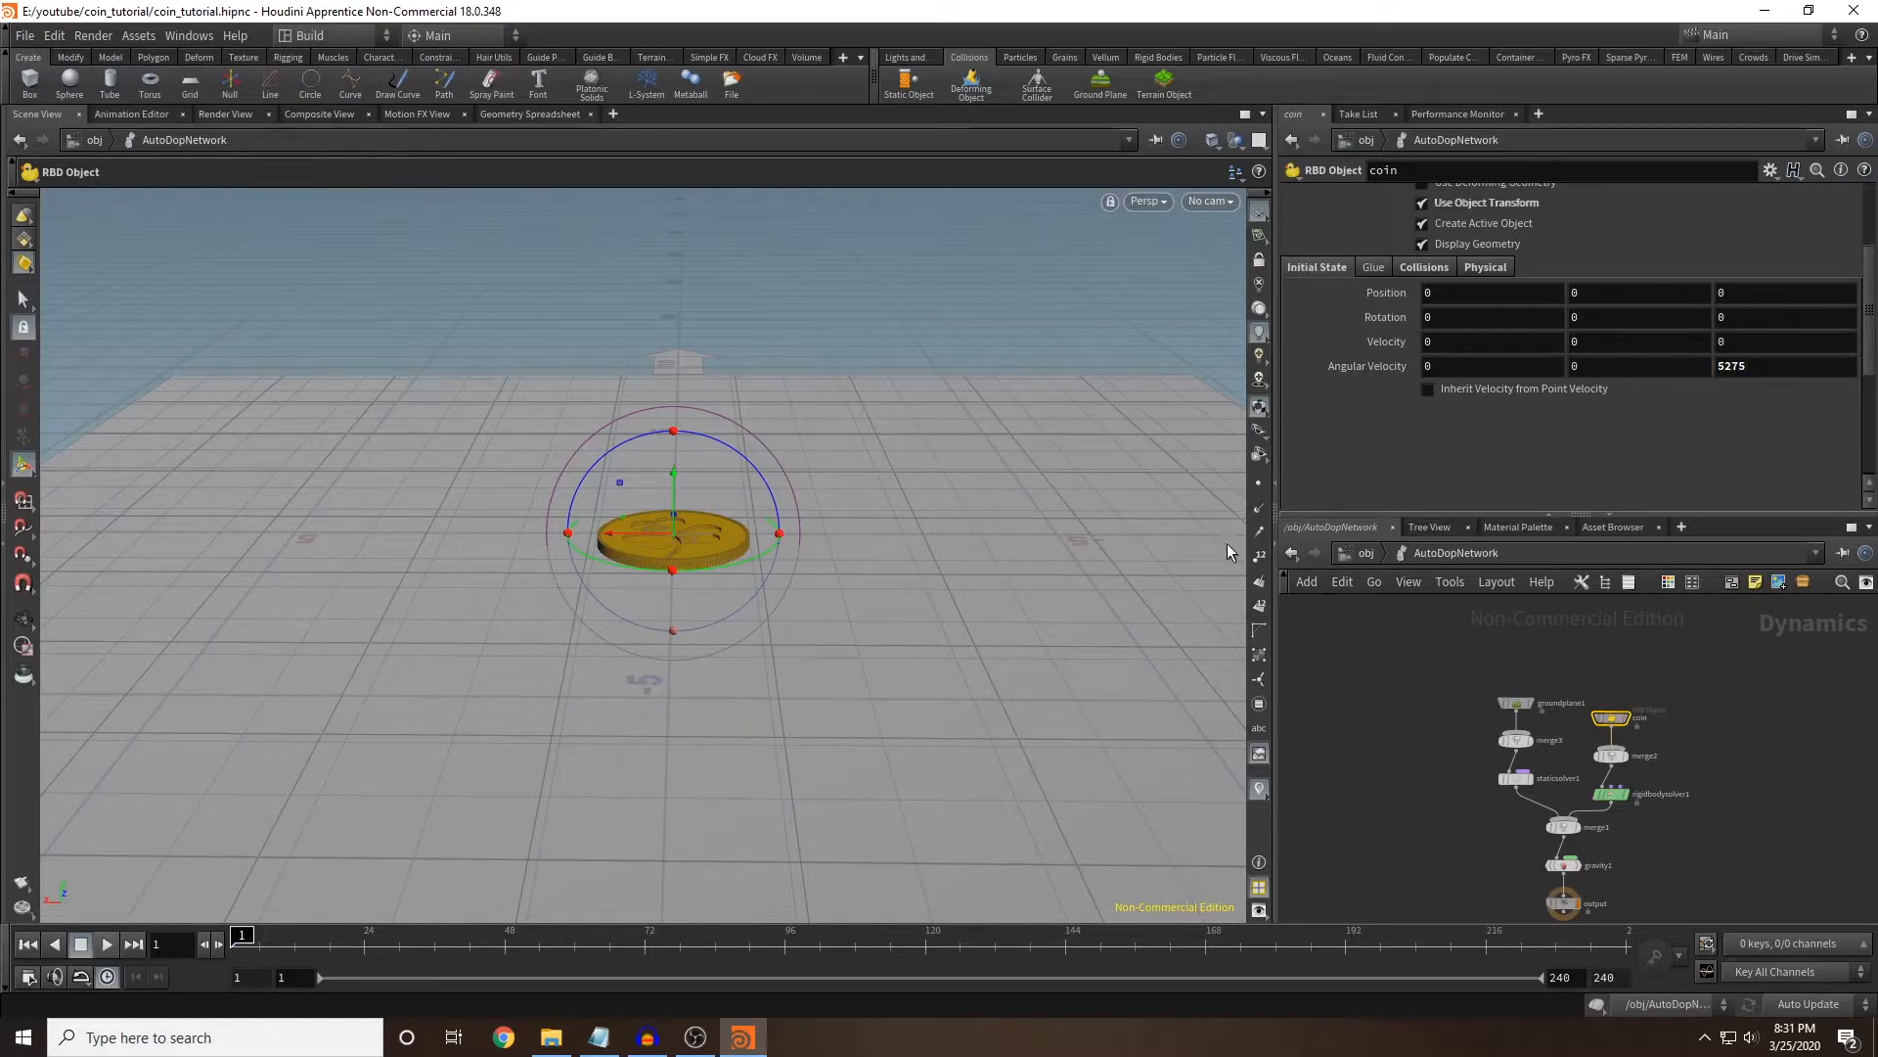
key(Escape)
drag(914, 578, 878, 557)
key(Return)
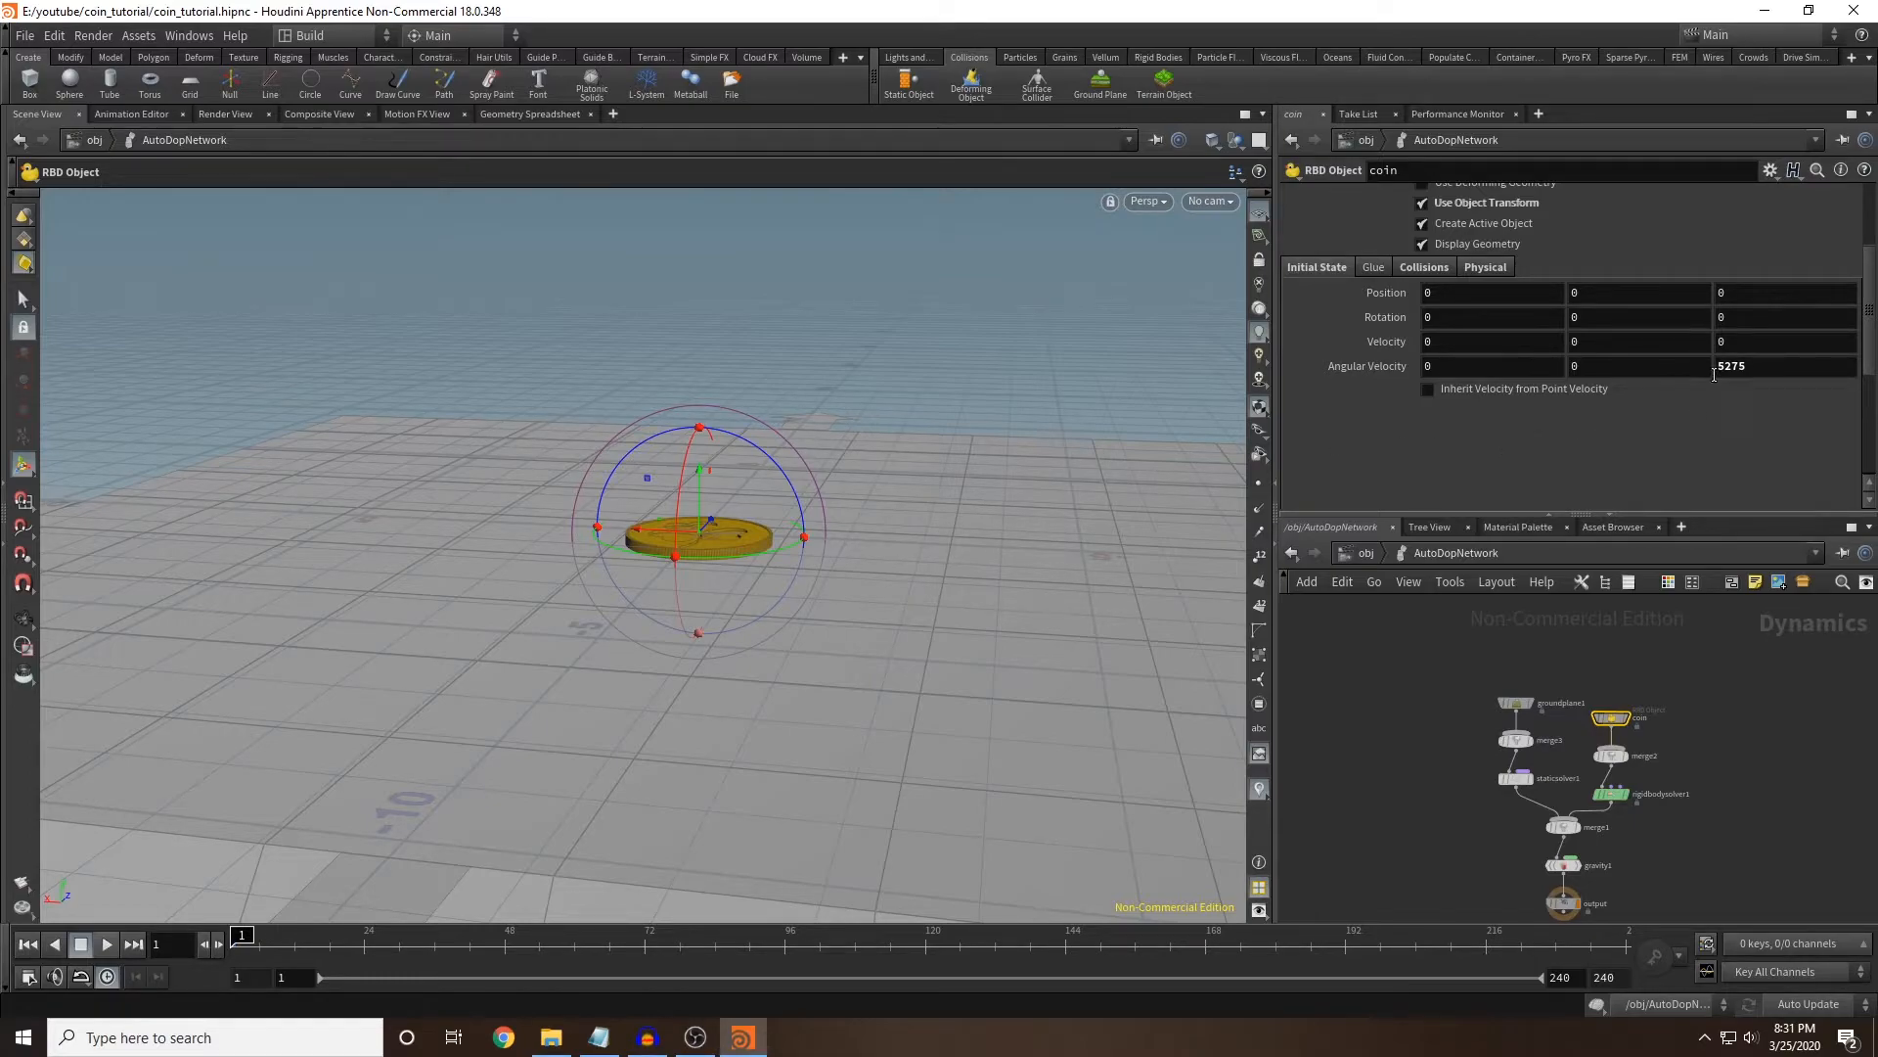
key(Escape)
drag(964, 512, 925, 572)
key(Return)
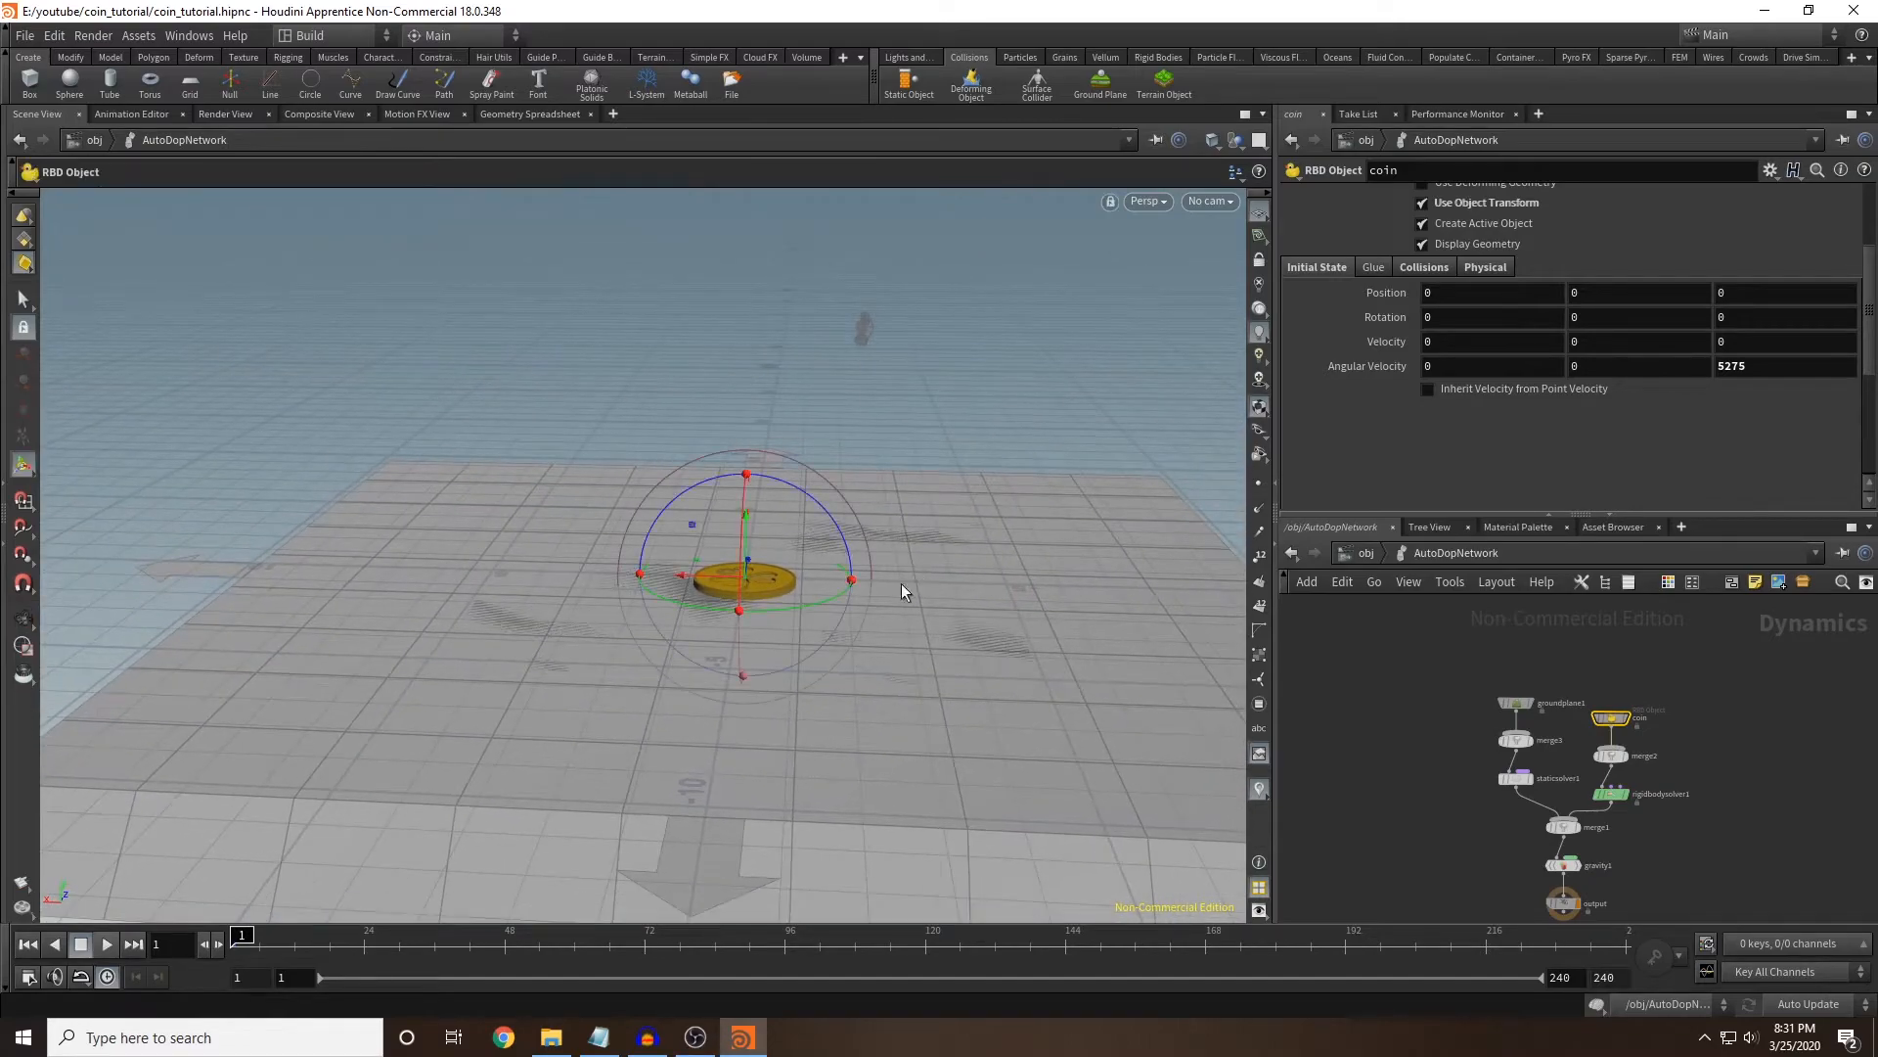
Play the simulation with the whole ground plane in view, scrub through the coin flip, and return to the first frame.
click(105, 945)
alt+right_drag(755, 399, 880, 428)
middle_drag(881, 429, 835, 587)
scroll(835, 587, down, 5)
key(Return)
alt+drag(910, 600, 763, 725)
click(27, 945)
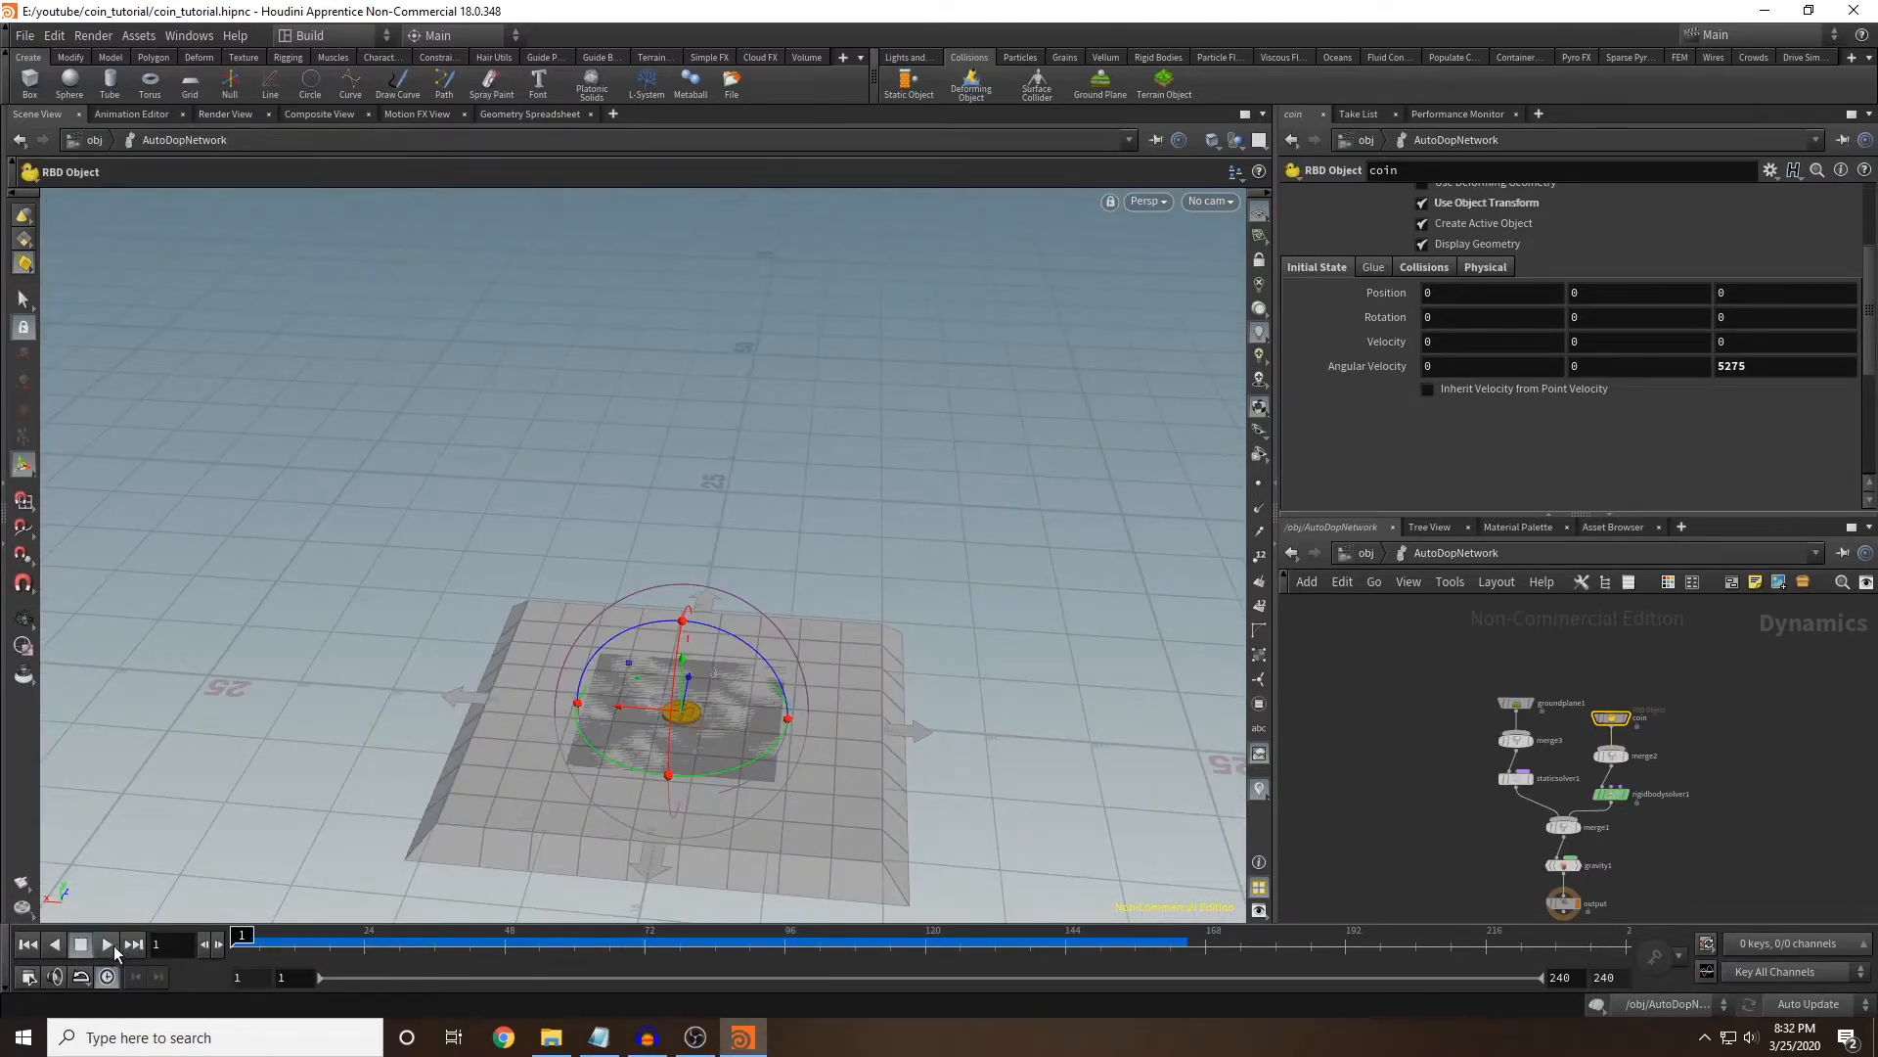
click(114, 945)
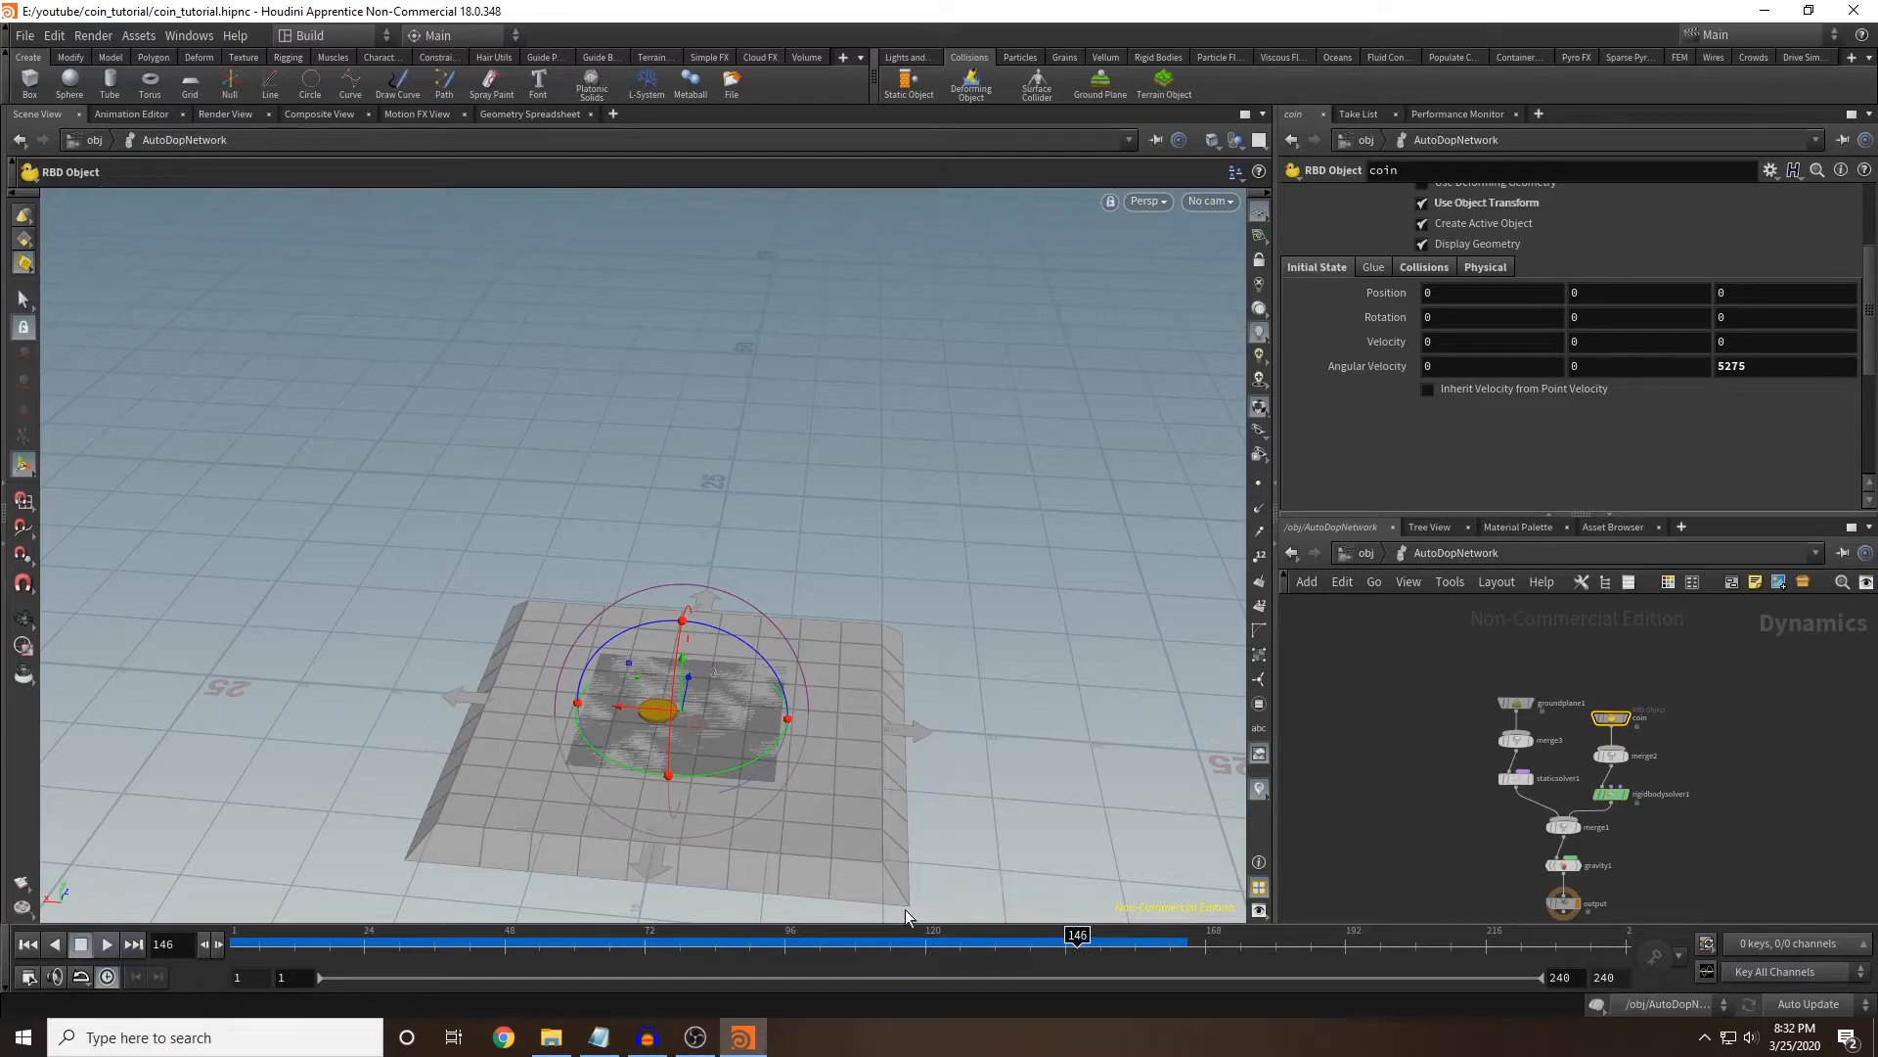
mouse_move(941, 944)
mouse_down()
mouse_move(788, 944)
mouse_move(1023, 913)
mouse_move(1077, 934)
mouse_move(509, 922)
mouse_move(956, 935)
mouse_move(1058, 906)
mouse_move(1077, 934)
mouse_move(792, 931)
mouse_move(956, 921)
mouse_up()
key(ctrl+Up)
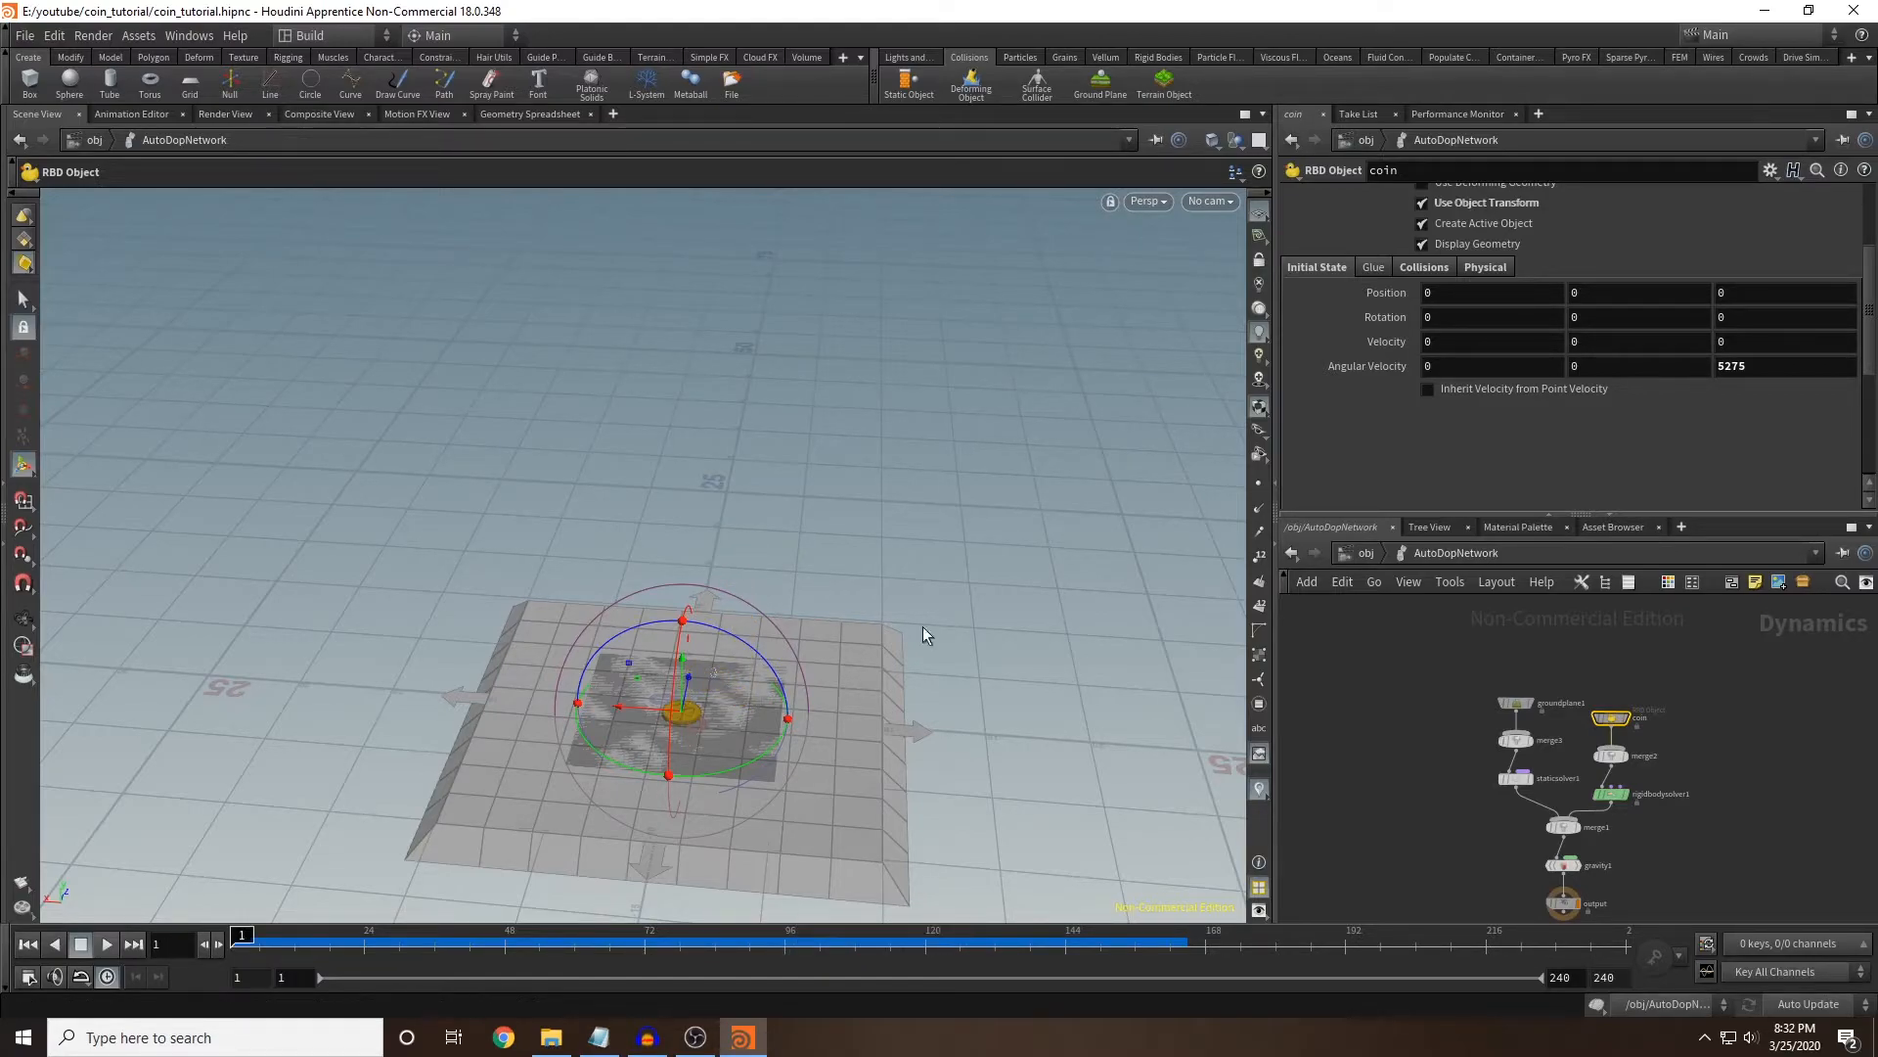
Recheck the coin's Z angular velocity and replay the simulation from the first frame to judge the flip.
click(1784, 373)
key(Return)
mouse_move(245, 936)
mouse_down()
mouse_move(1081, 920)
mouse_move(204, 943)
mouse_move(403, 938)
mouse_move(227, 939)
mouse_up()
drag(244, 937, 149, 883)
click(103, 945)
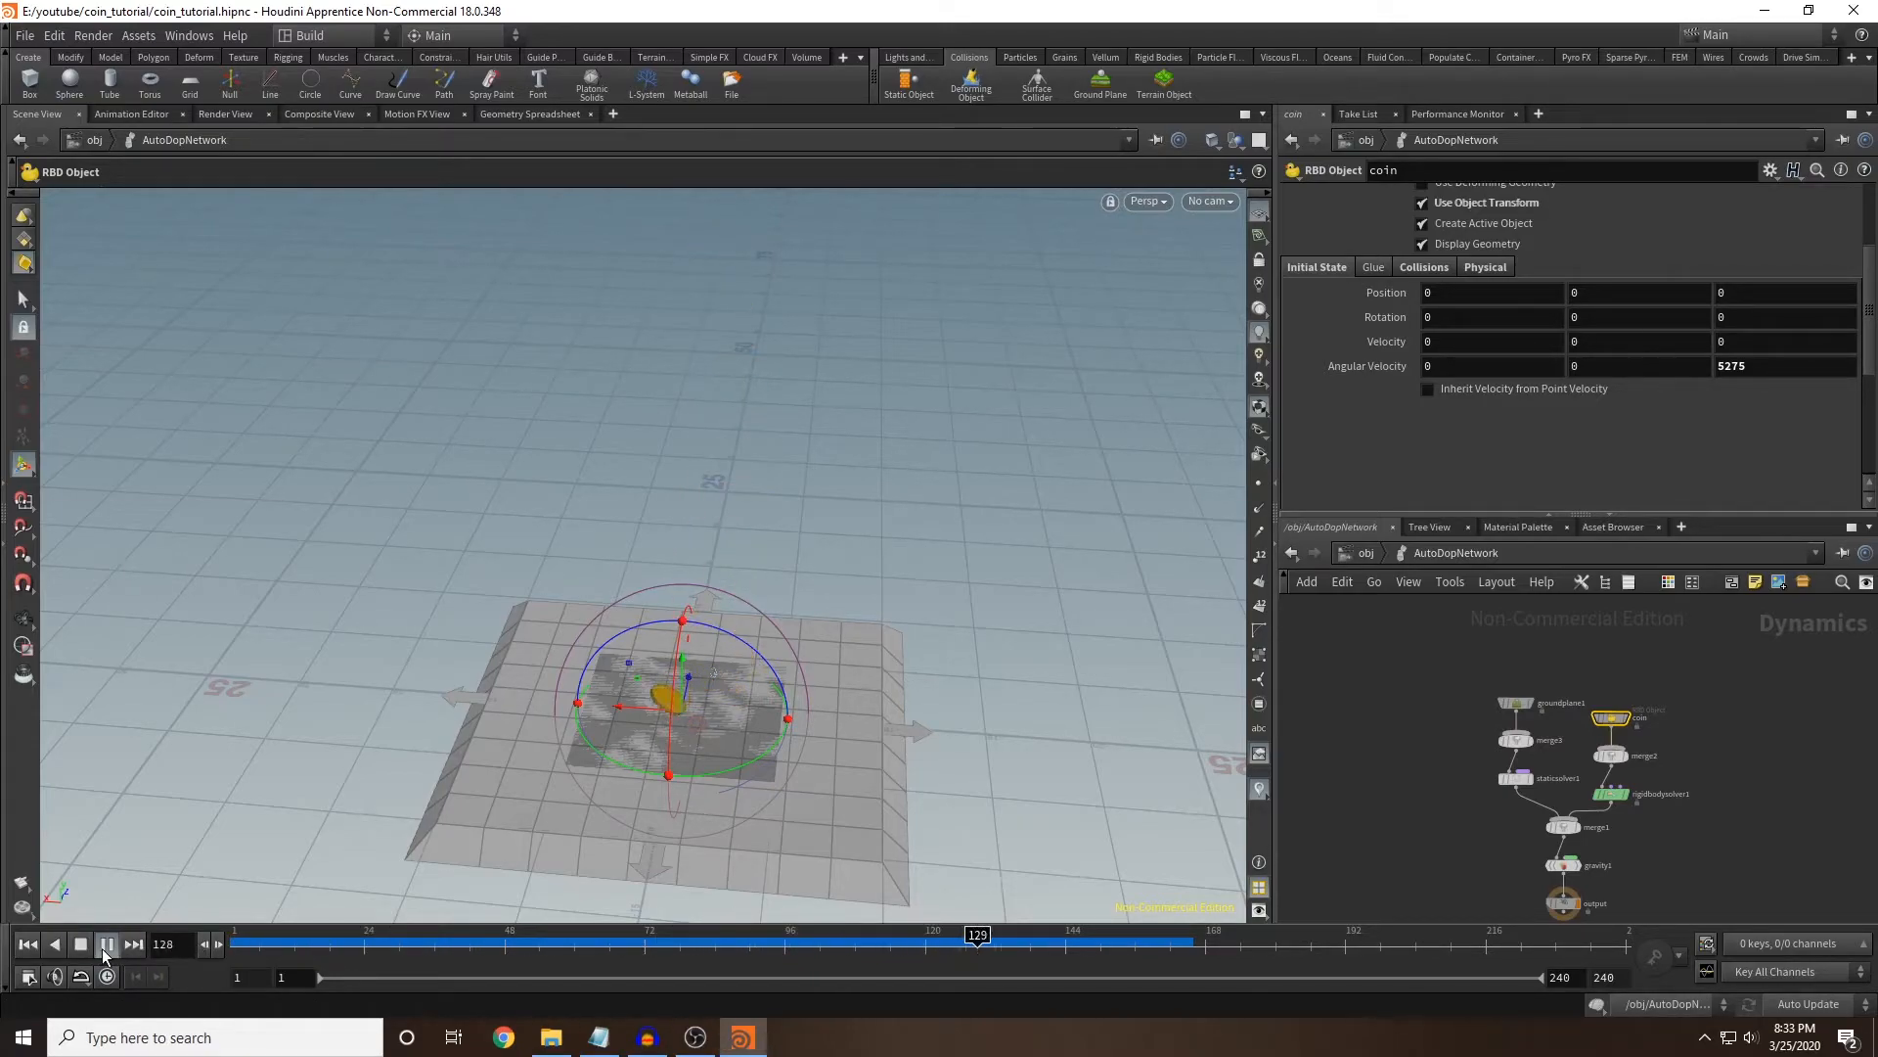
click(101, 947)
drag(290, 956, 235, 947)
click(107, 946)
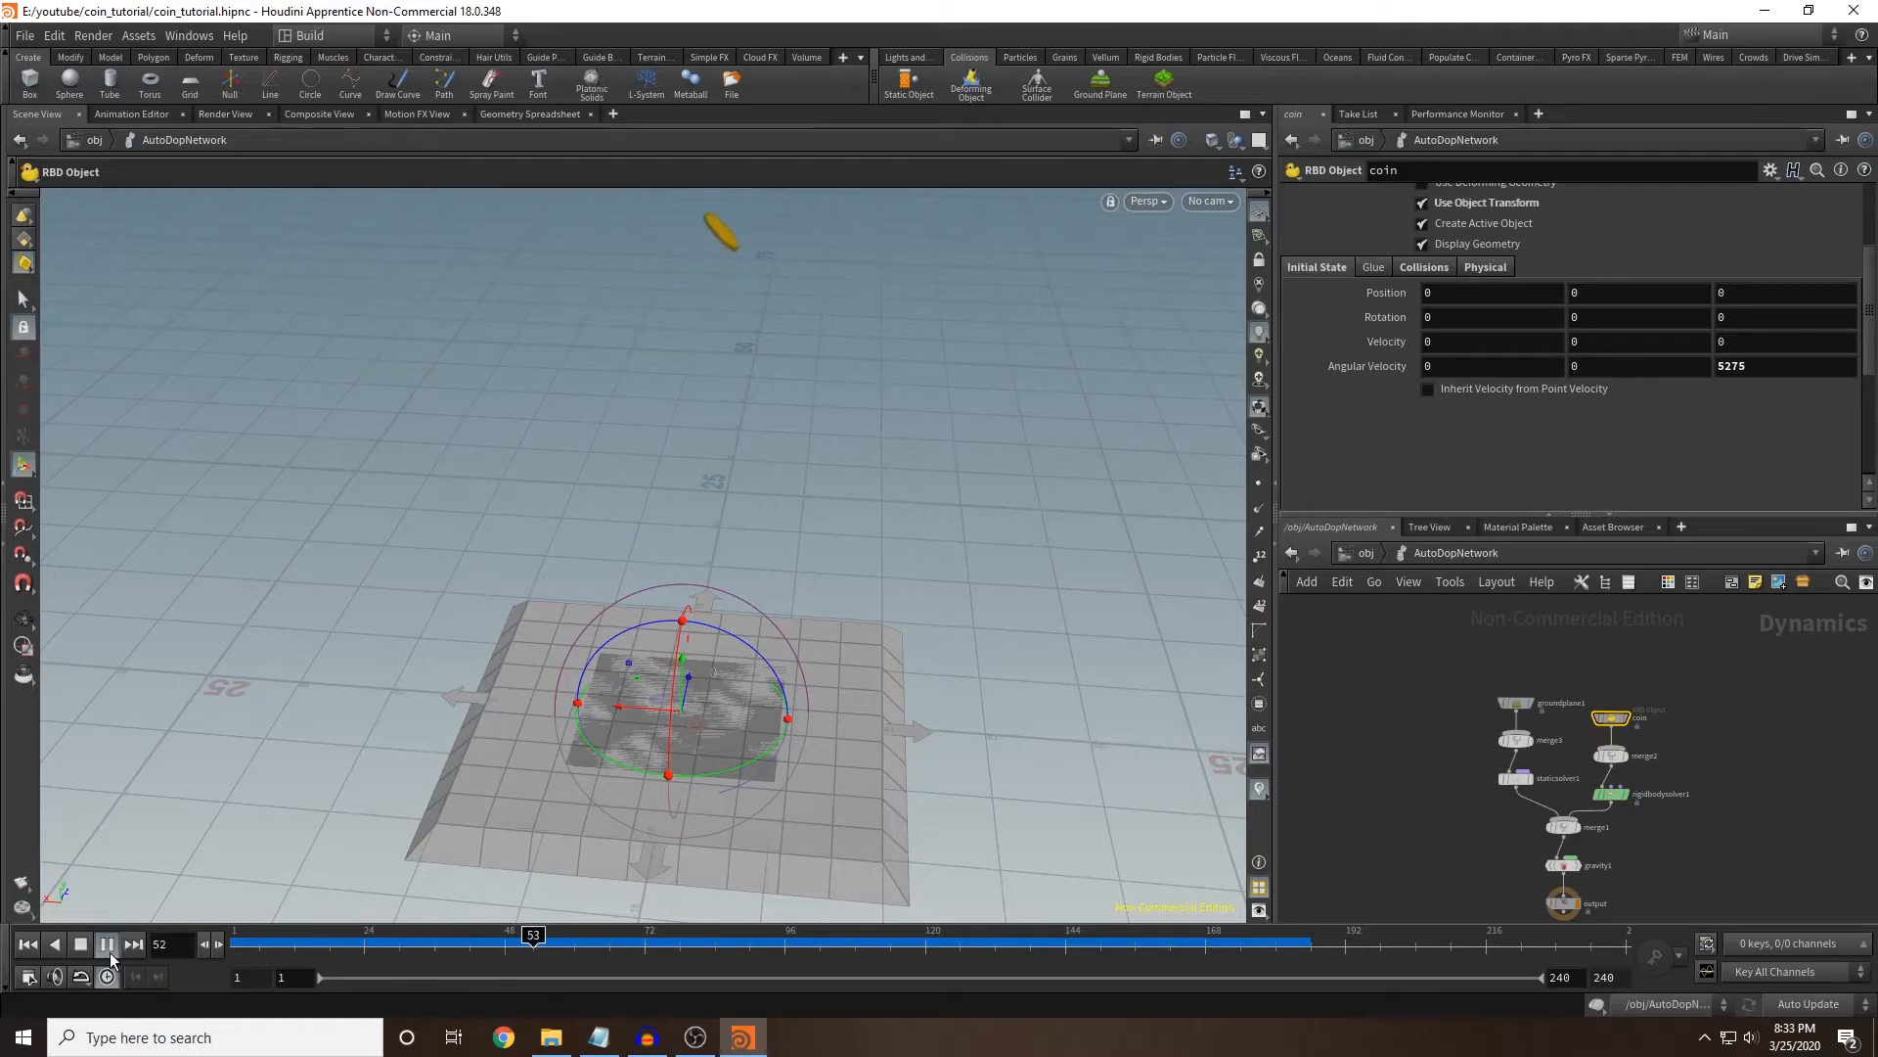
click(107, 946)
Check the playback settings in the Global Animation Options and close them.
click(282, 961)
click(30, 977)
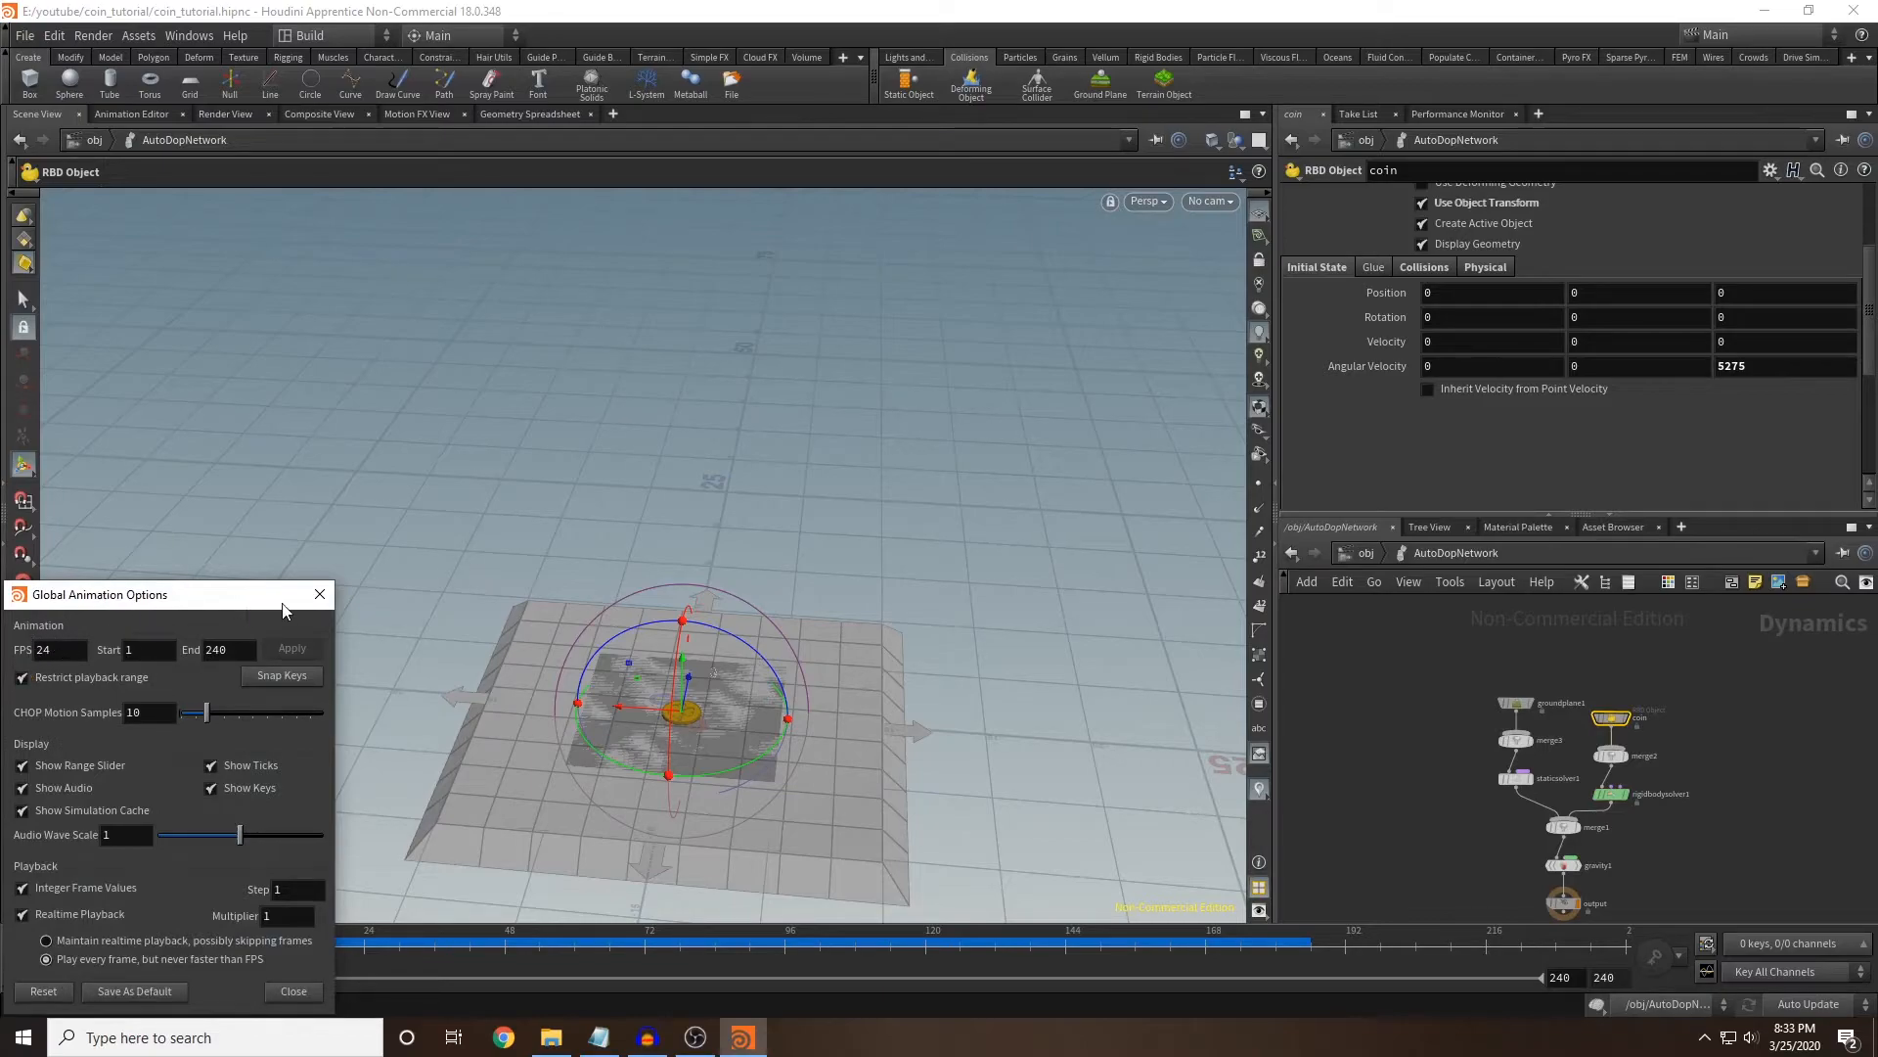
click(319, 594)
key(Up)
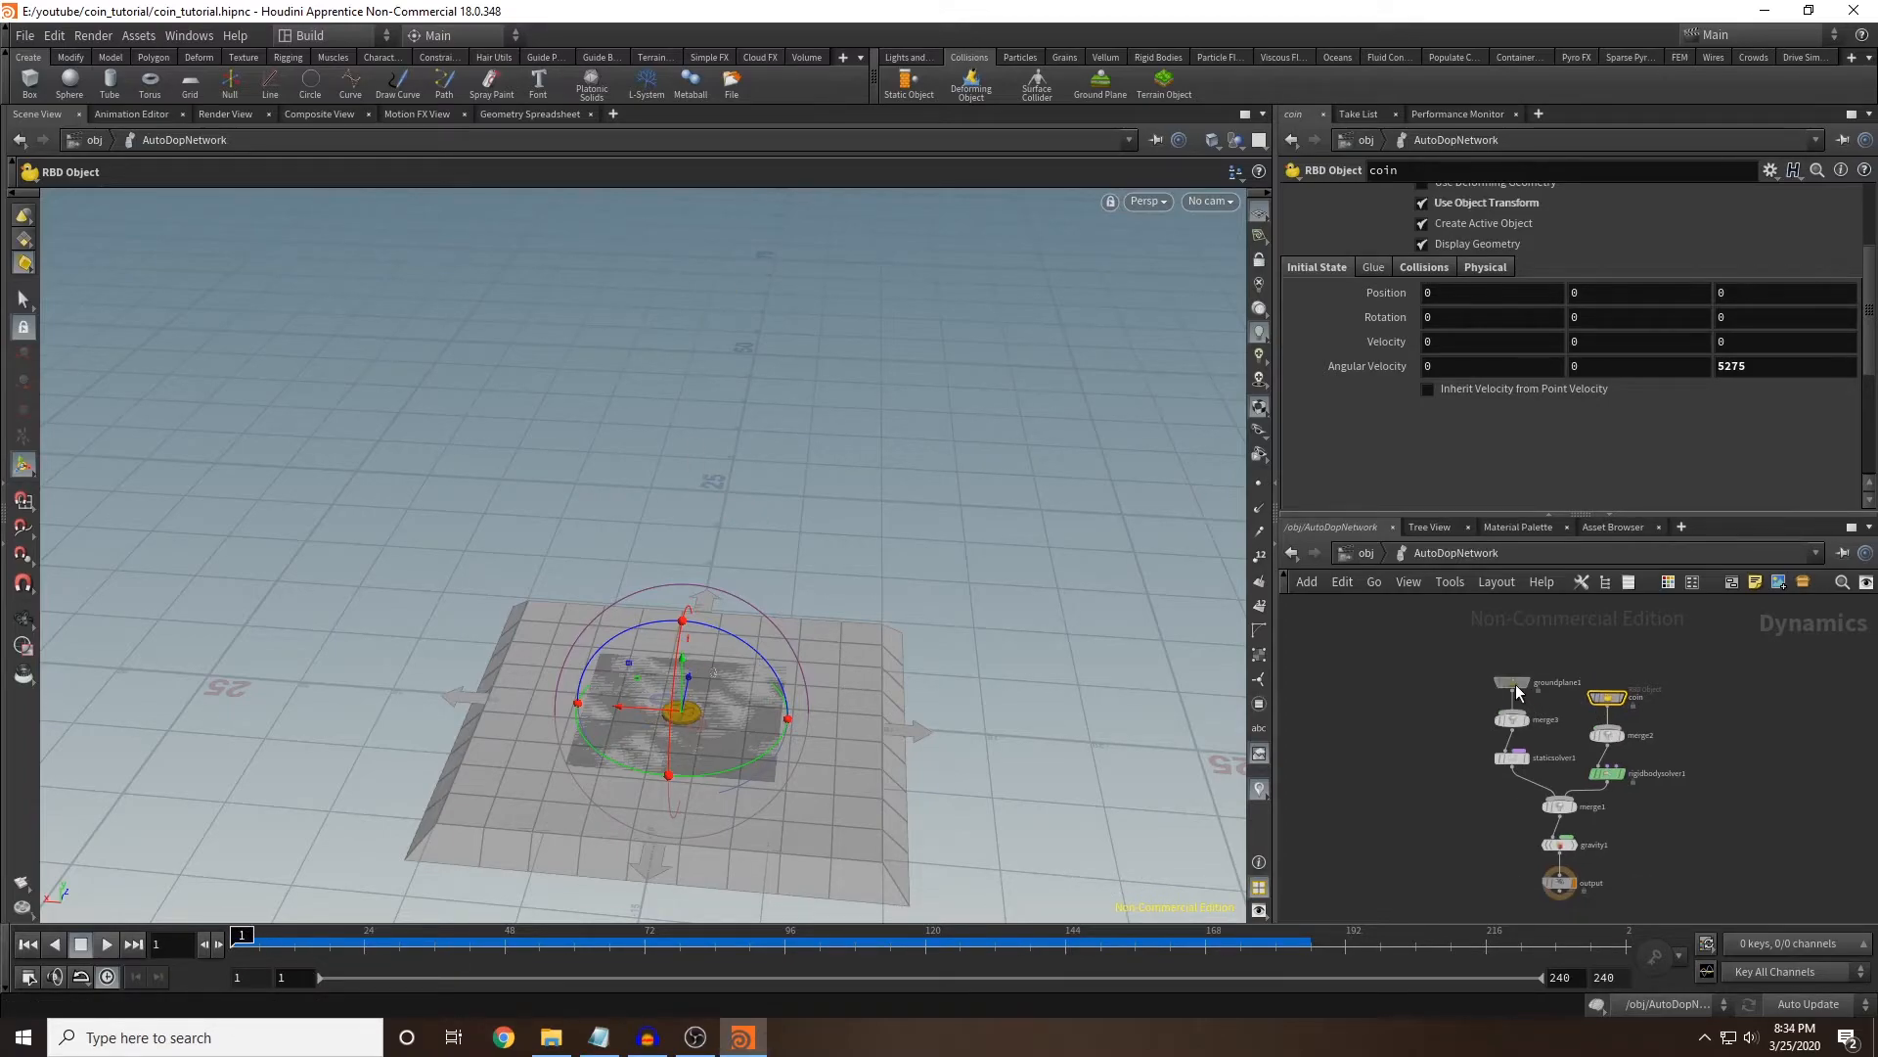
Turn off the ground plane's proxy geometry display and hide groundplane_object1 at object level.
click(1514, 683)
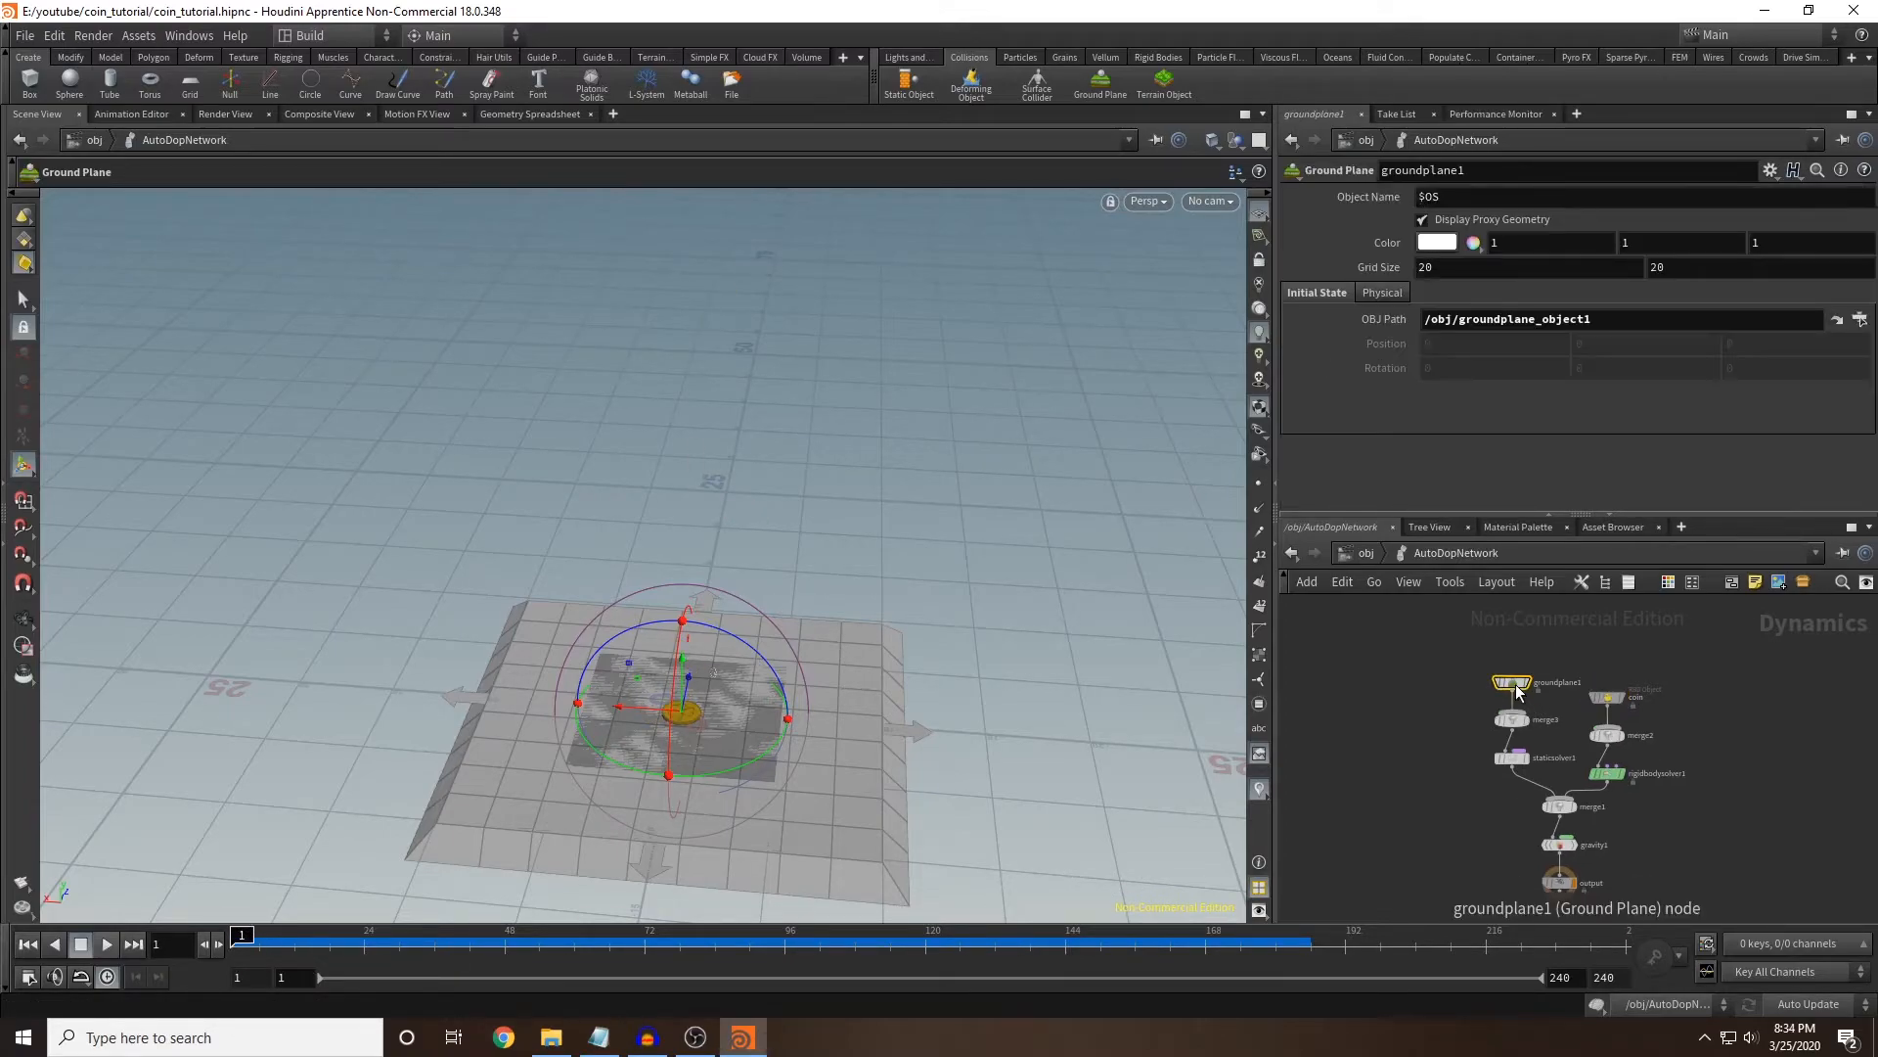
click(1422, 219)
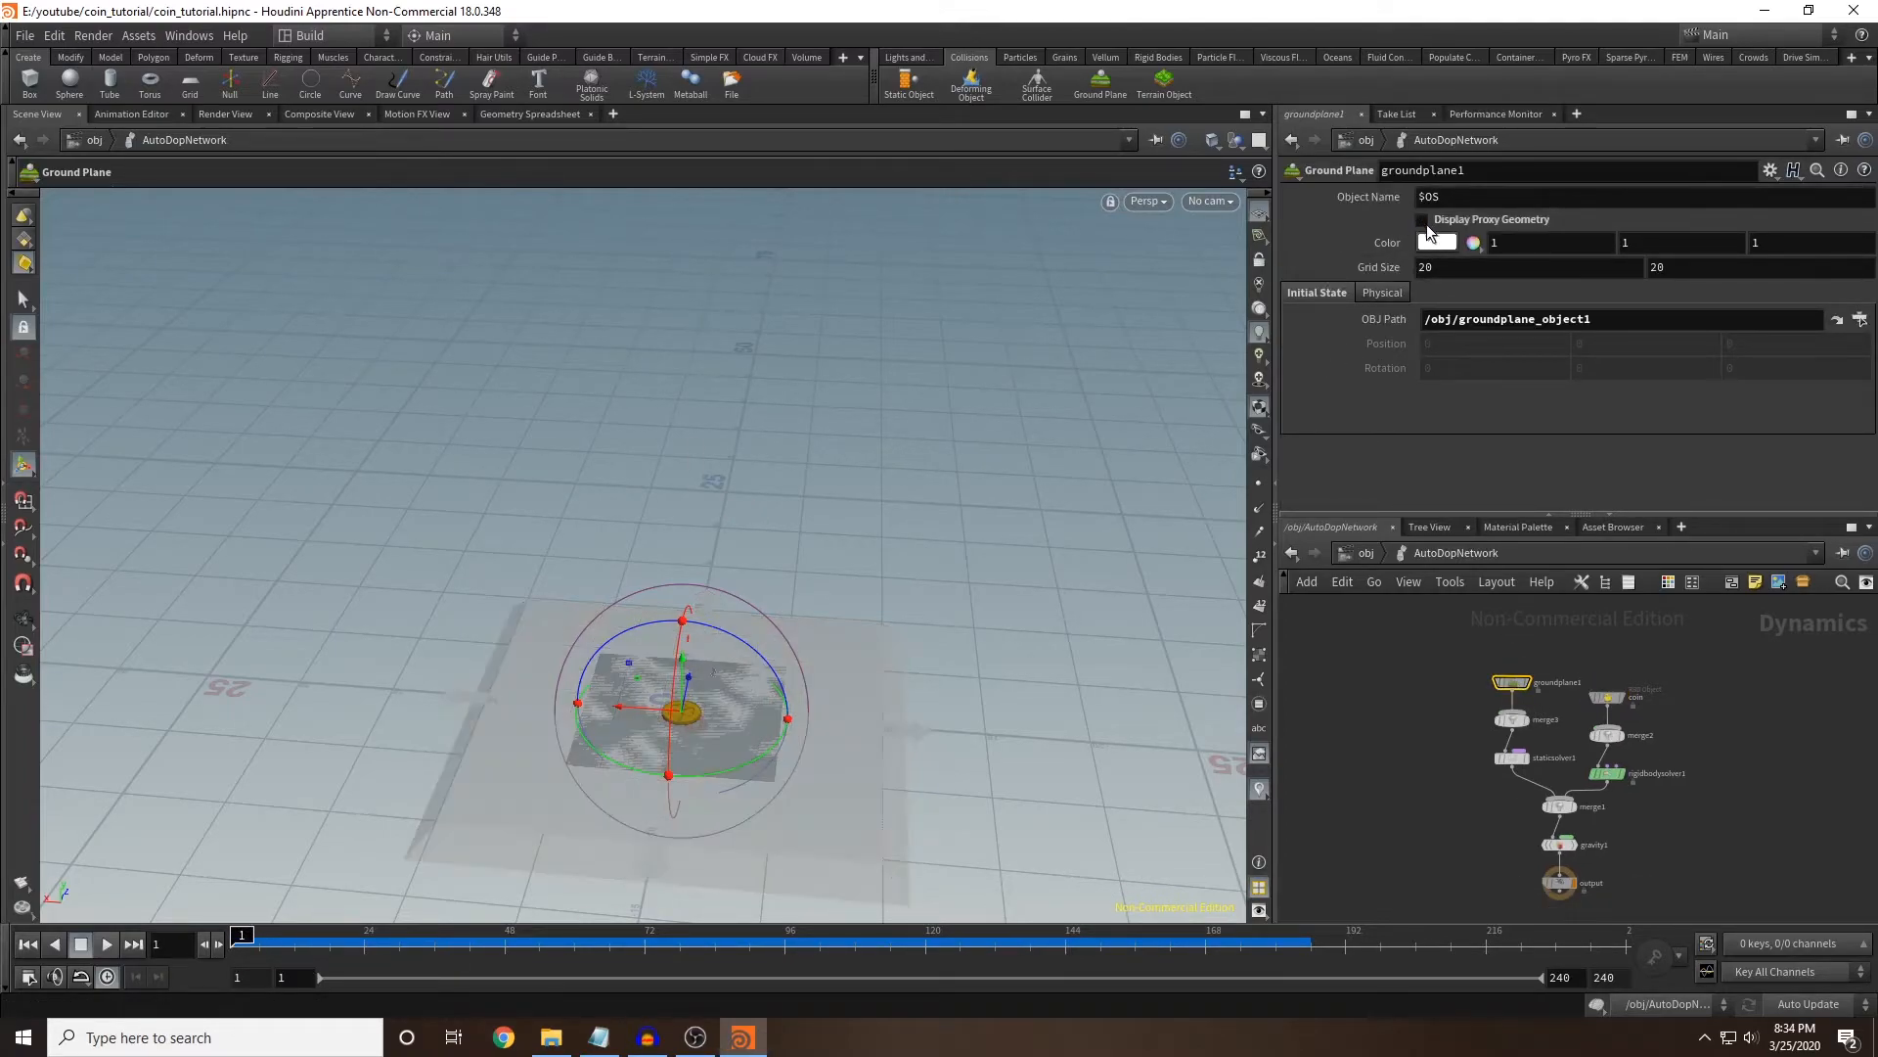
click(1367, 558)
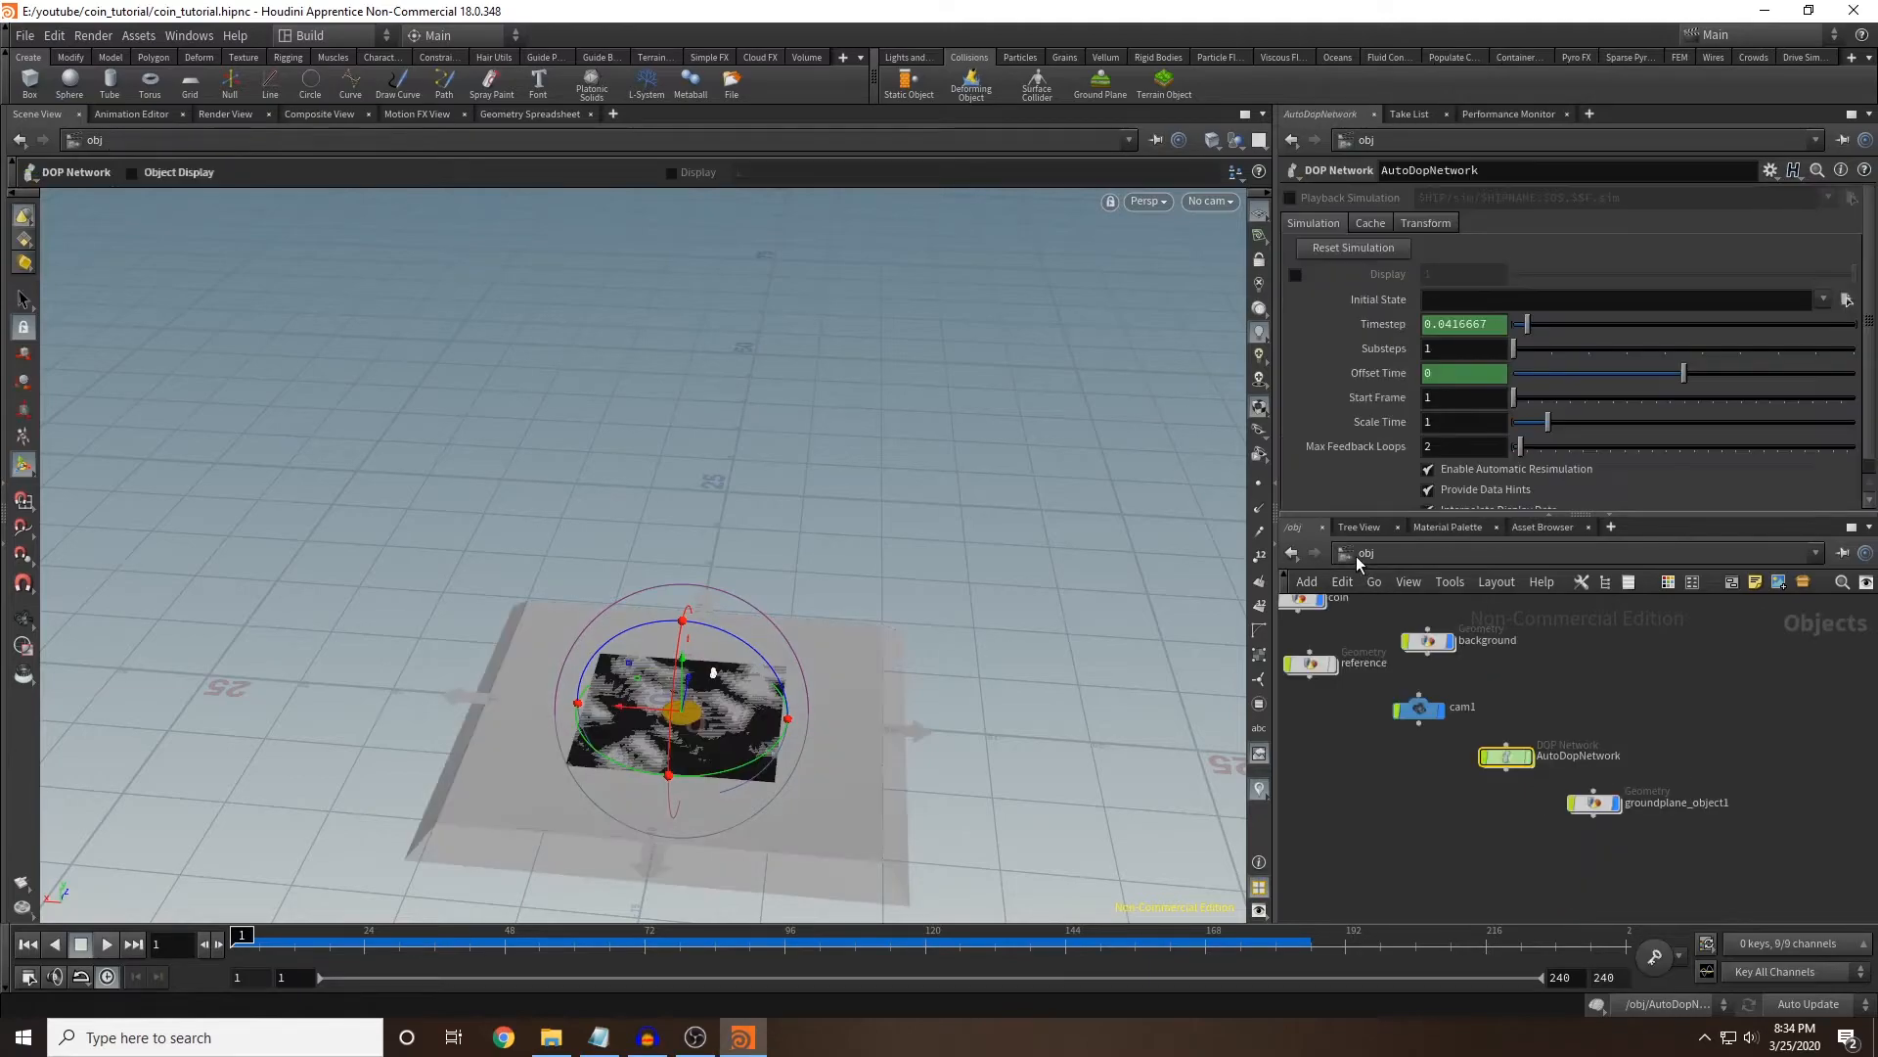
click(1617, 804)
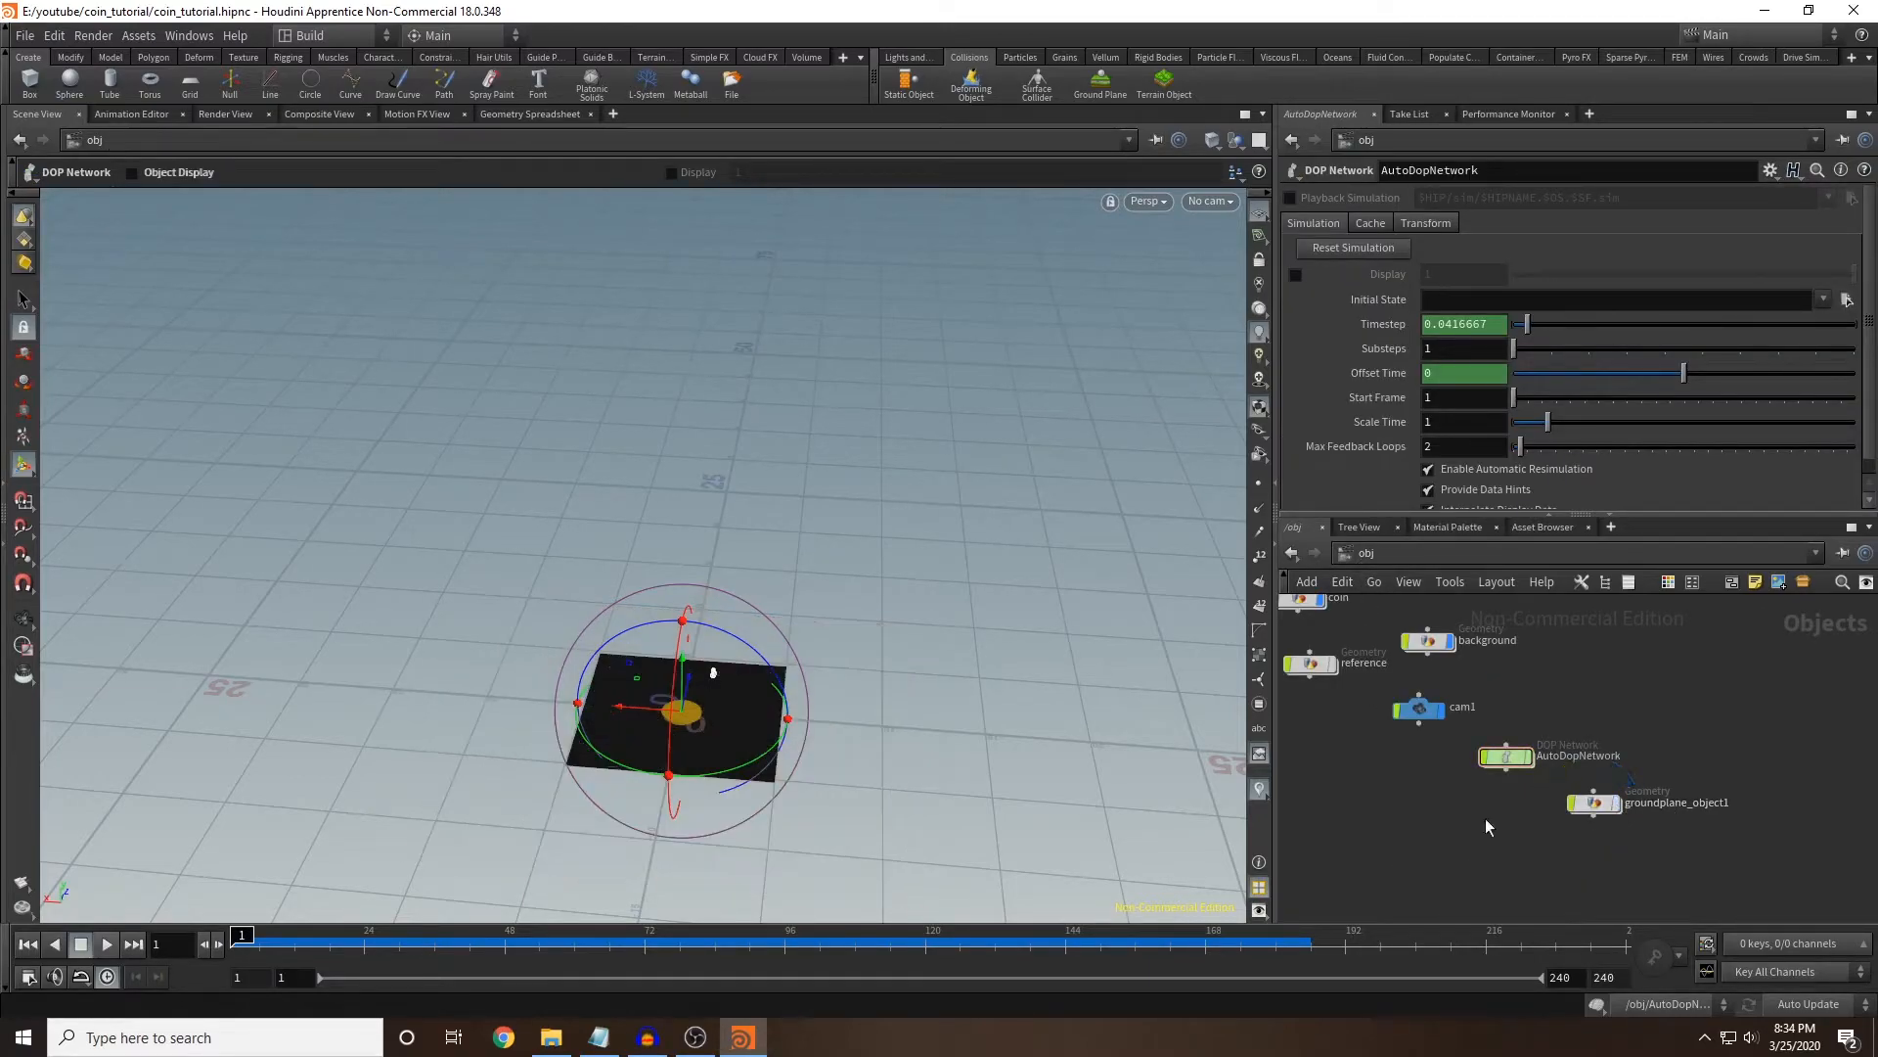
key(Escape)
drag(885, 706, 857, 517)
alt+middle_drag(857, 517, 633, 749)
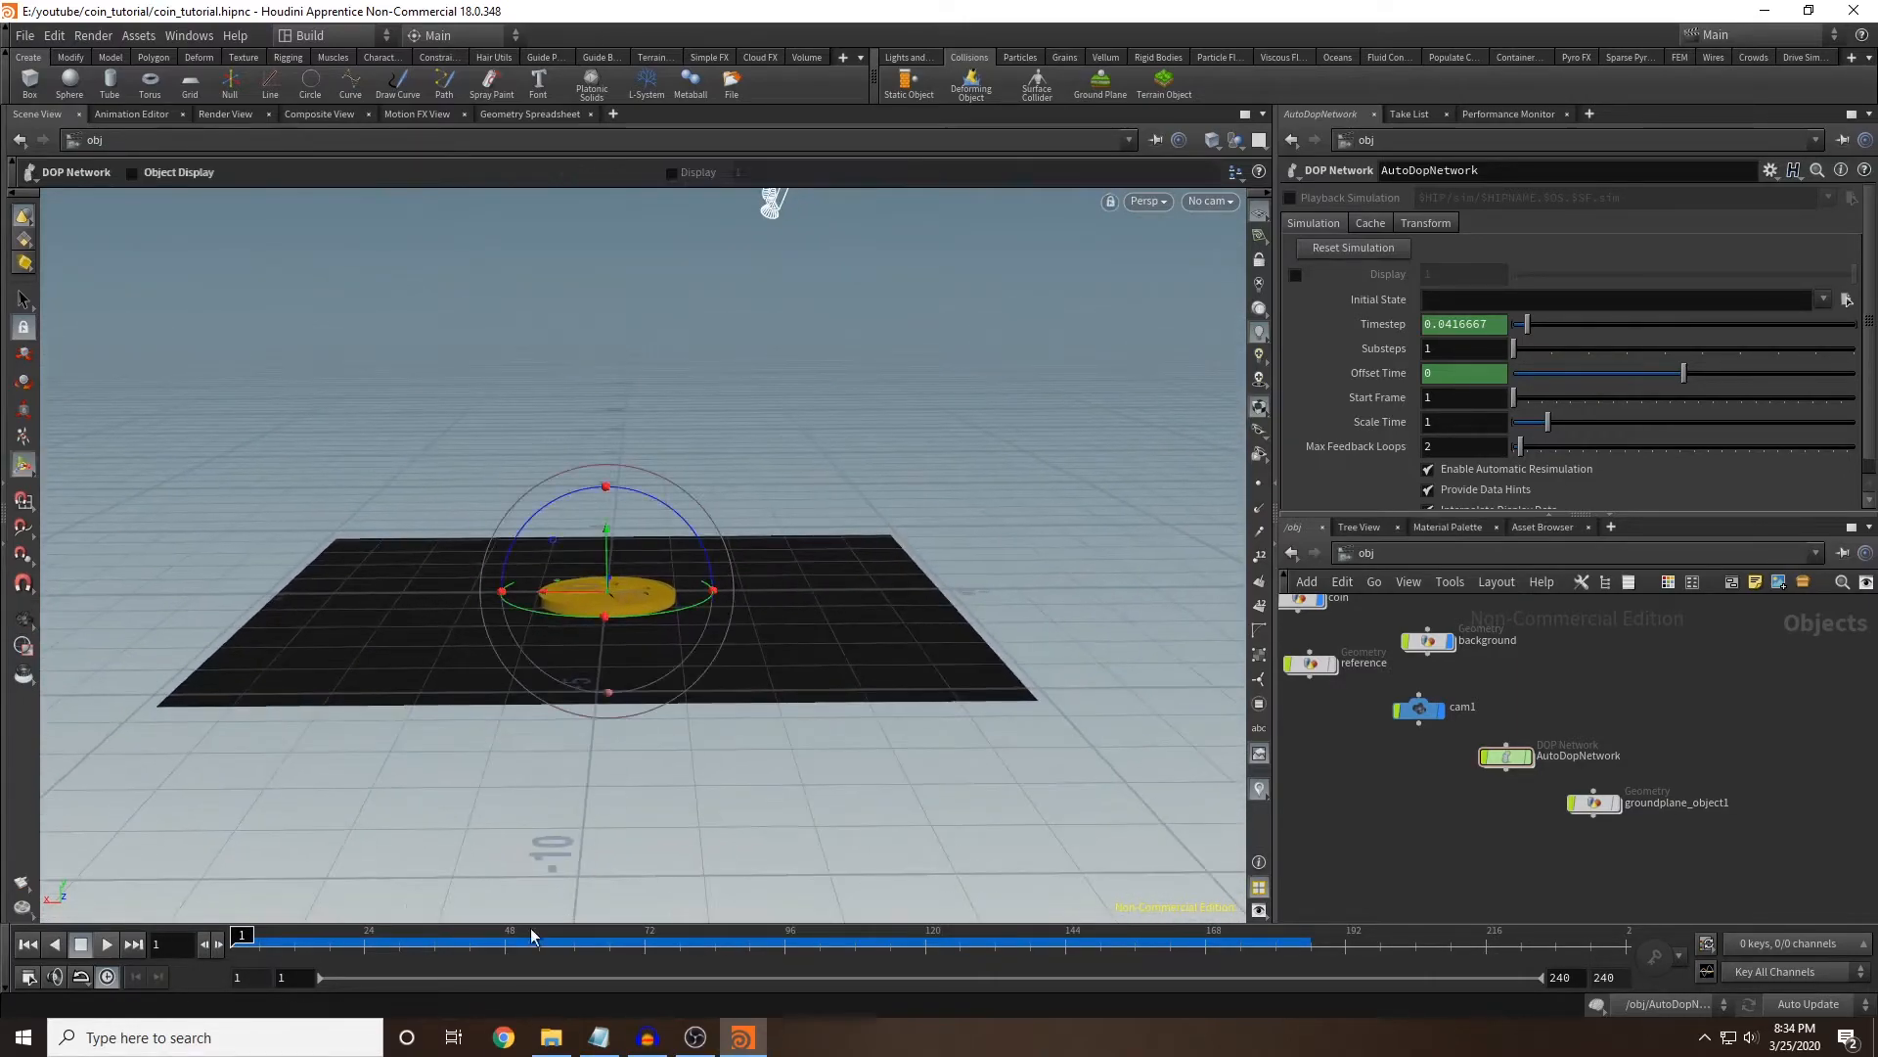
Set the background object's grid to a size of 40 by 40 with 2 rows and 2 columns.
key(h)
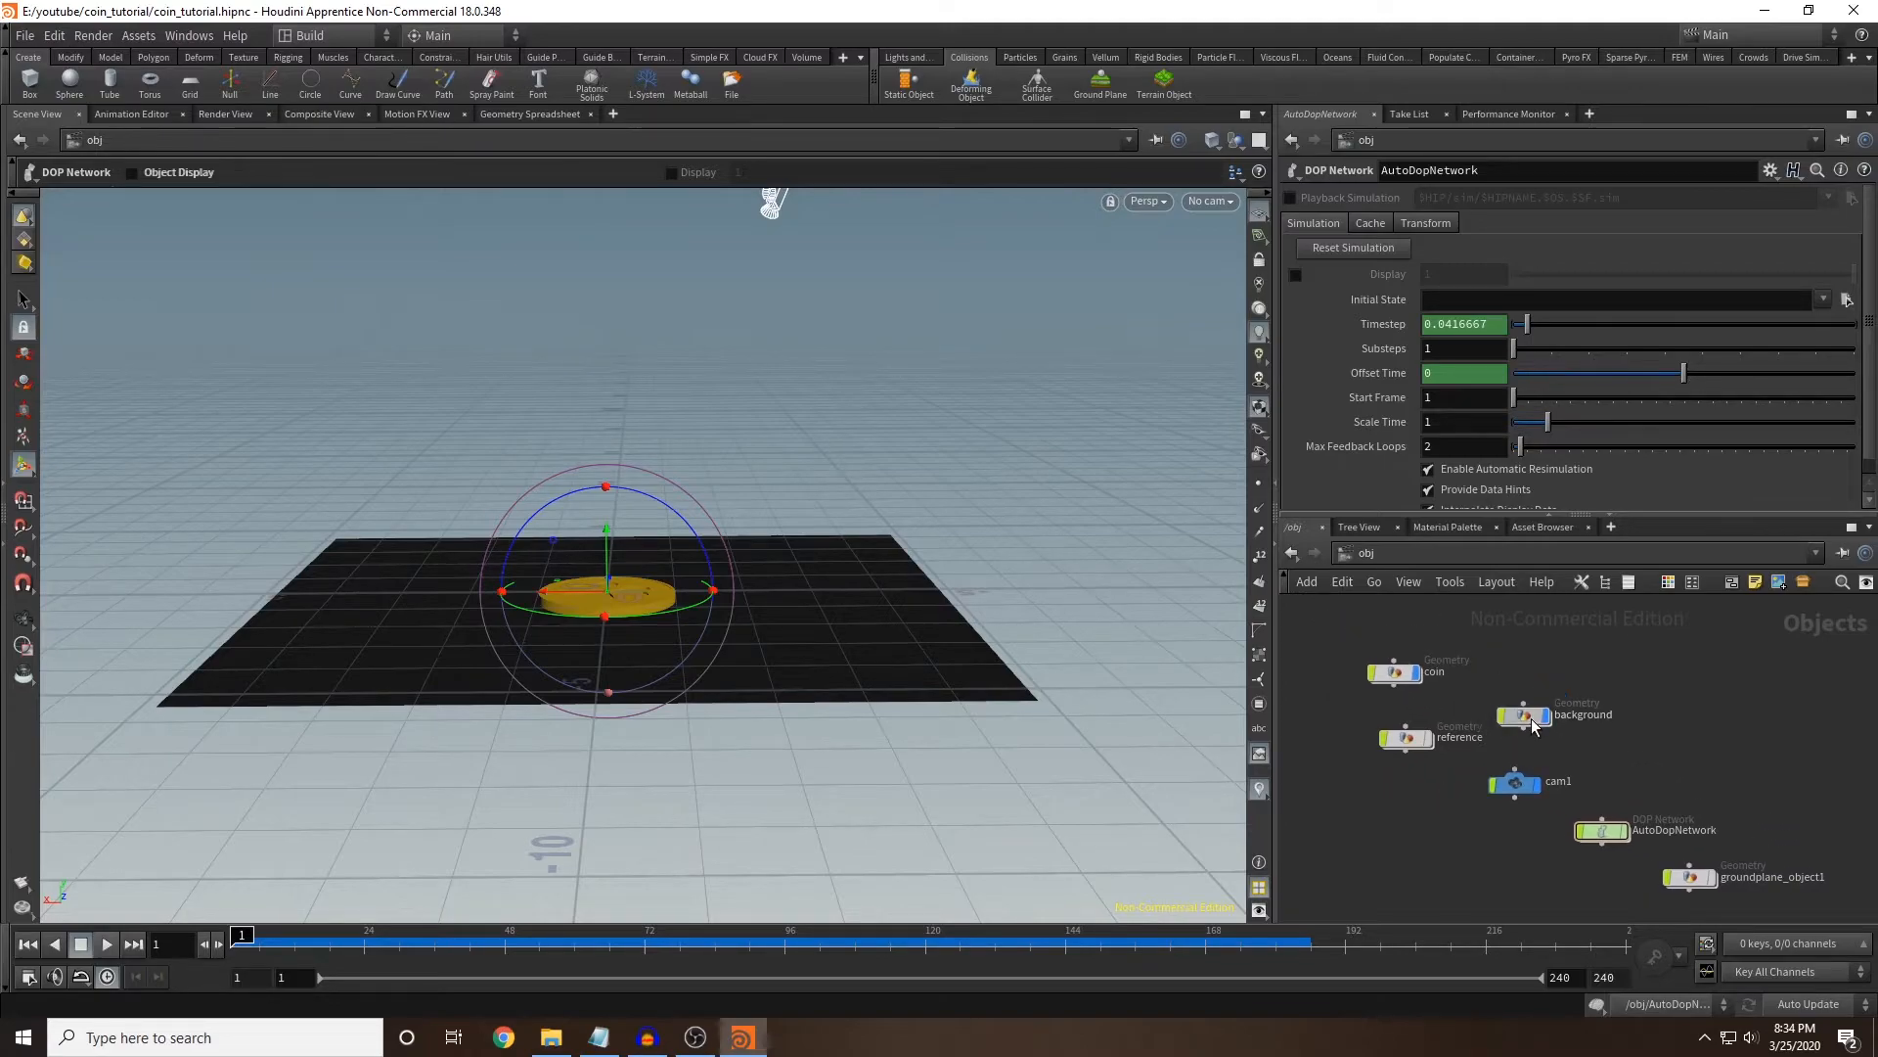
double_click(1524, 716)
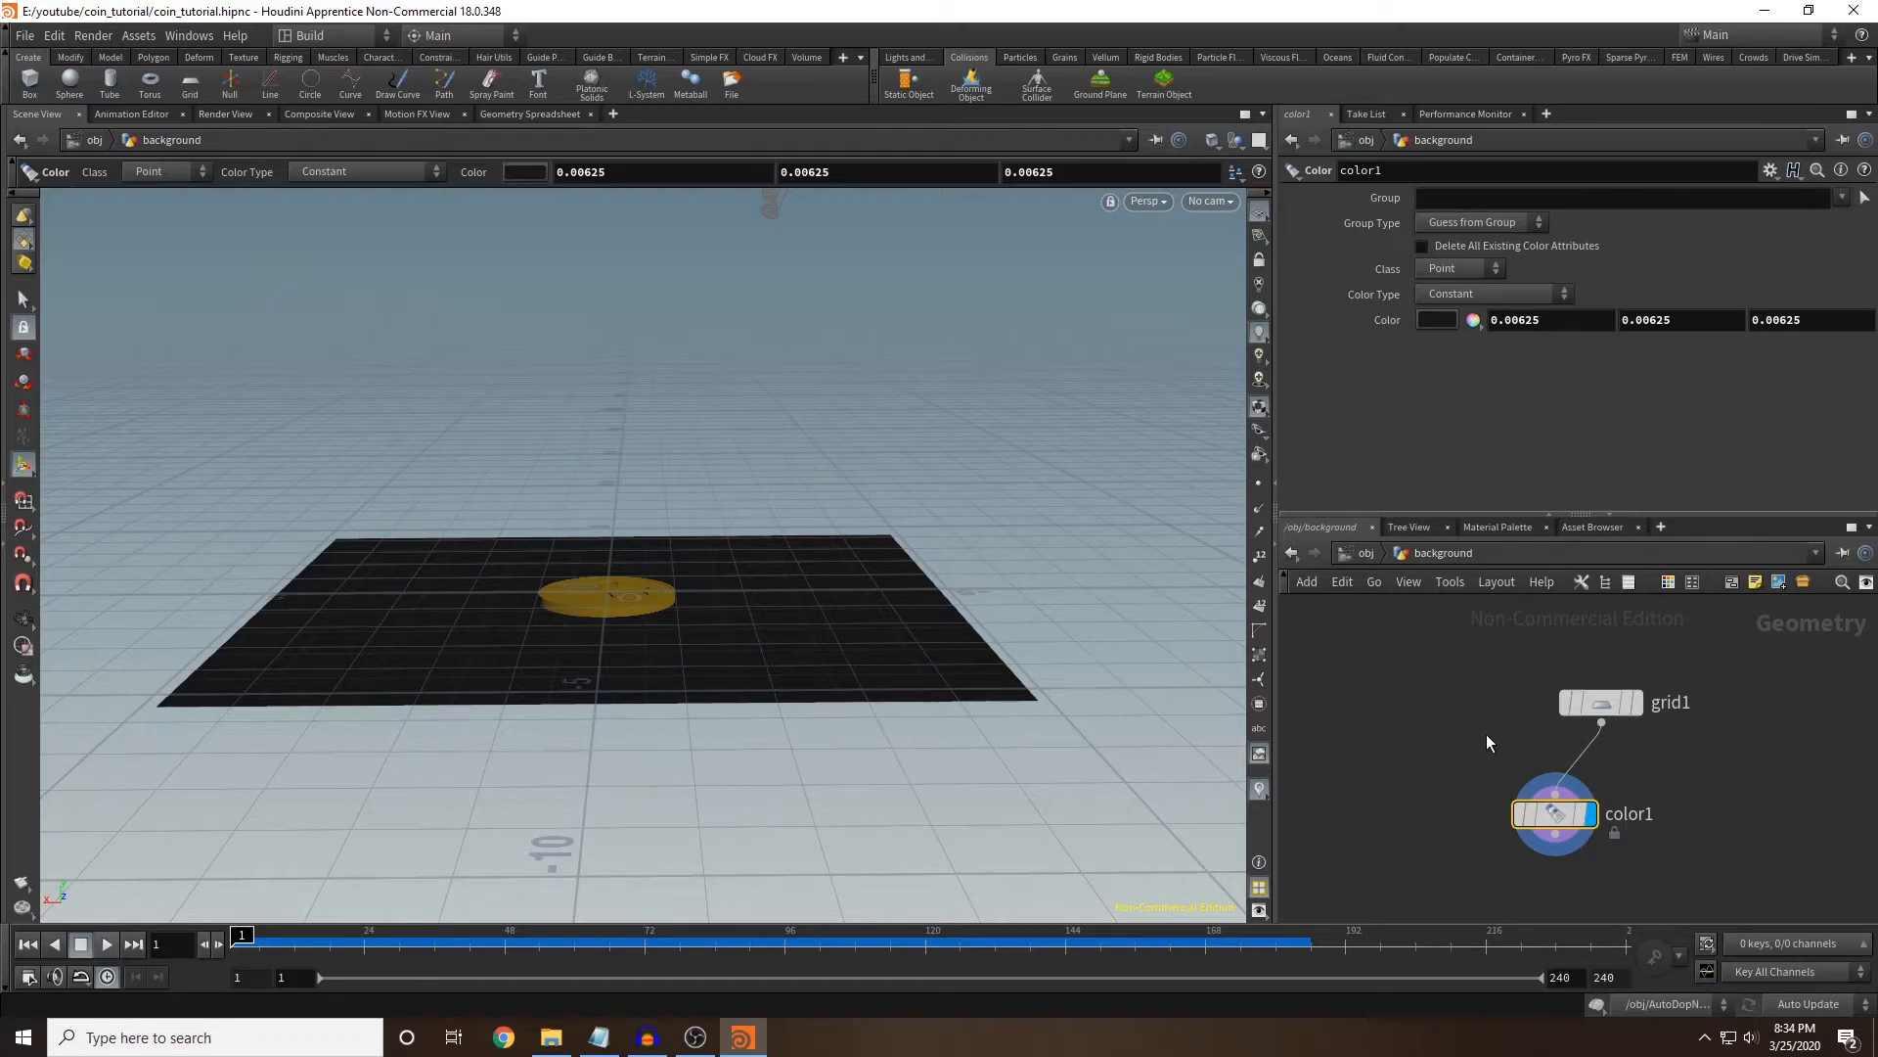
click(1605, 705)
middle_drag(1394, 270, 1438, 209)
alt+drag(805, 482, 818, 524)
alt+right_drag(818, 524, 838, 667)
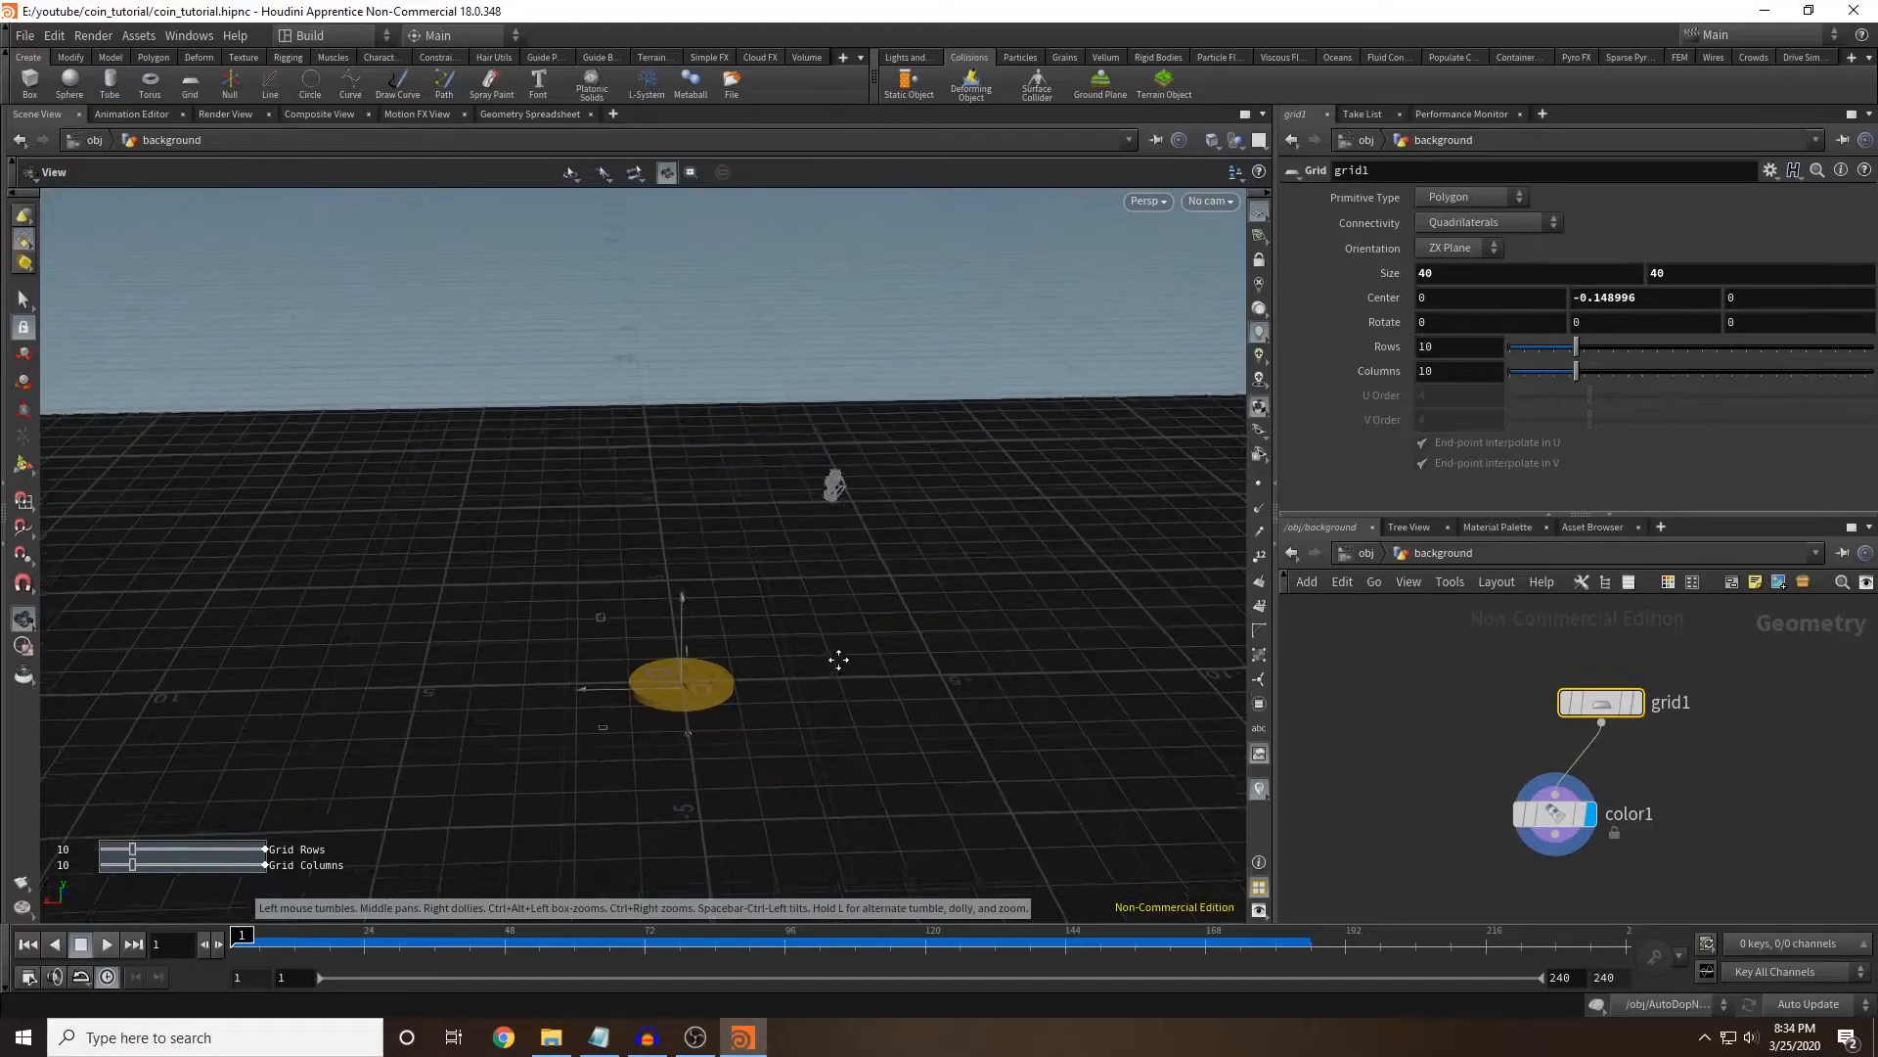
alt+middle_drag(838, 667, 815, 534)
drag(1481, 352, 1212, 373)
text(2)
key(Tab)
text(2)
key(Return)
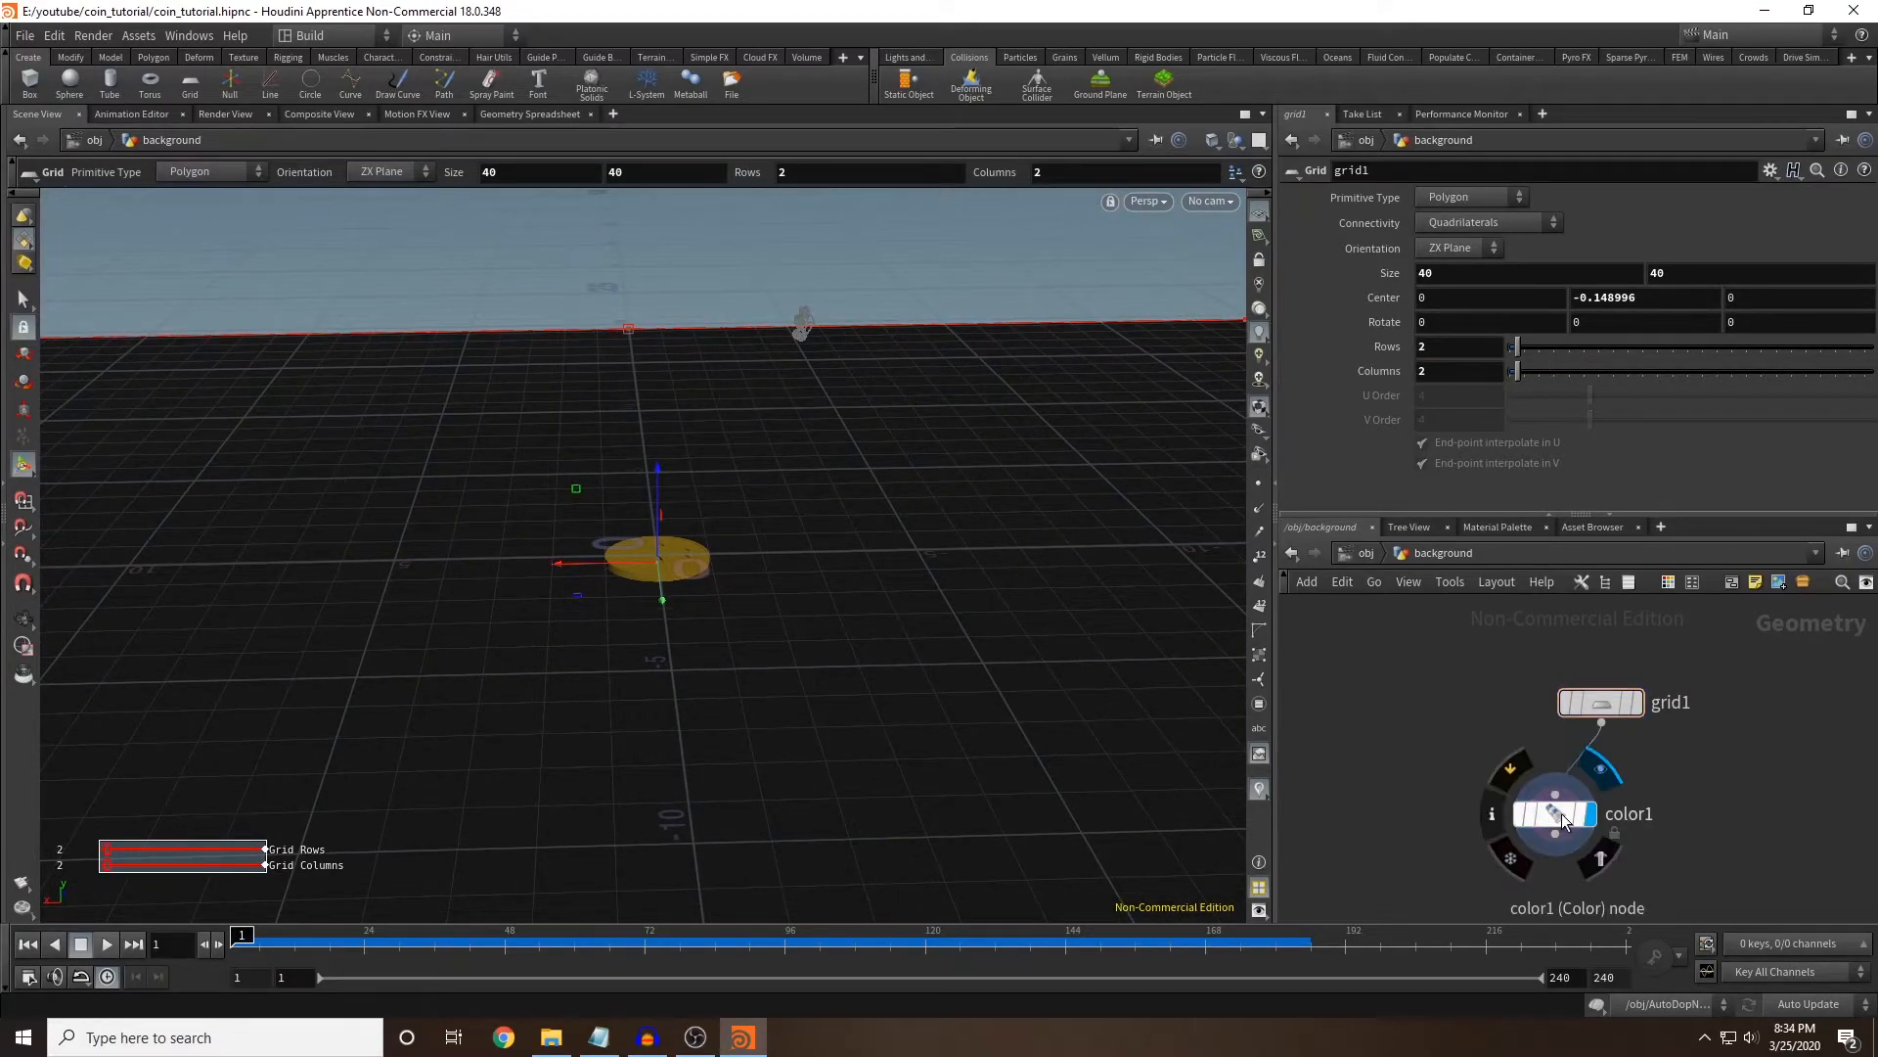
Delete the color node from the background geometry and return to object level.
click(1561, 813)
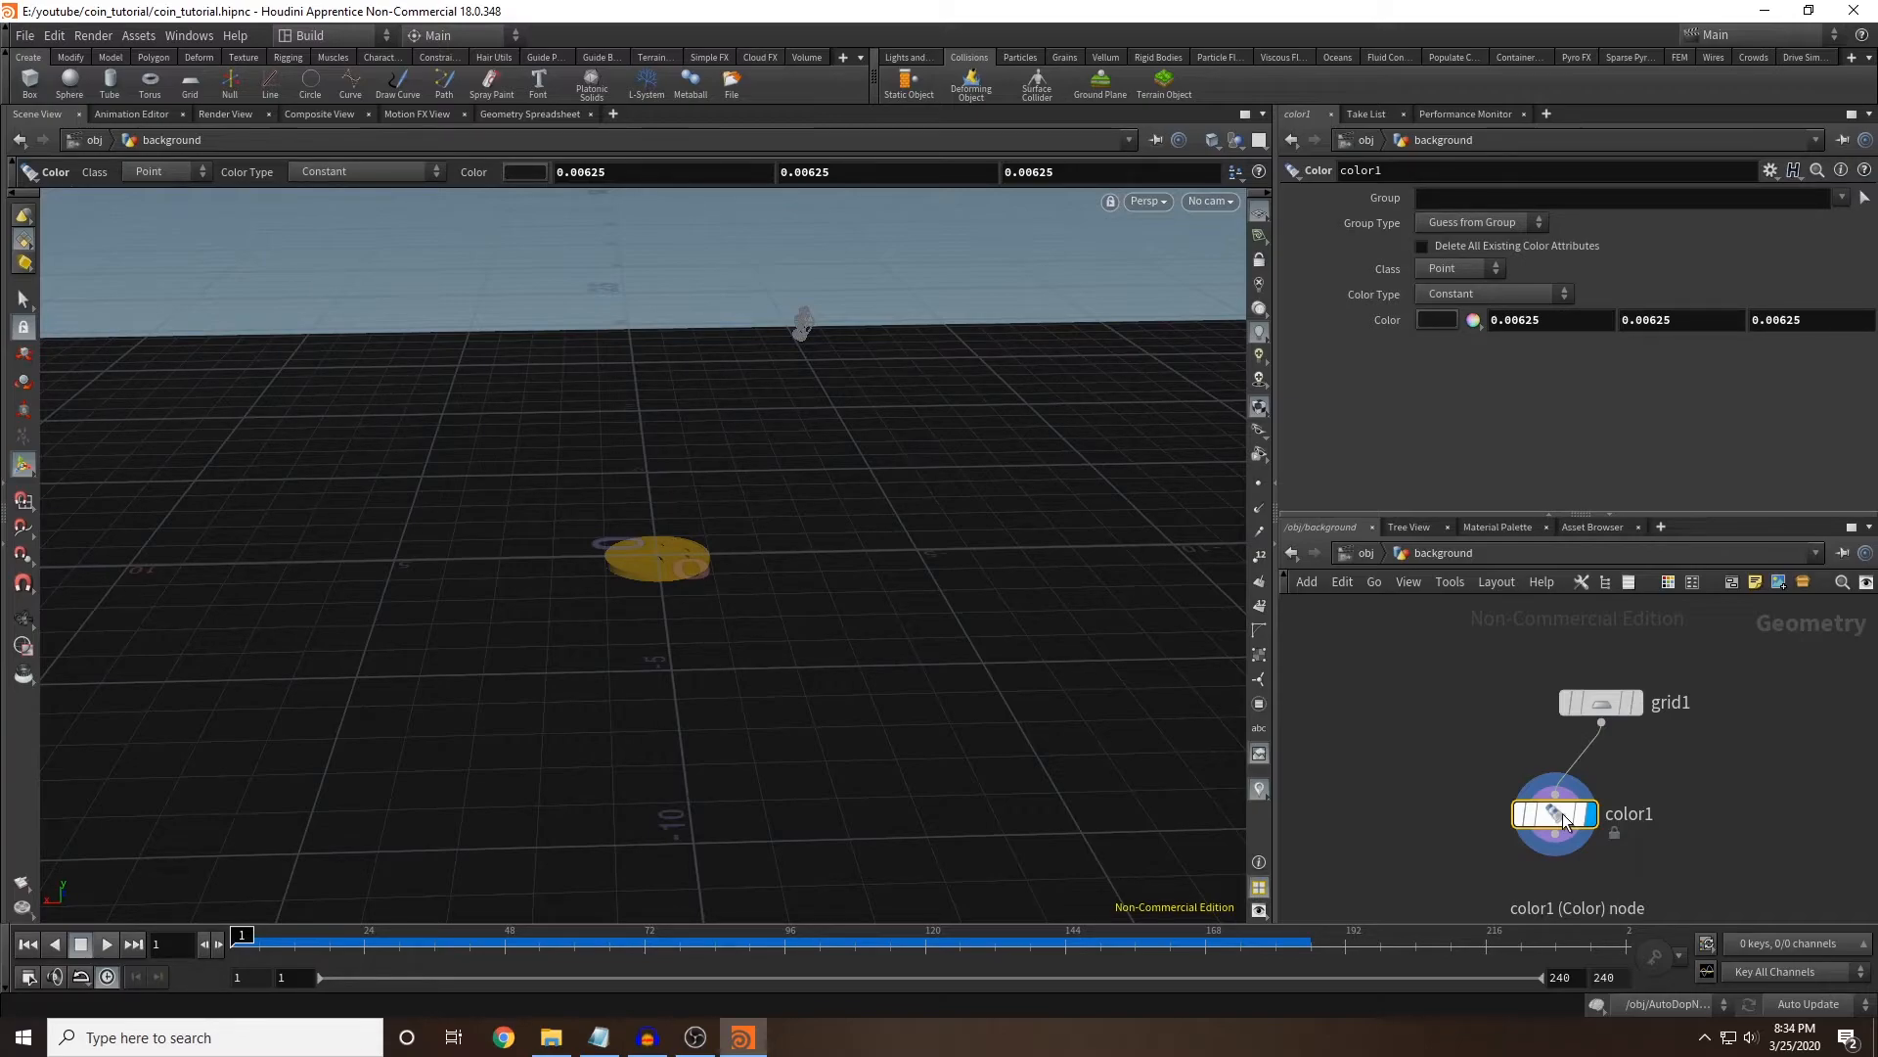
key(Delete)
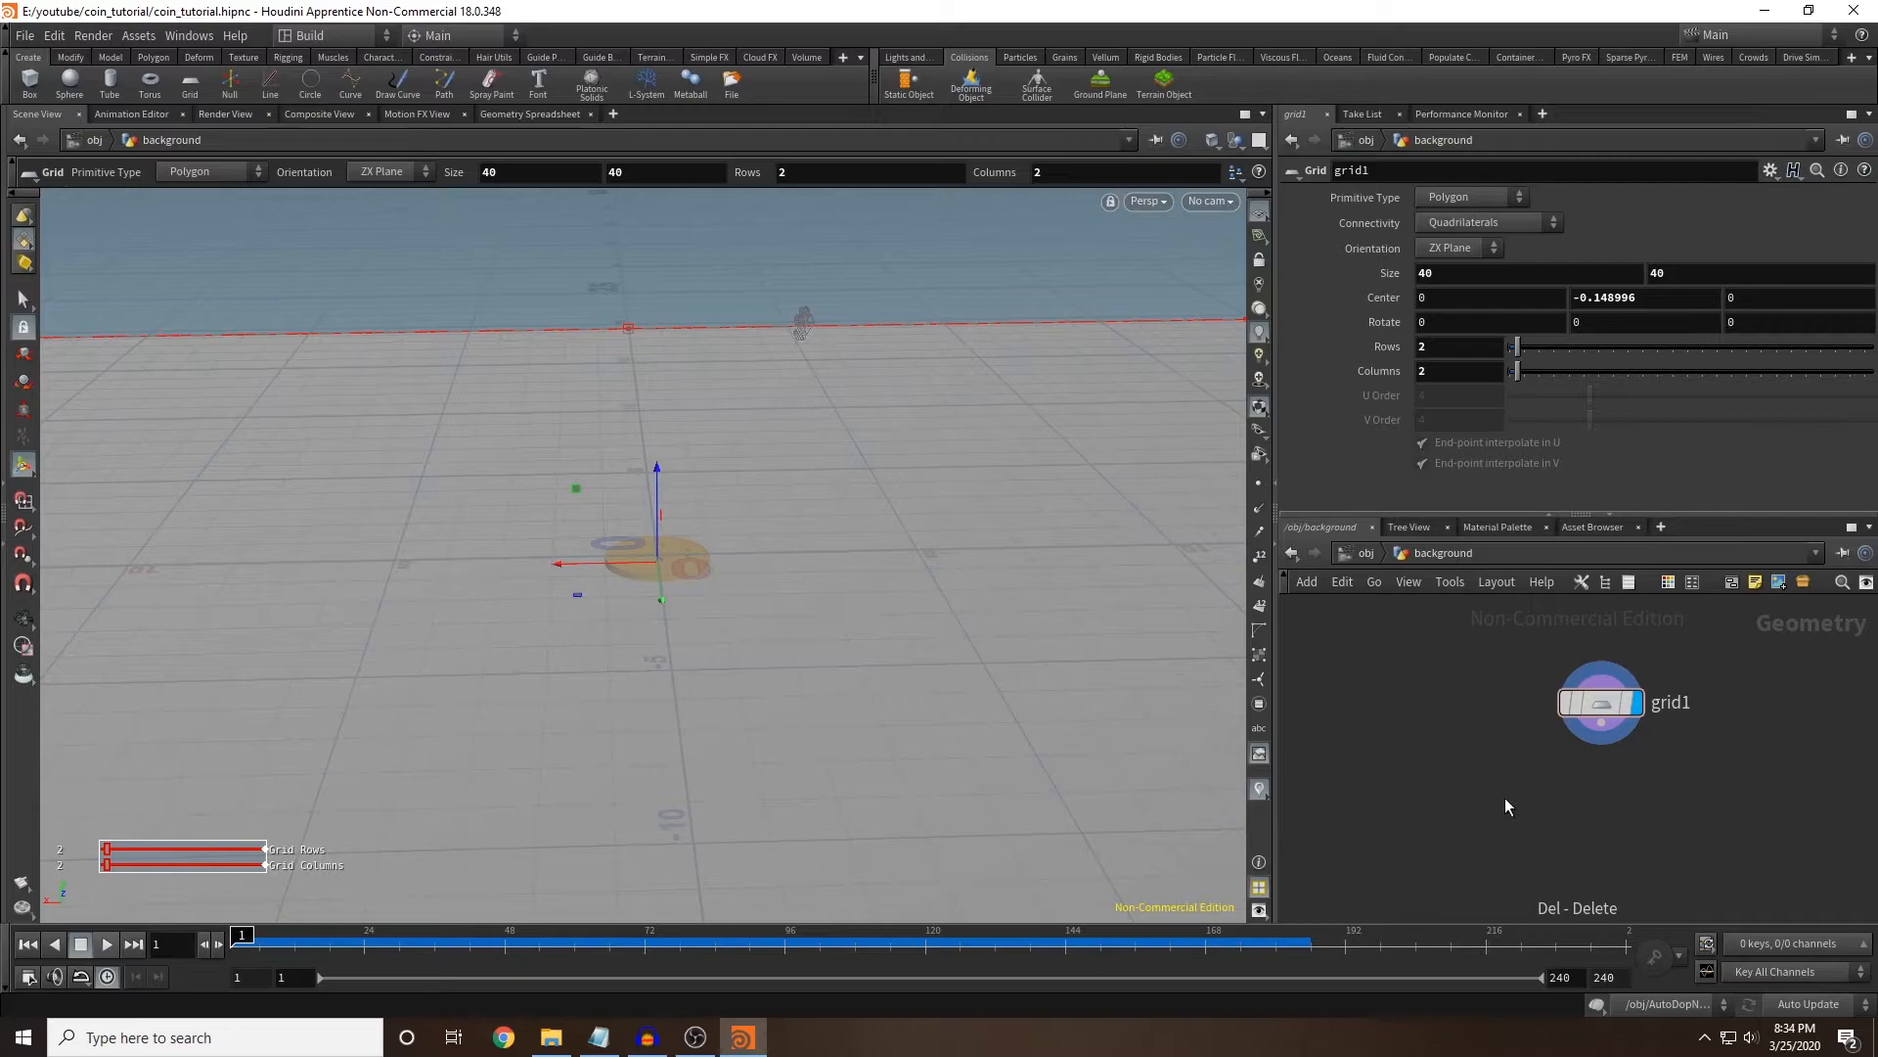
key(u)
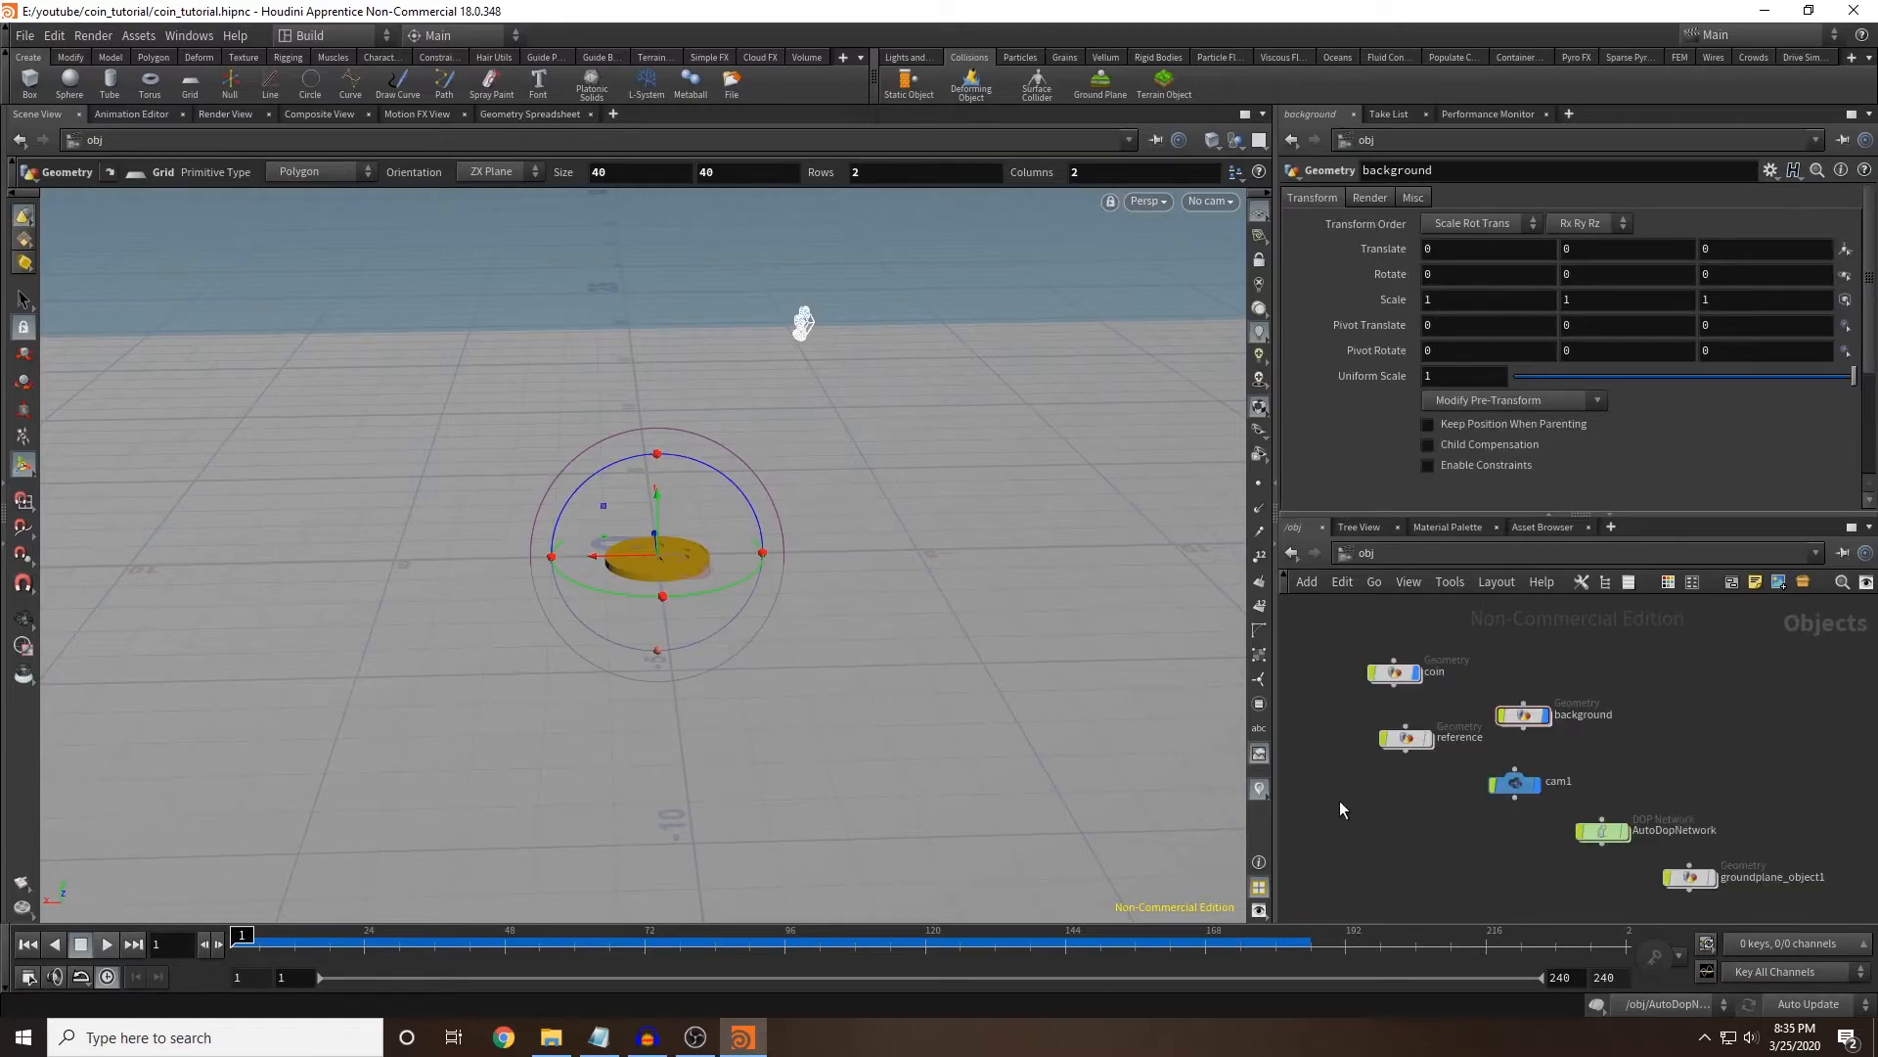
Delete the color node between boolean1 and rest1 in the coin geometry and return to object level.
double_click(1397, 674)
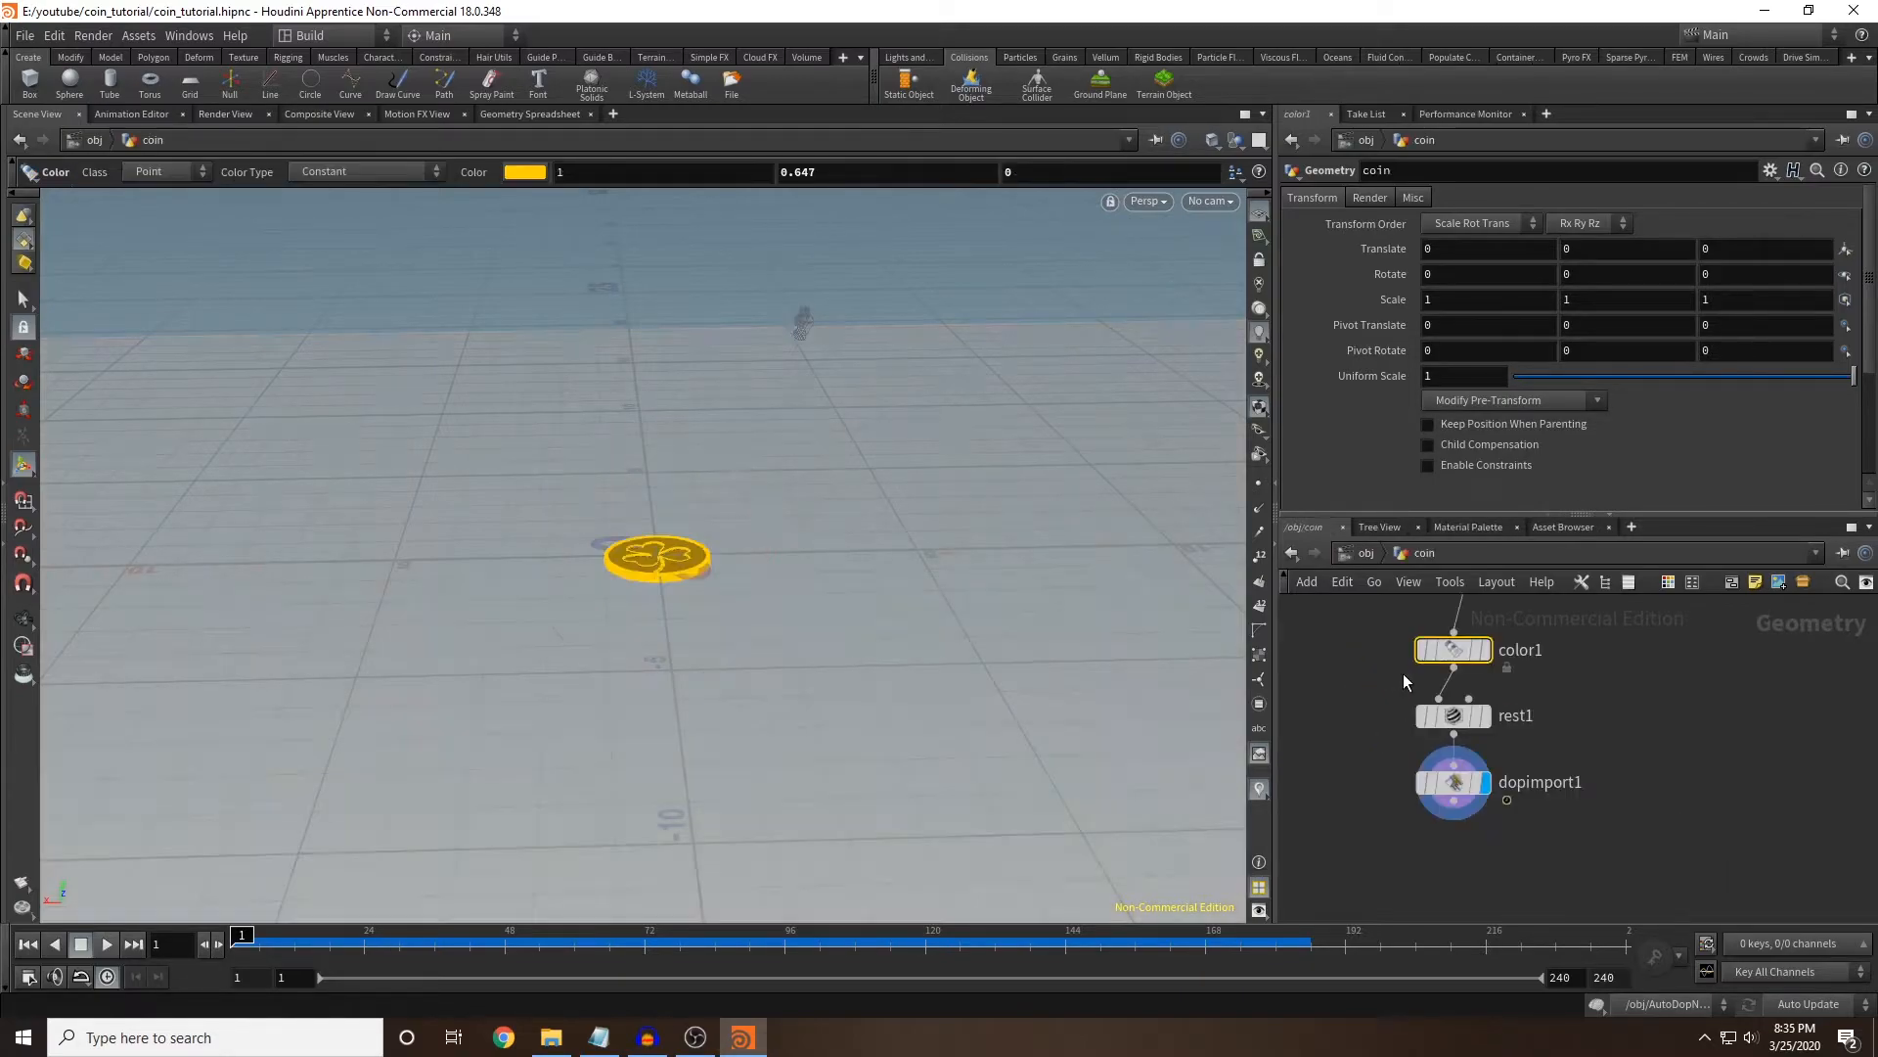
middle_drag(1612, 683, 1667, 784)
click(1509, 752)
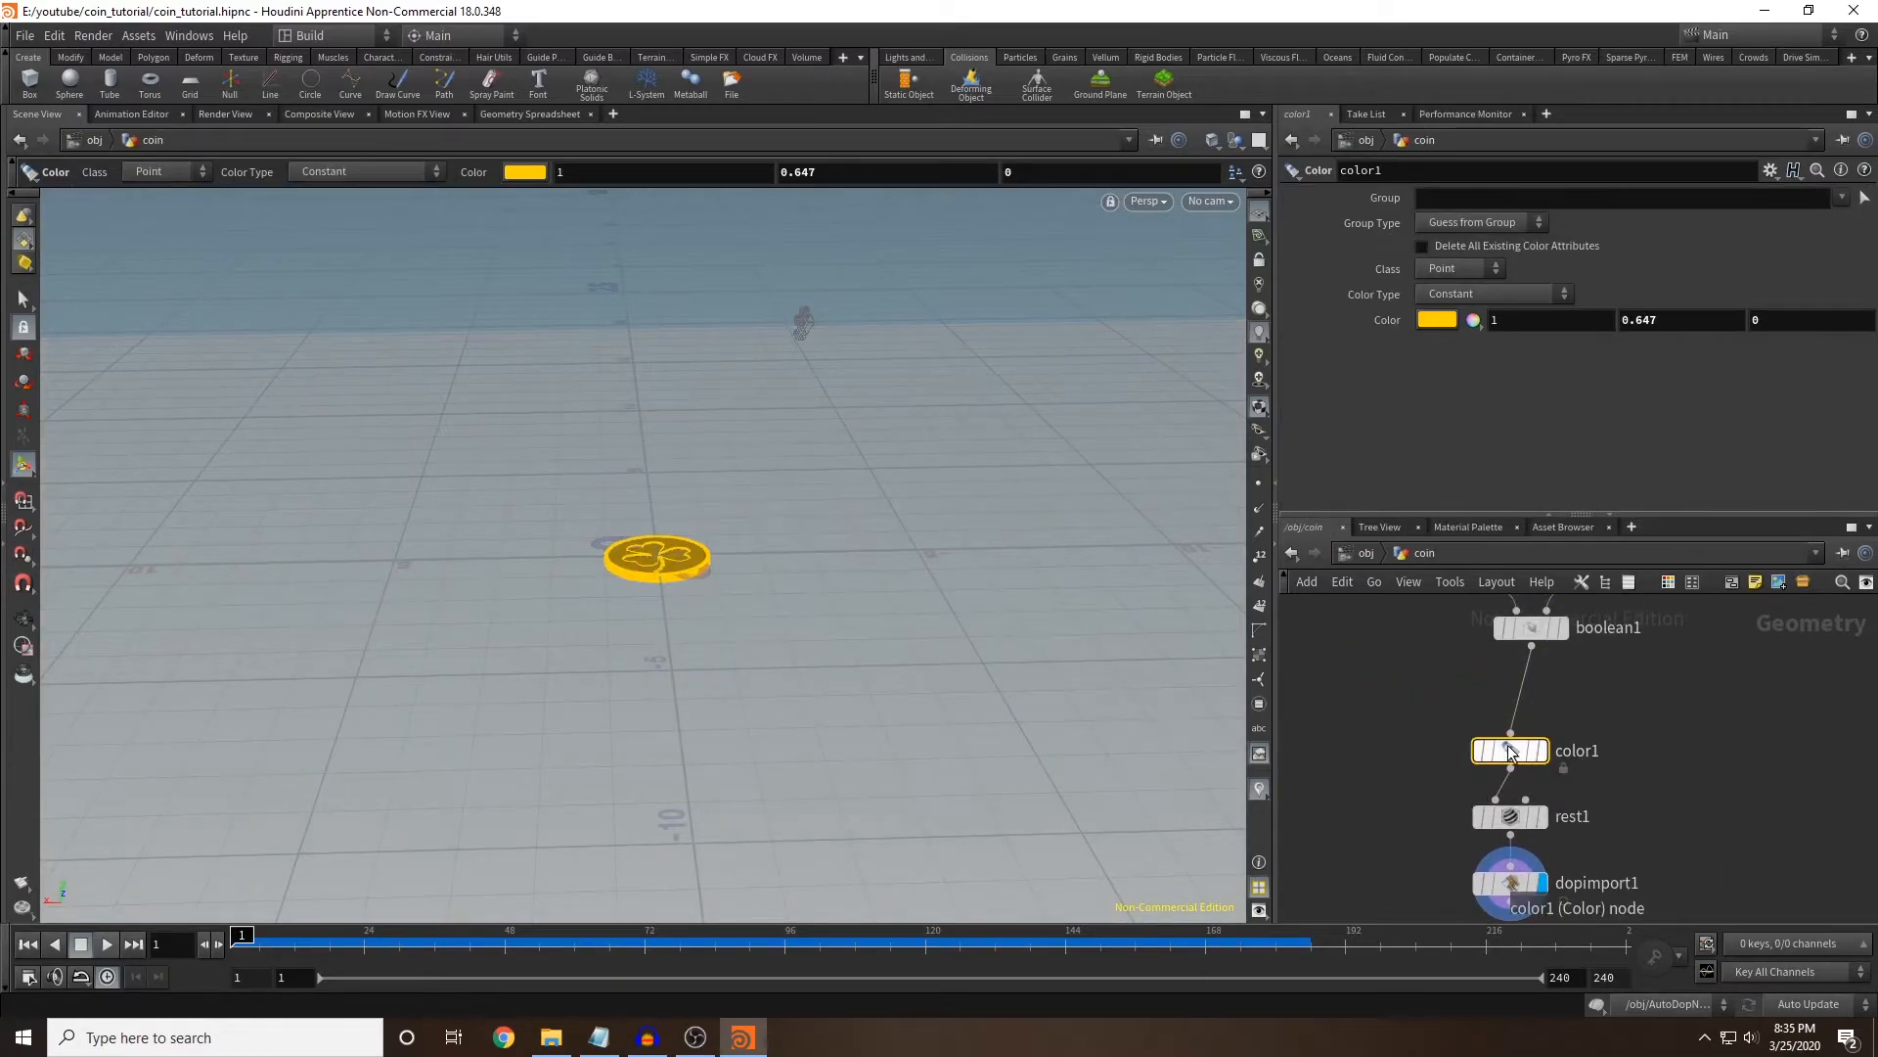
key(Delete)
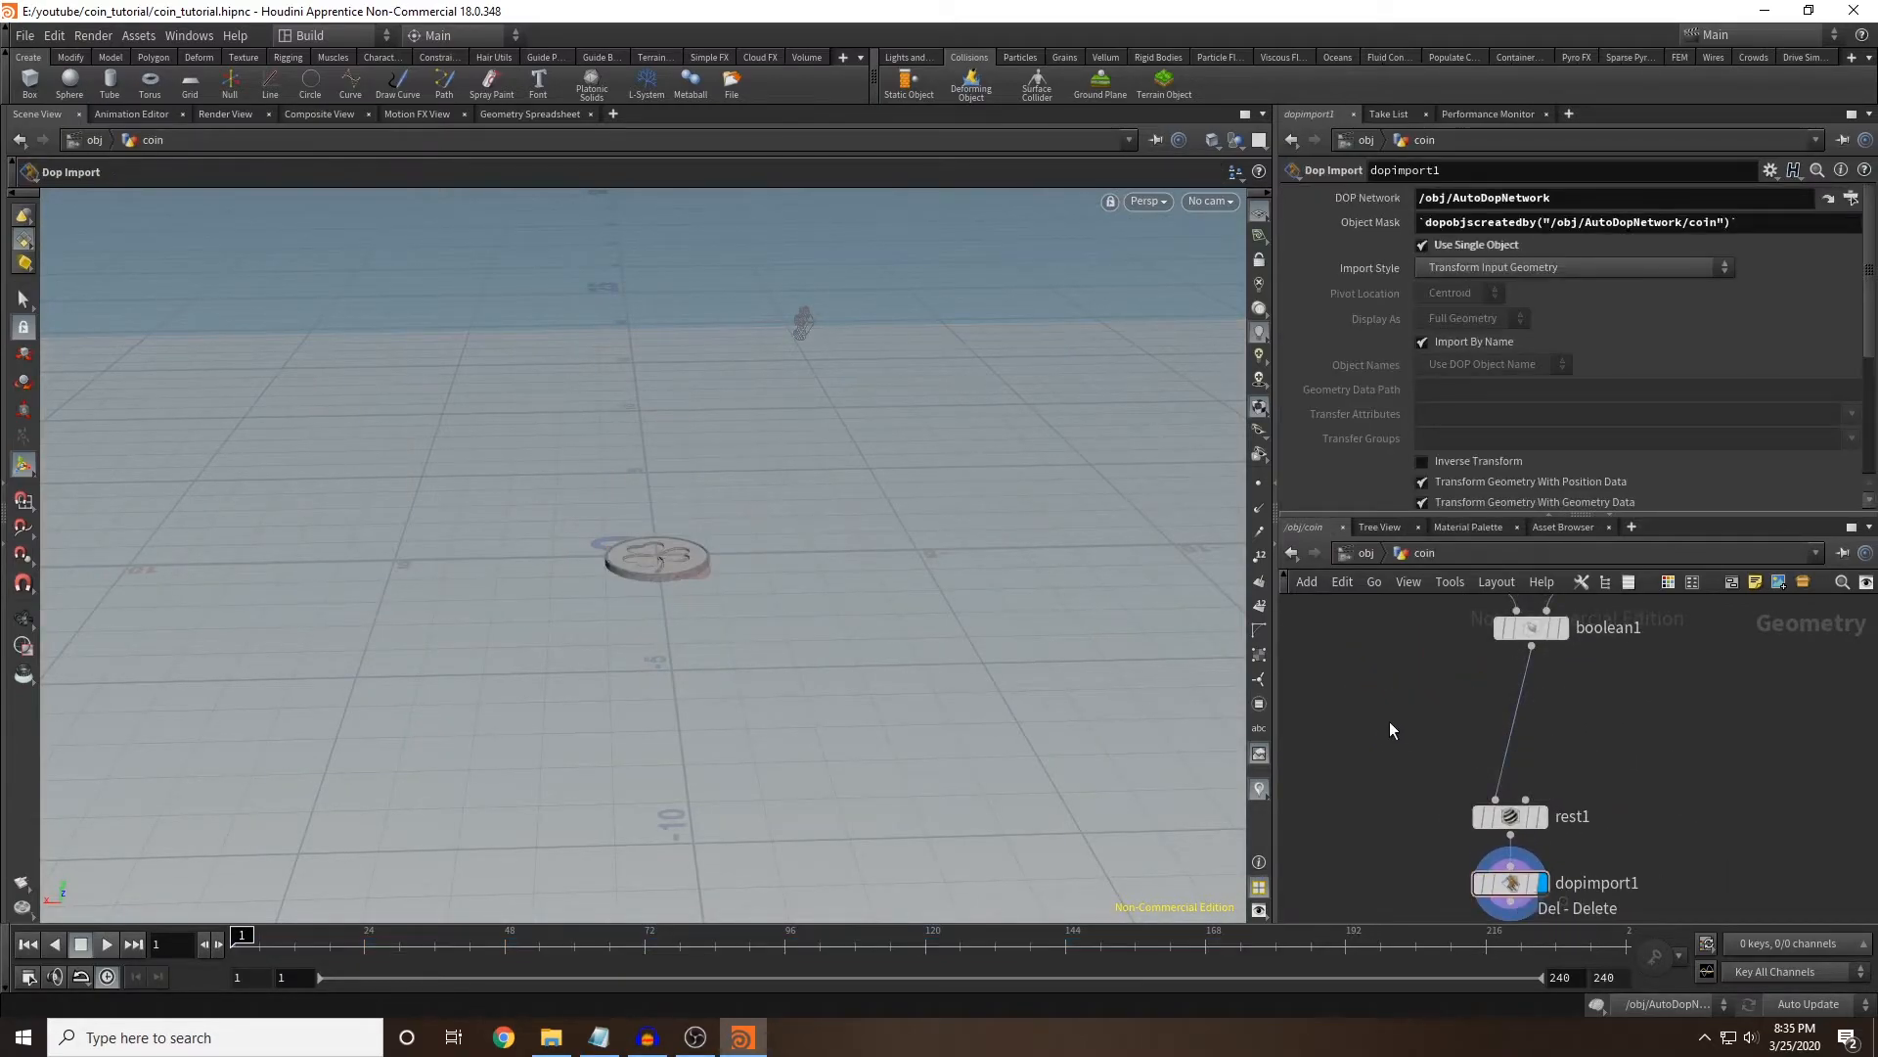
click(1365, 554)
click(1544, 653)
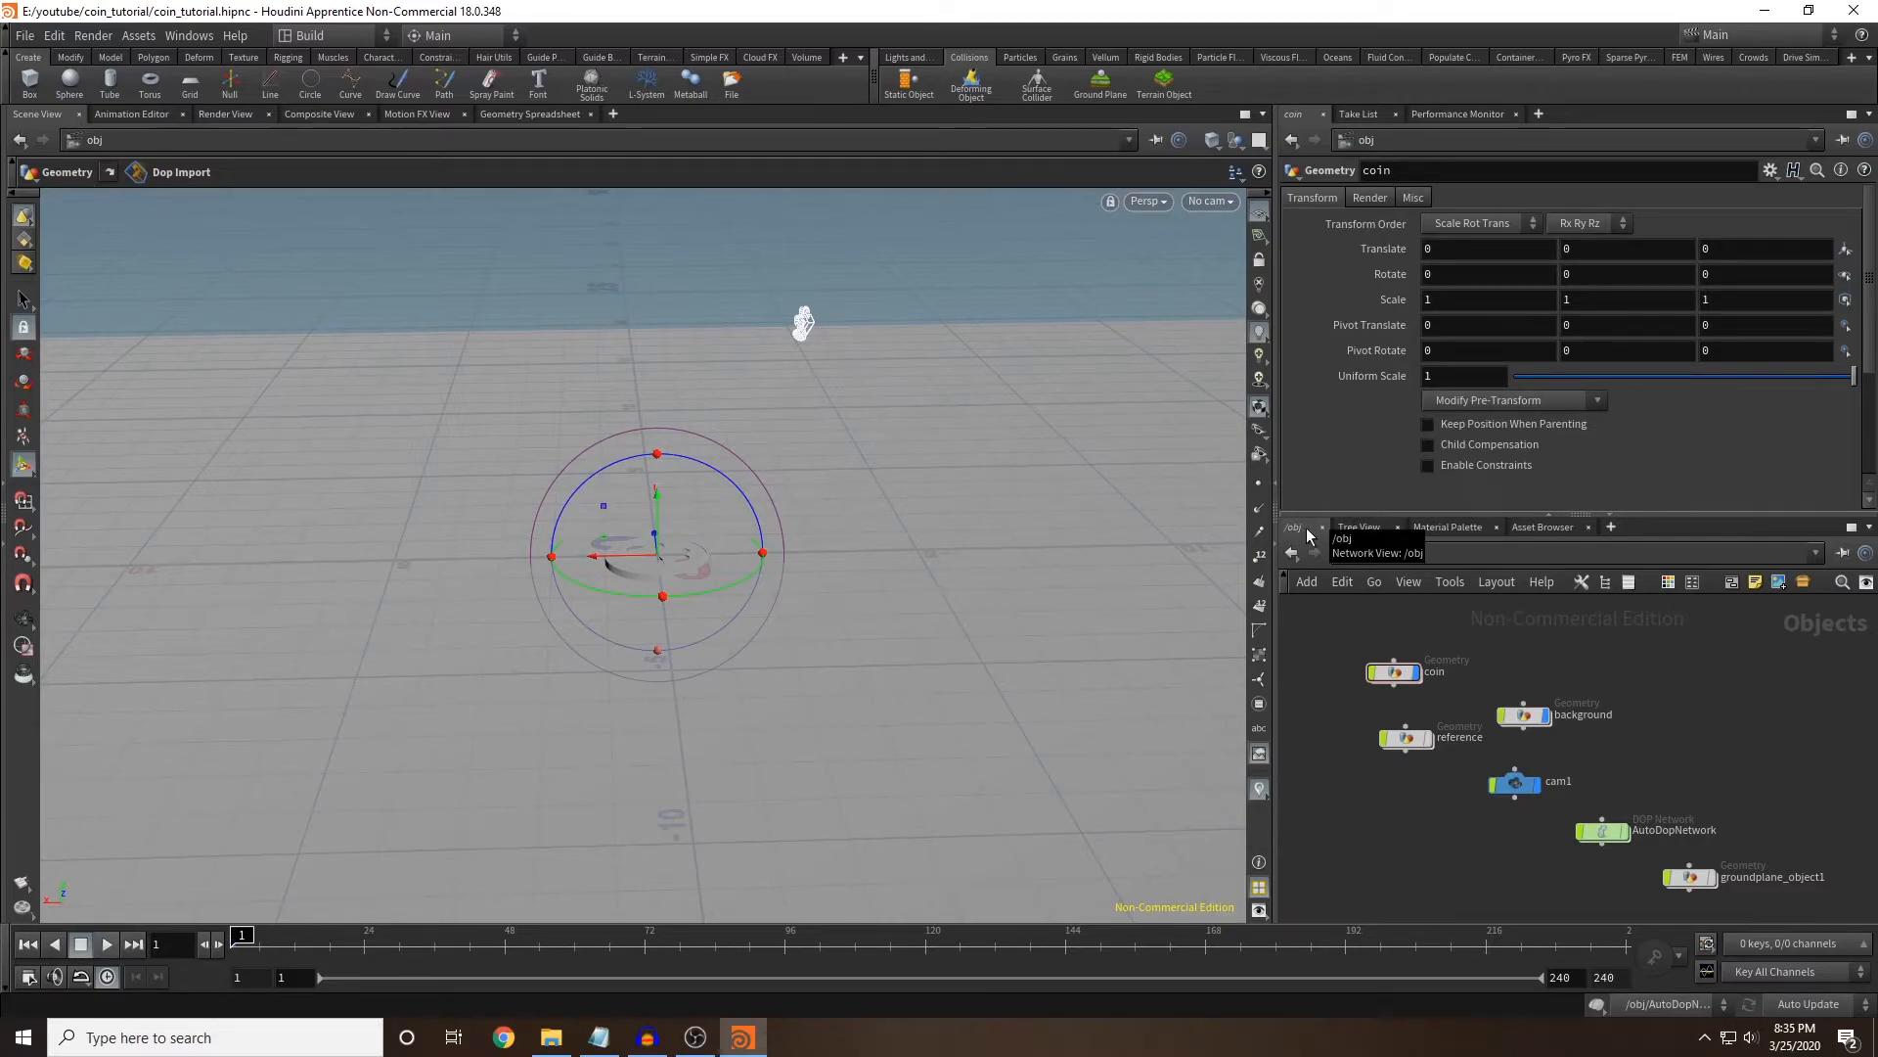
Add the metallic Gold material to the scene's /mat network, assign it to the coin, and view its shader parameters.
click(1448, 526)
drag(1442, 609, 1459, 683)
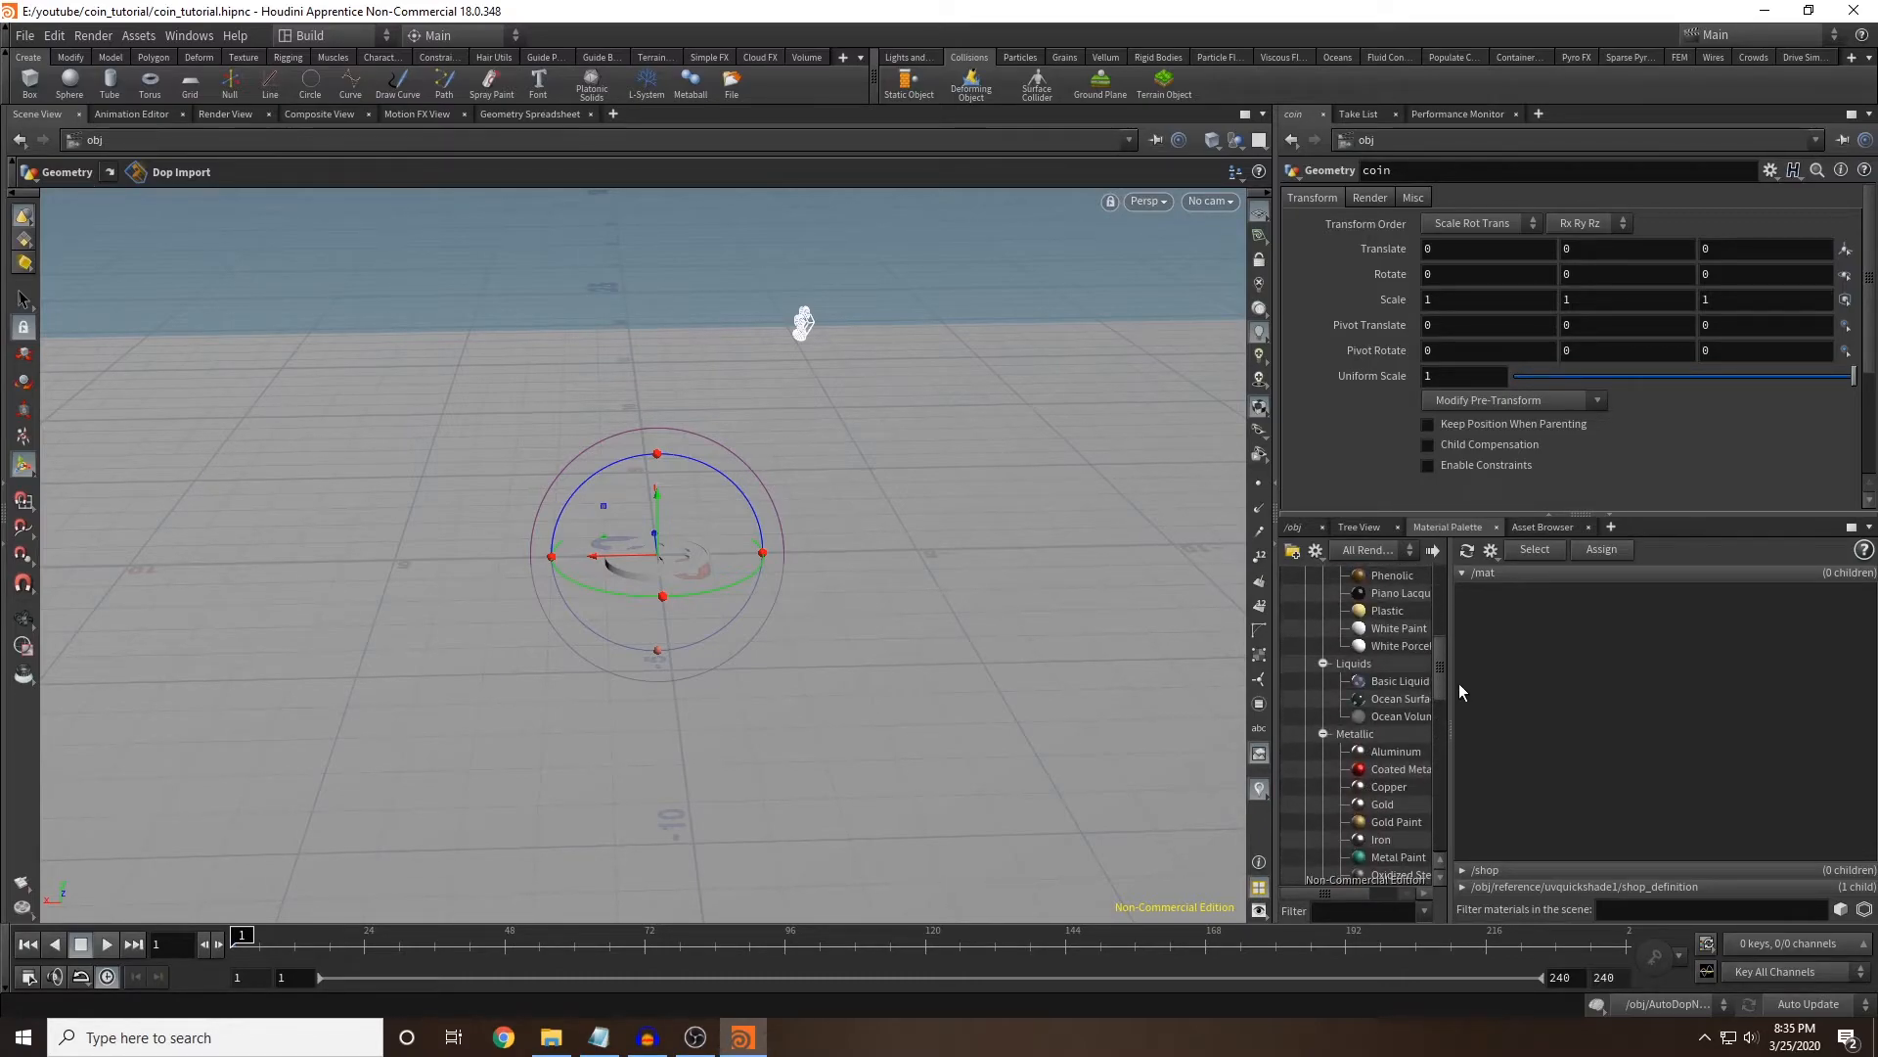
drag(1442, 677, 1442, 692)
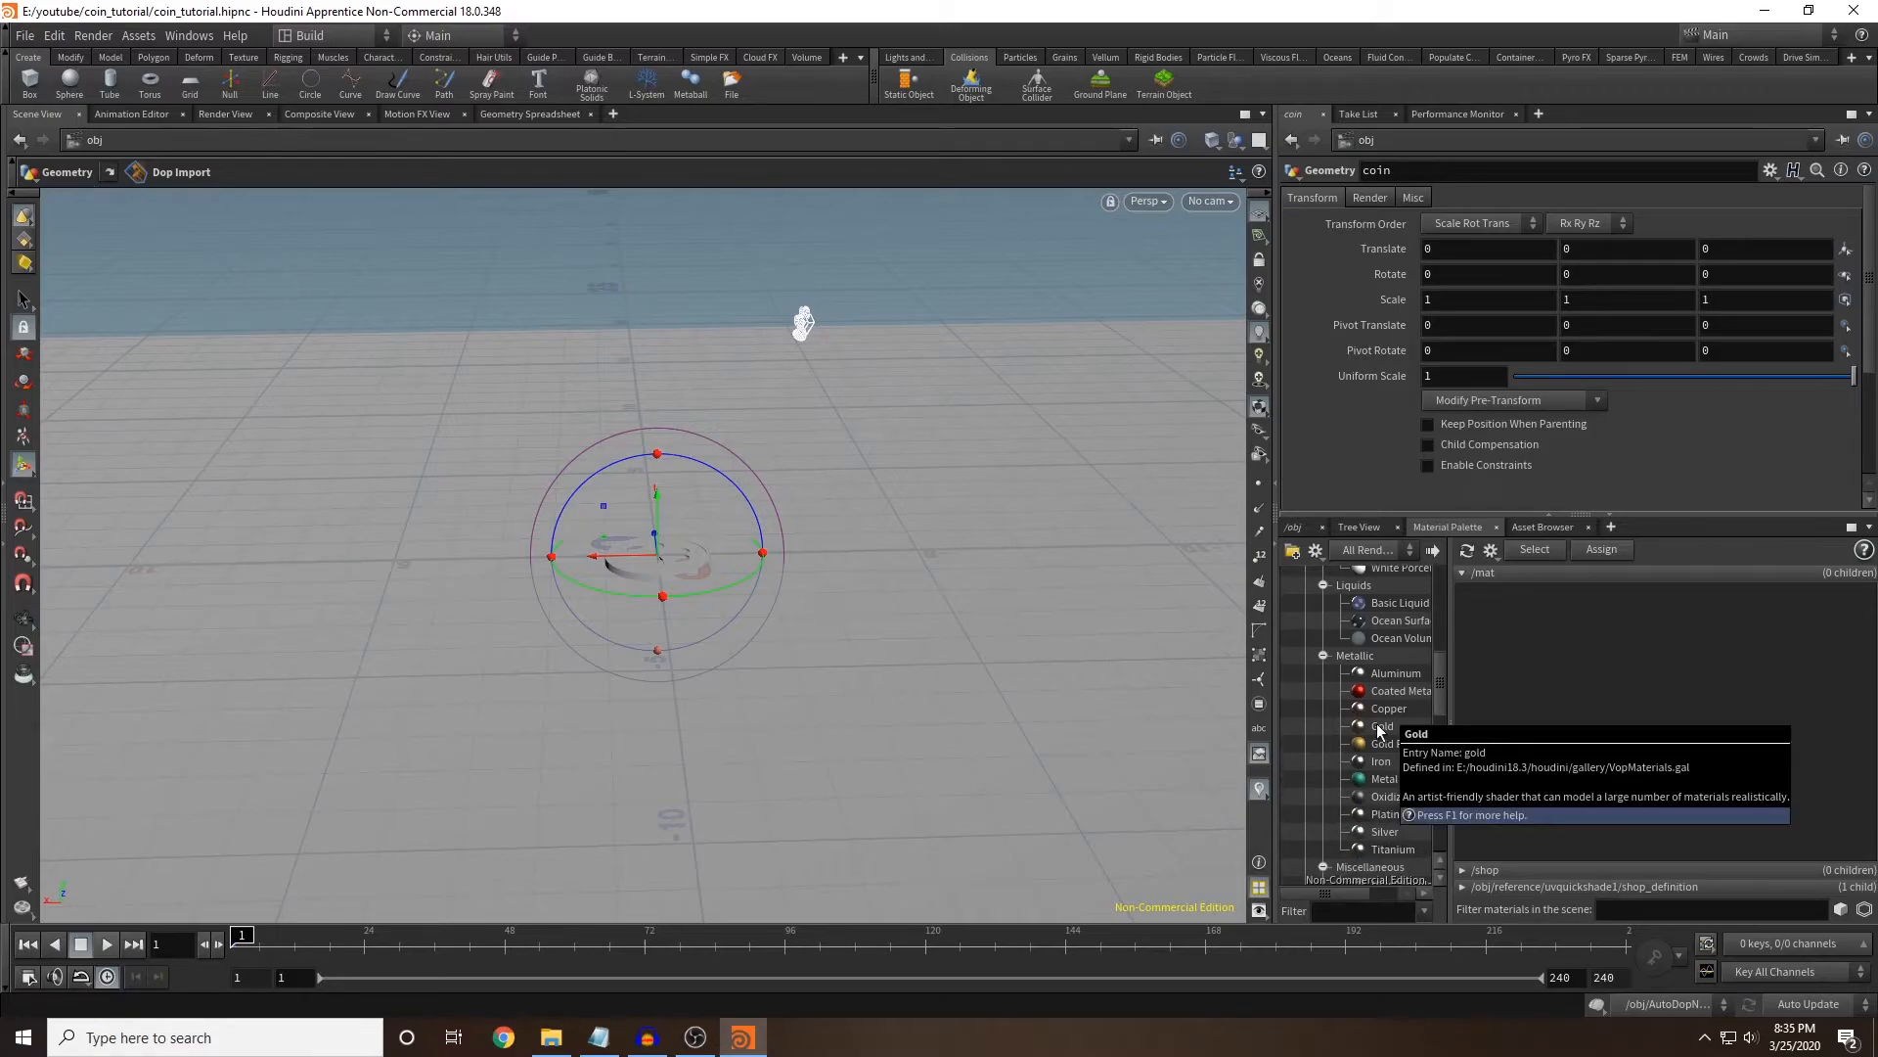
drag(1379, 729, 1586, 675)
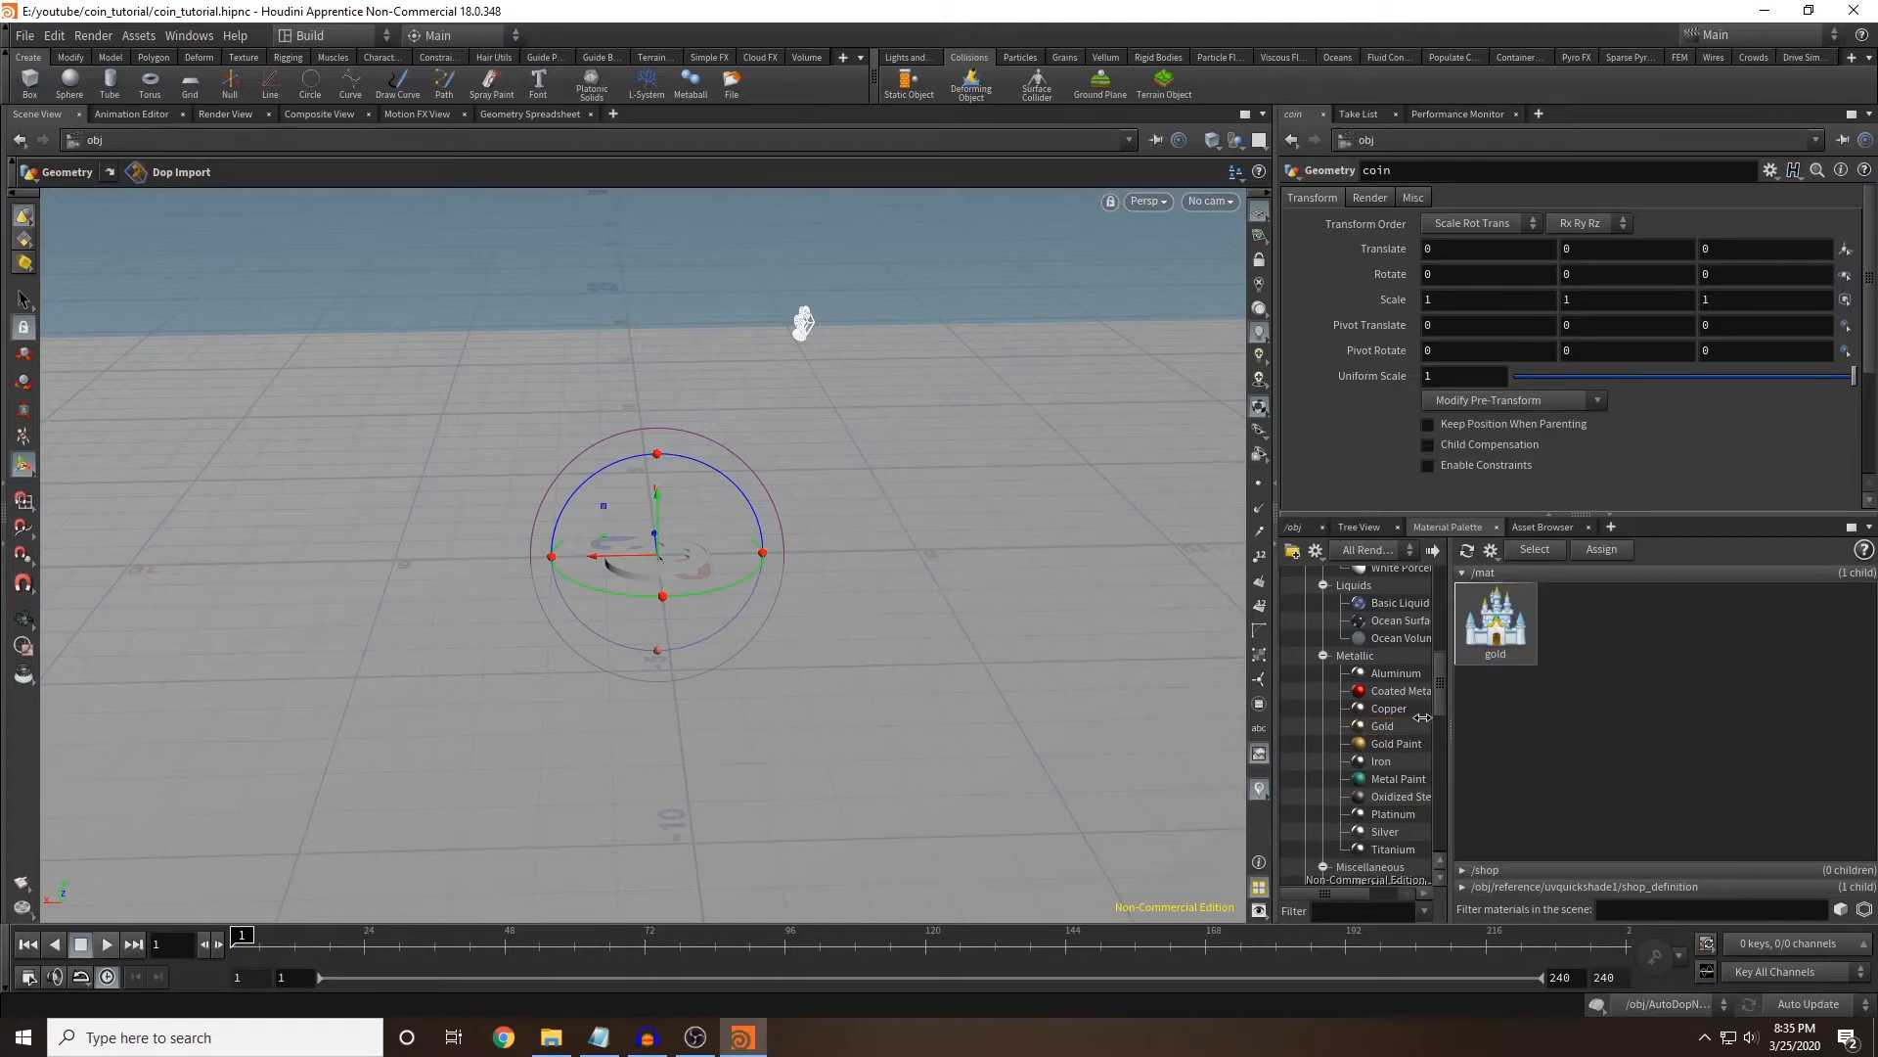
drag(1517, 631, 657, 560)
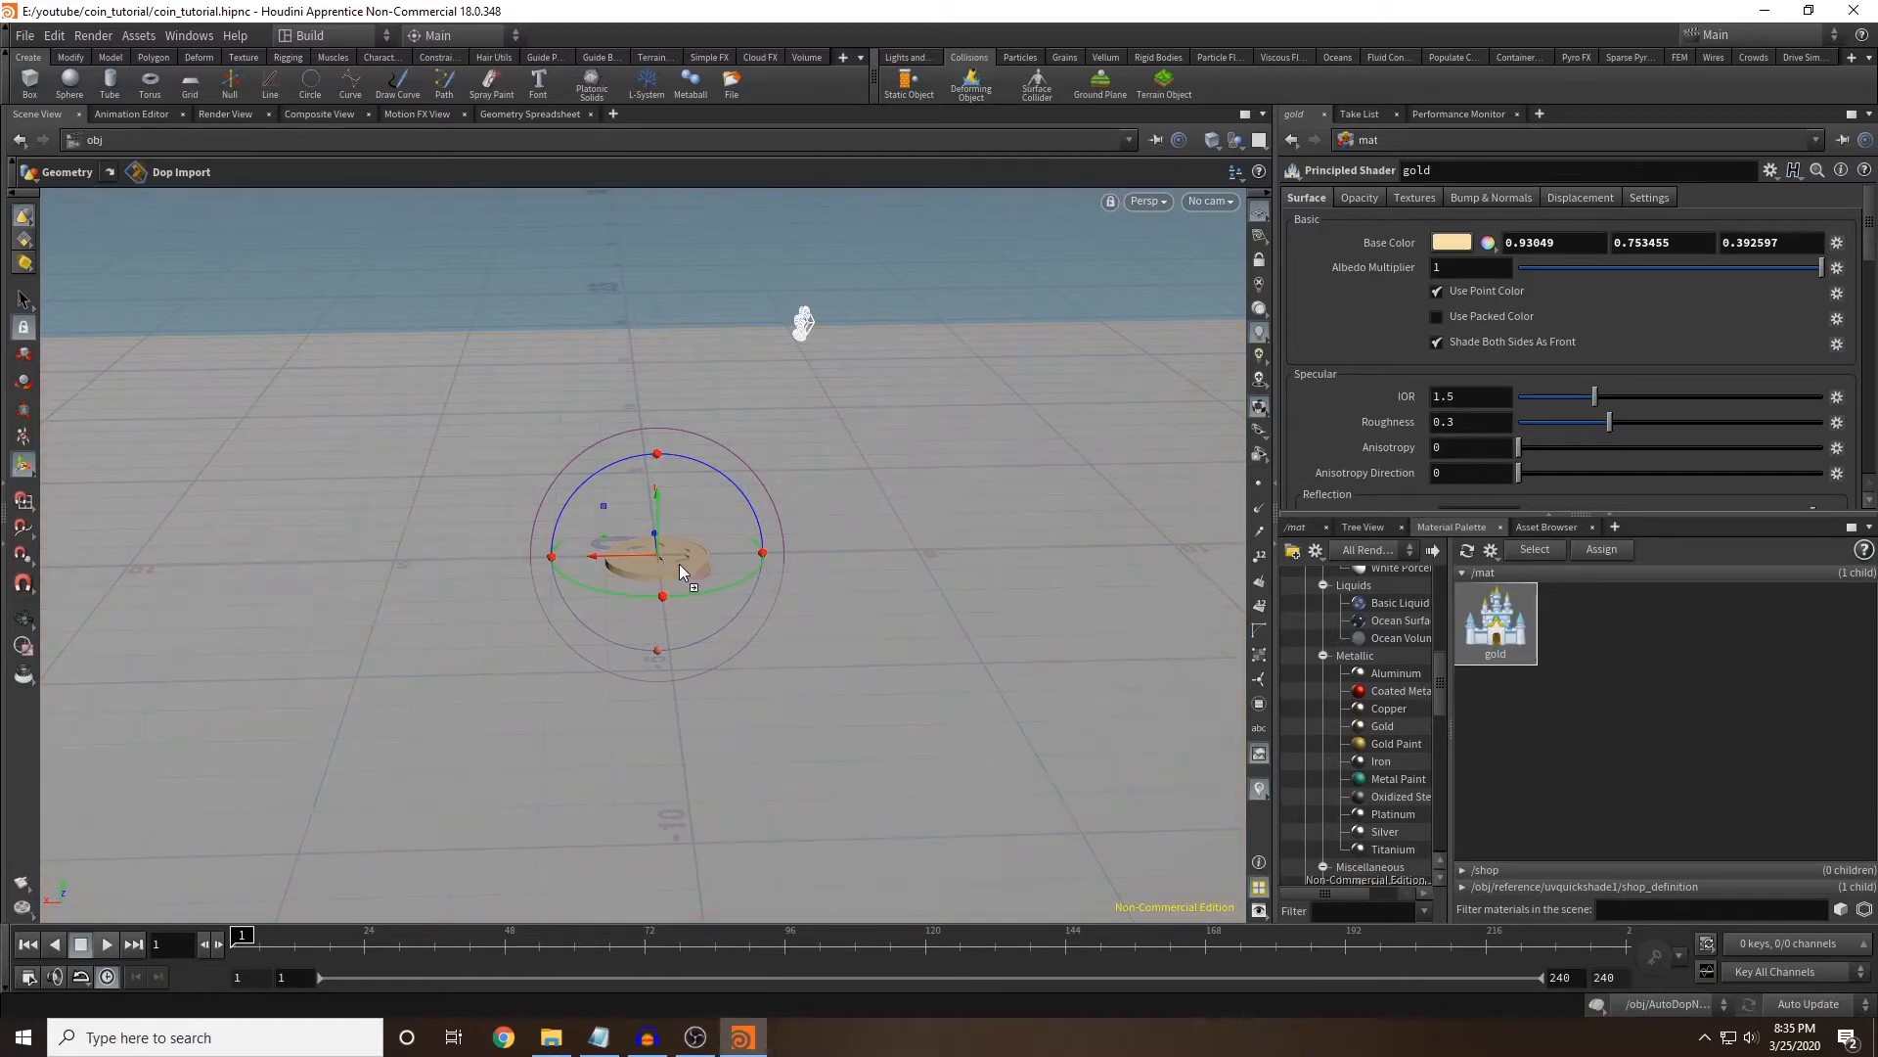
alt+drag(882, 484, 873, 532)
scroll(1481, 277, down, 5)
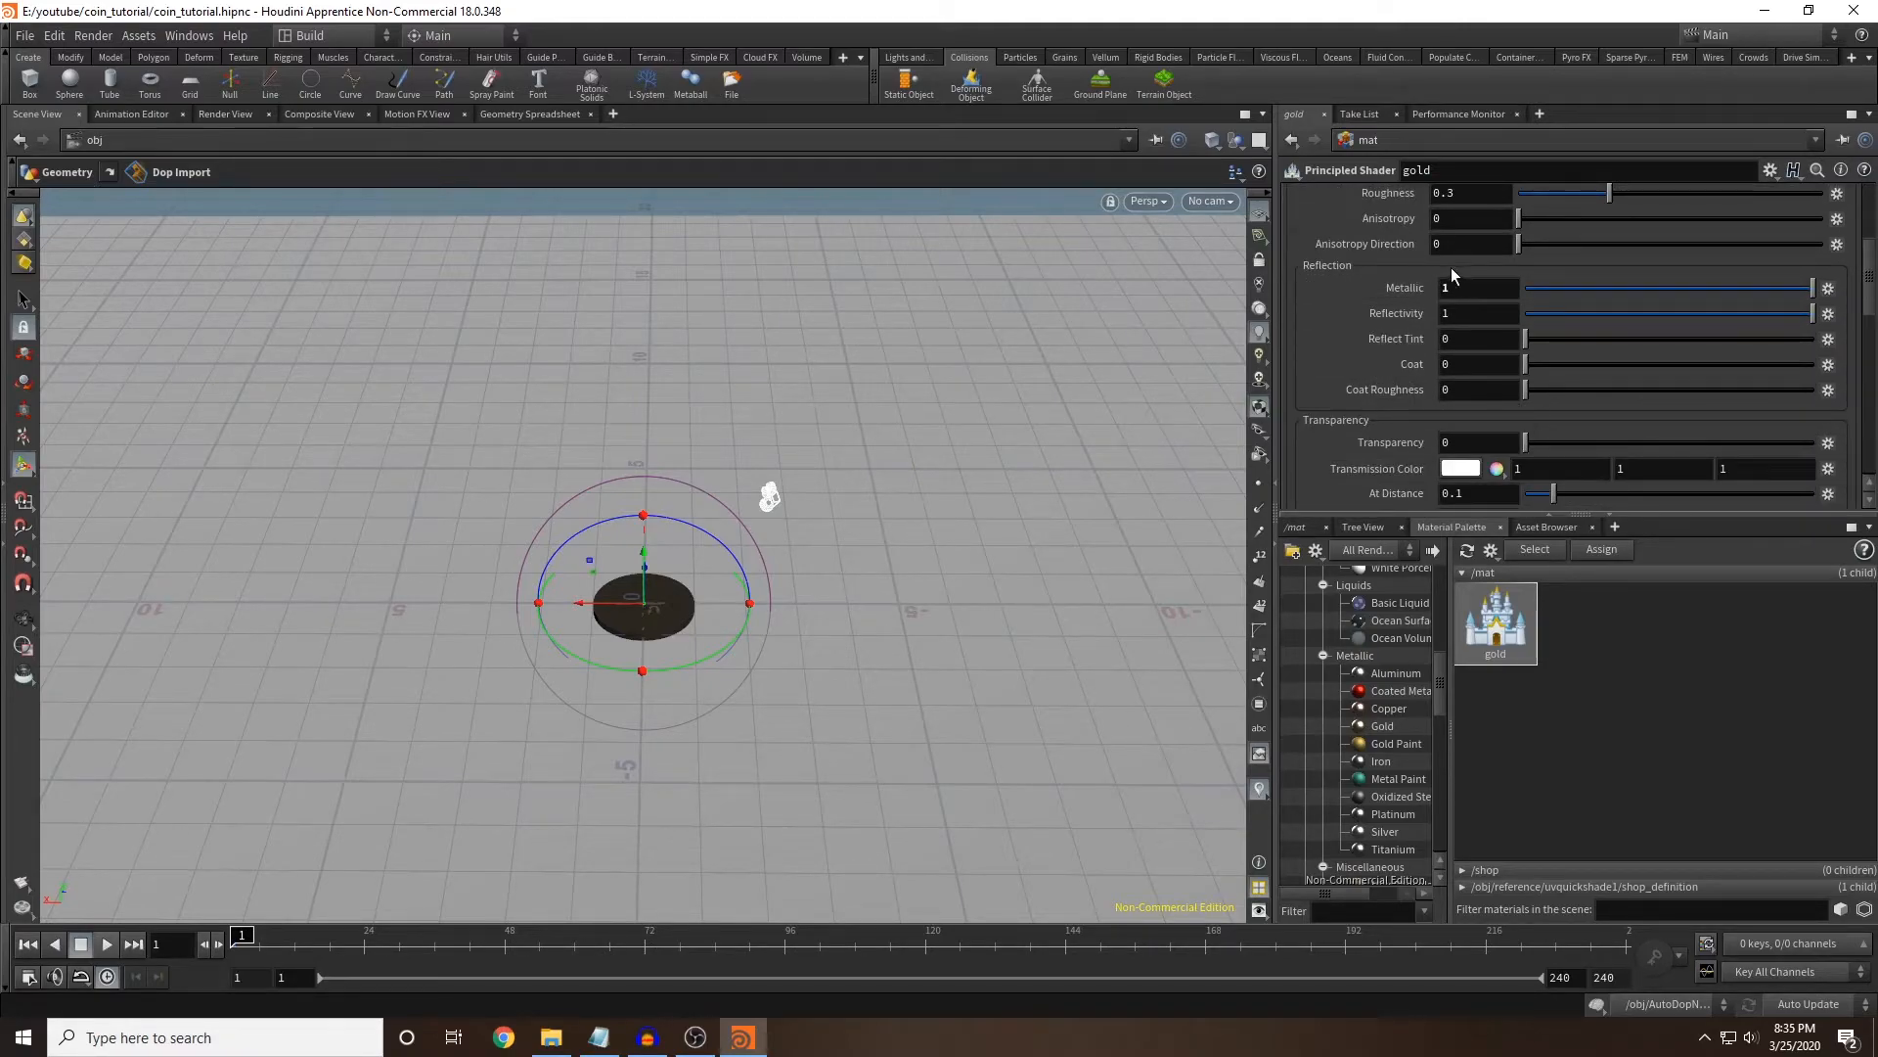
Review the gold shader's reflection and specular parameters, and inspect its base color in the color editor.
scroll(1414, 392, down, 3)
scroll(1412, 401, up, 8)
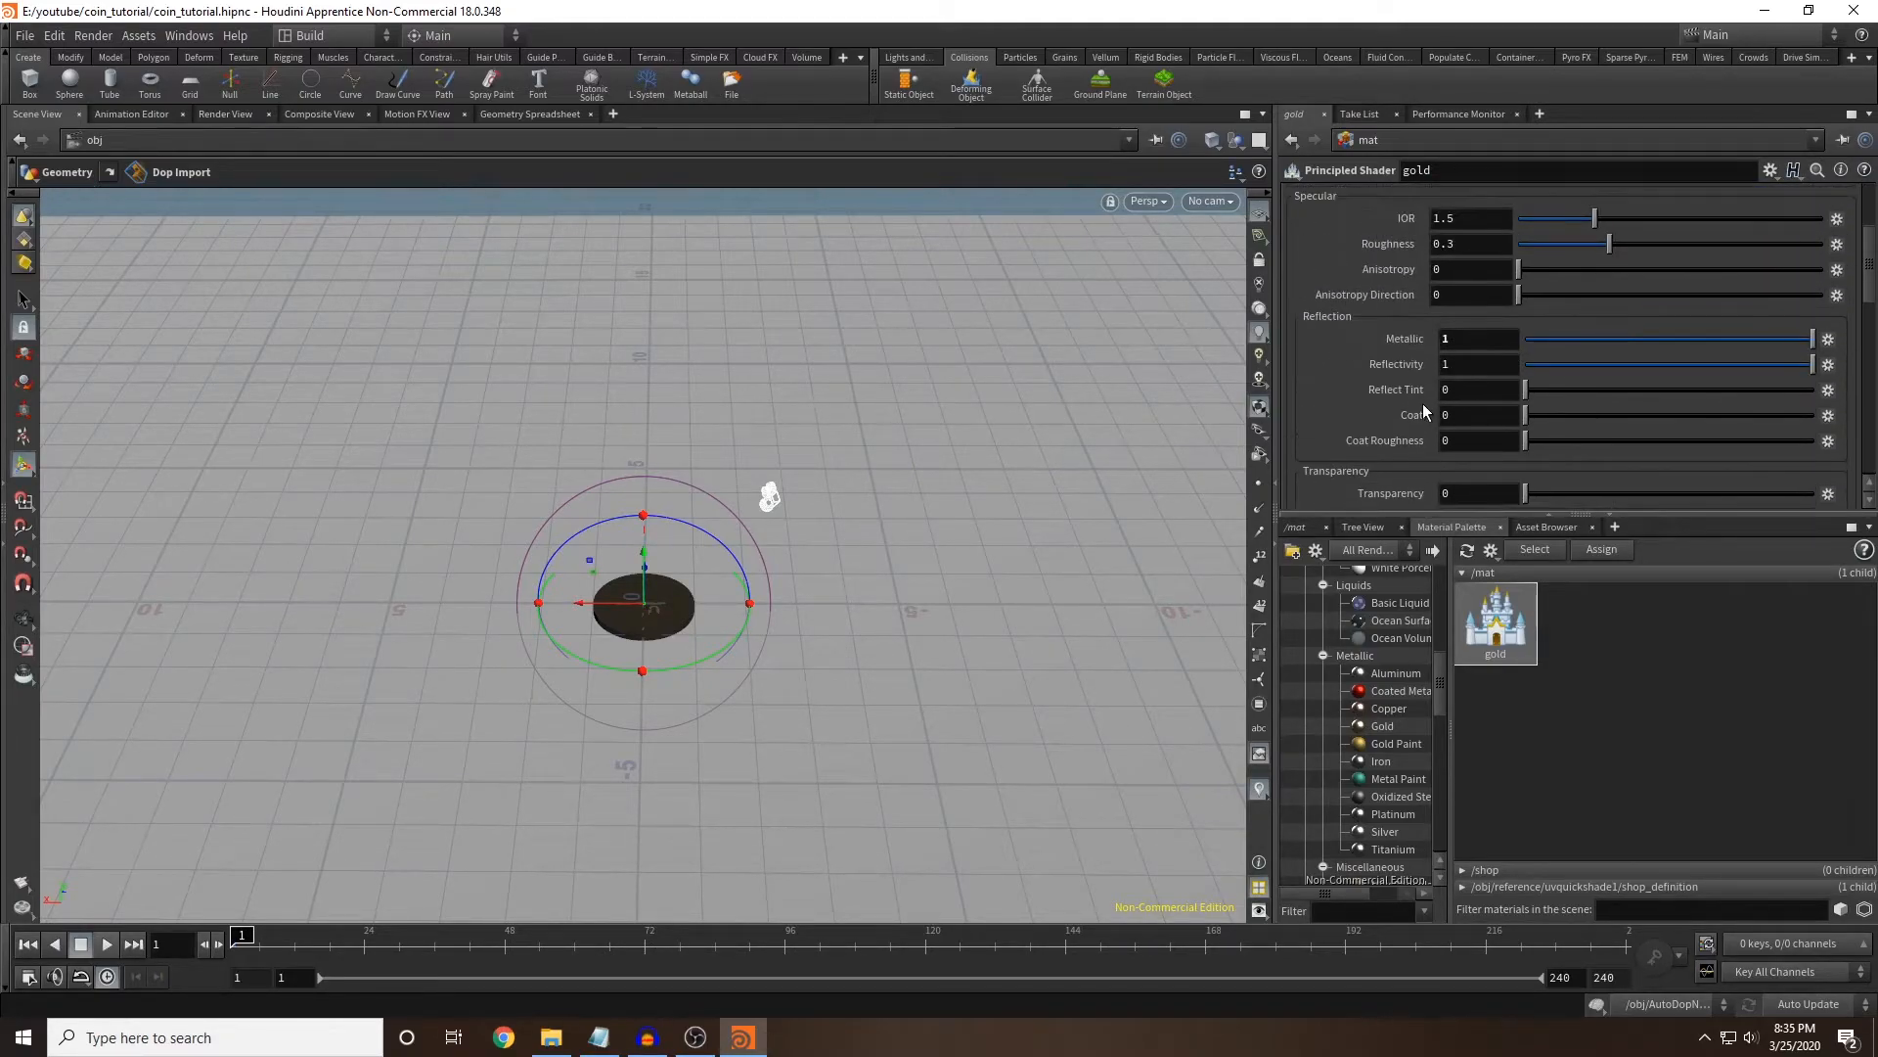
click(1469, 243)
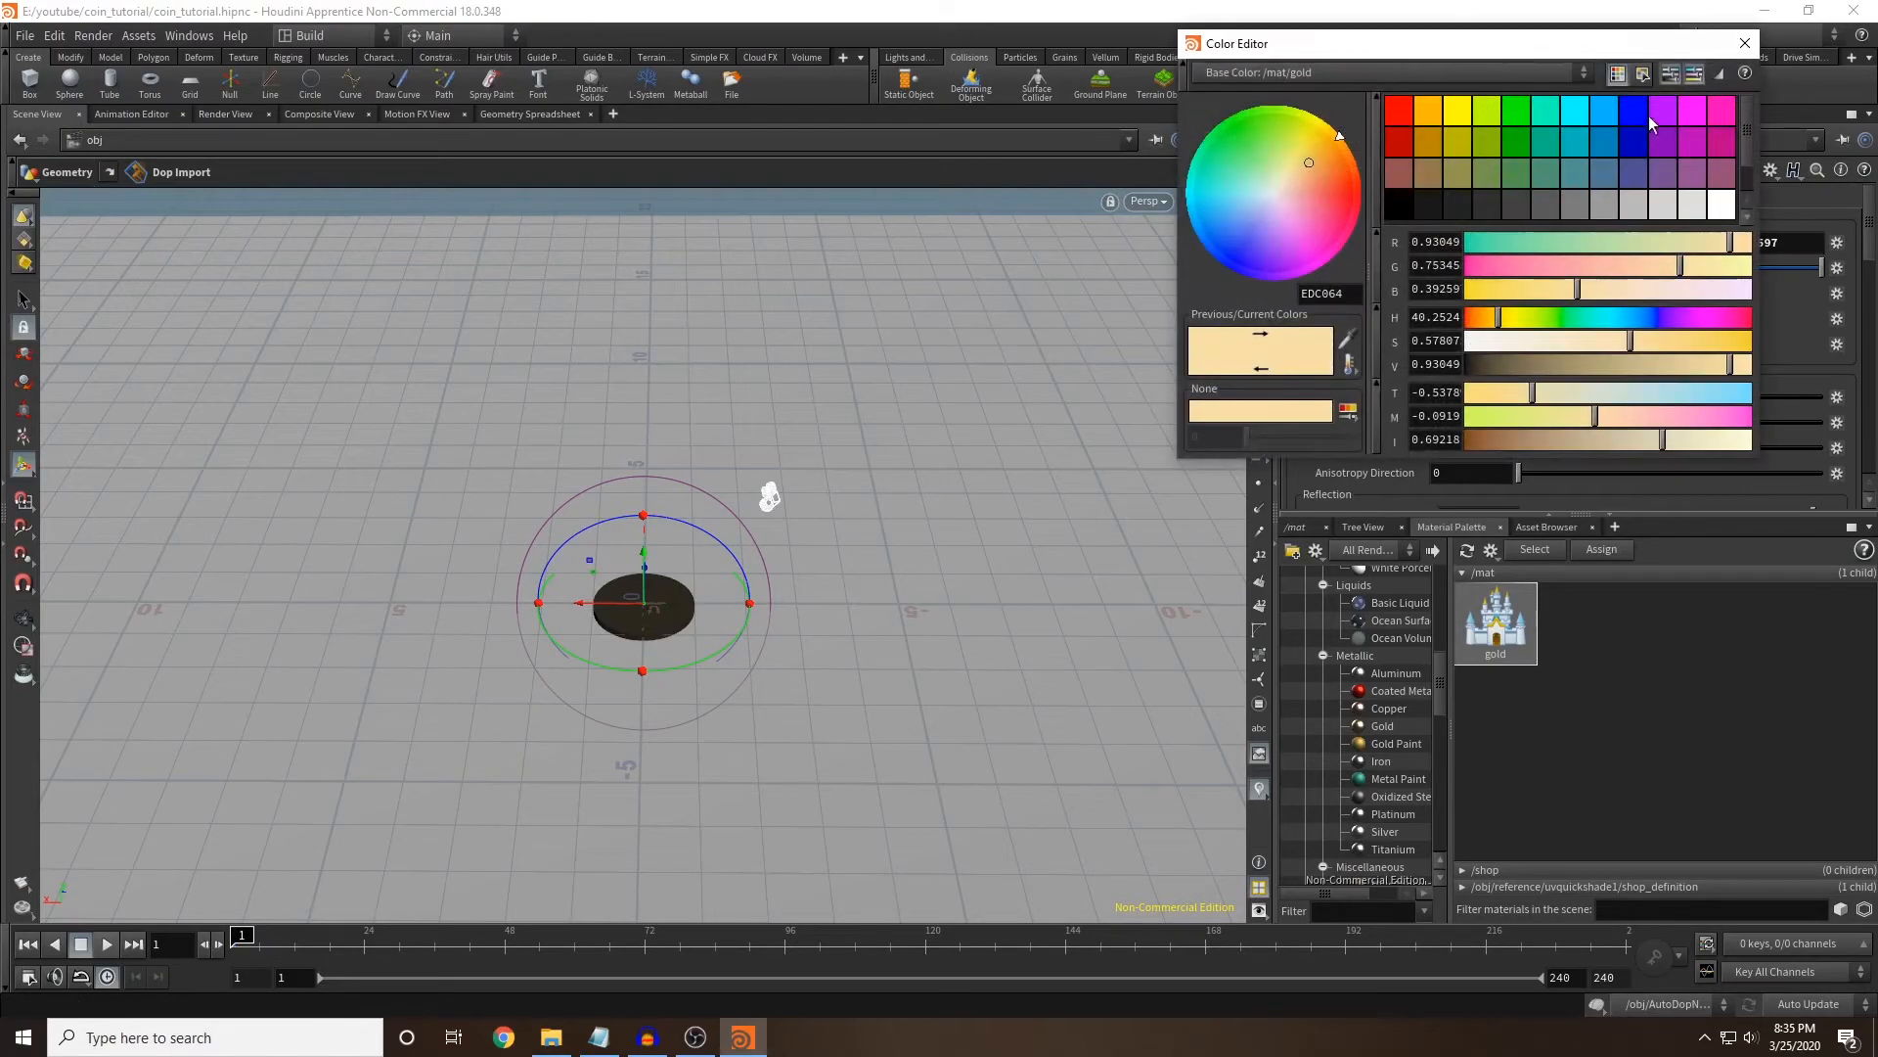
click(1740, 44)
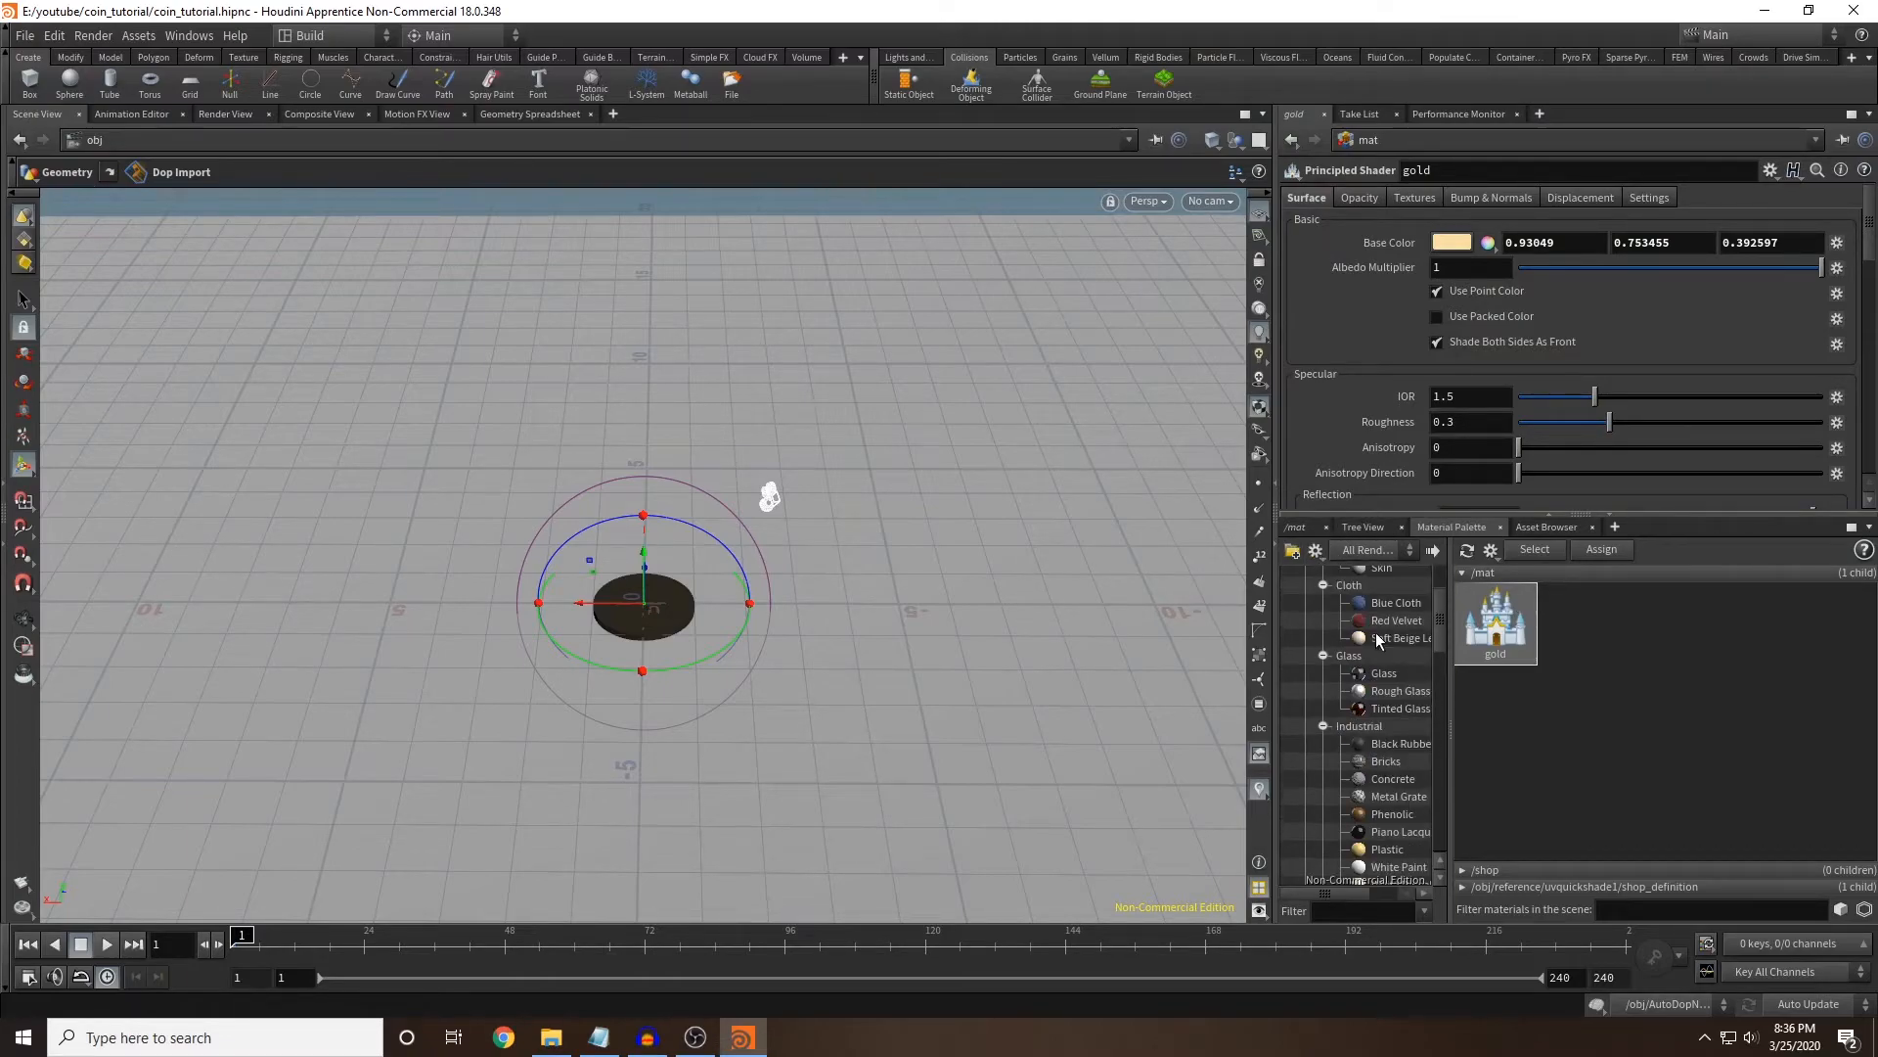
Add a generic Principled Shader from the material gallery to the /mat network and name it table.
scroll(1389, 626, up, 10)
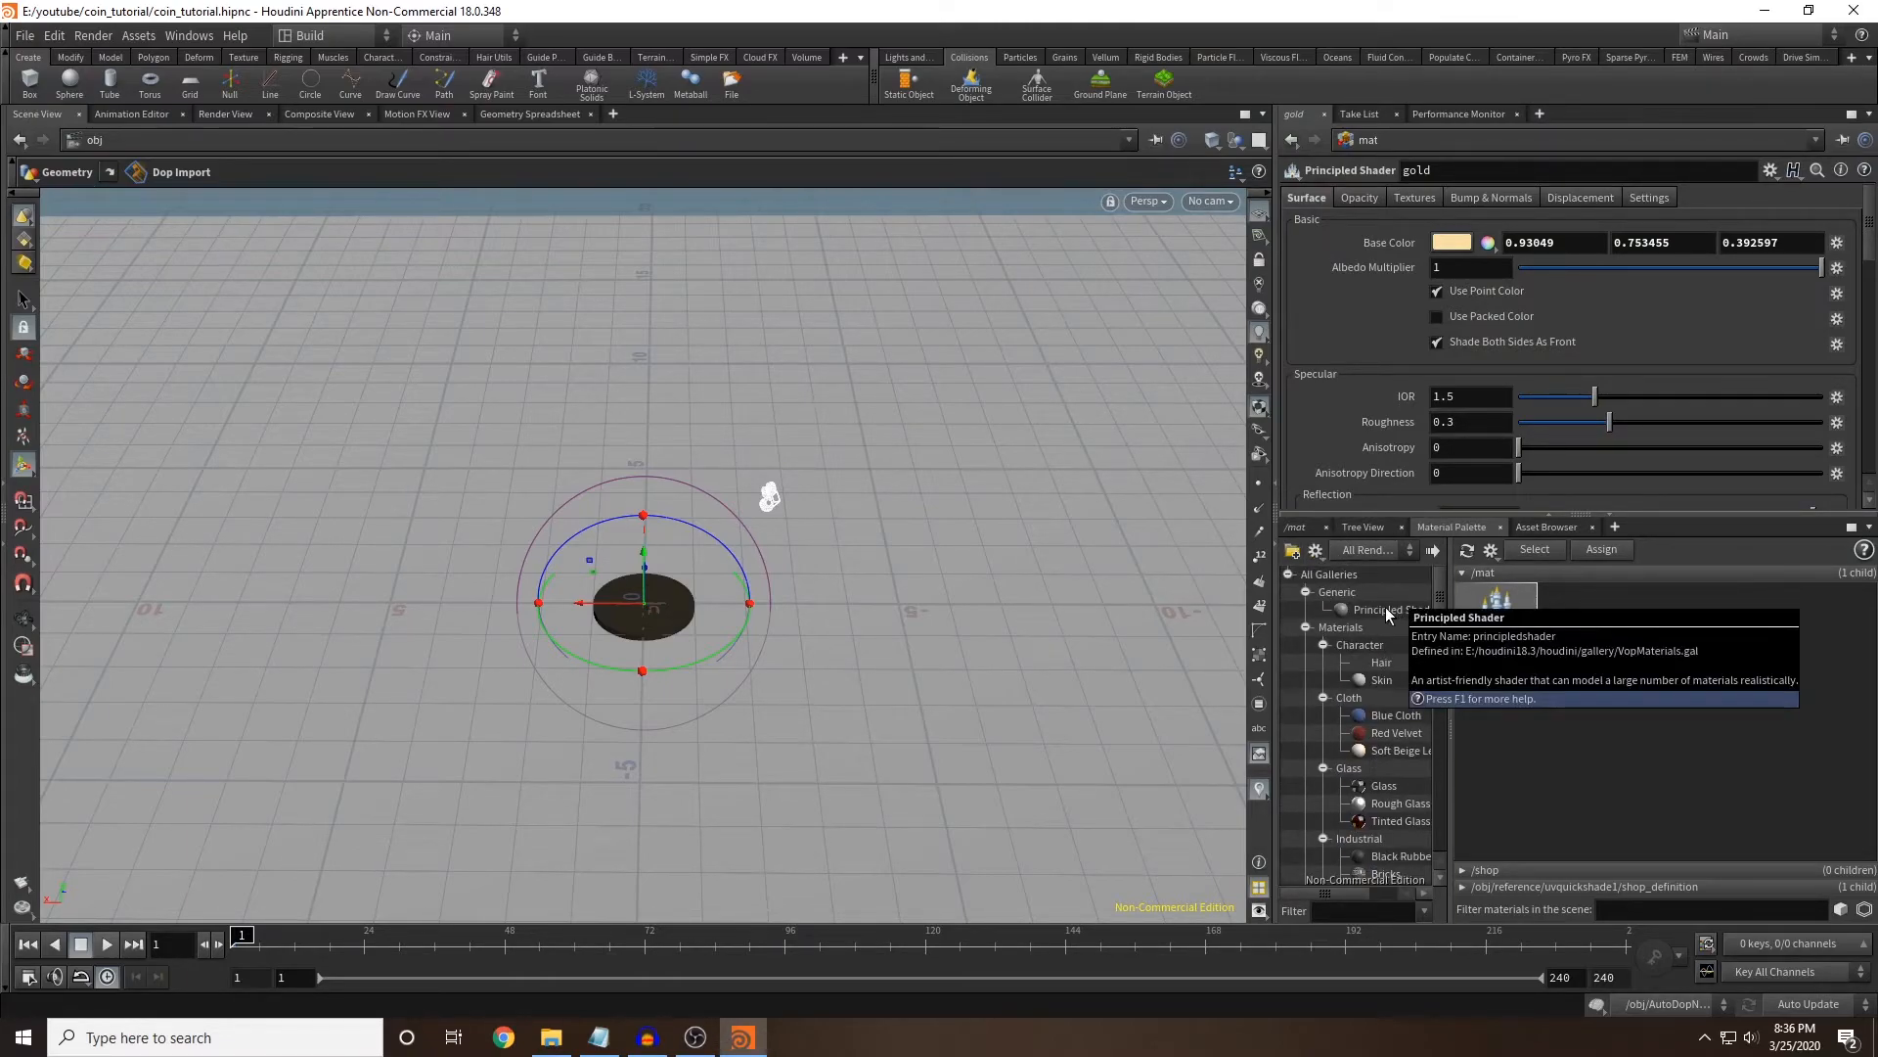
drag(1354, 608, 1604, 626)
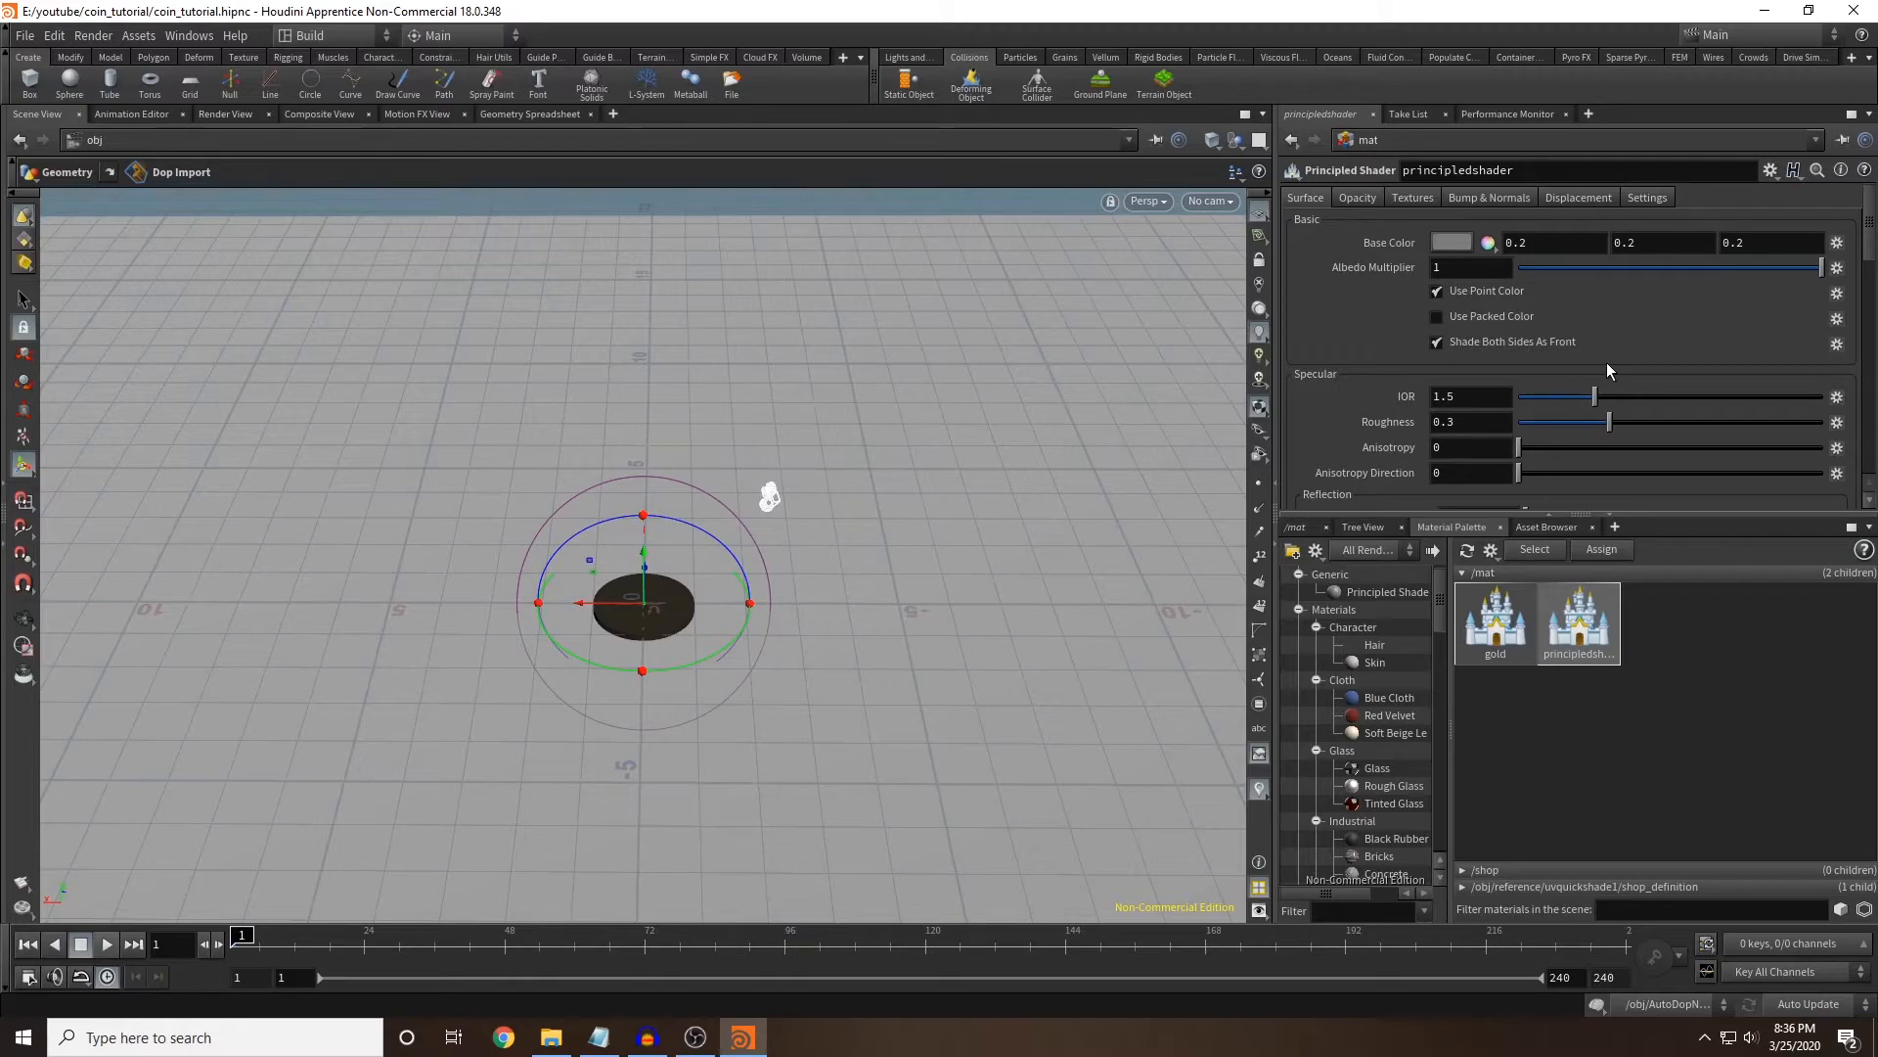
double_click(1526, 171)
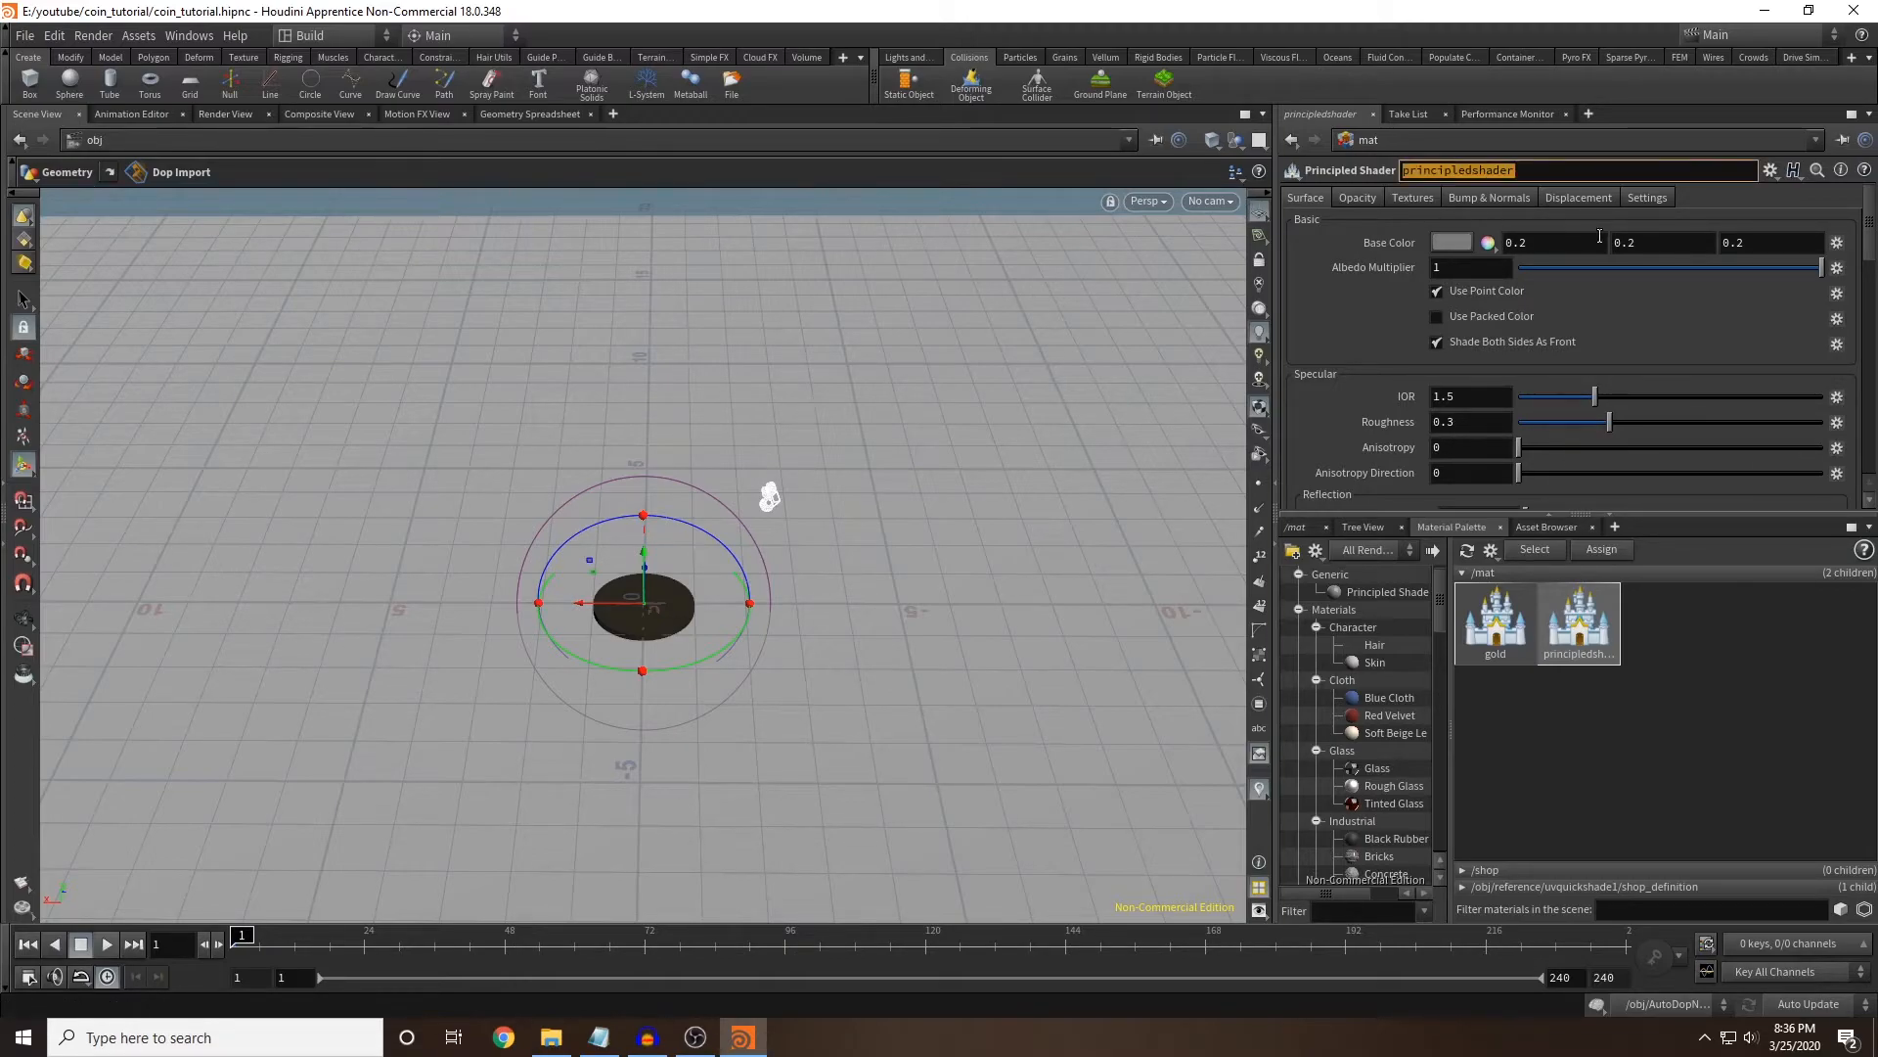
text(table)
key(Return)
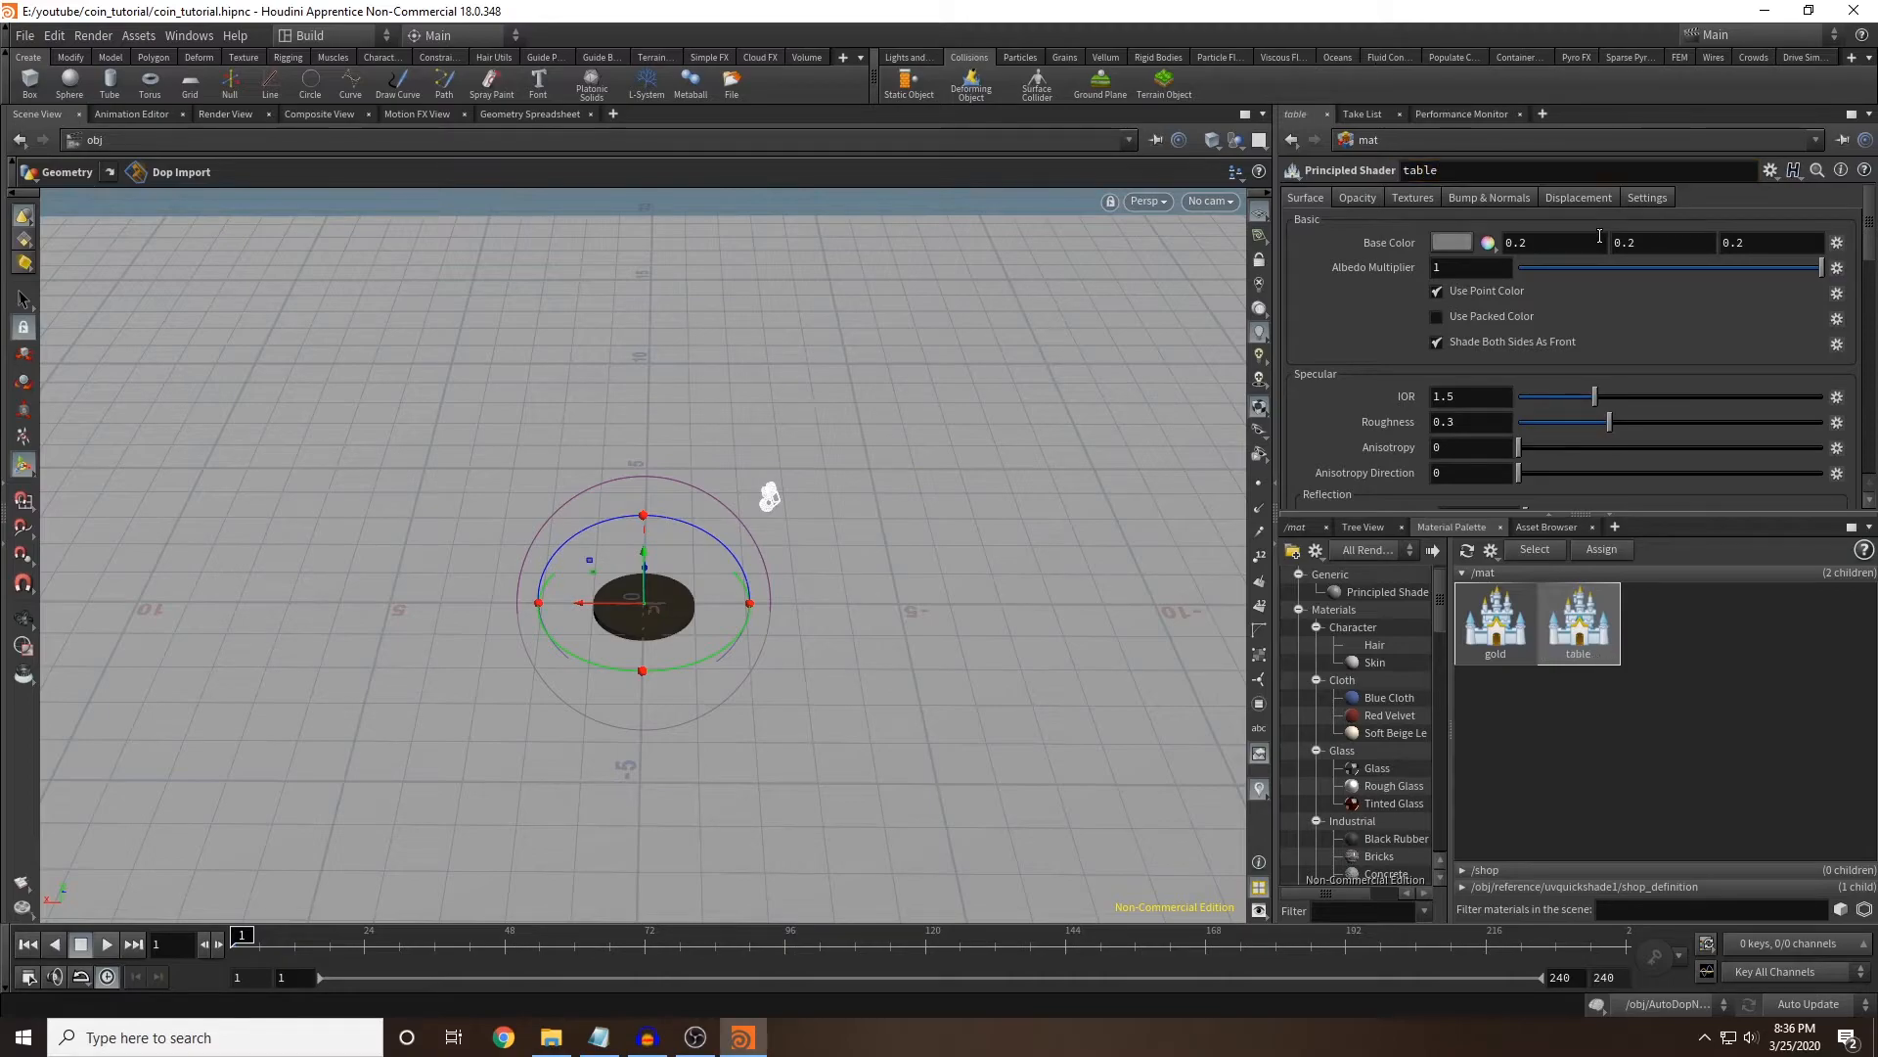
Set the table shader's base color to pure white.
click(1458, 242)
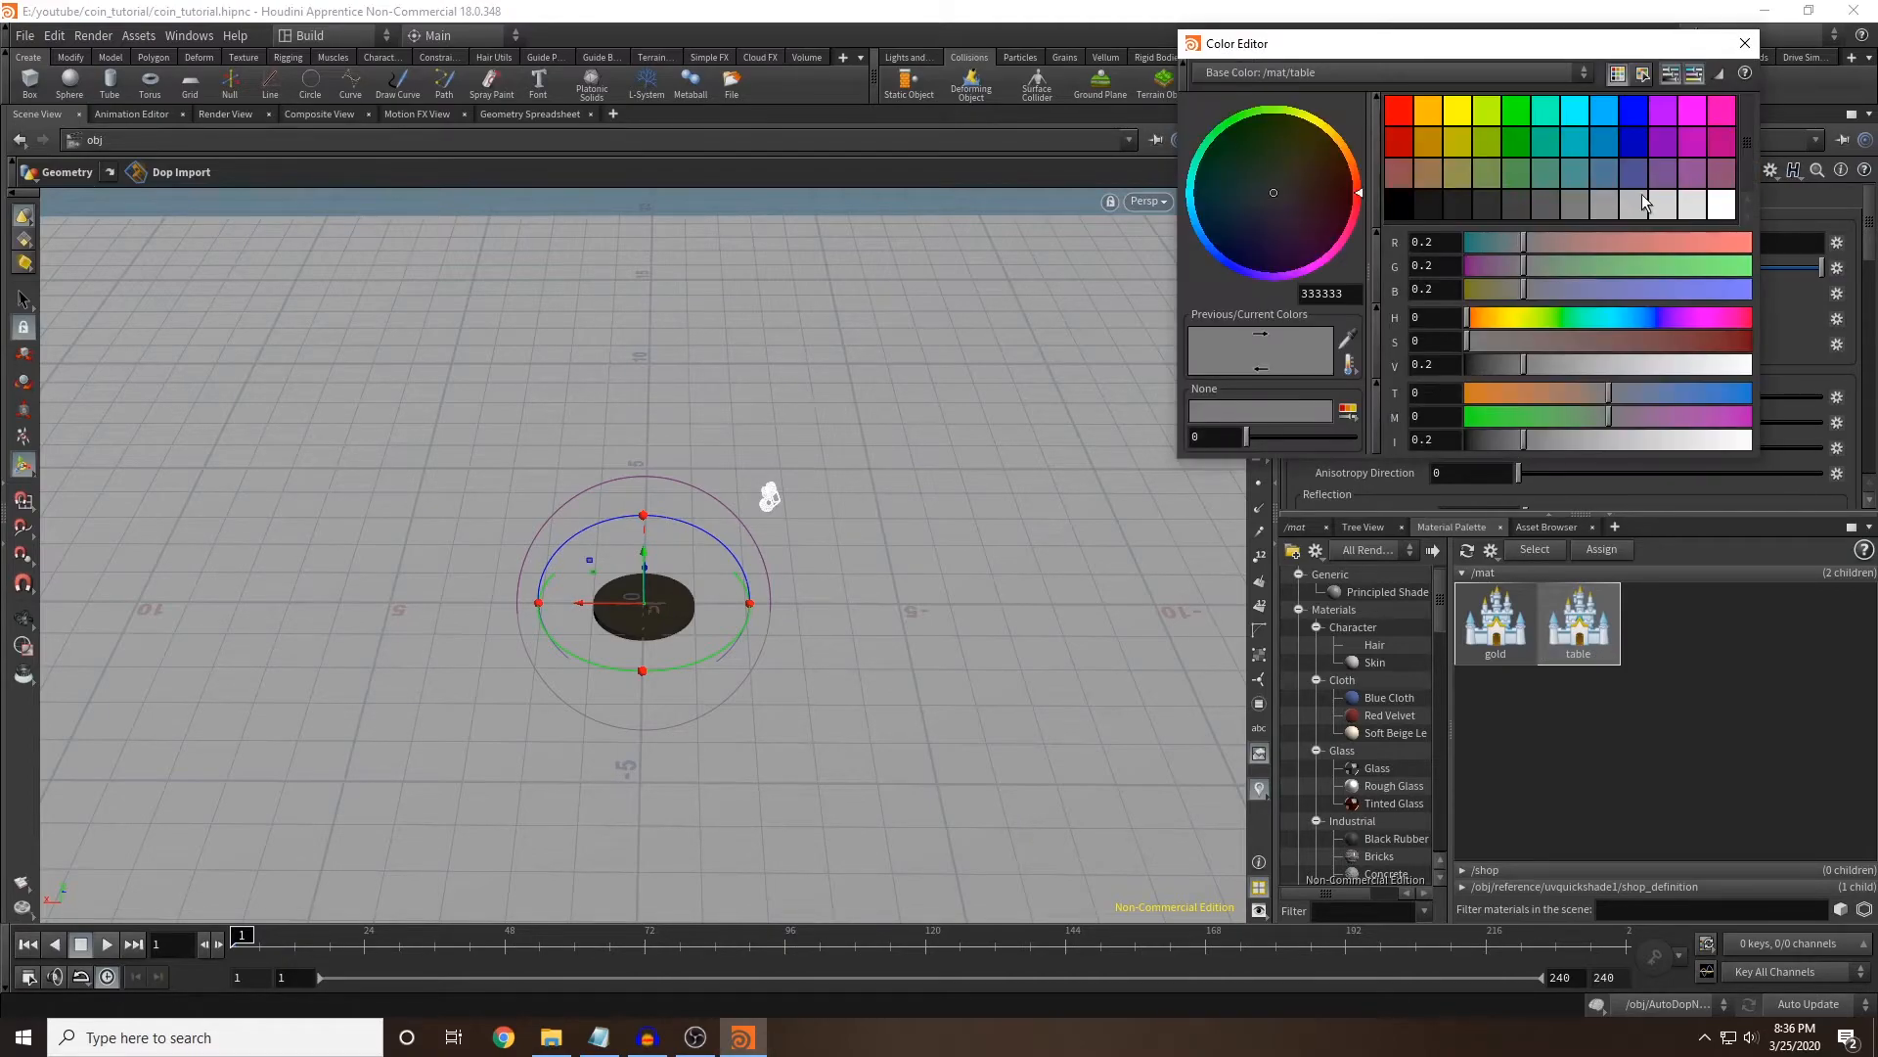
click(1718, 209)
click(1744, 43)
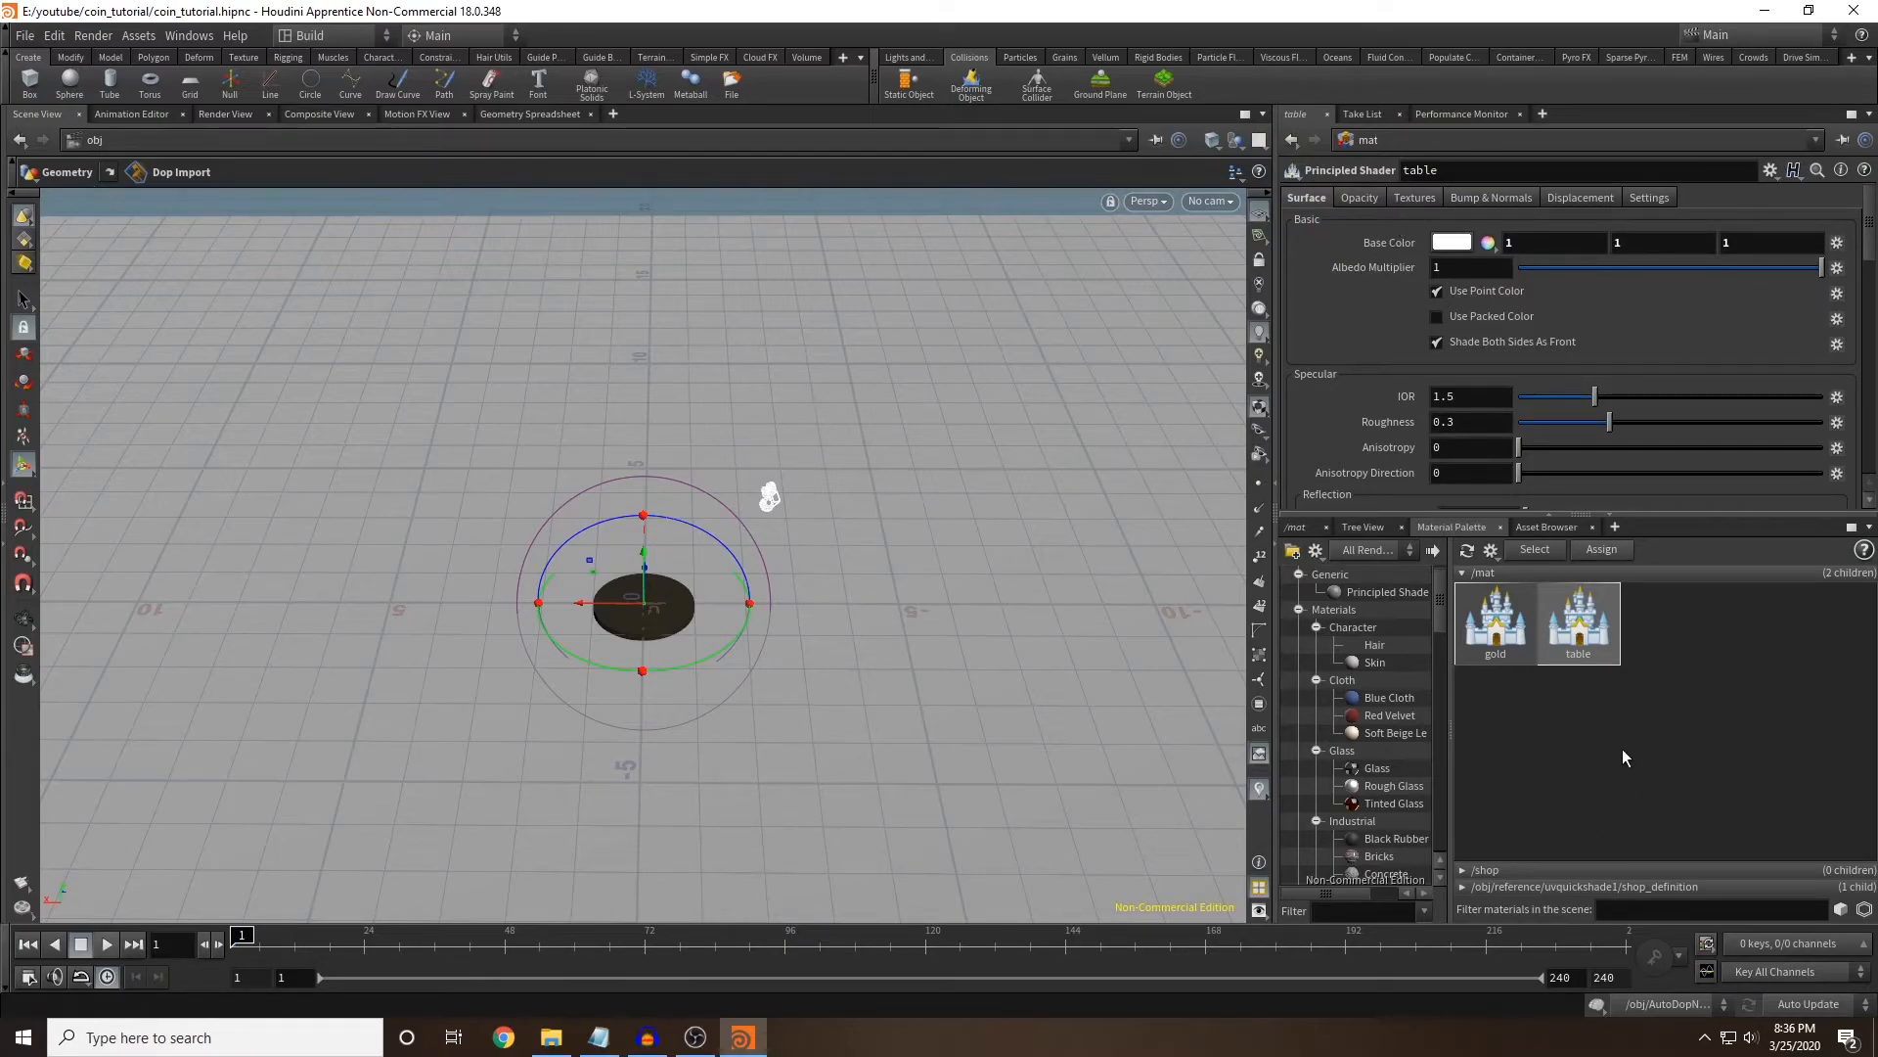
Enable the table shader's base color texture and load the Tileable marble floor tile image from the coin_tutorial/geo folder.
click(1432, 195)
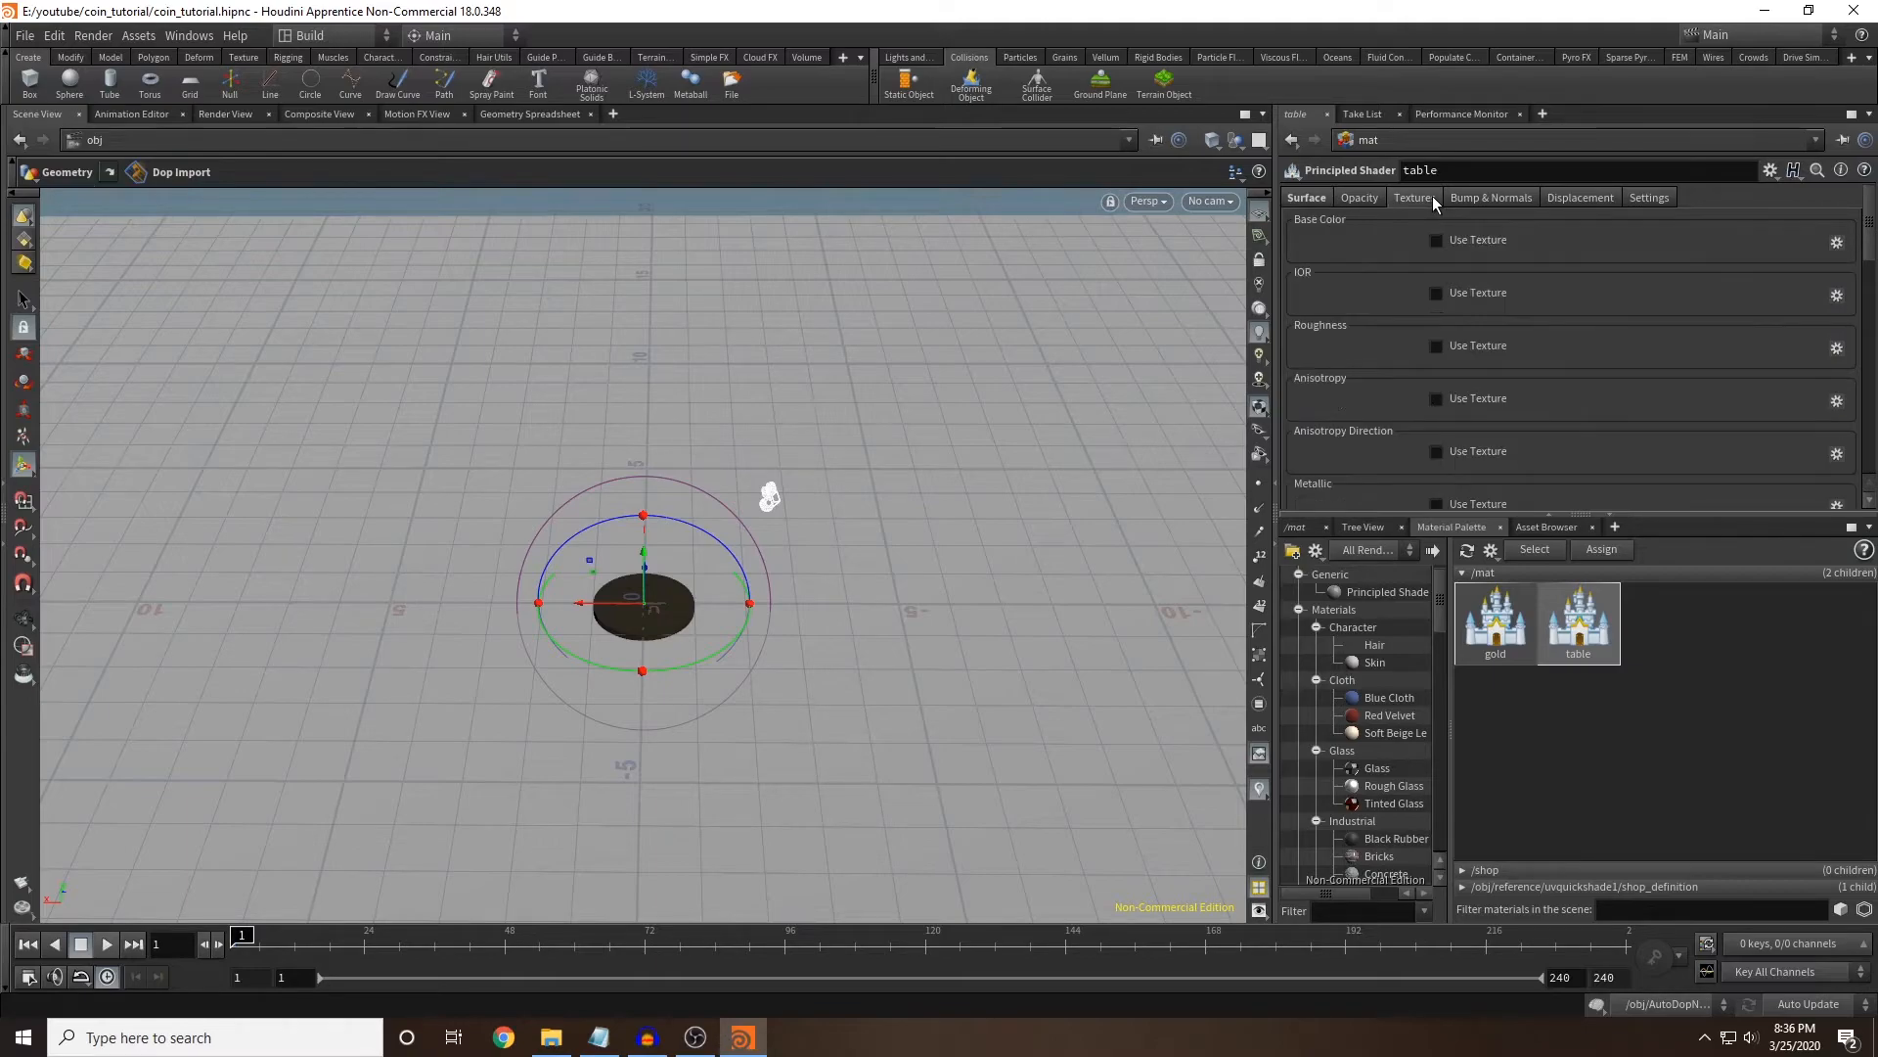
click(1436, 242)
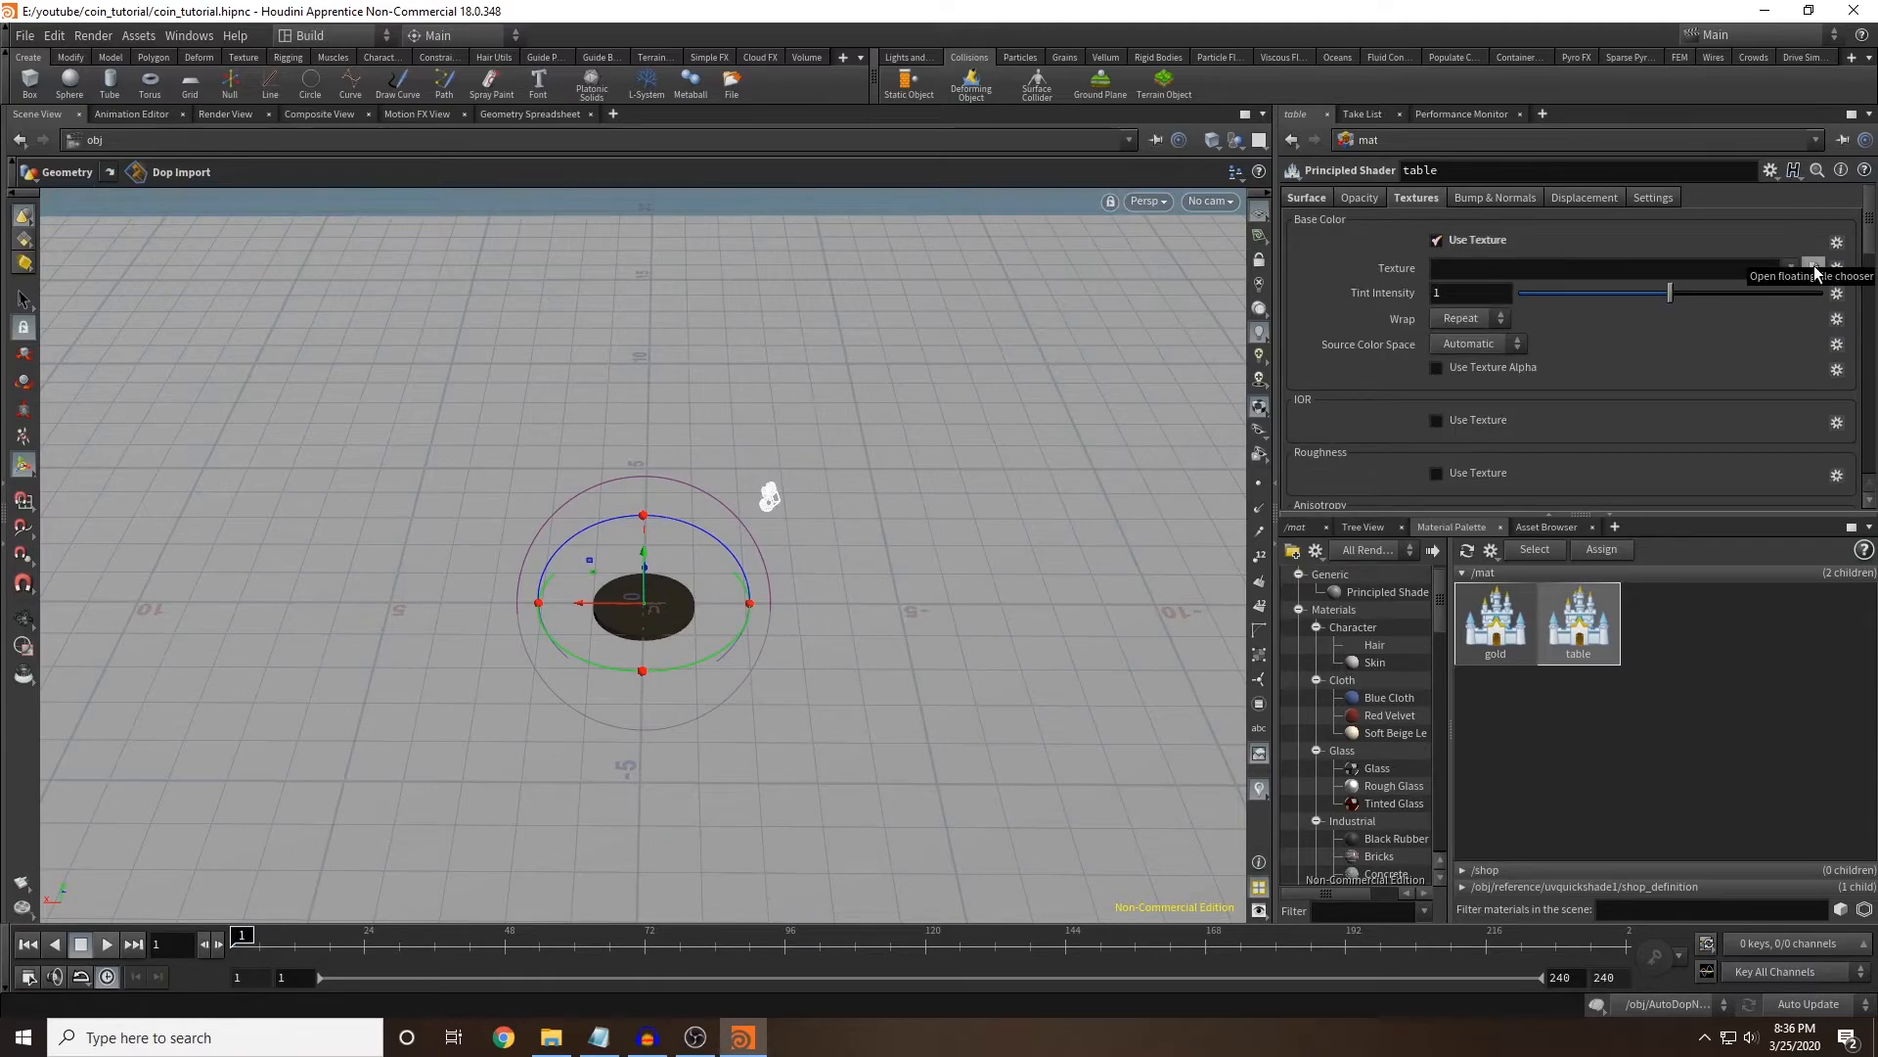
click(1814, 267)
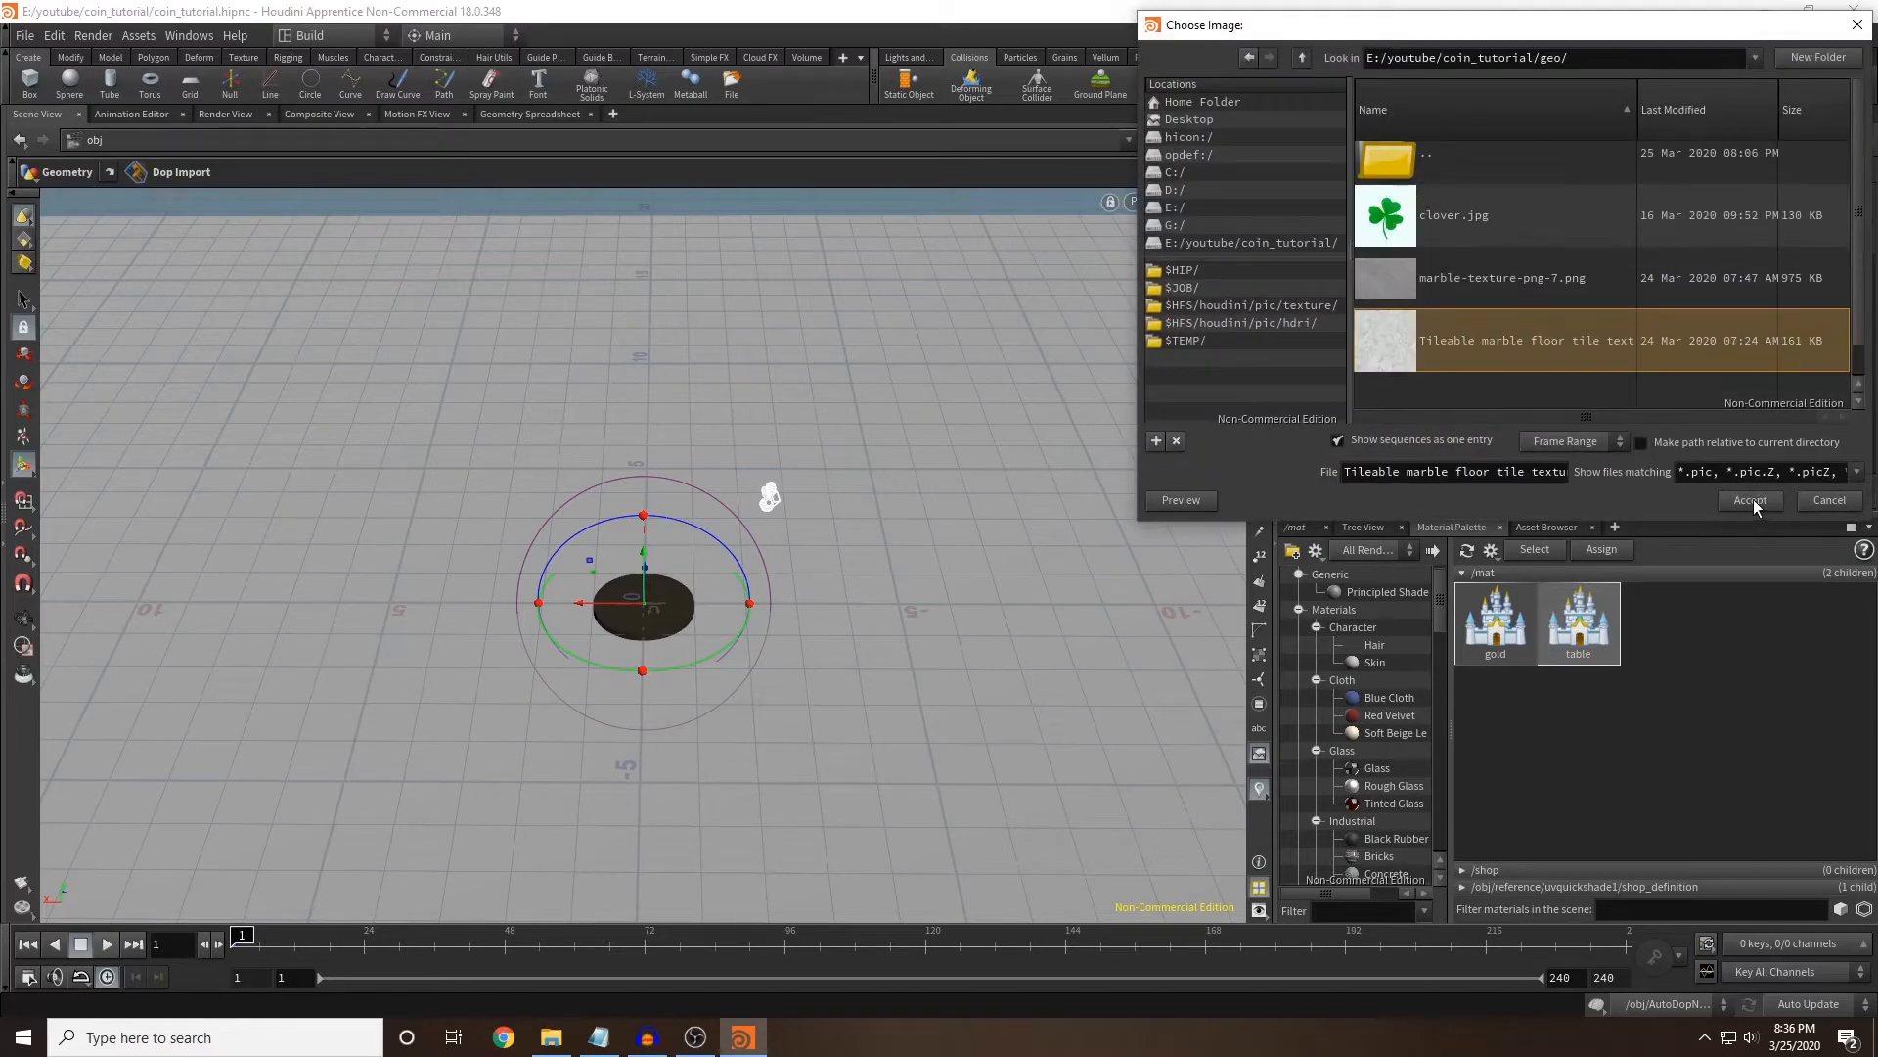
click(1750, 501)
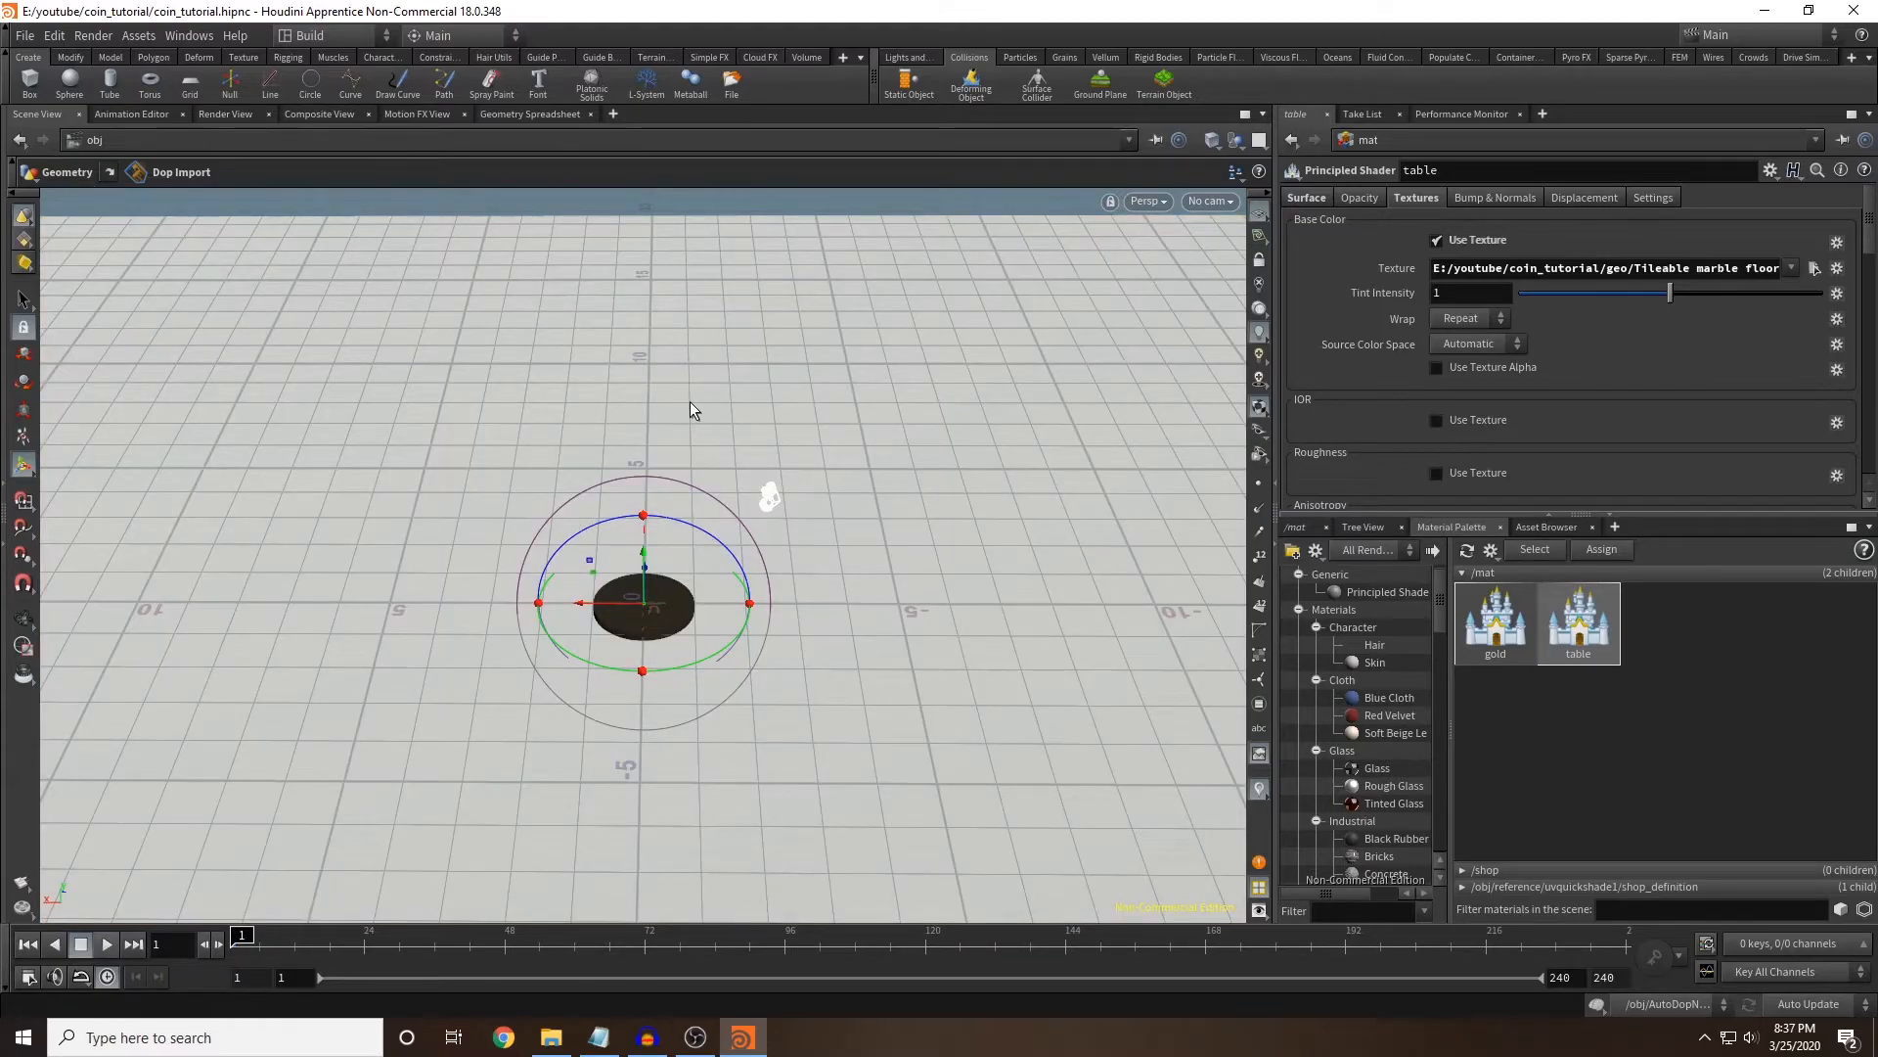
Render a preview of the scene through /obj/cam1 in the render view.
click(230, 114)
click(431, 142)
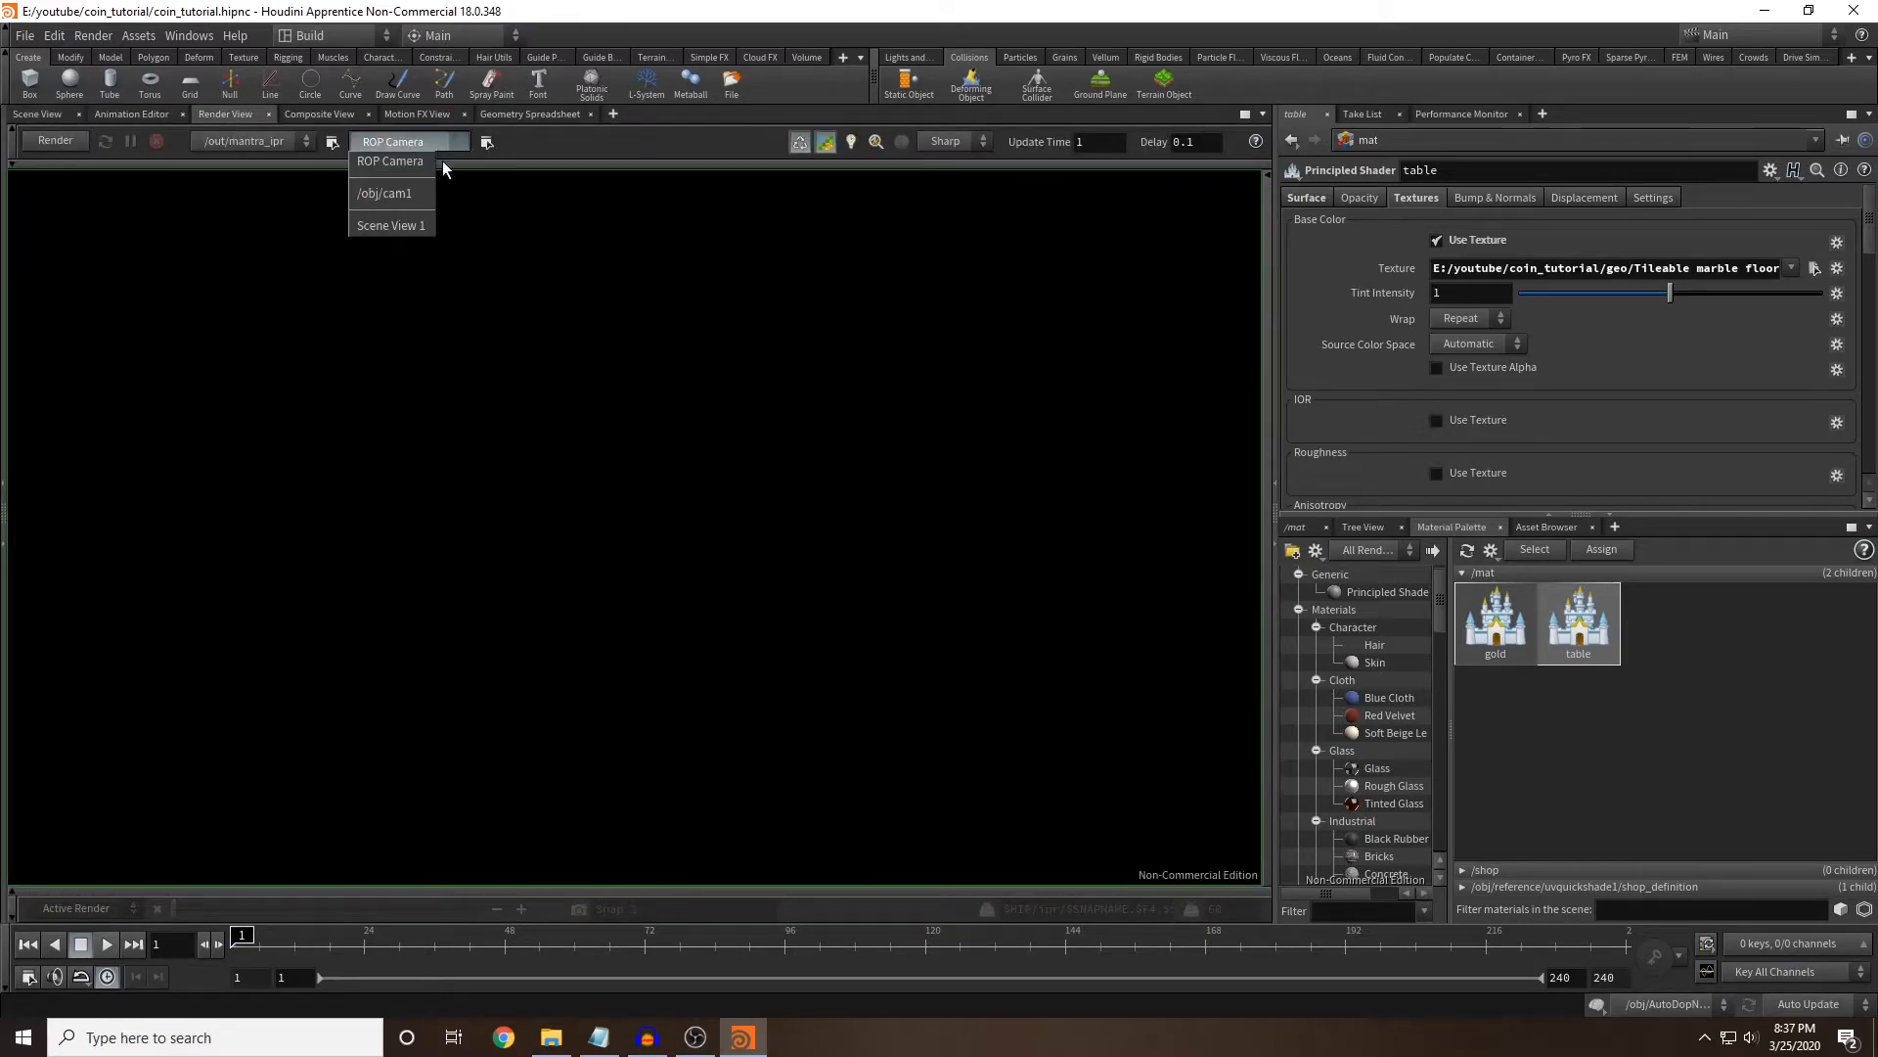
click(389, 192)
click(51, 139)
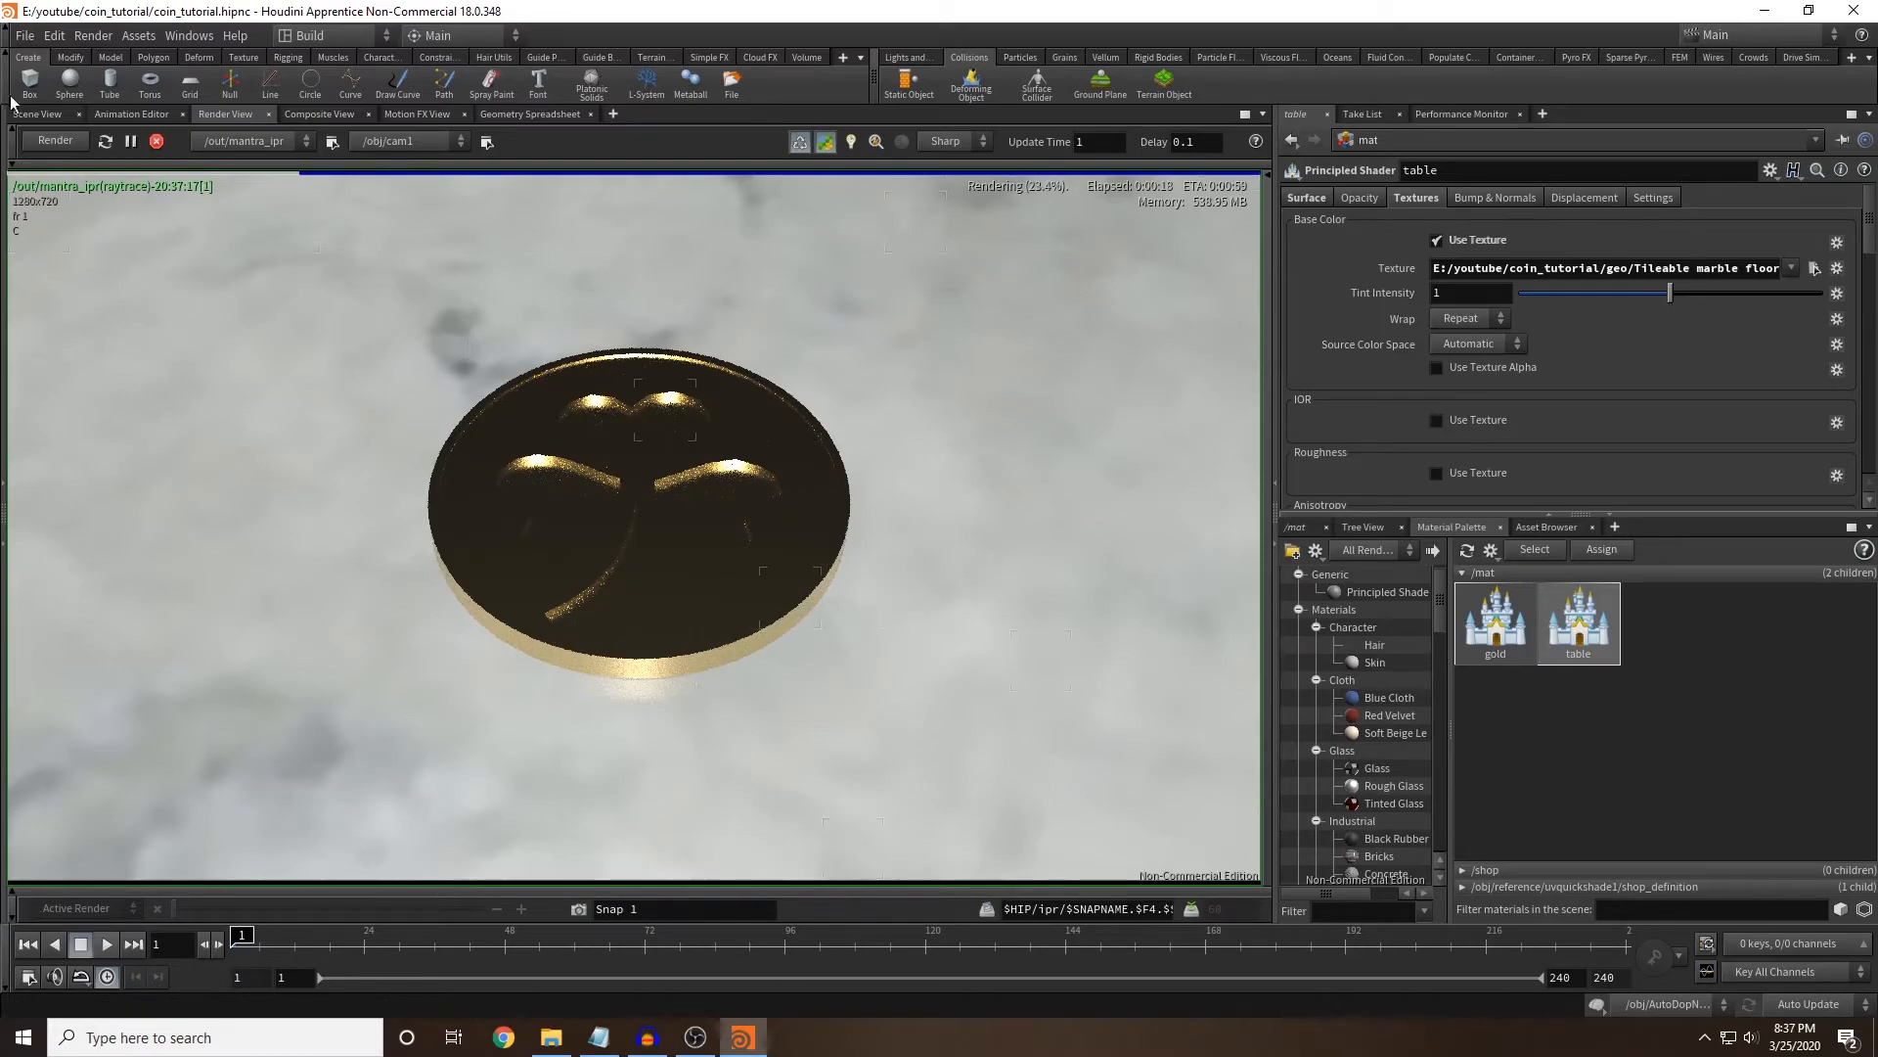
Return to the scene view, browse the material gallery, and inspect the gold and table shader nodes in the /mat network.
click(39, 113)
scroll(1446, 640, down, 5)
scroll(1458, 675, down, 10)
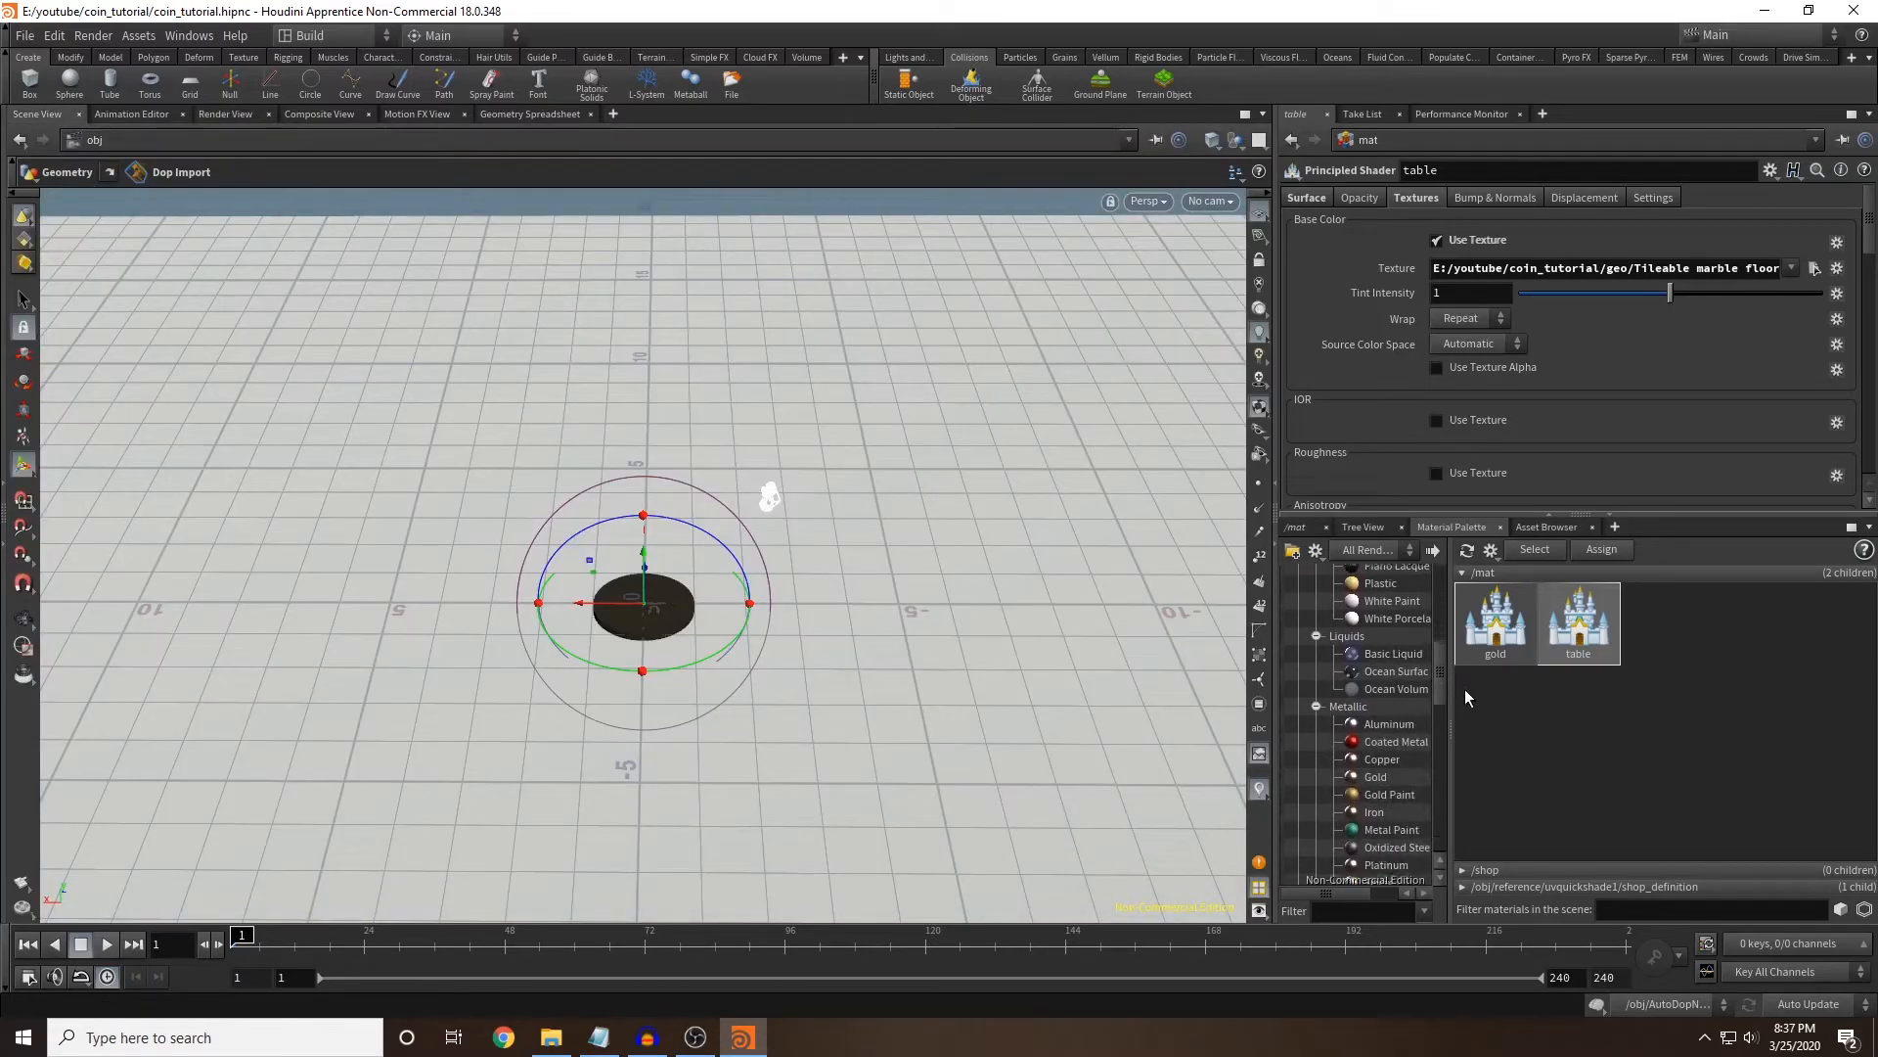
scroll(1460, 793, up, 15)
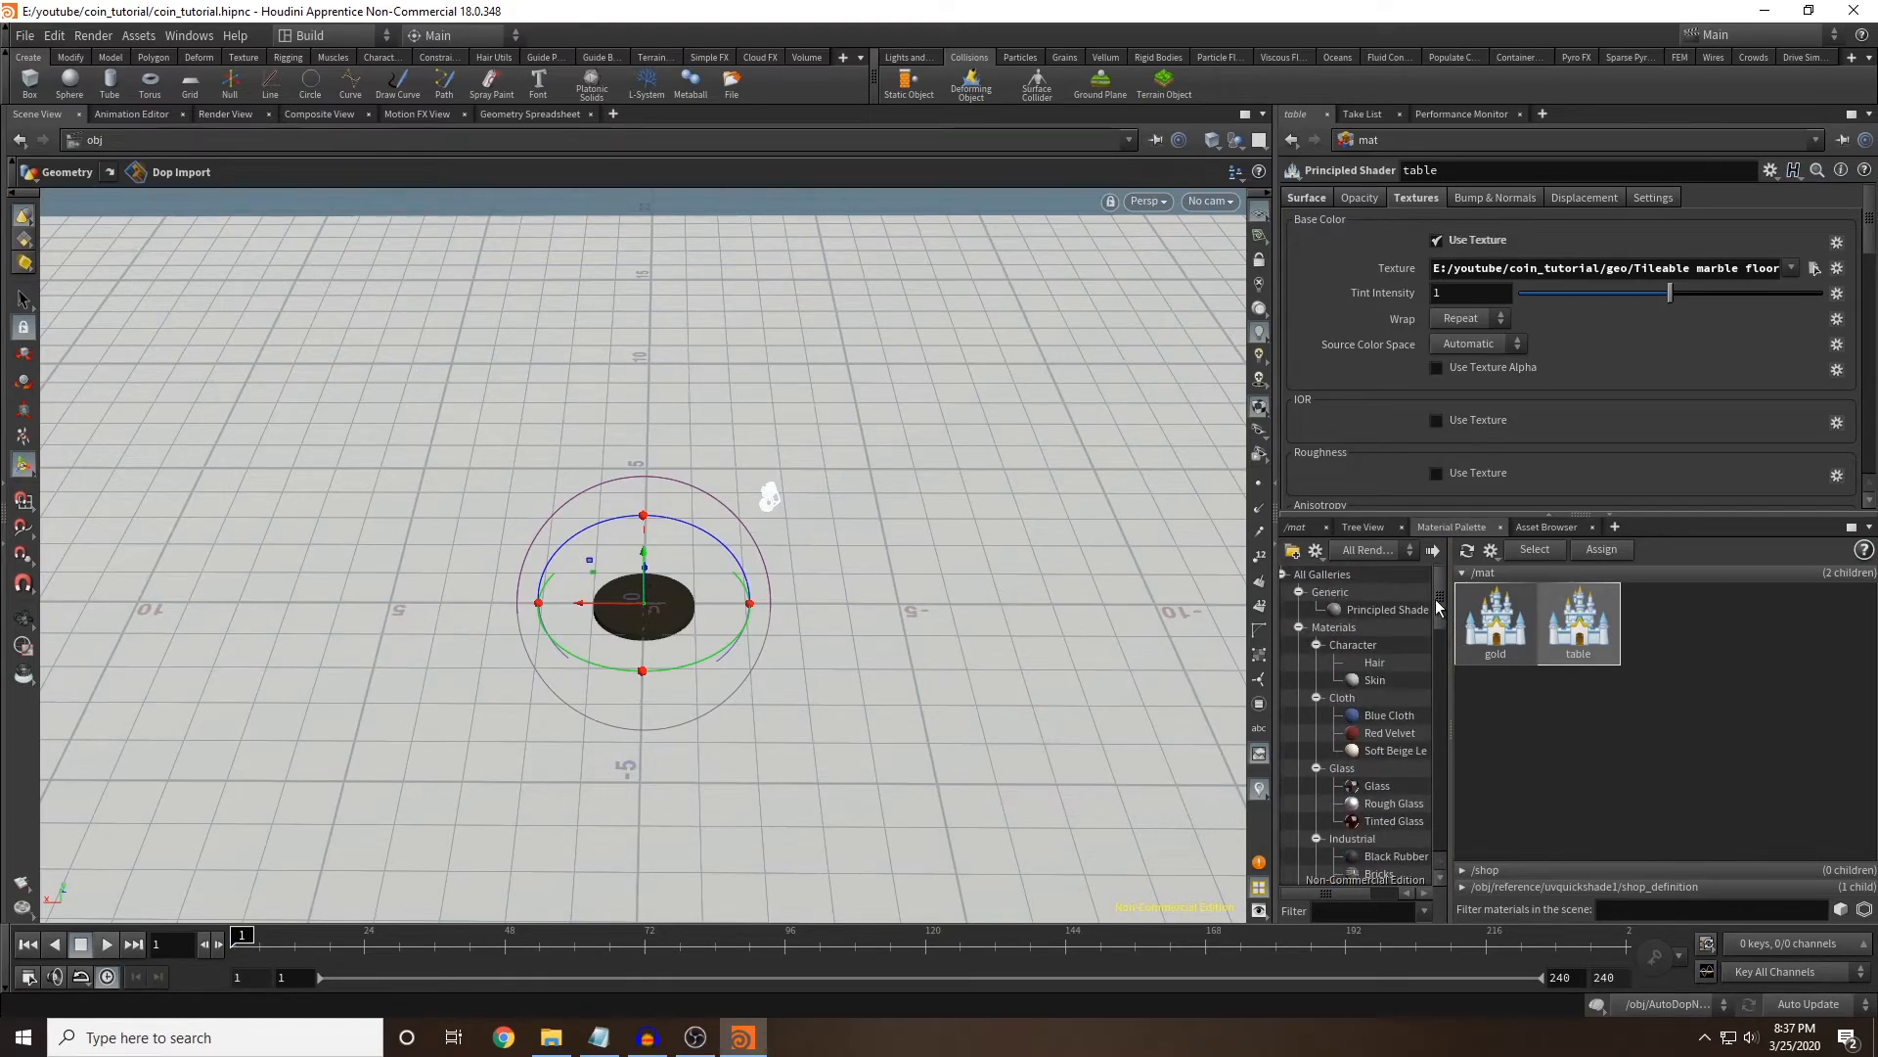
click(1297, 528)
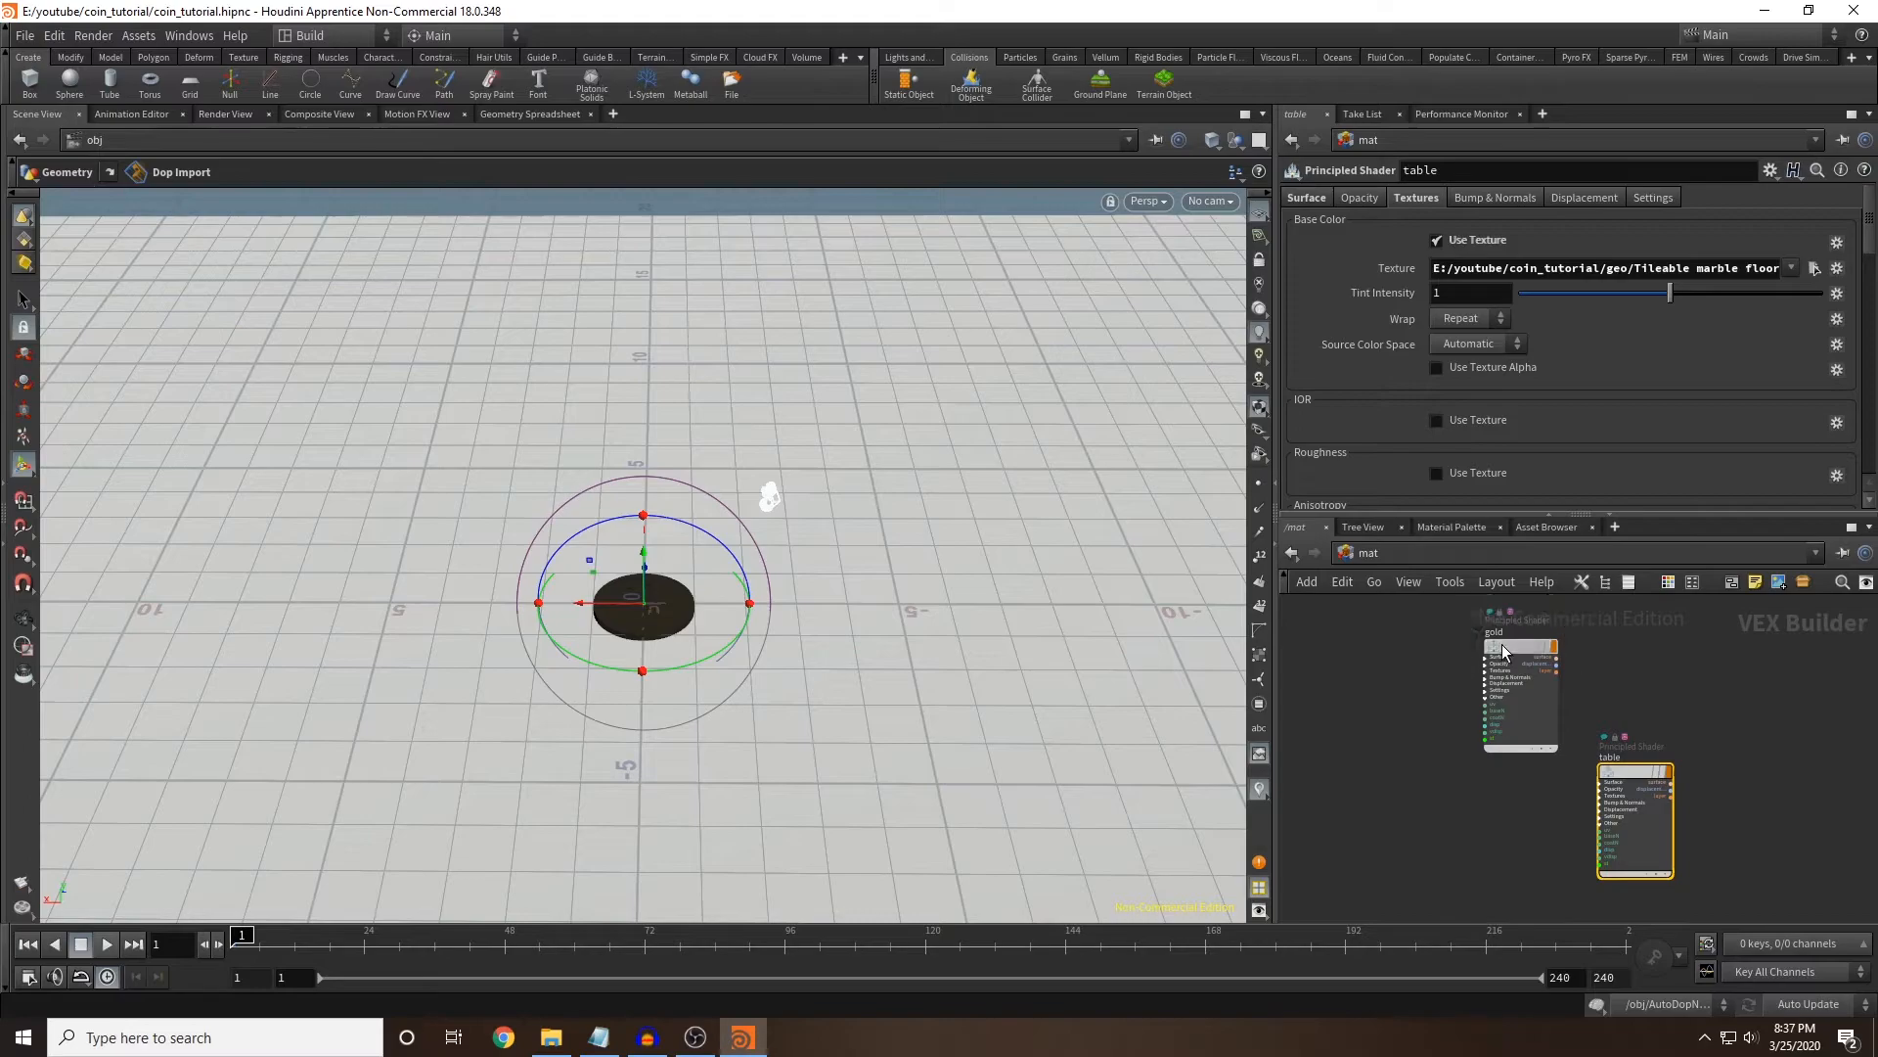
drag(1514, 663, 1388, 667)
click(1389, 646)
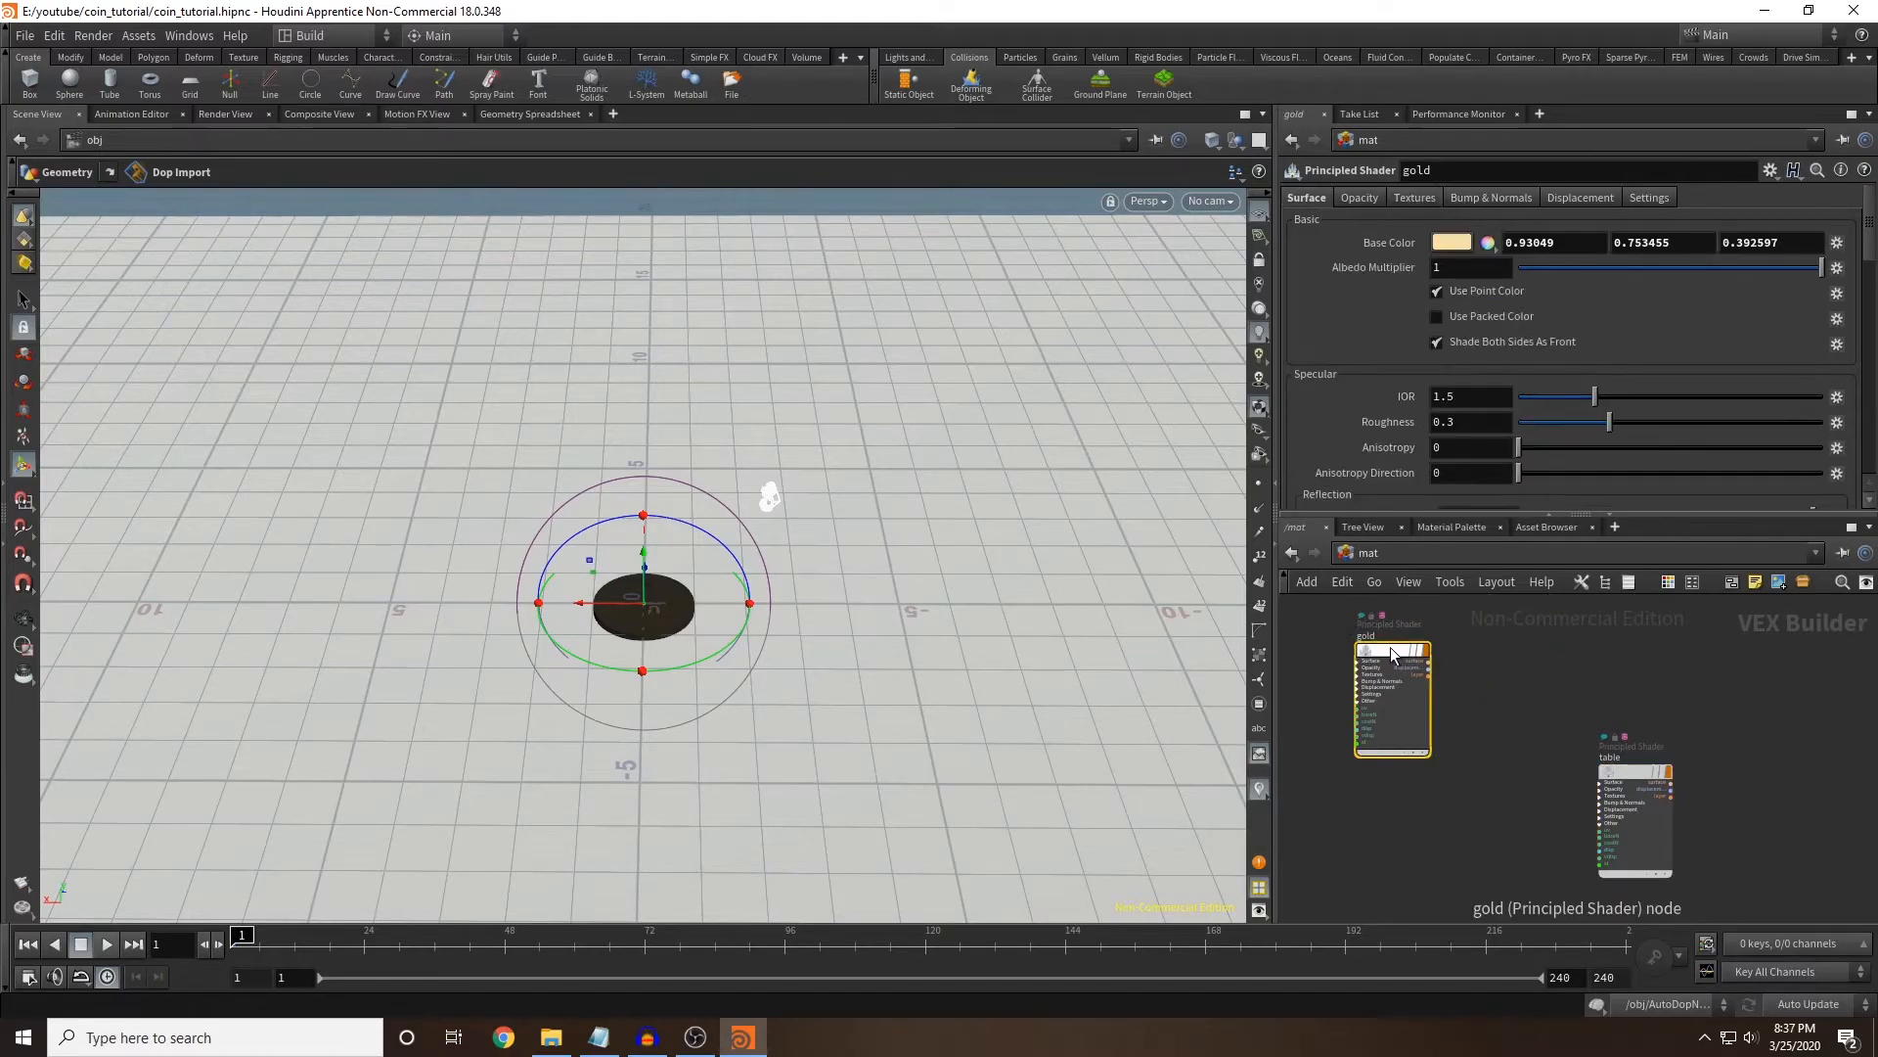
click(1636, 772)
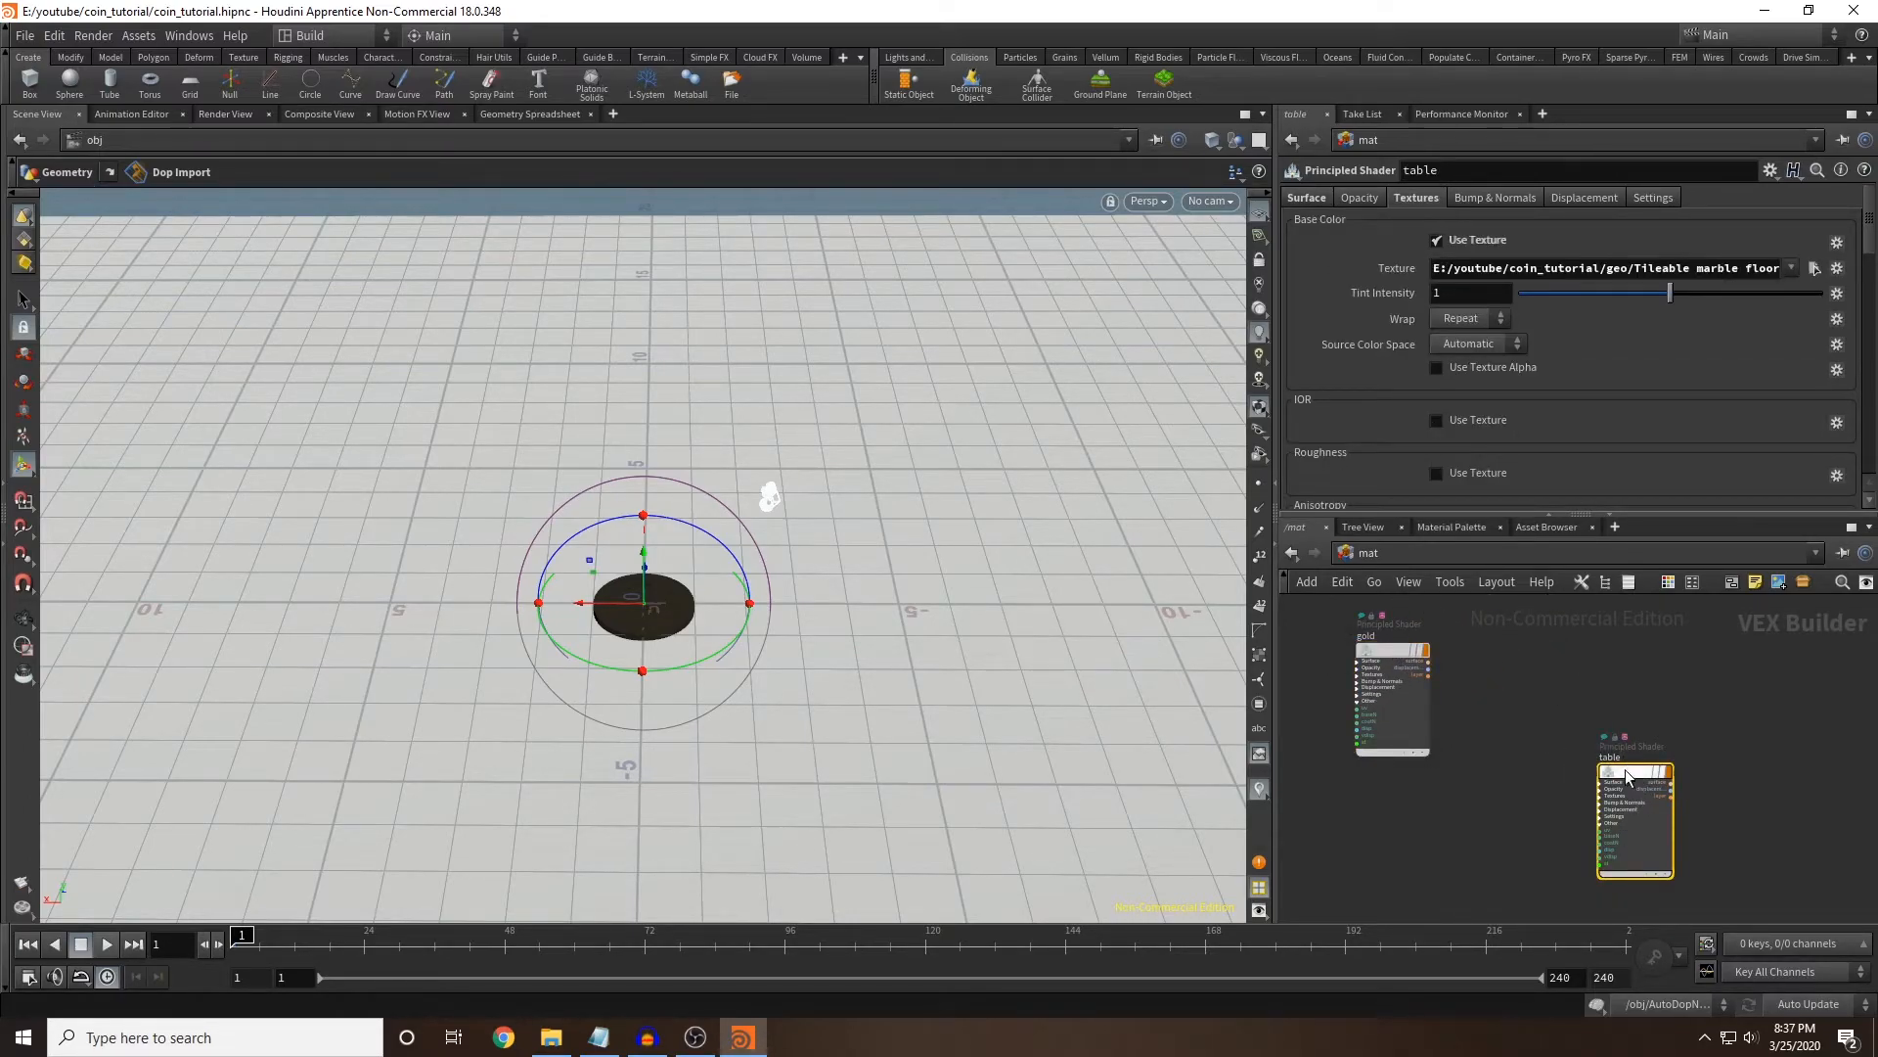
Go back to the obj network and check the coin's render material assignment in the operator chooser without changing it.
click(1366, 553)
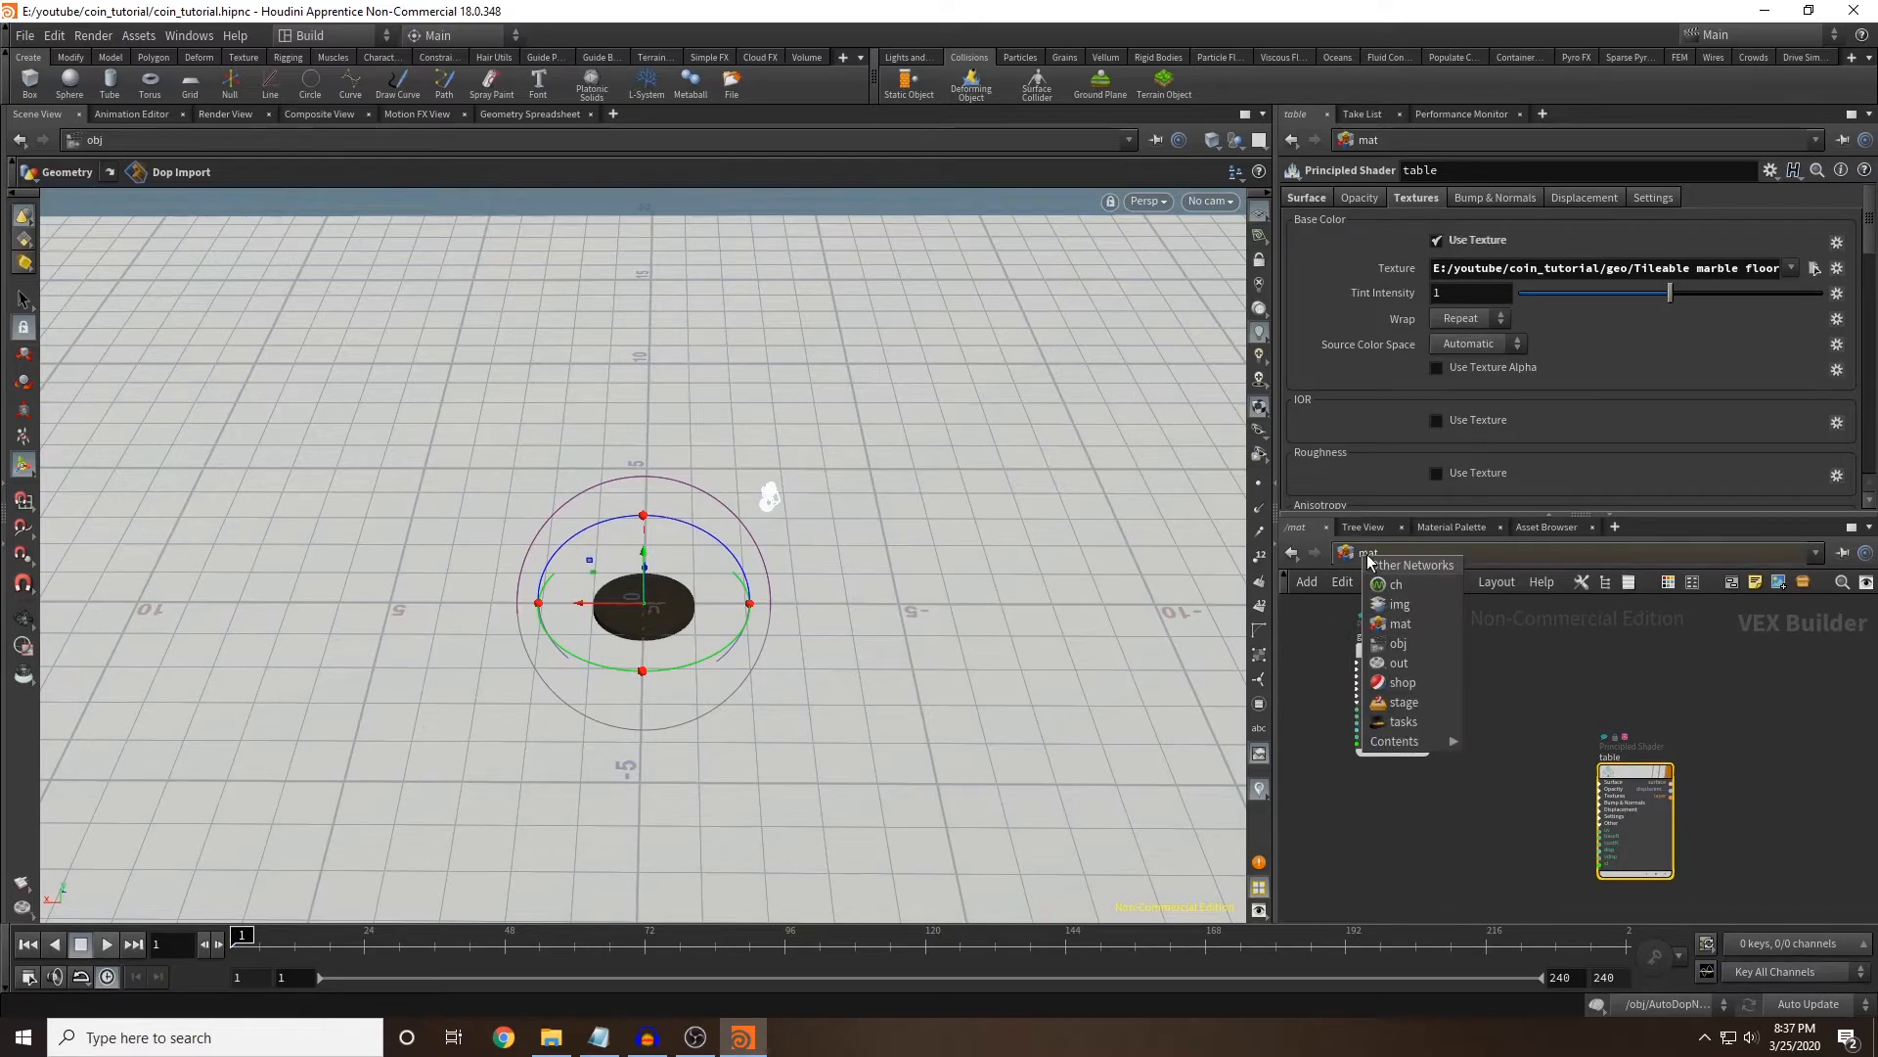
click(1418, 641)
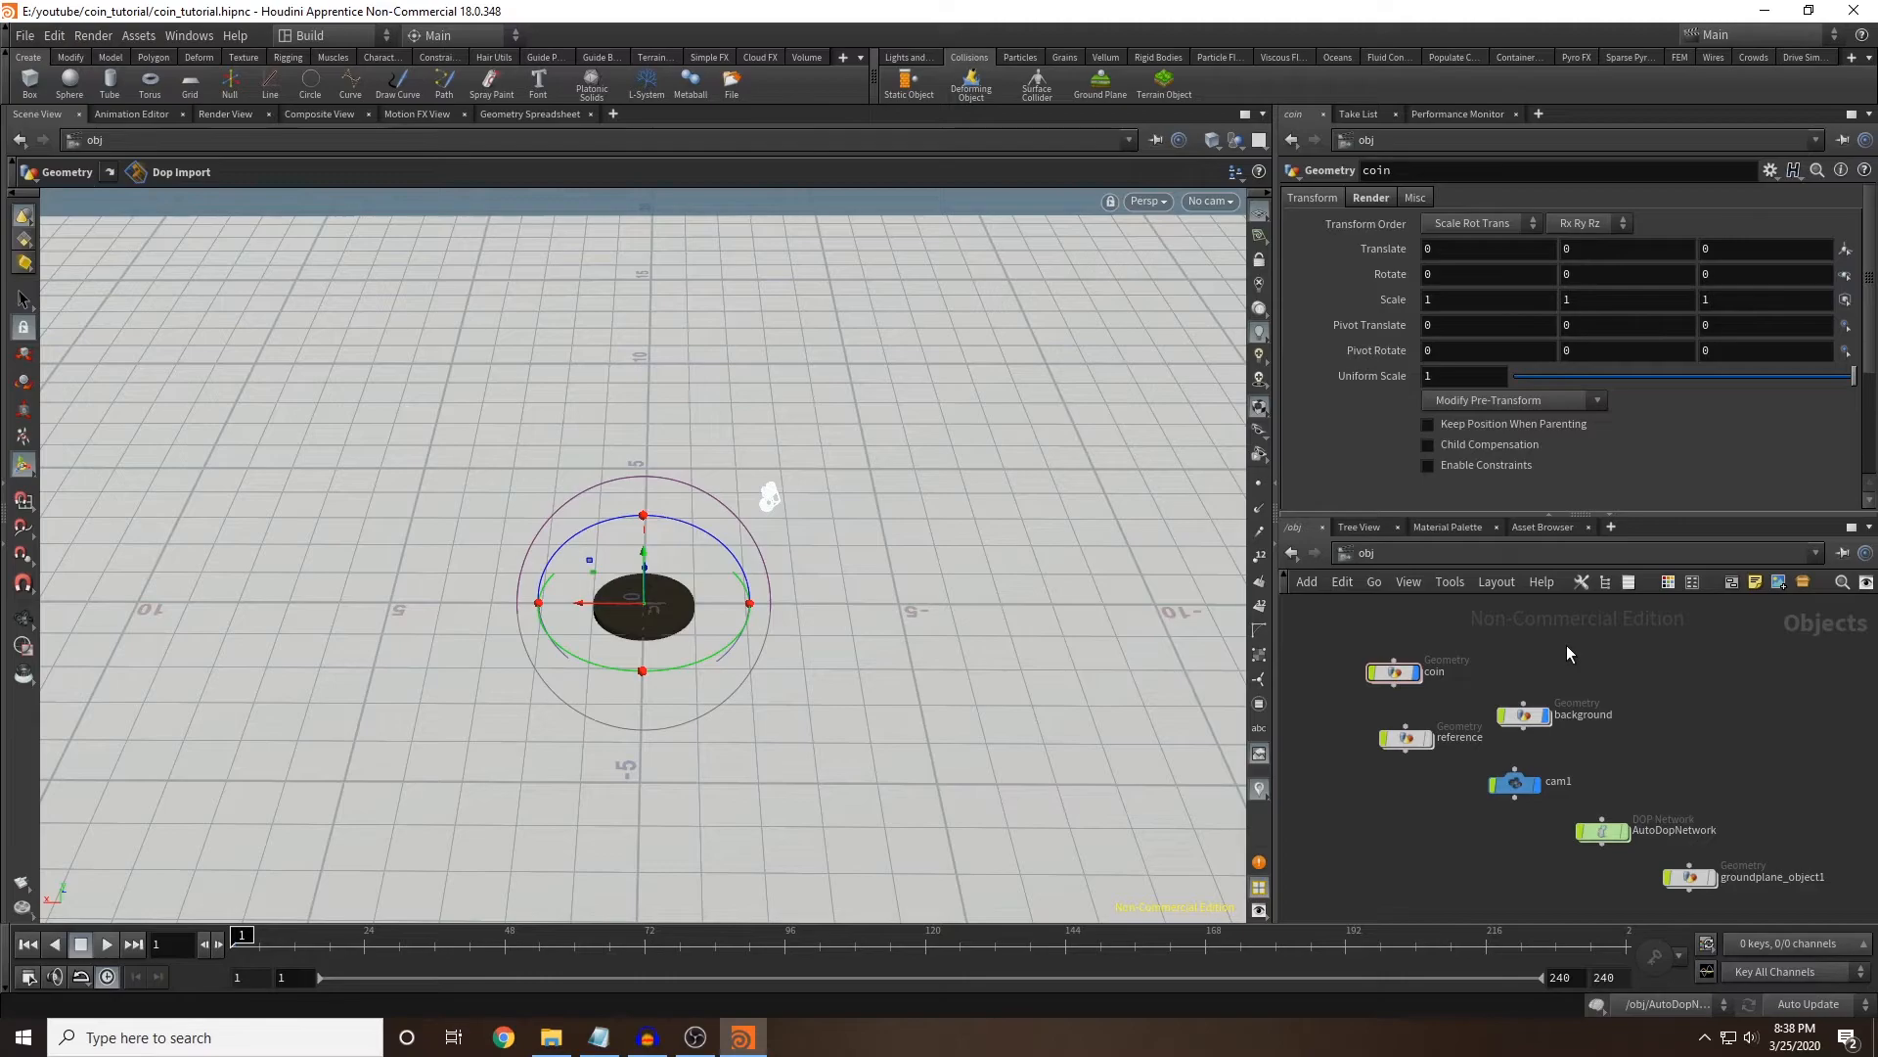
click(1397, 673)
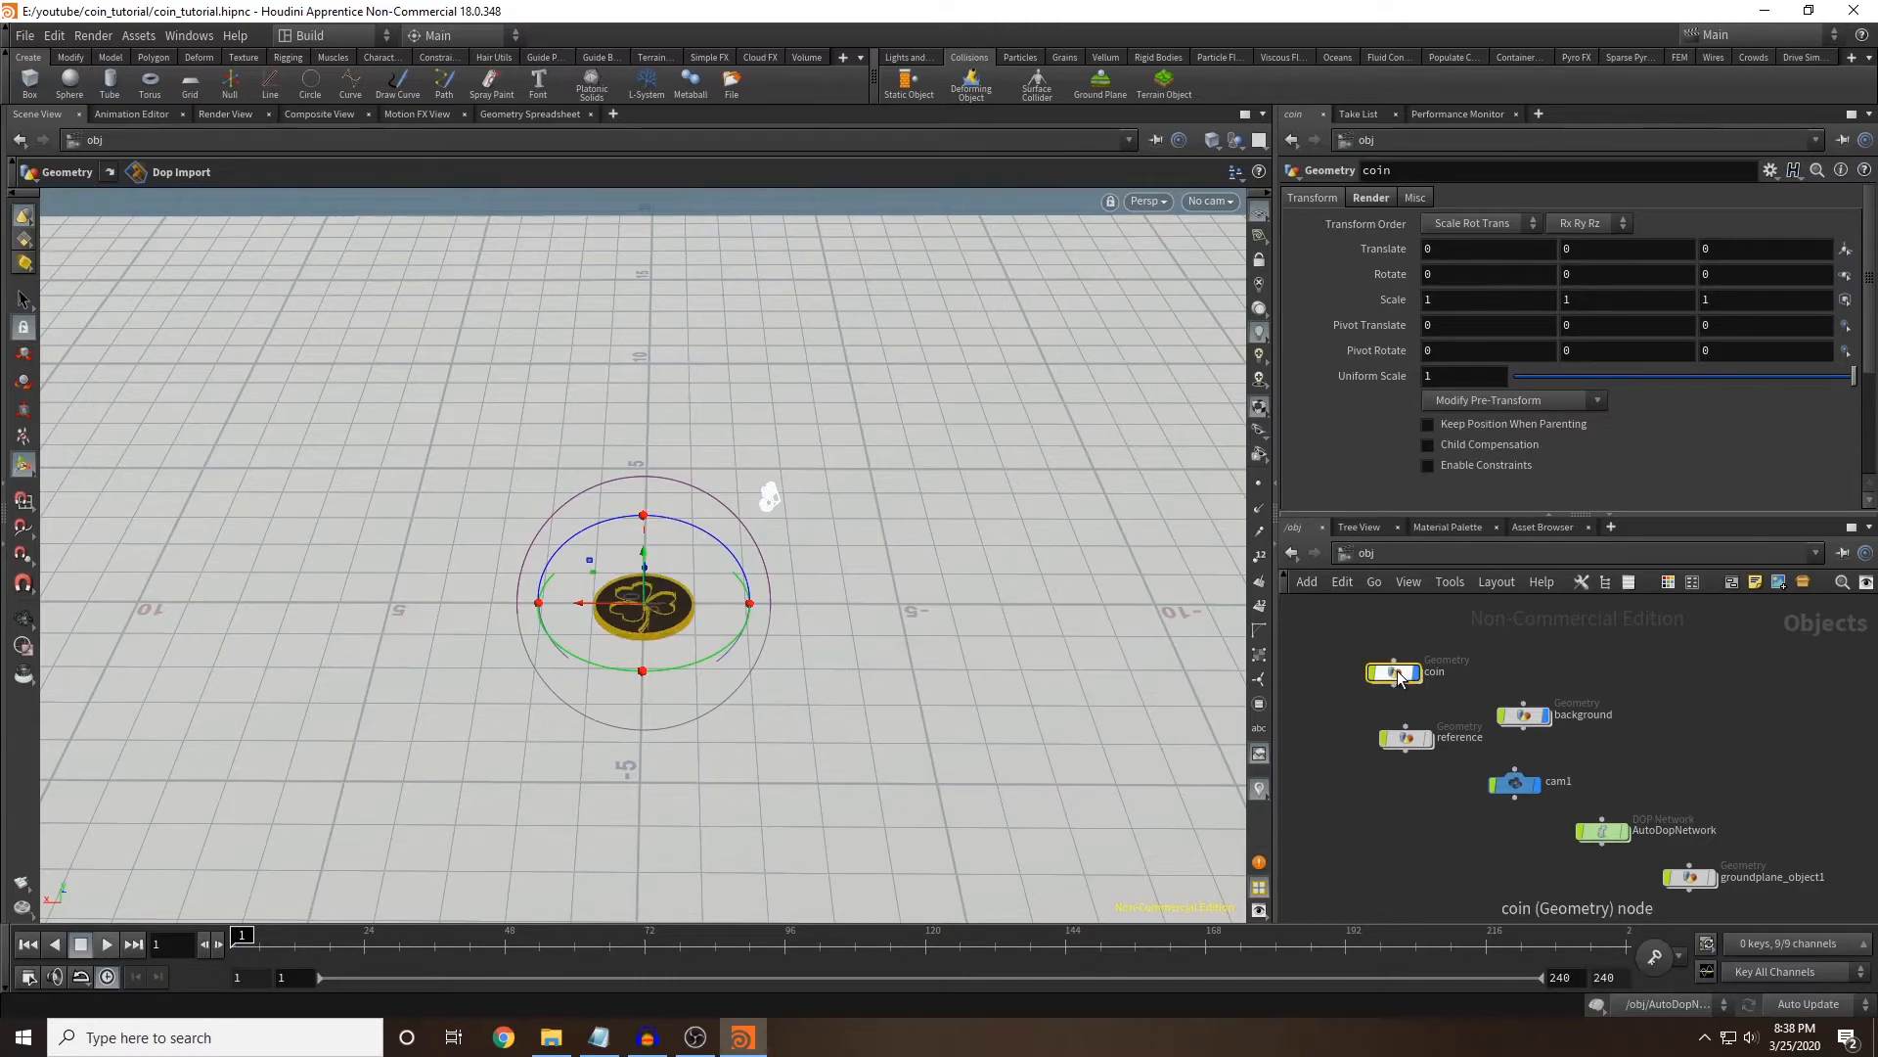
click(1363, 198)
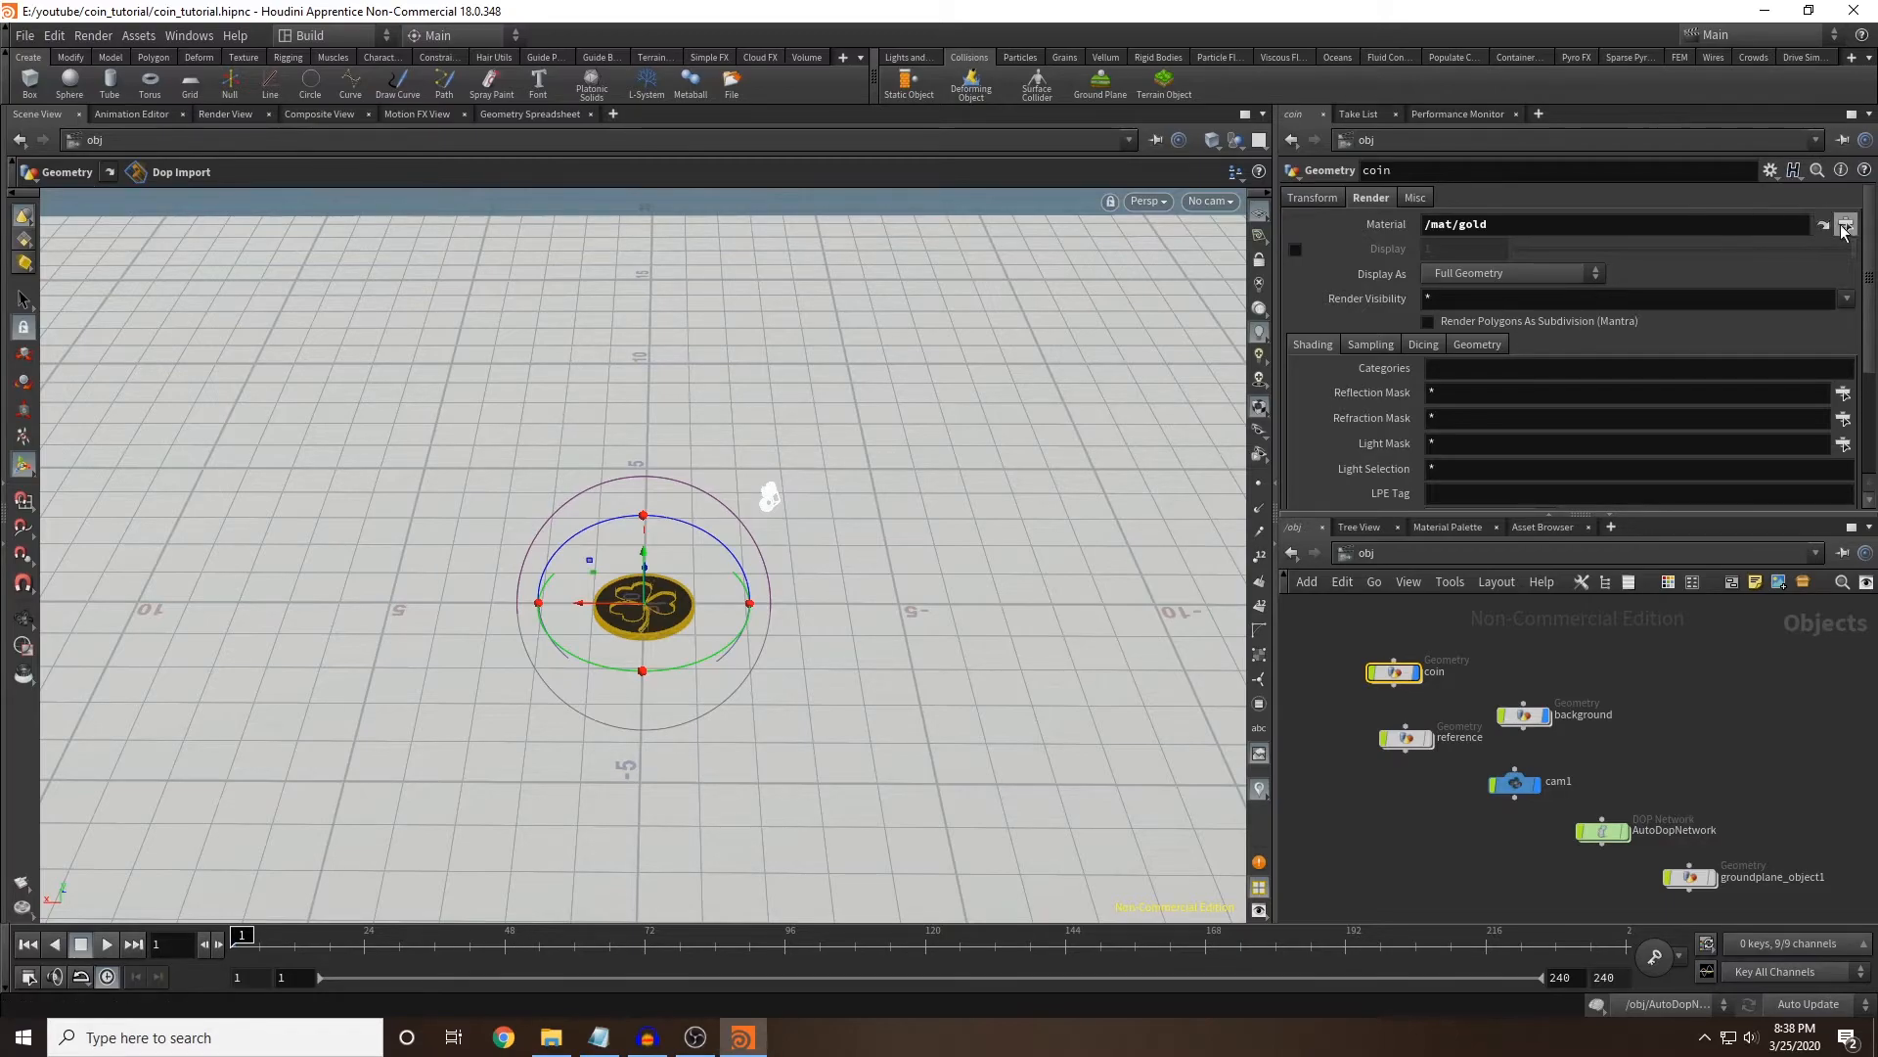
click(1846, 226)
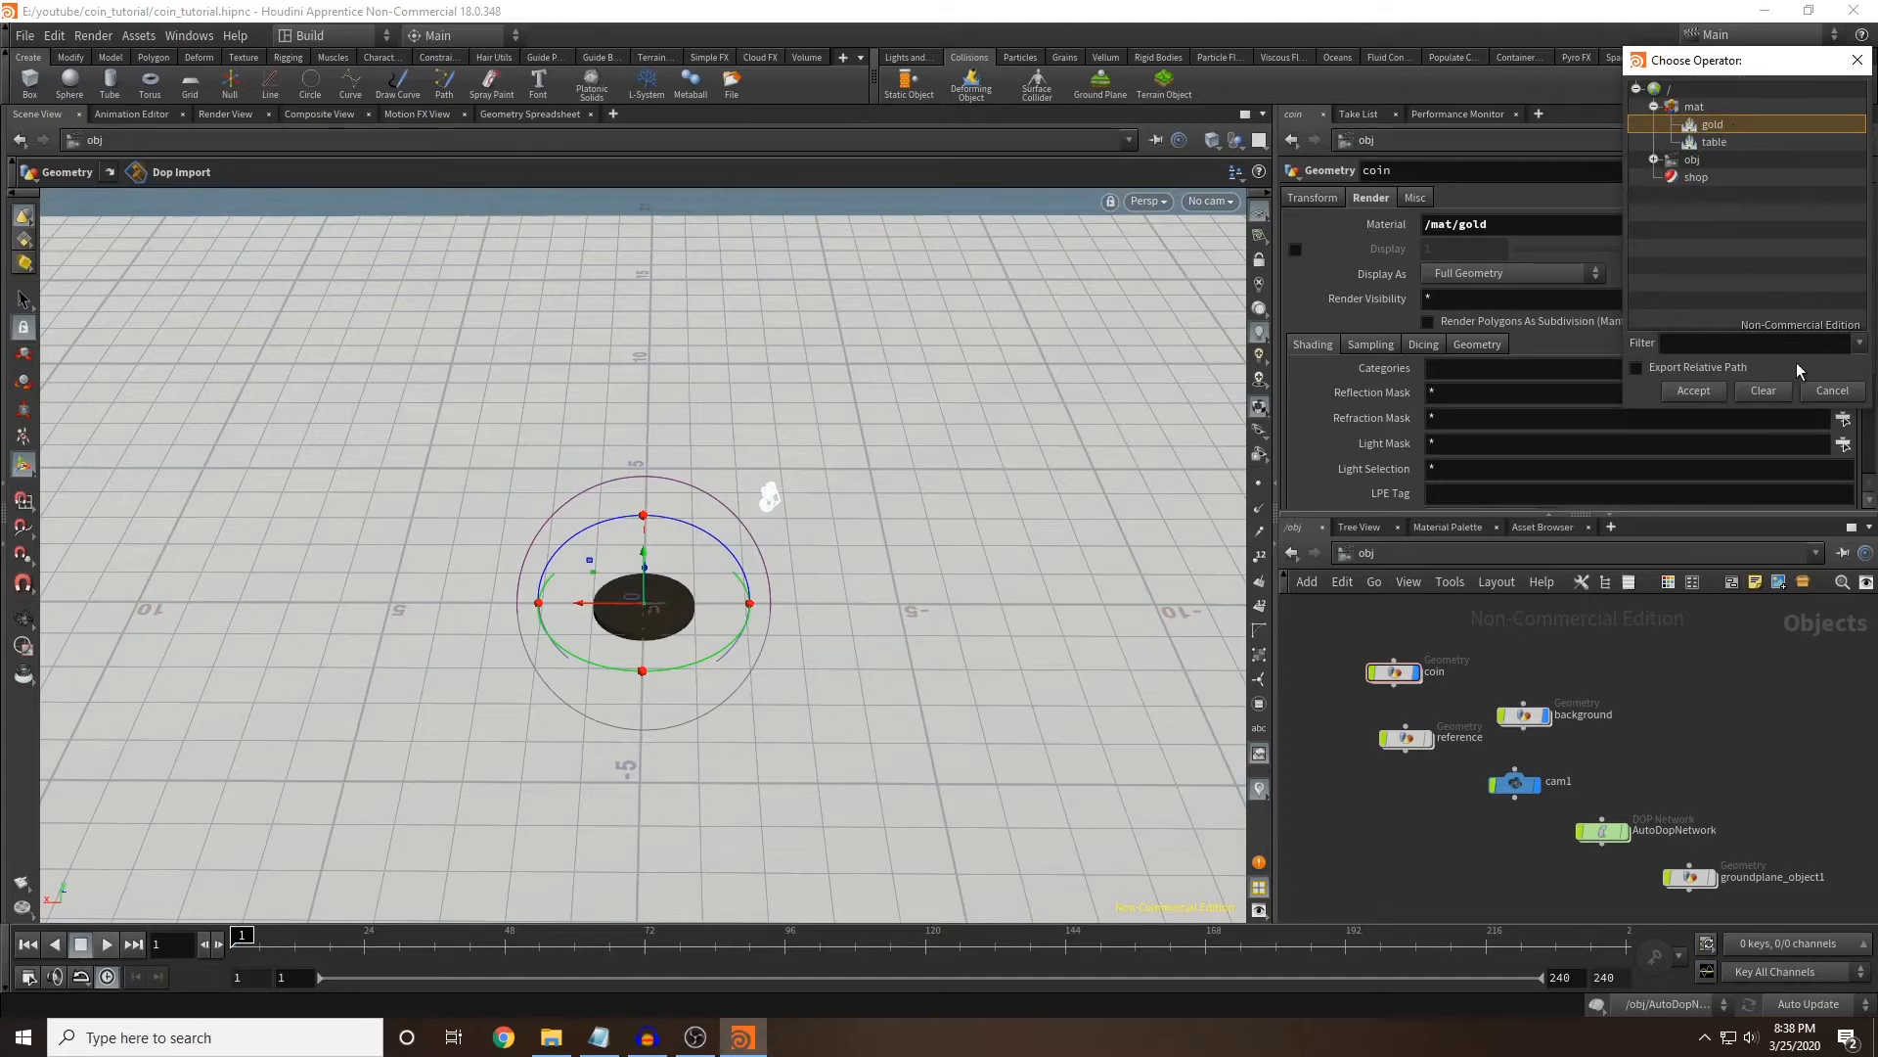
click(1857, 60)
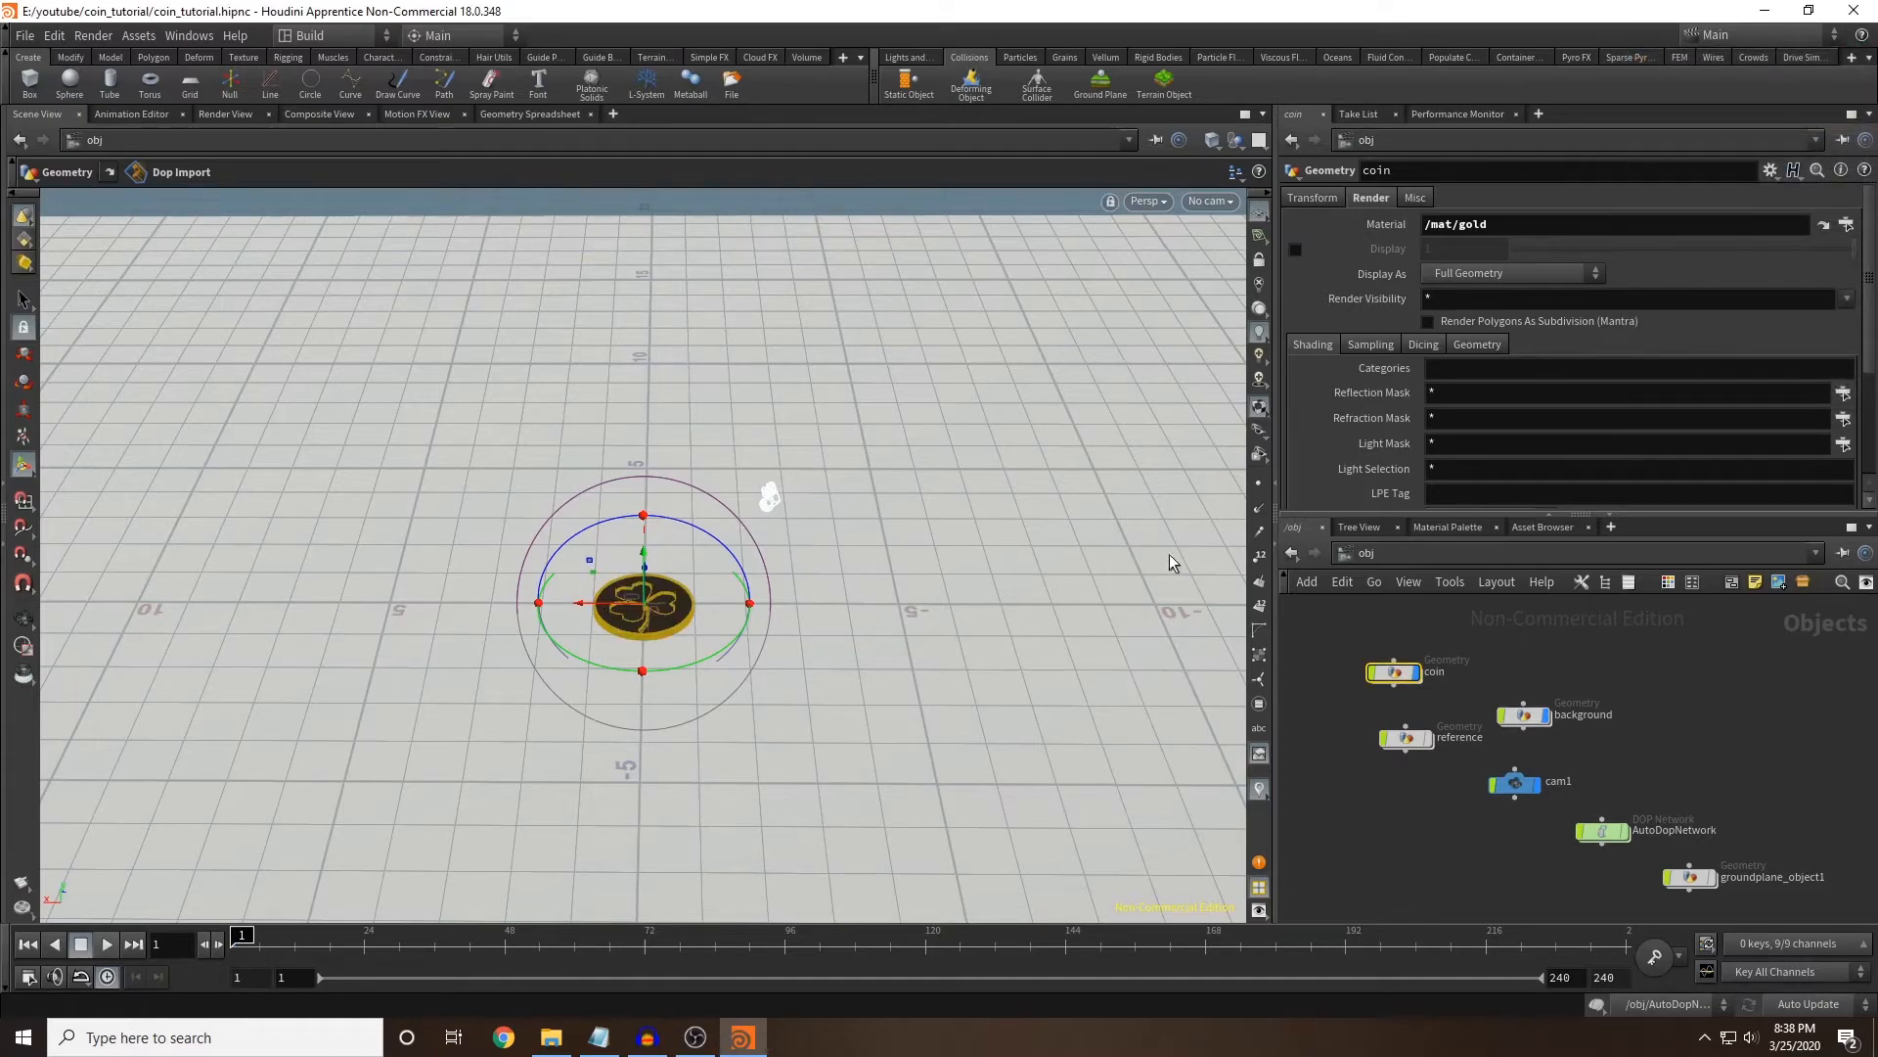
click(1538, 635)
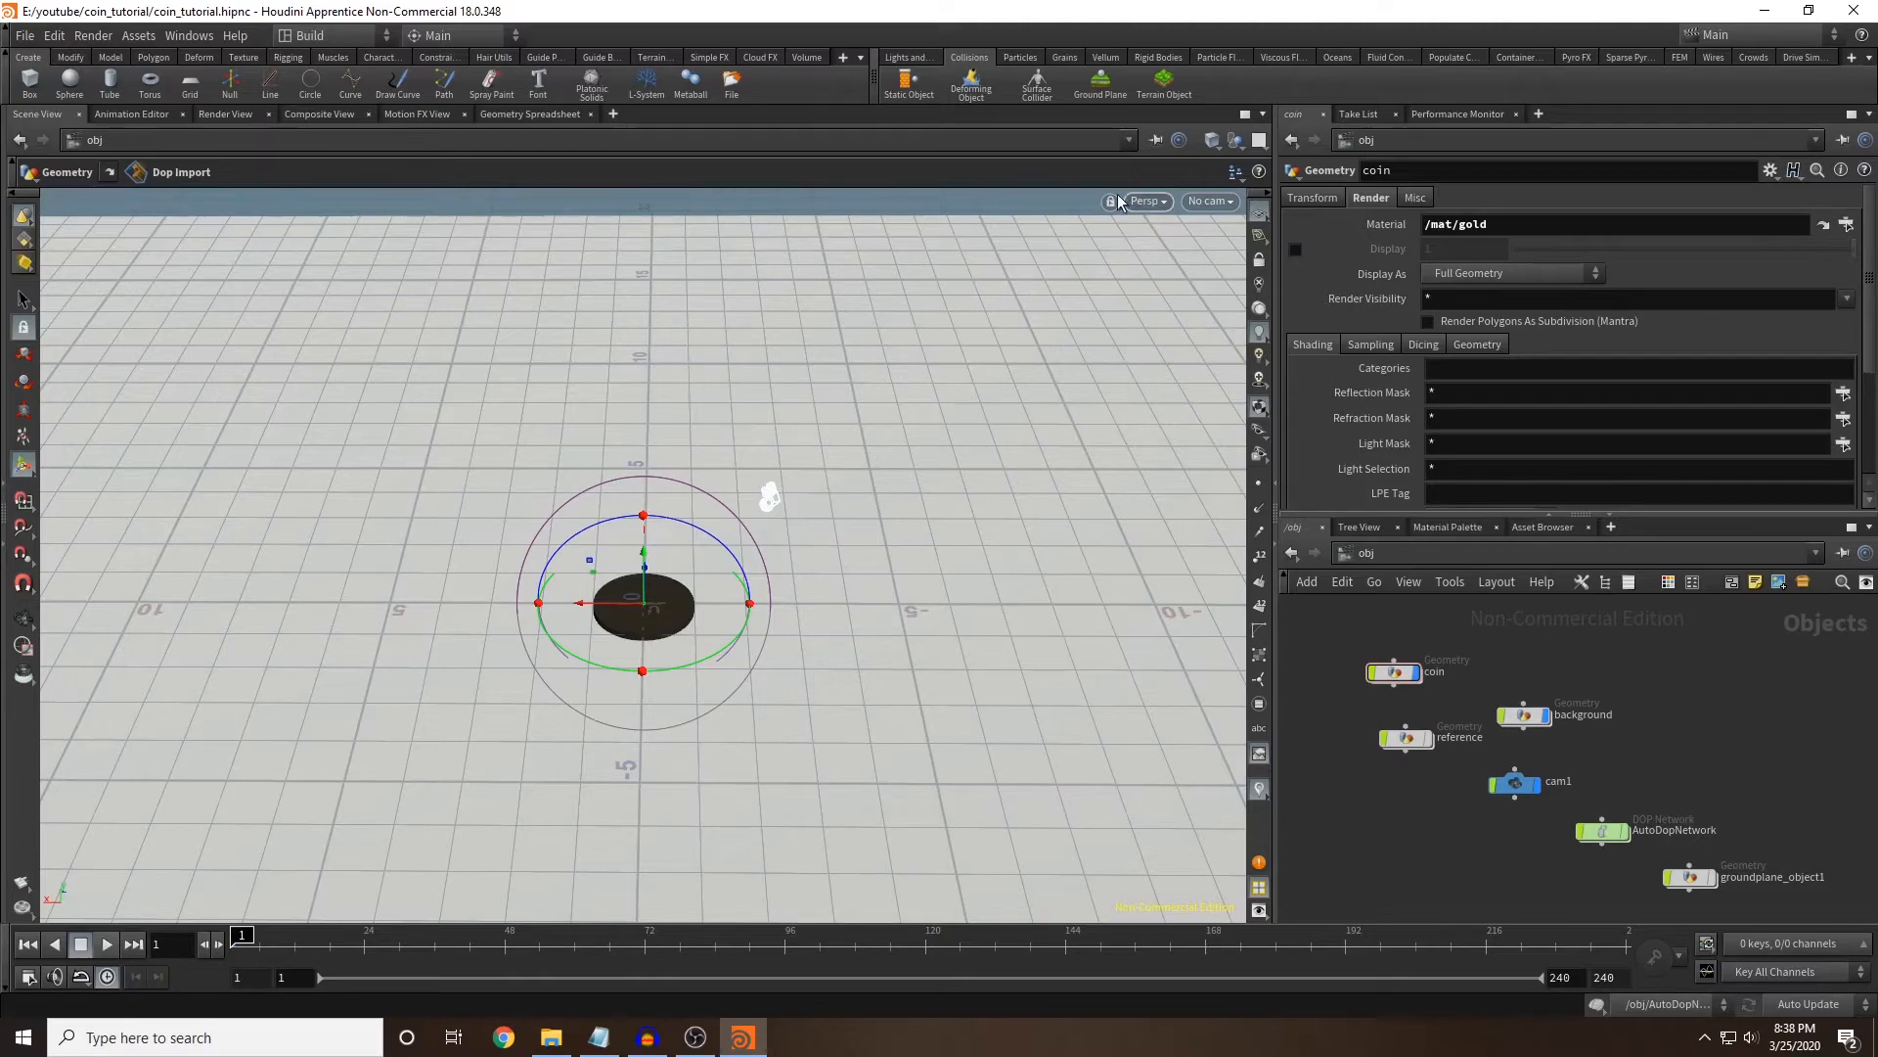
Add an environment light to the scene and place its node near the background node.
click(918, 59)
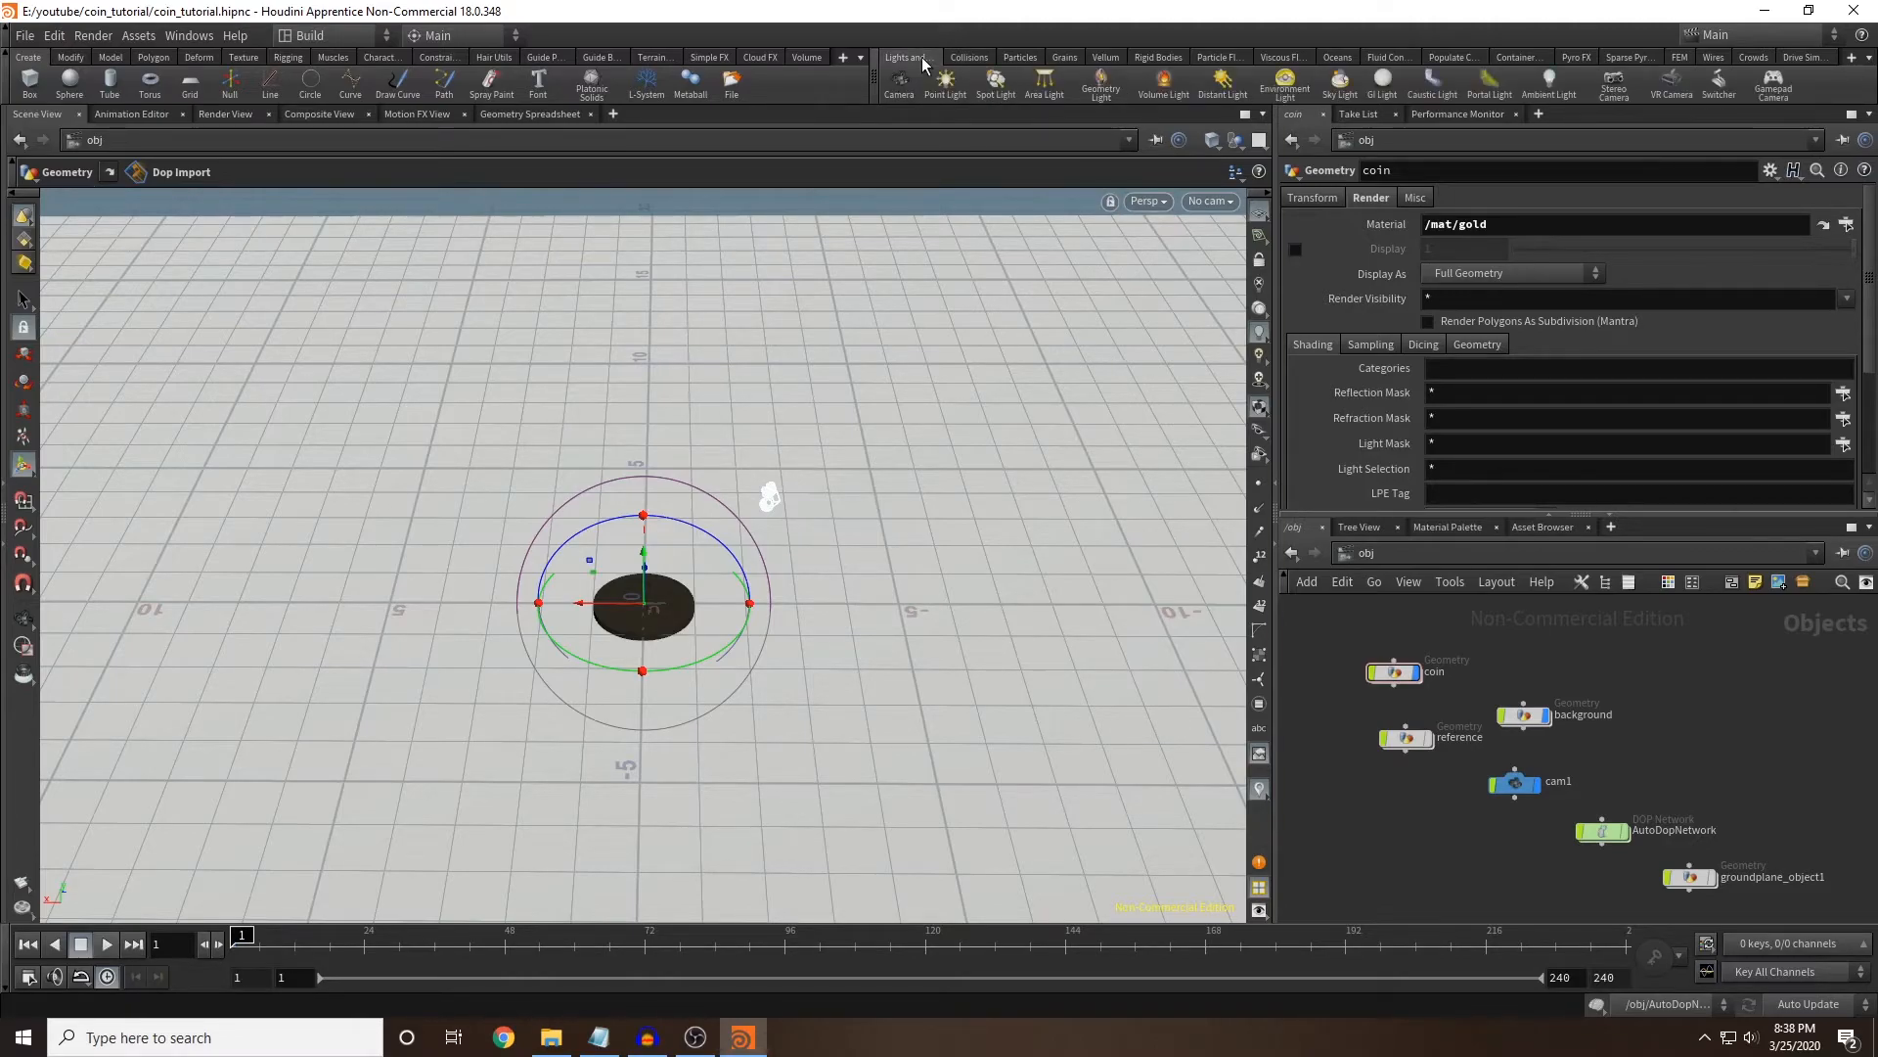
click(1287, 86)
click(1845, 796)
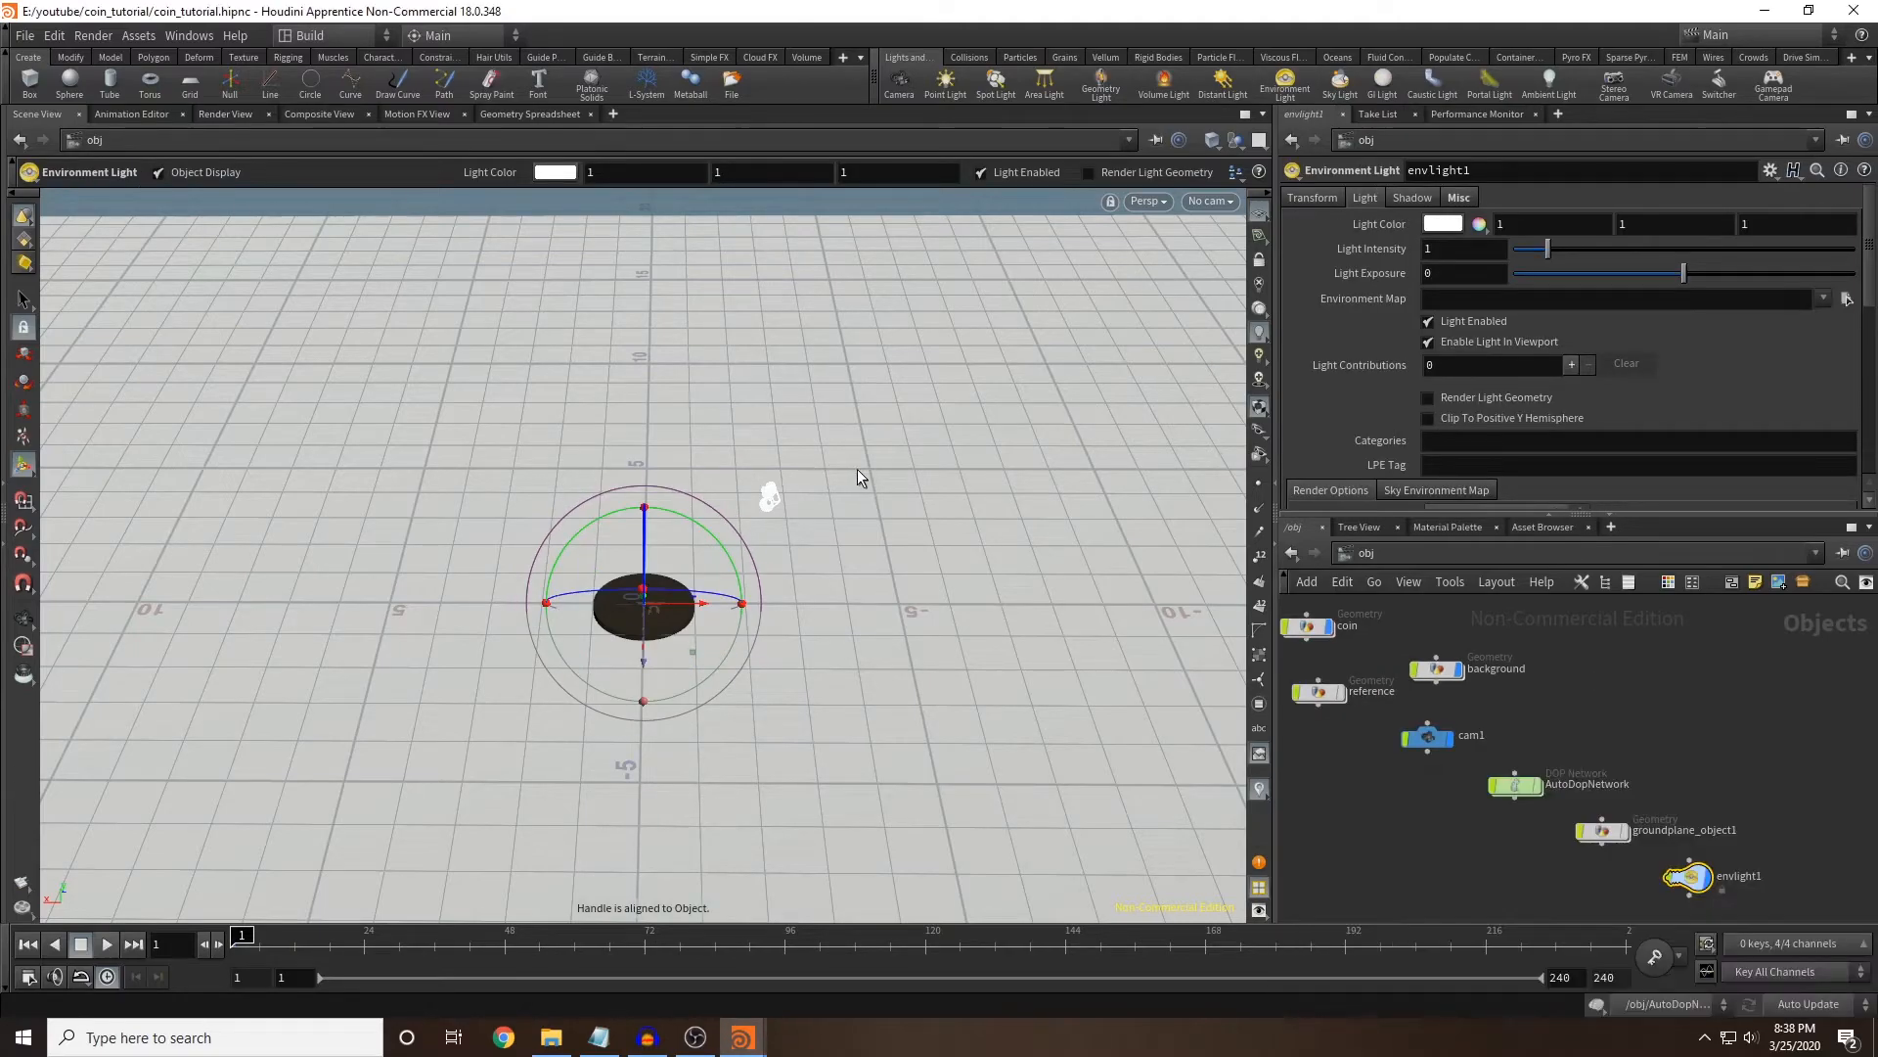
scroll(858, 464, down, 3)
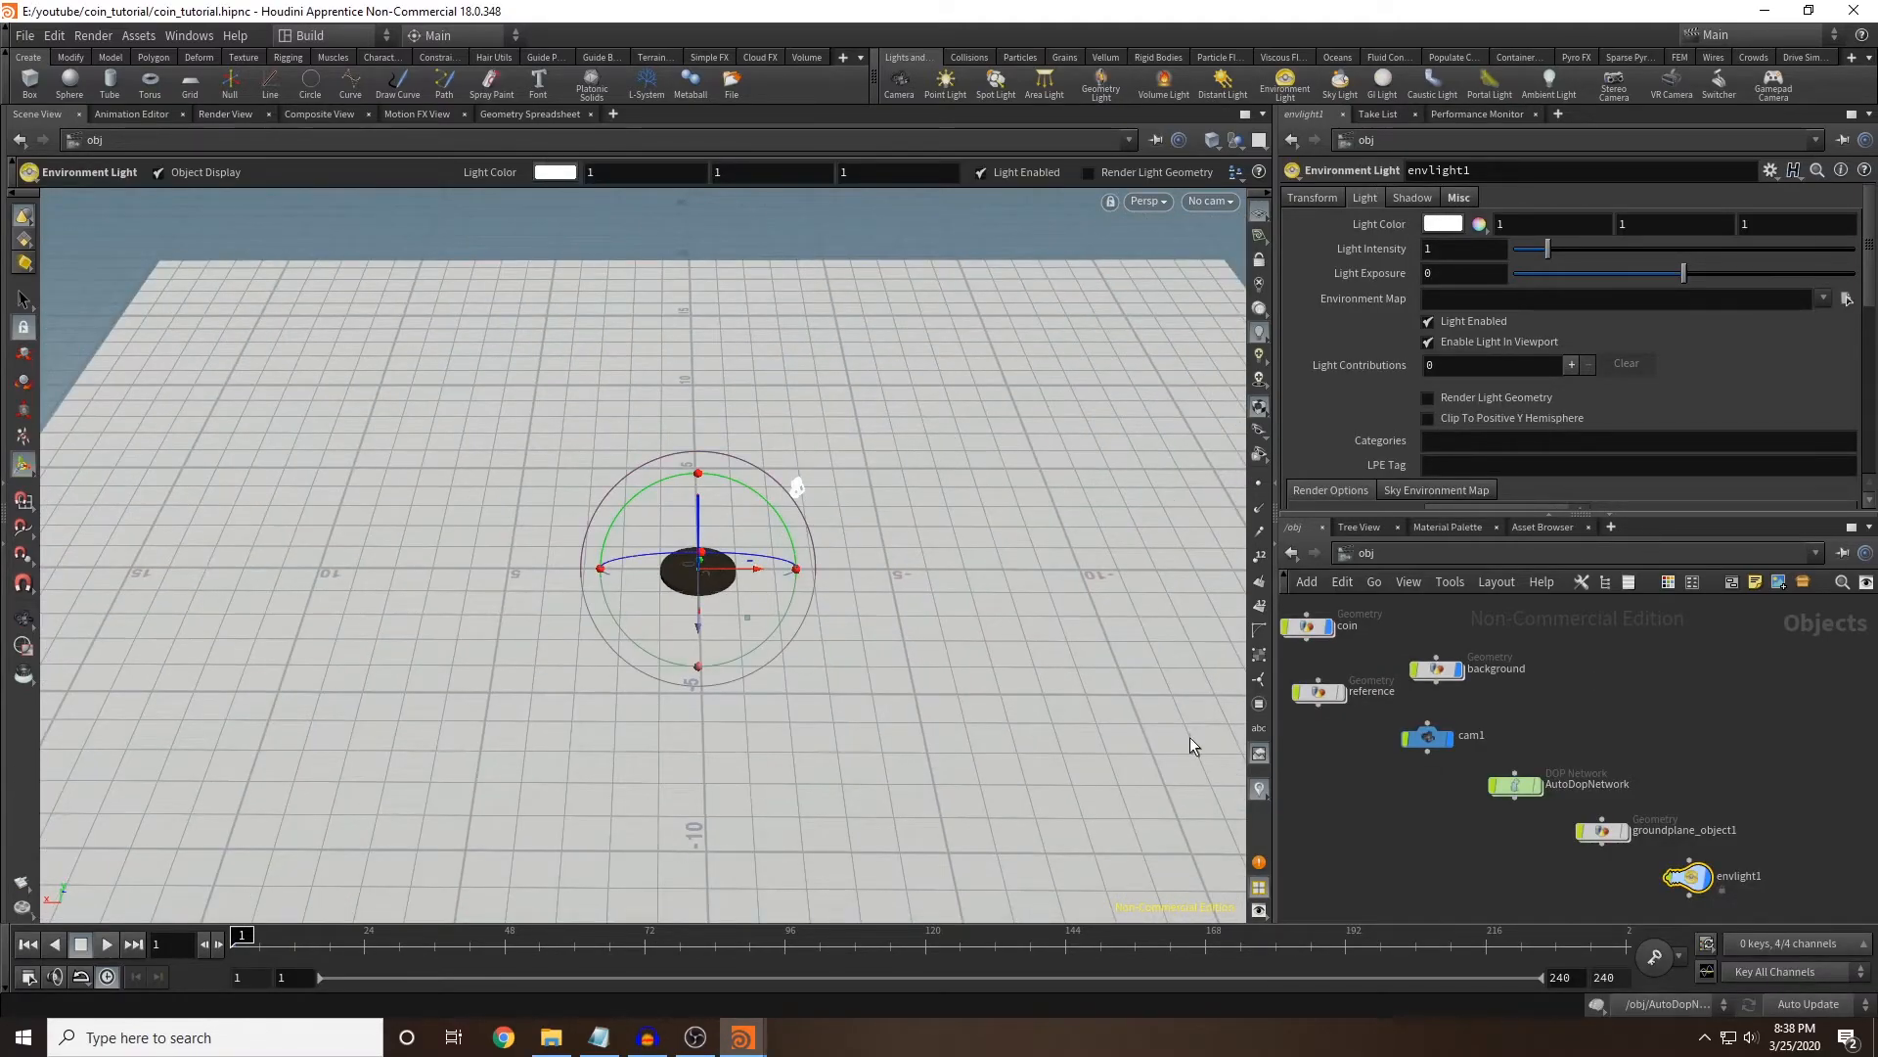
drag(1696, 883, 1586, 708)
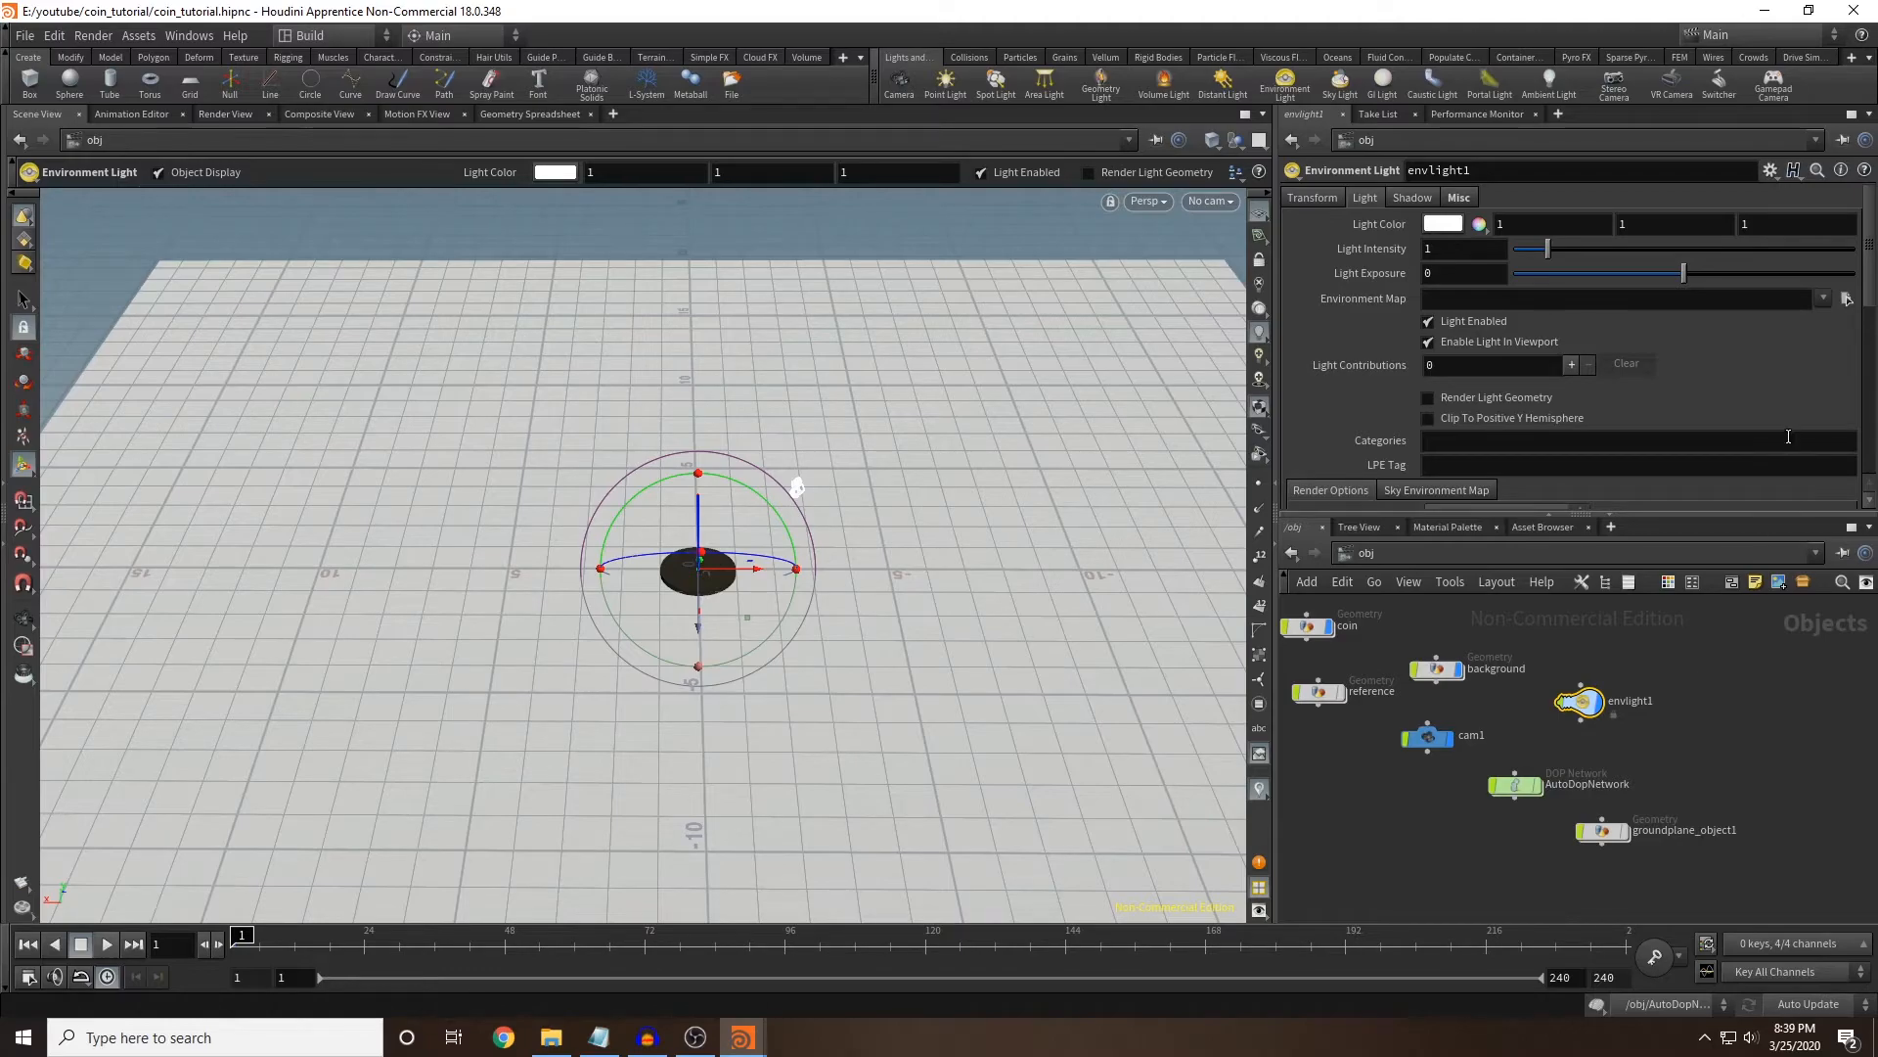
Load showroom_hdri.jpg from E:/H_2/HDRS/ as the light's environment map and inspect the surroundings in the viewport.
click(1845, 300)
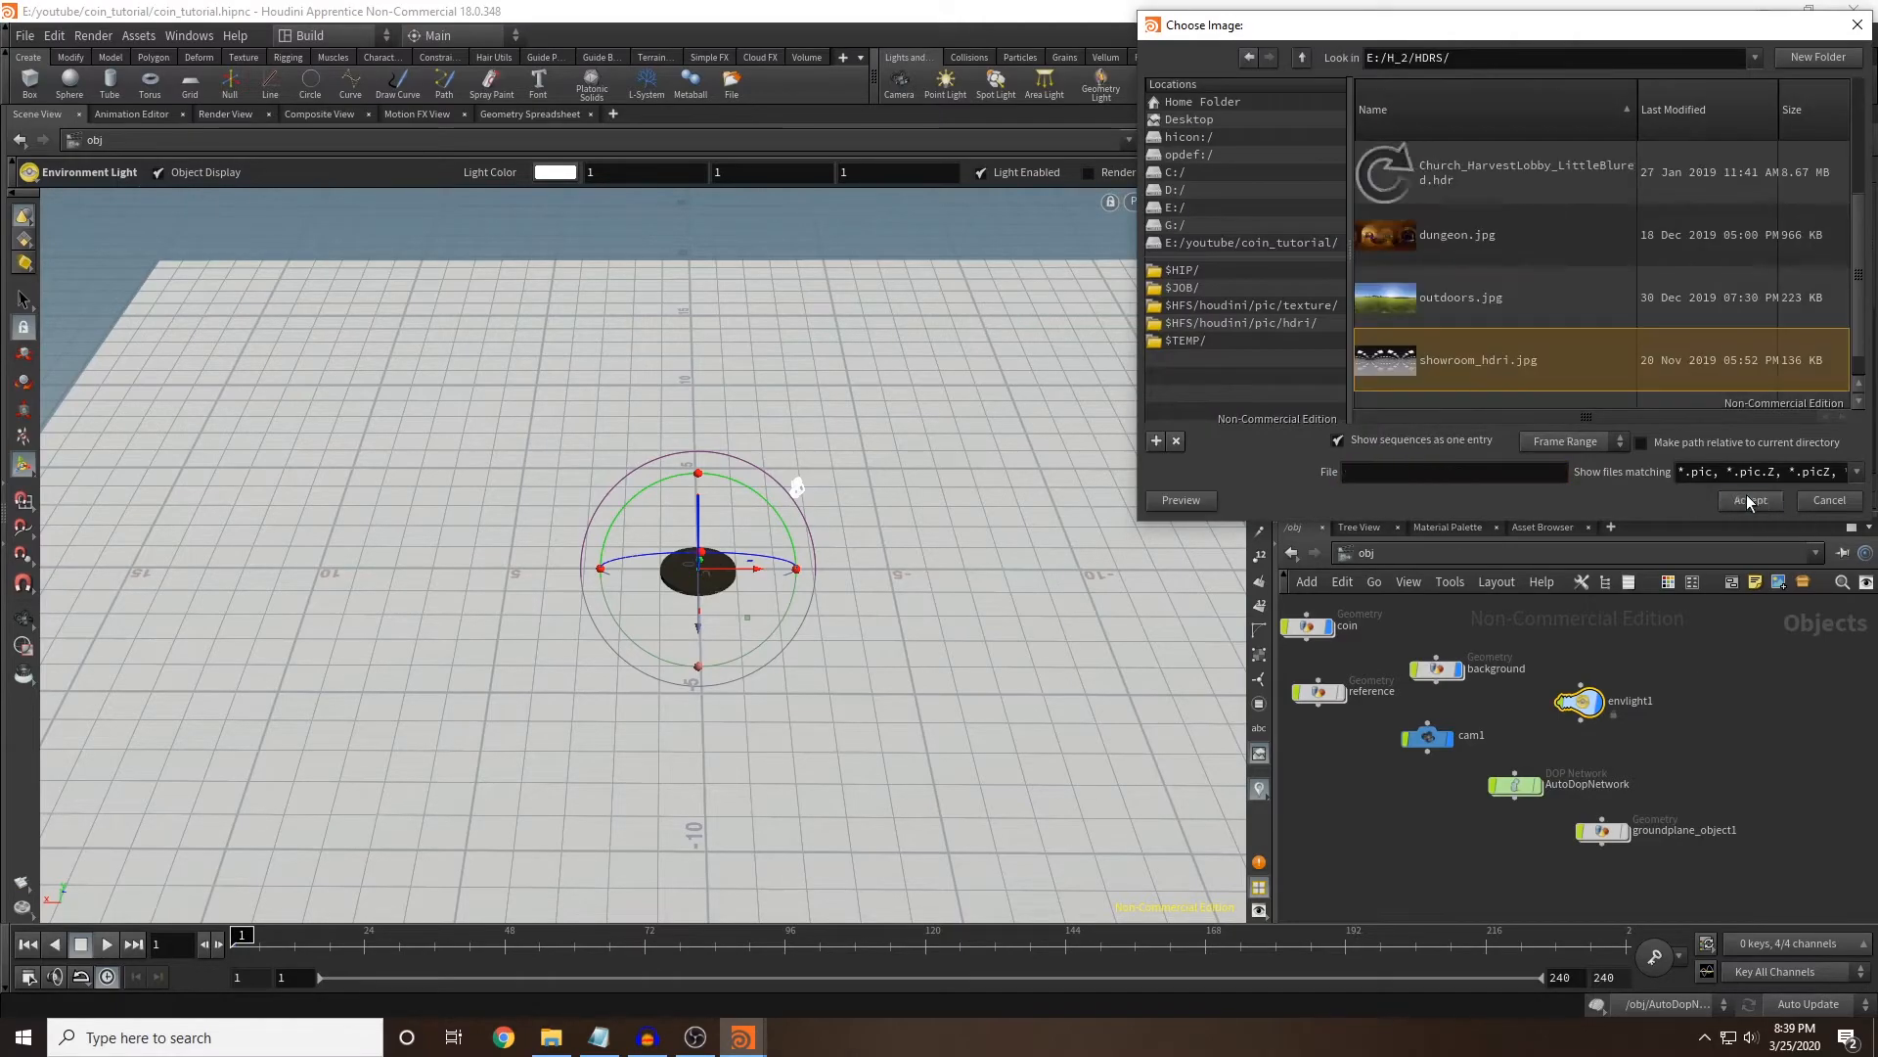
click(1752, 501)
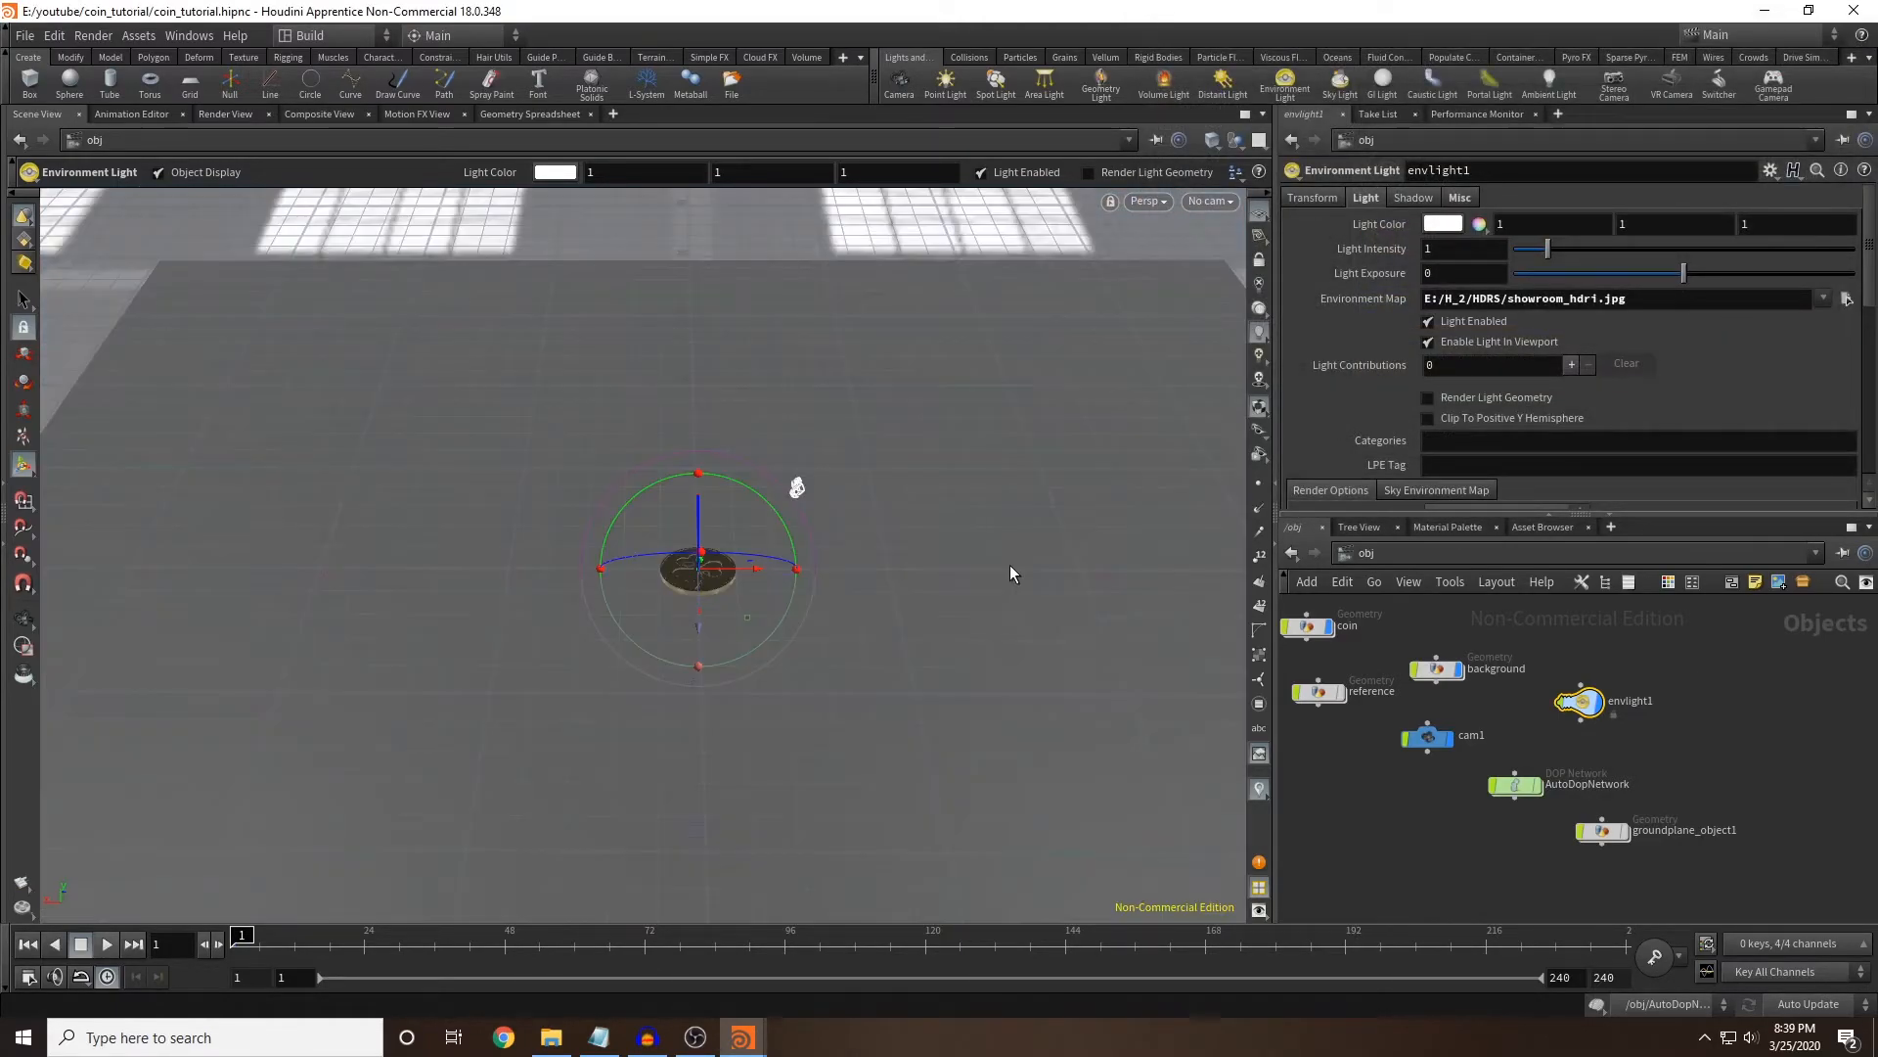
key(Escape)
drag(1009, 565, 704, 441)
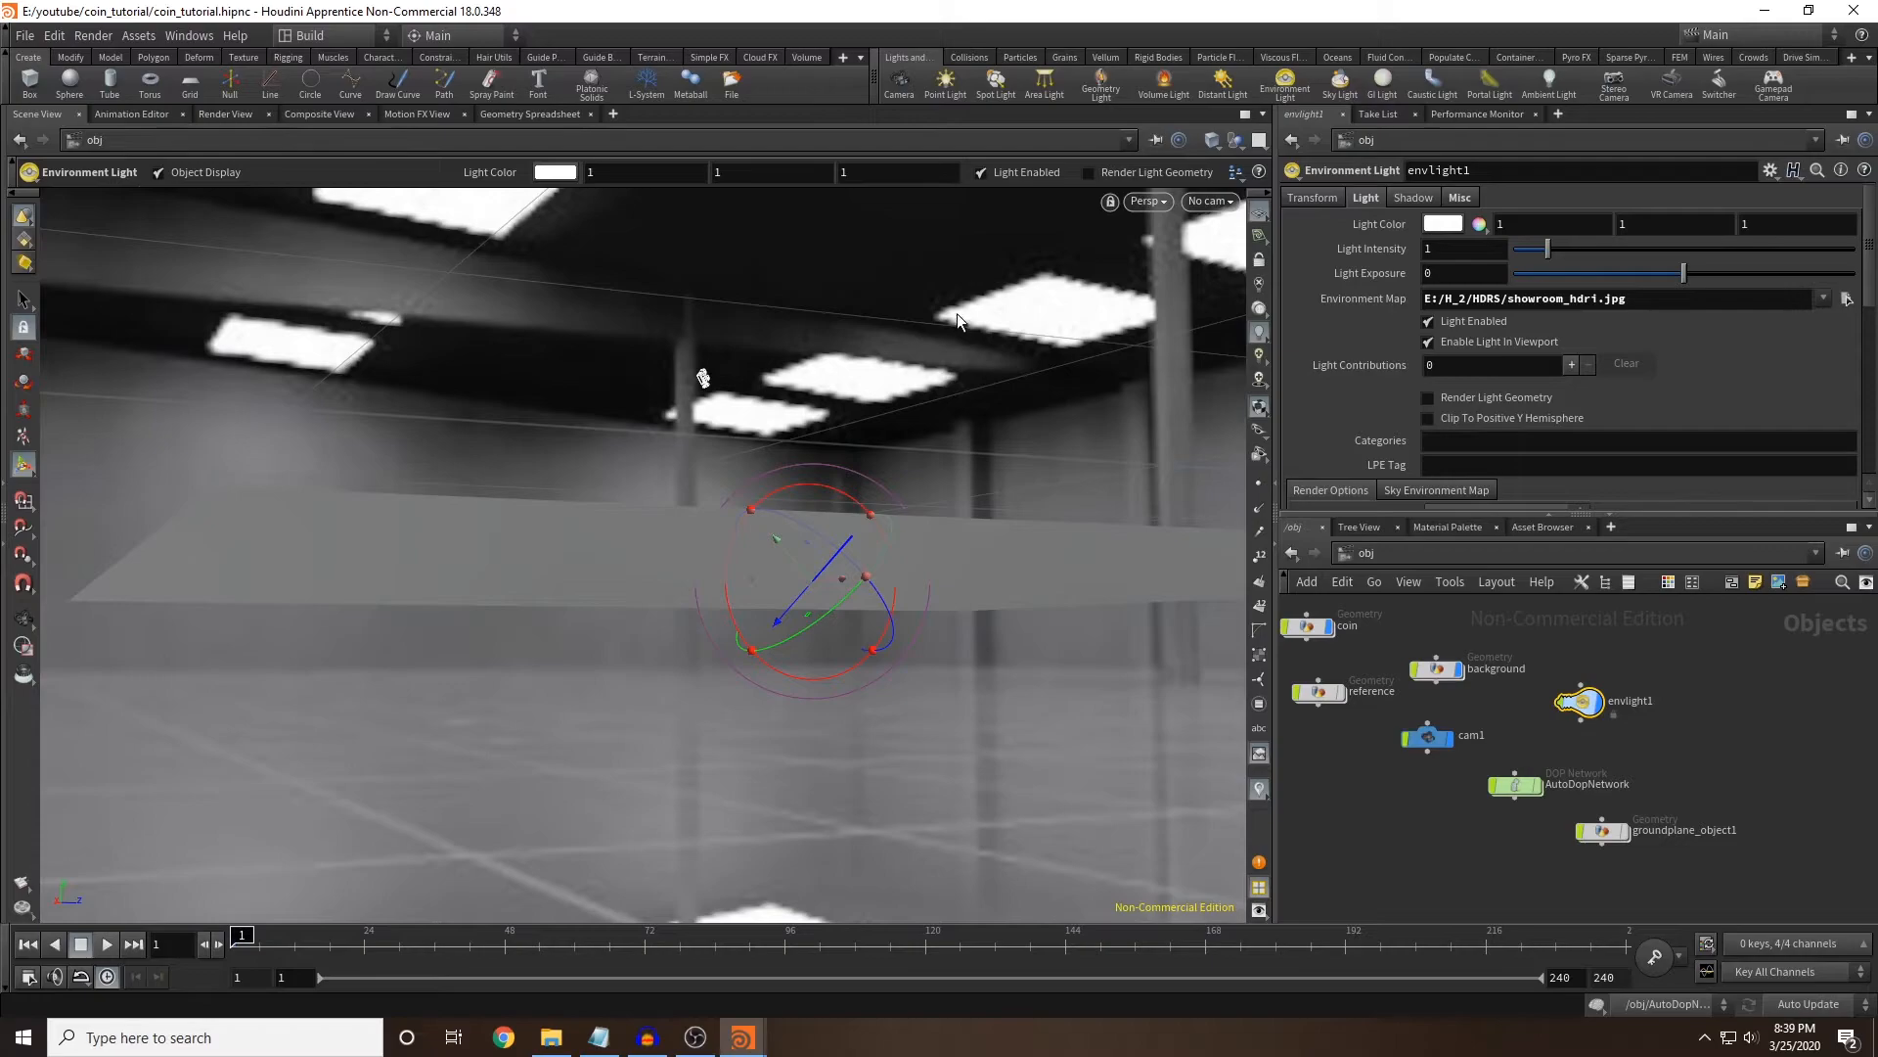
drag(827, 383, 842, 448)
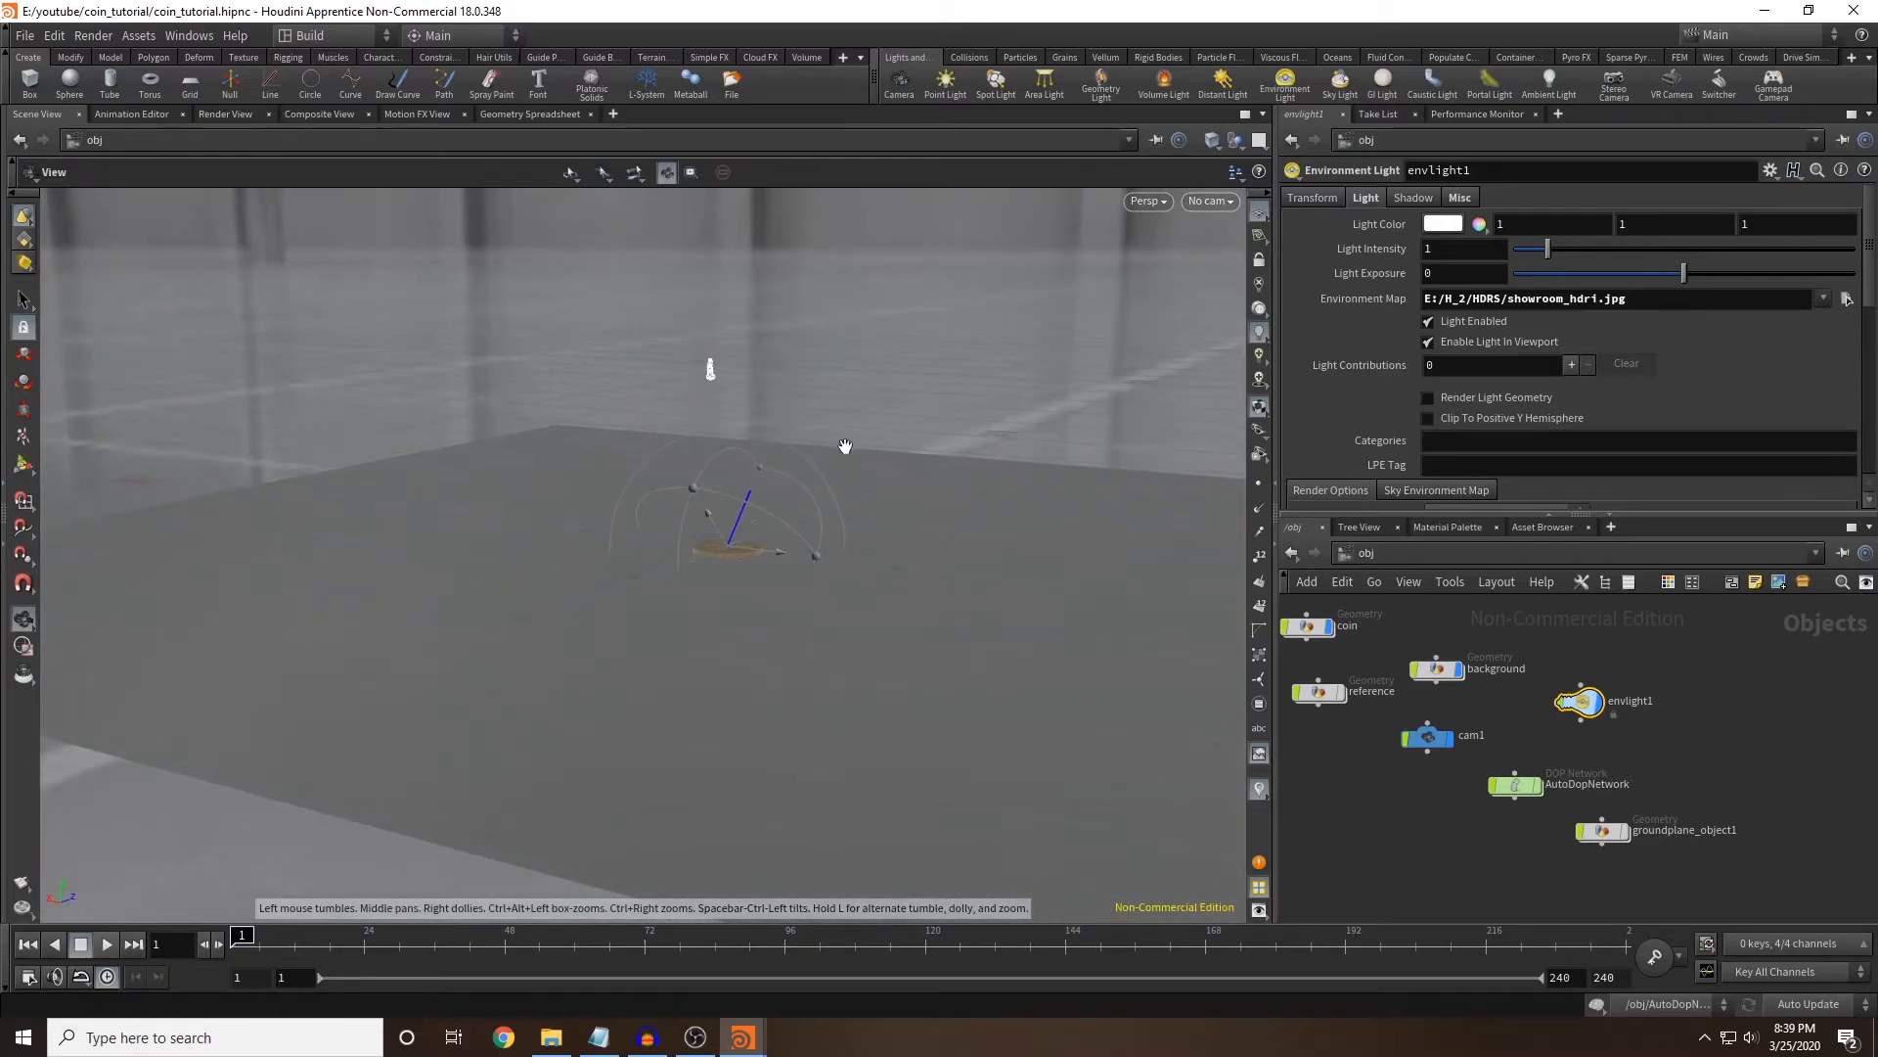
Turn off the environment light envlight1 and inspect the coin on the table without it.
click(1428, 323)
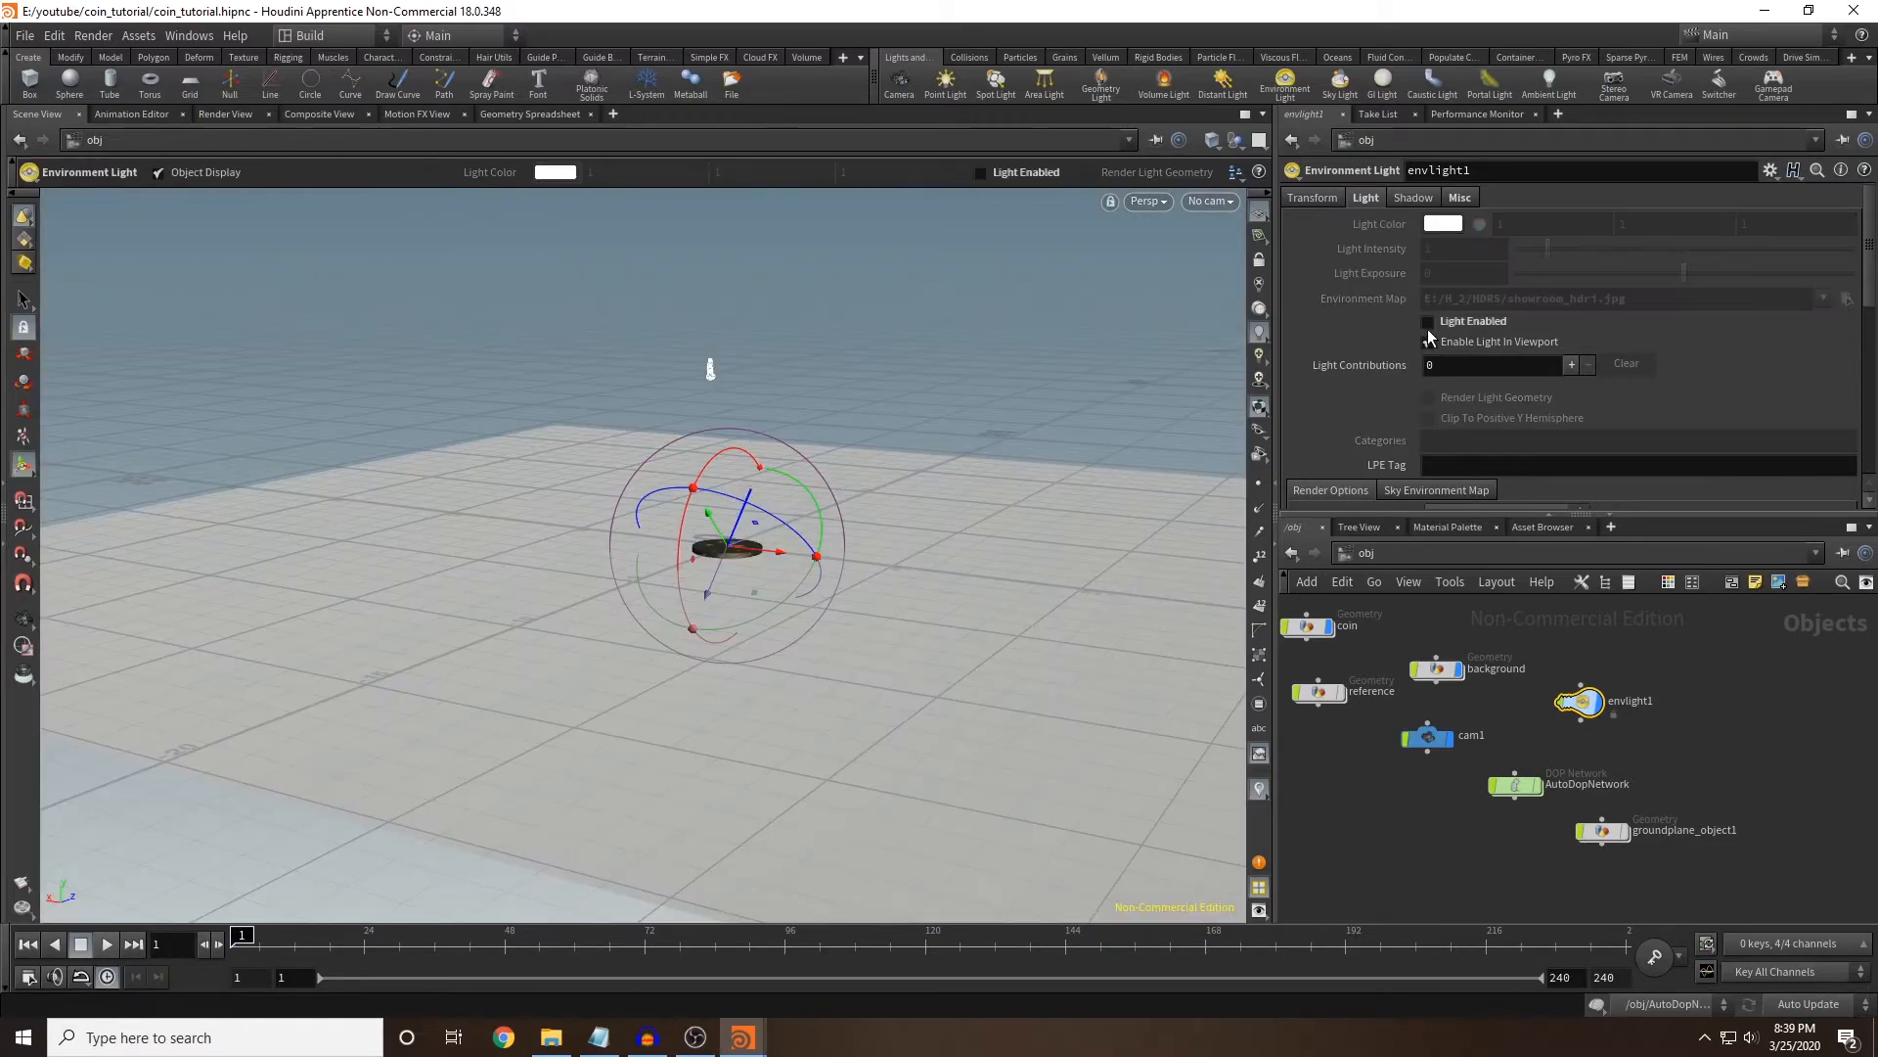
drag(939, 411, 684, 367)
key(Return)
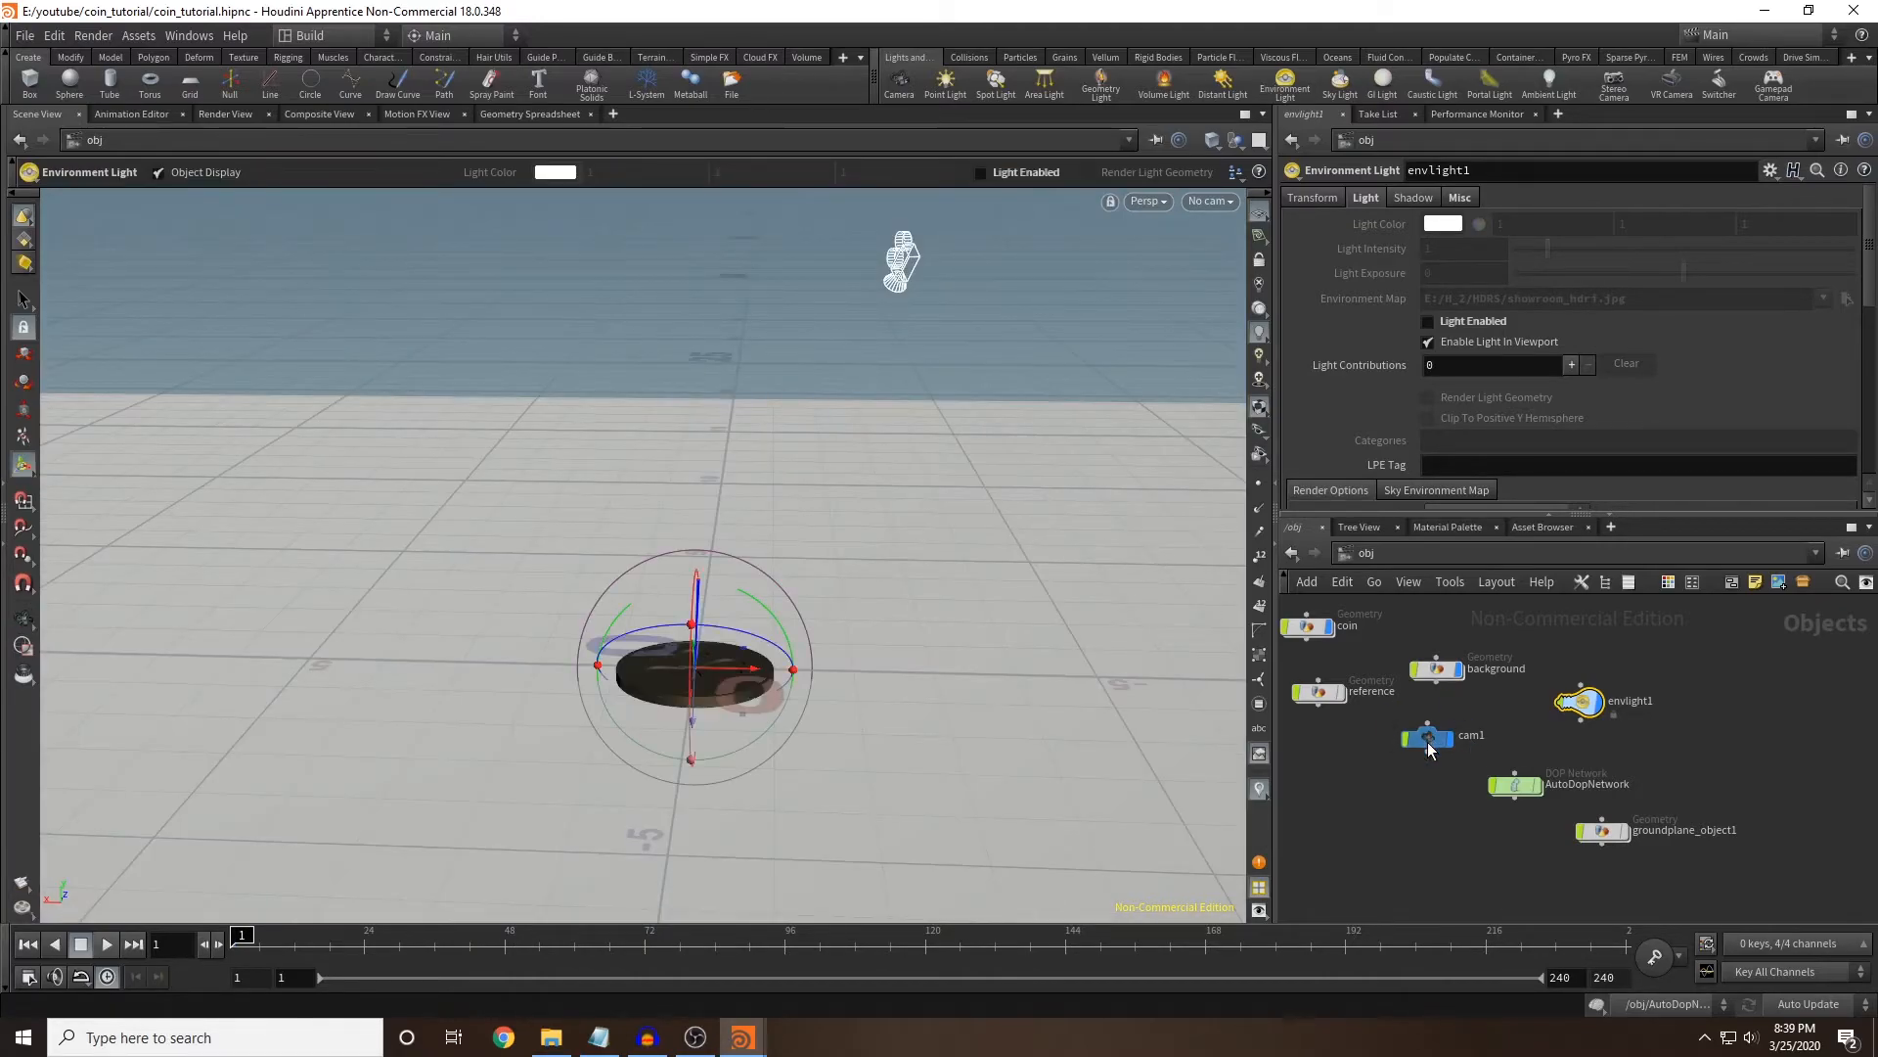
Select cam1 and keyframe its Y translation at frame 1.
click(1427, 741)
alt+scroll(934, 683, down, 3)
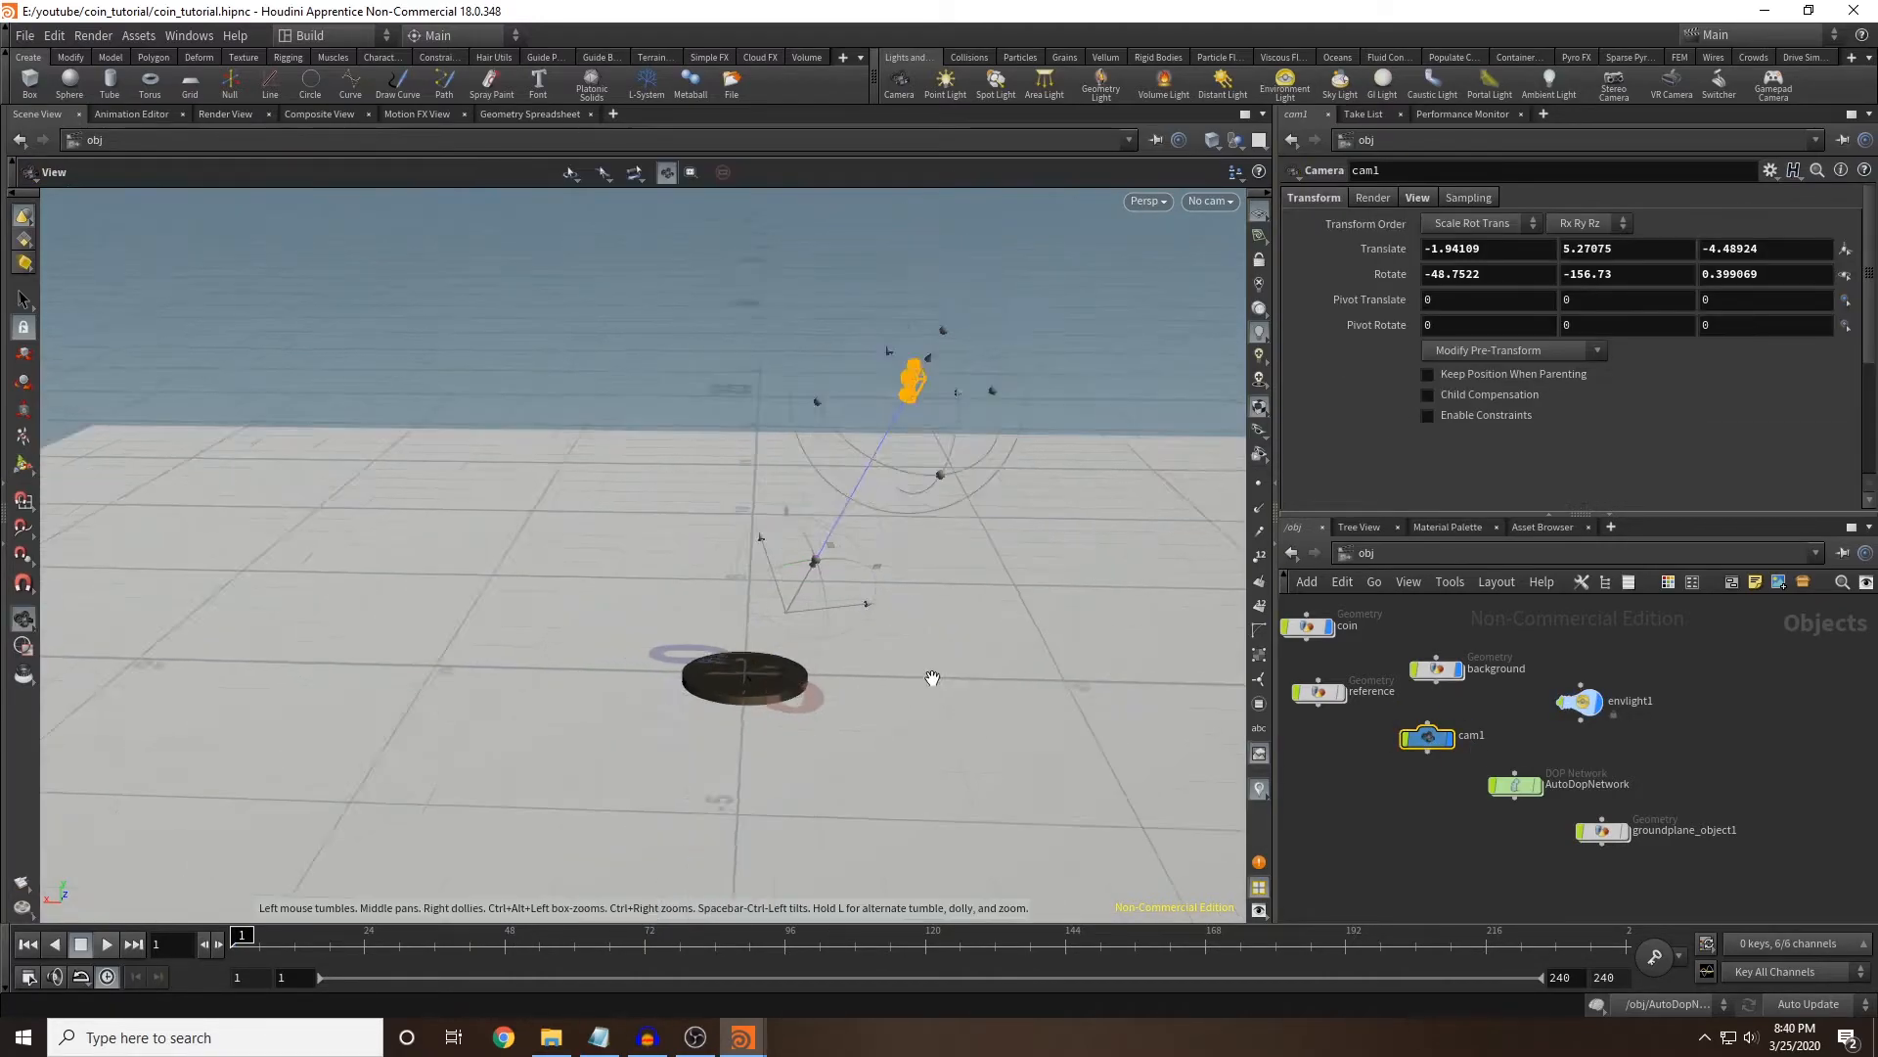
alt+scroll(934, 683, down, 2)
mouse_move(242, 937)
mouse_down()
mouse_move(1162, 931)
mouse_move(642, 920)
mouse_up()
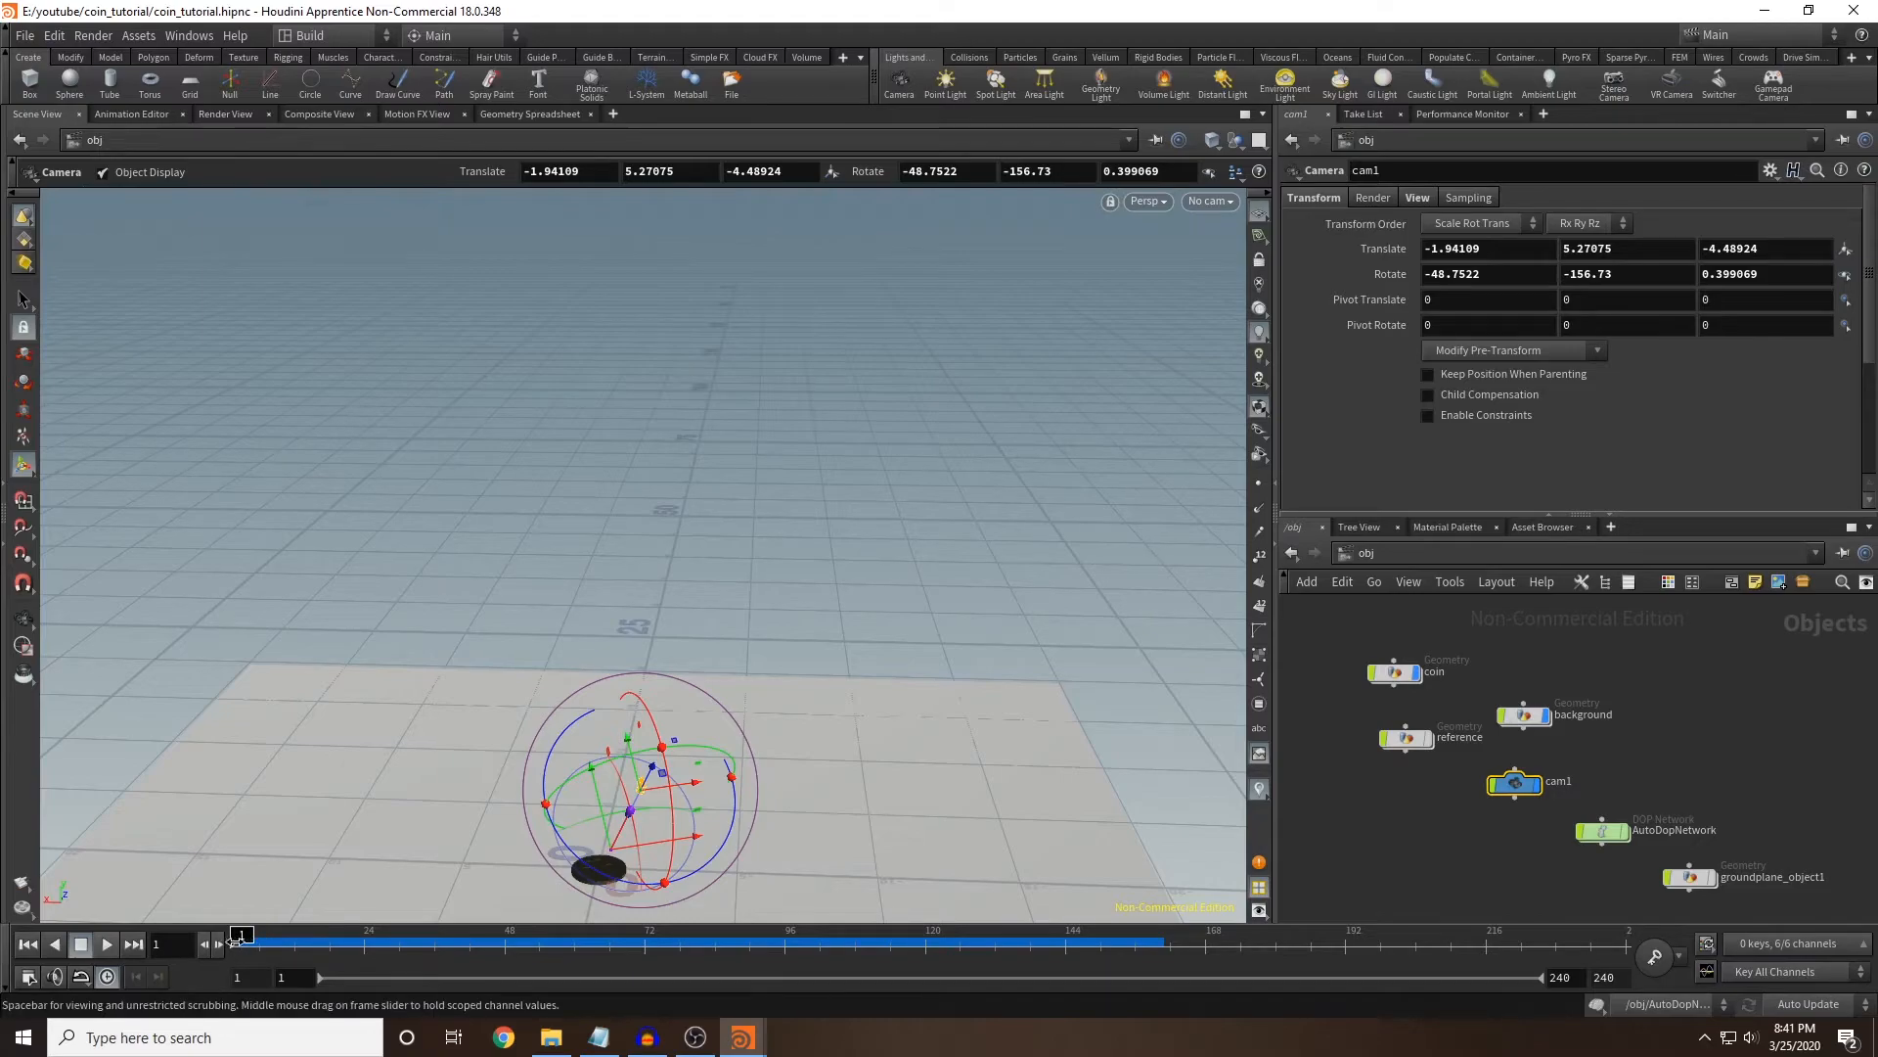
mouse_move(245, 937)
mouse_down()
mouse_move(323, 937)
mouse_move(245, 937)
mouse_up()
alt+click(1629, 249)
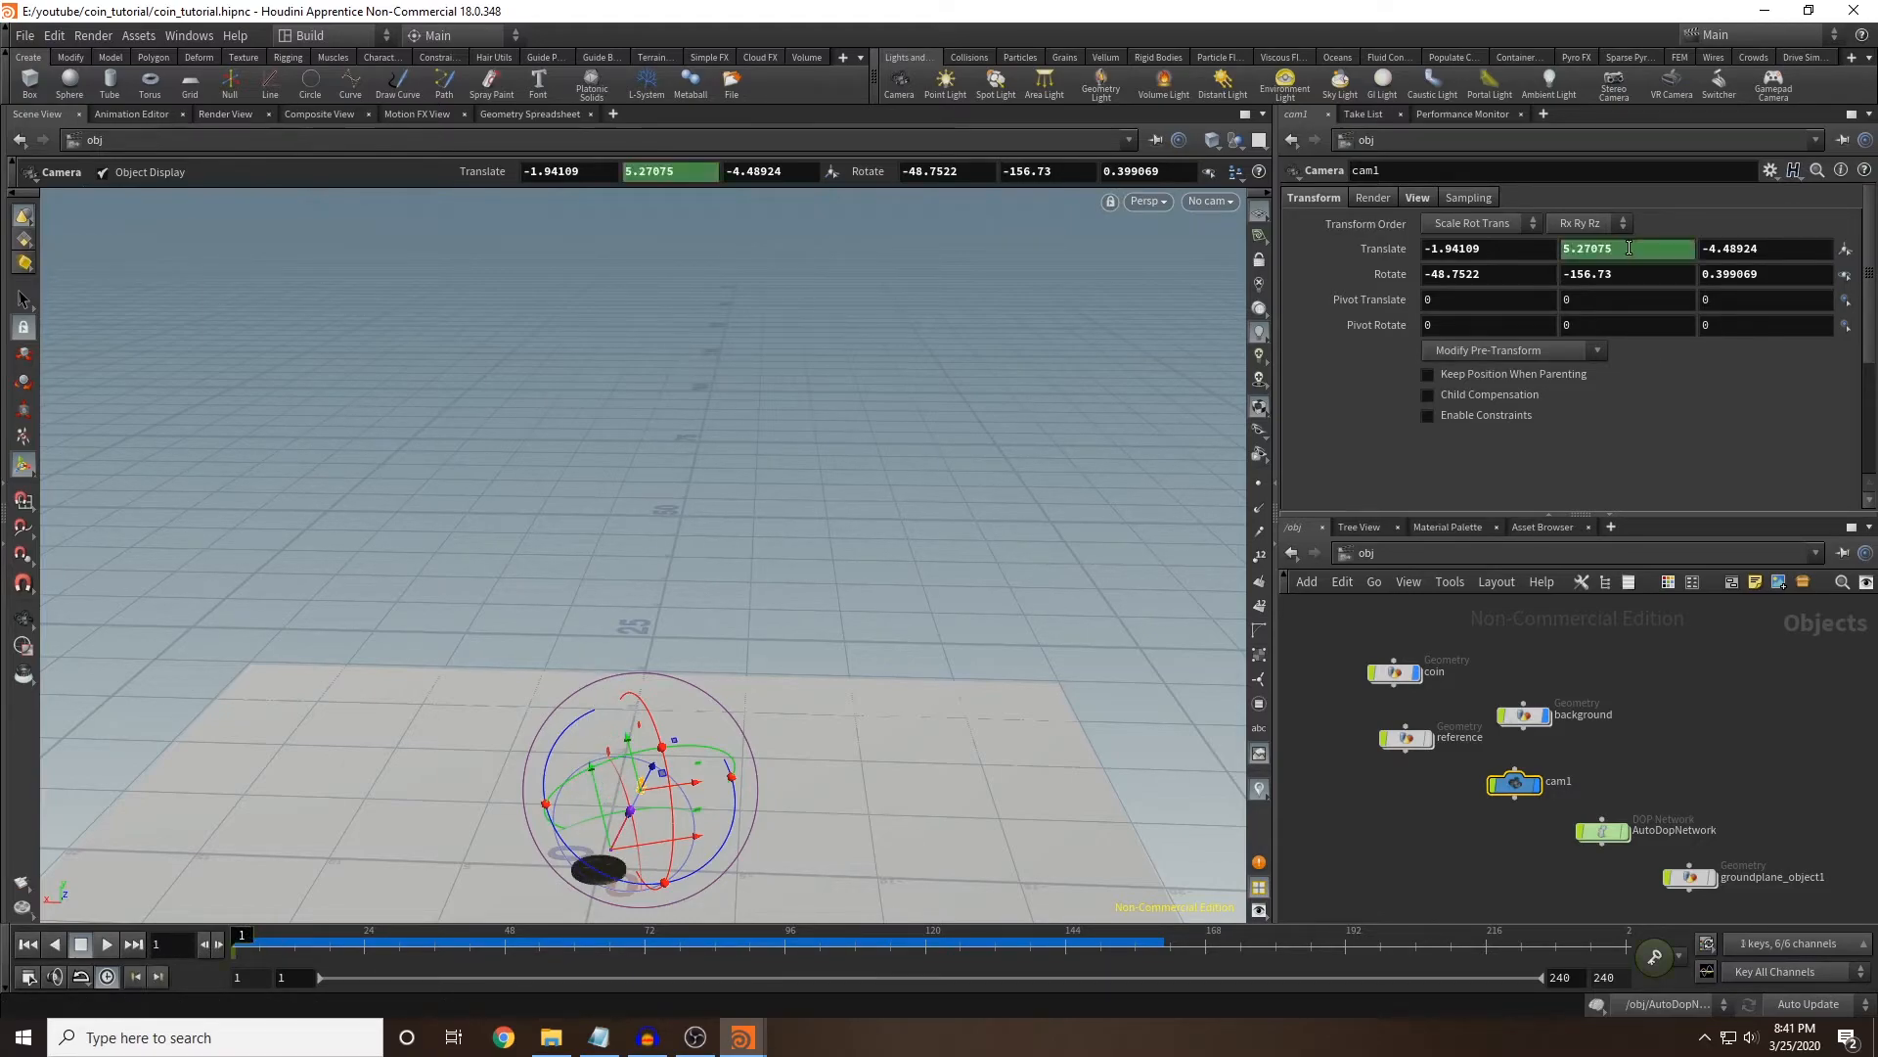
Raise cam1 to 21.1707 in Y at frame 74, keyframe it, and scrub through the camera motion.
drag(587, 937, 657, 939)
mouse_move(1631, 248)
middle_down()
mouse_move(1635, 201)
mouse_move(1849, 166)
mouse_move(1773, 168)
mouse_move(1625, 263)
middle_up()
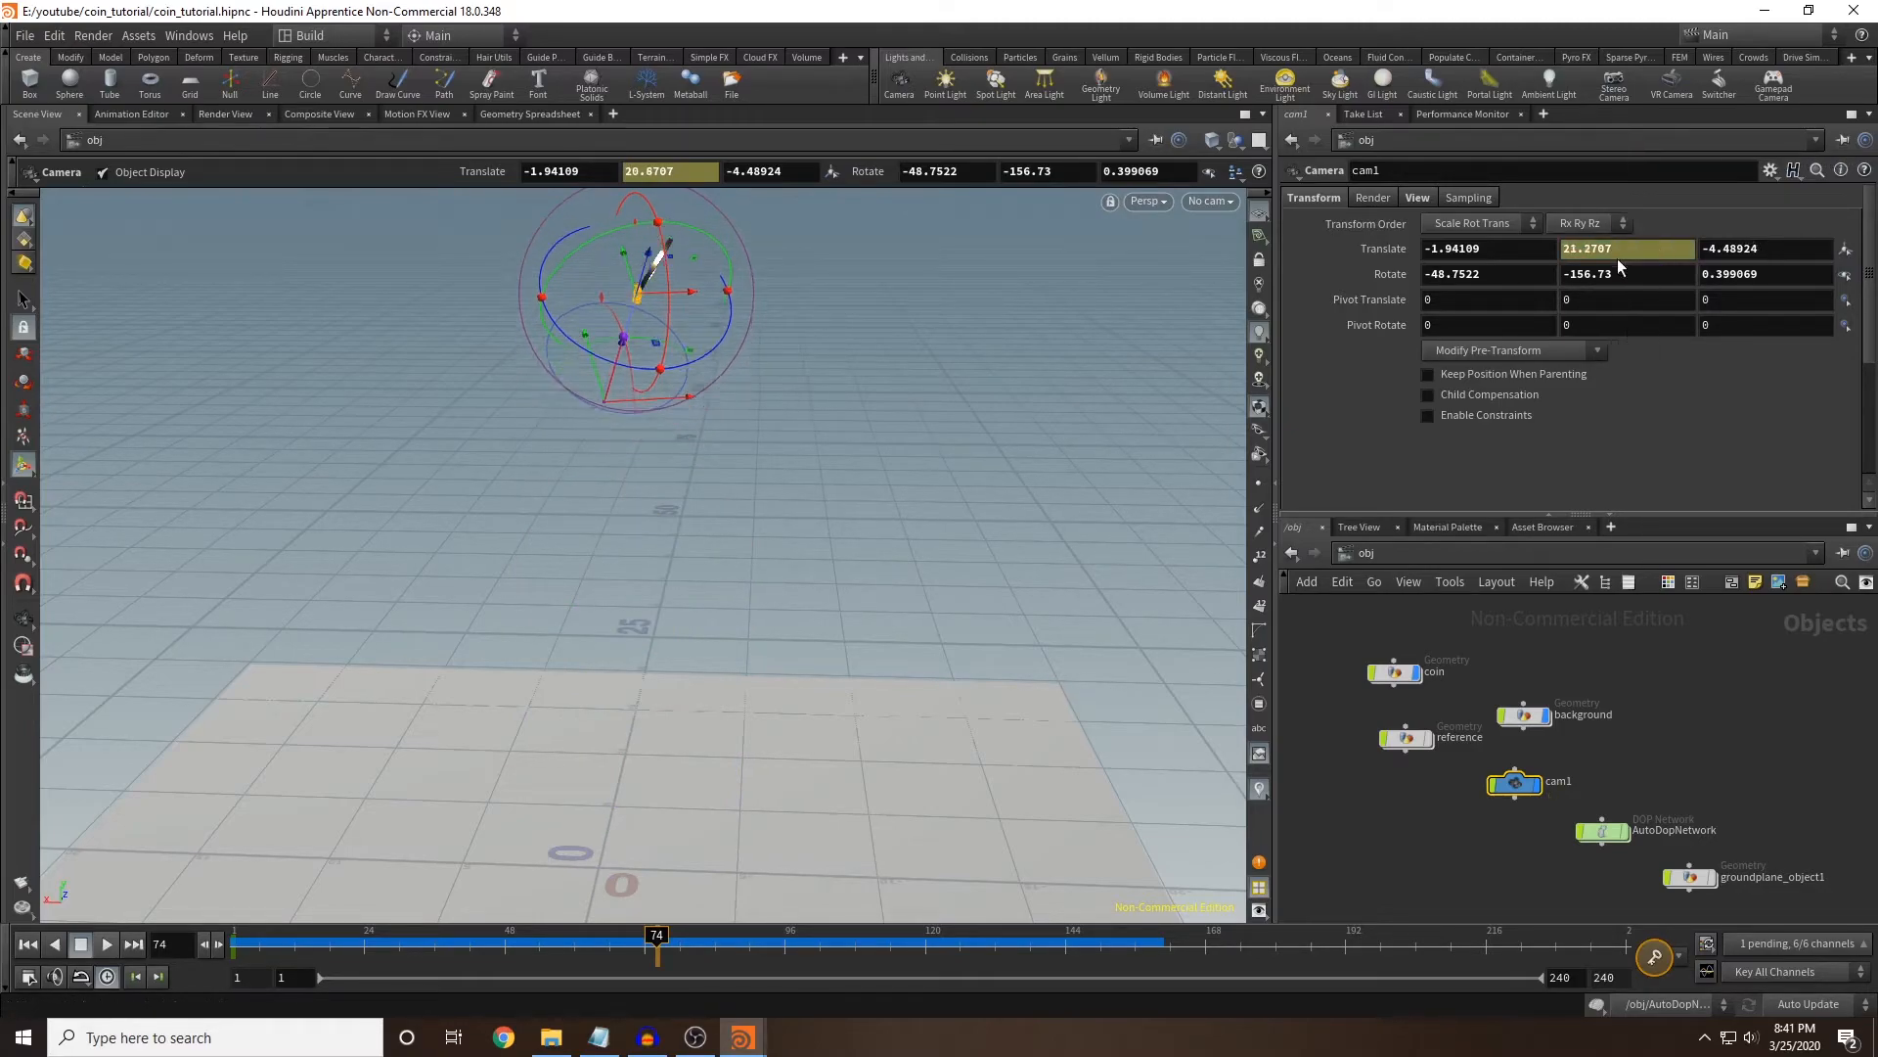
alt+click(1632, 254)
click(203, 954)
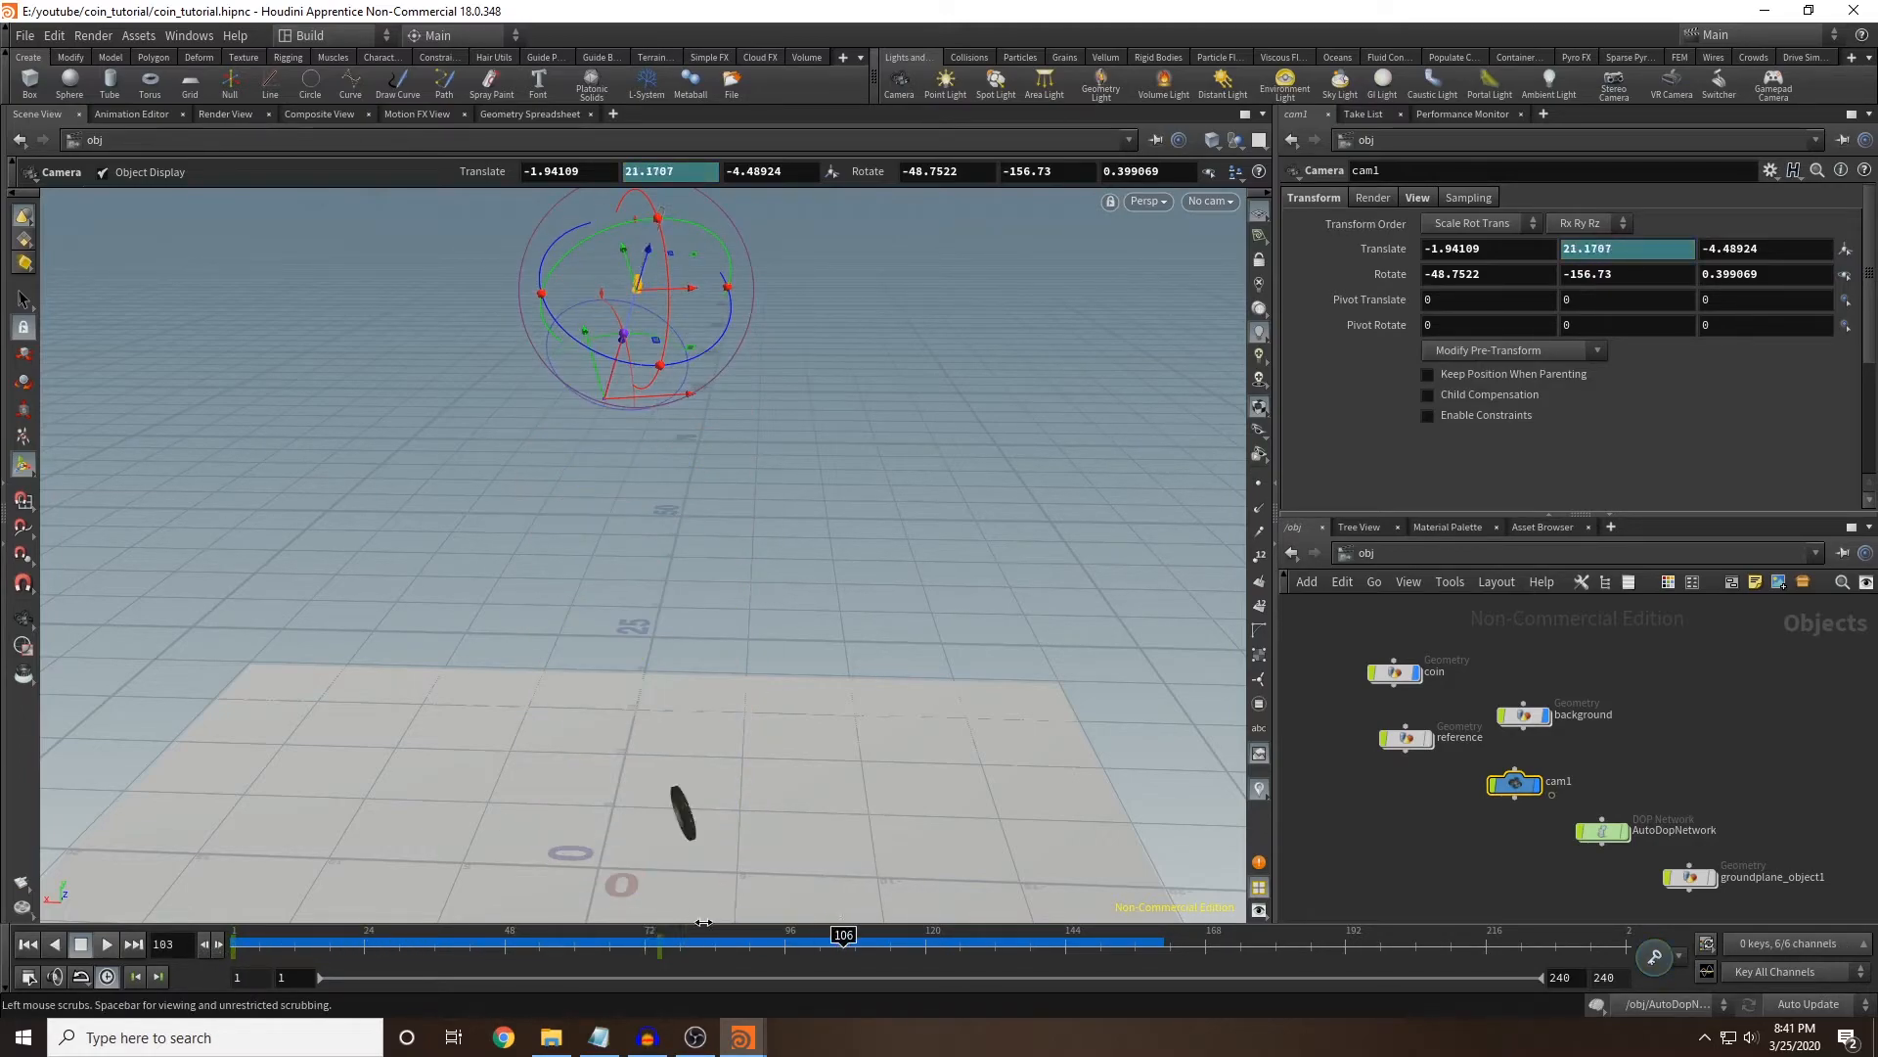
drag(657, 910, 108, 965)
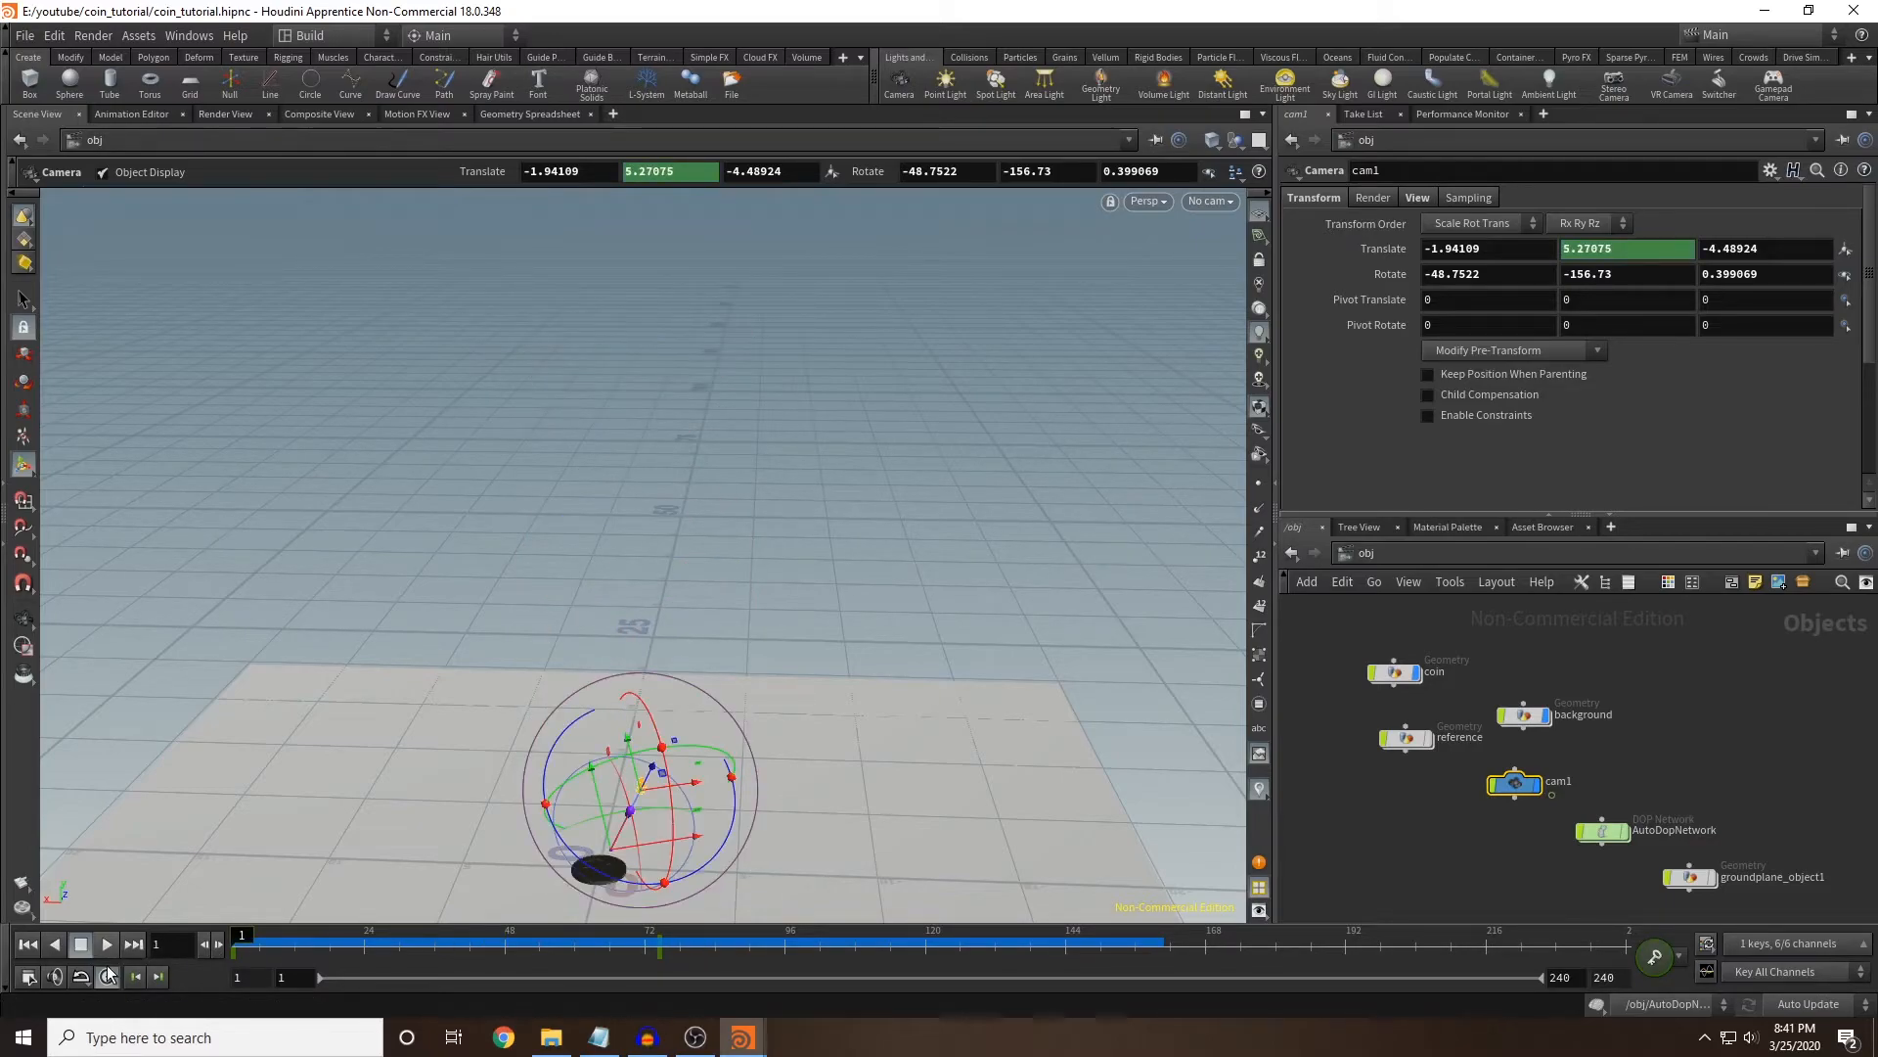
click(108, 974)
Remove the Y translation keyframes from cam1 and delete the camera.
ctrl+shift+click(1663, 245)
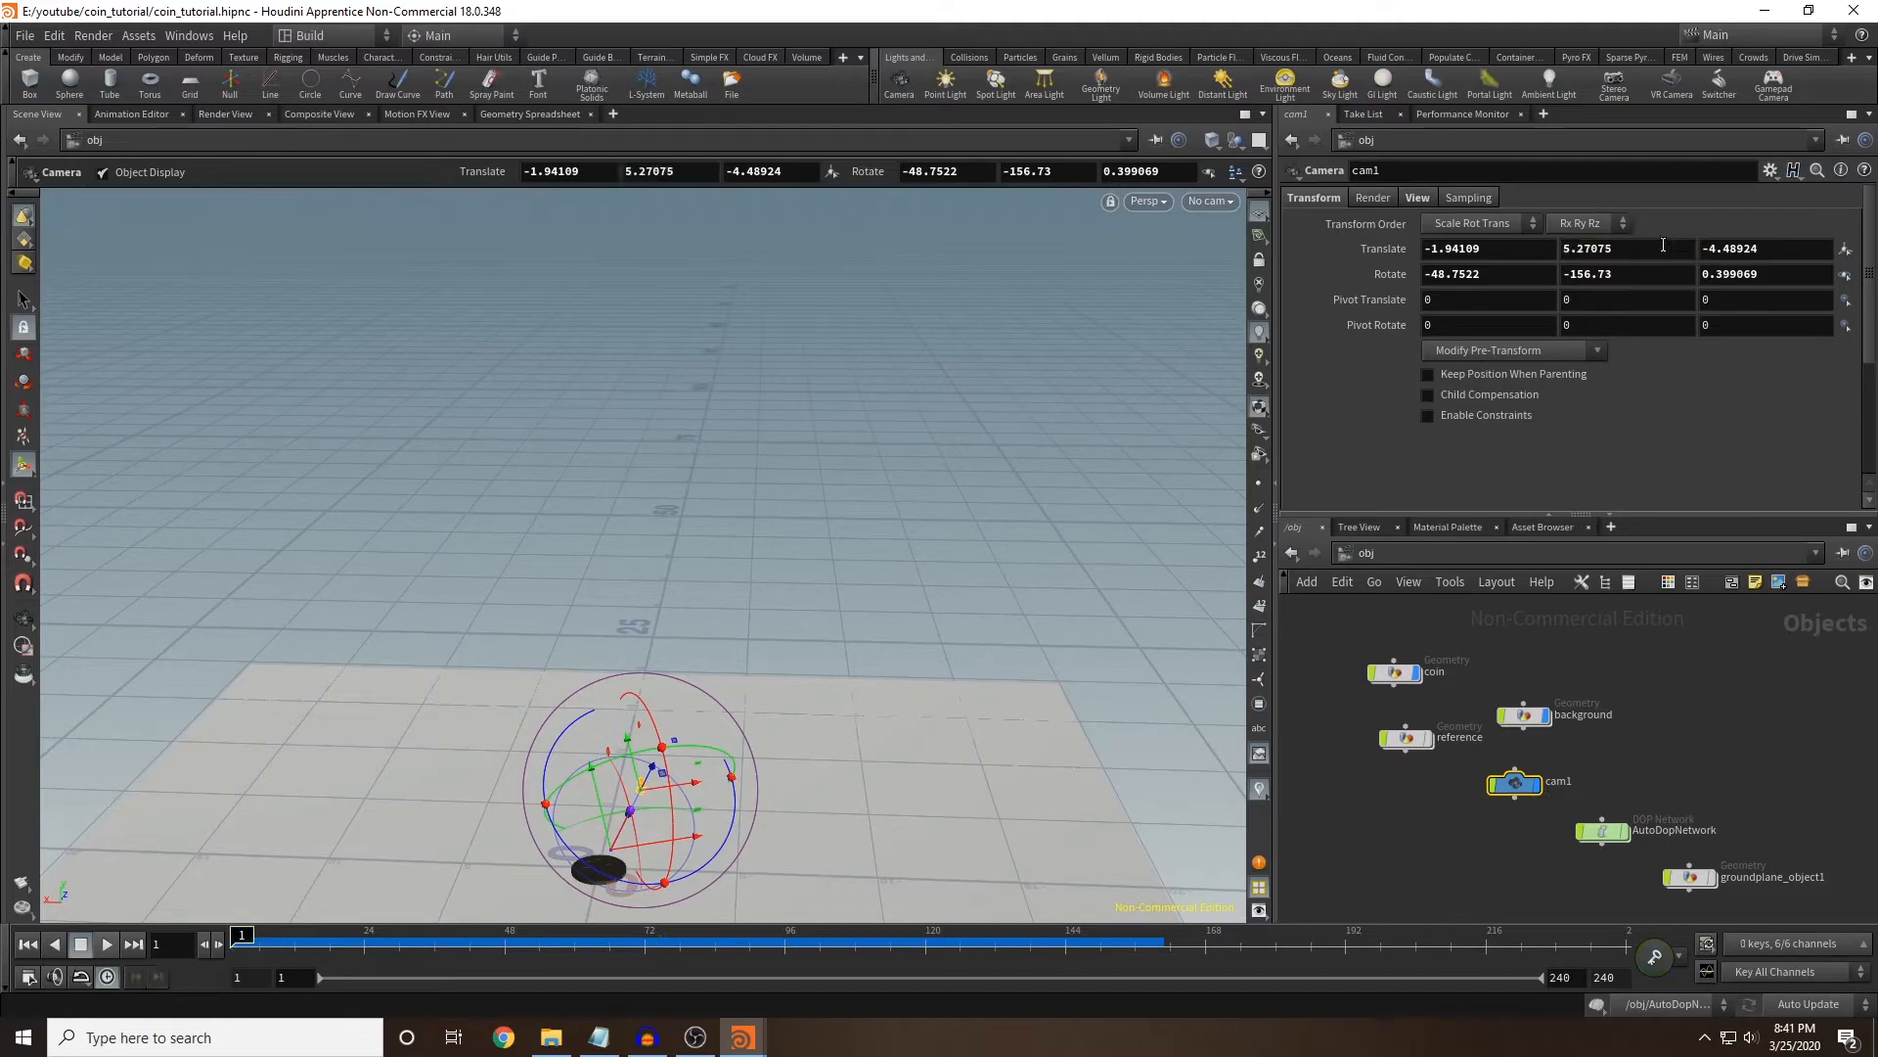
right_click(1653, 246)
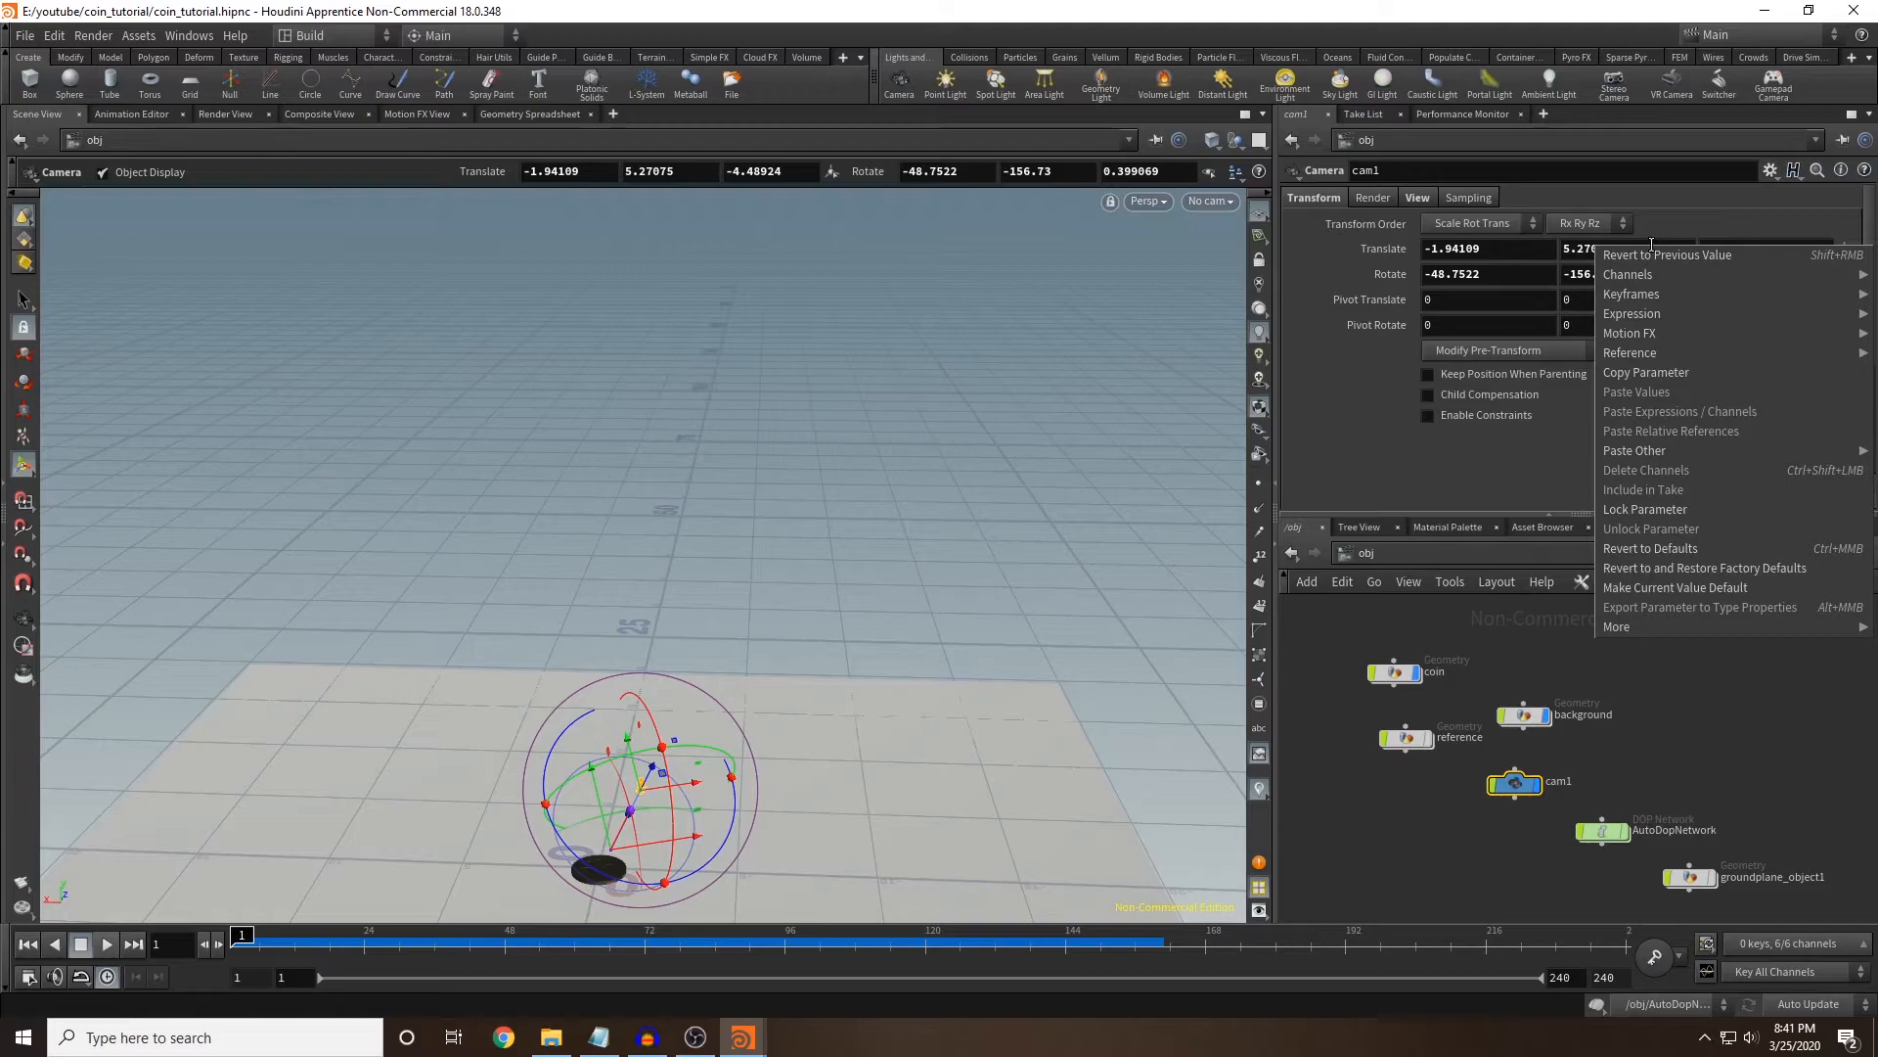
mouse_move(1634, 298)
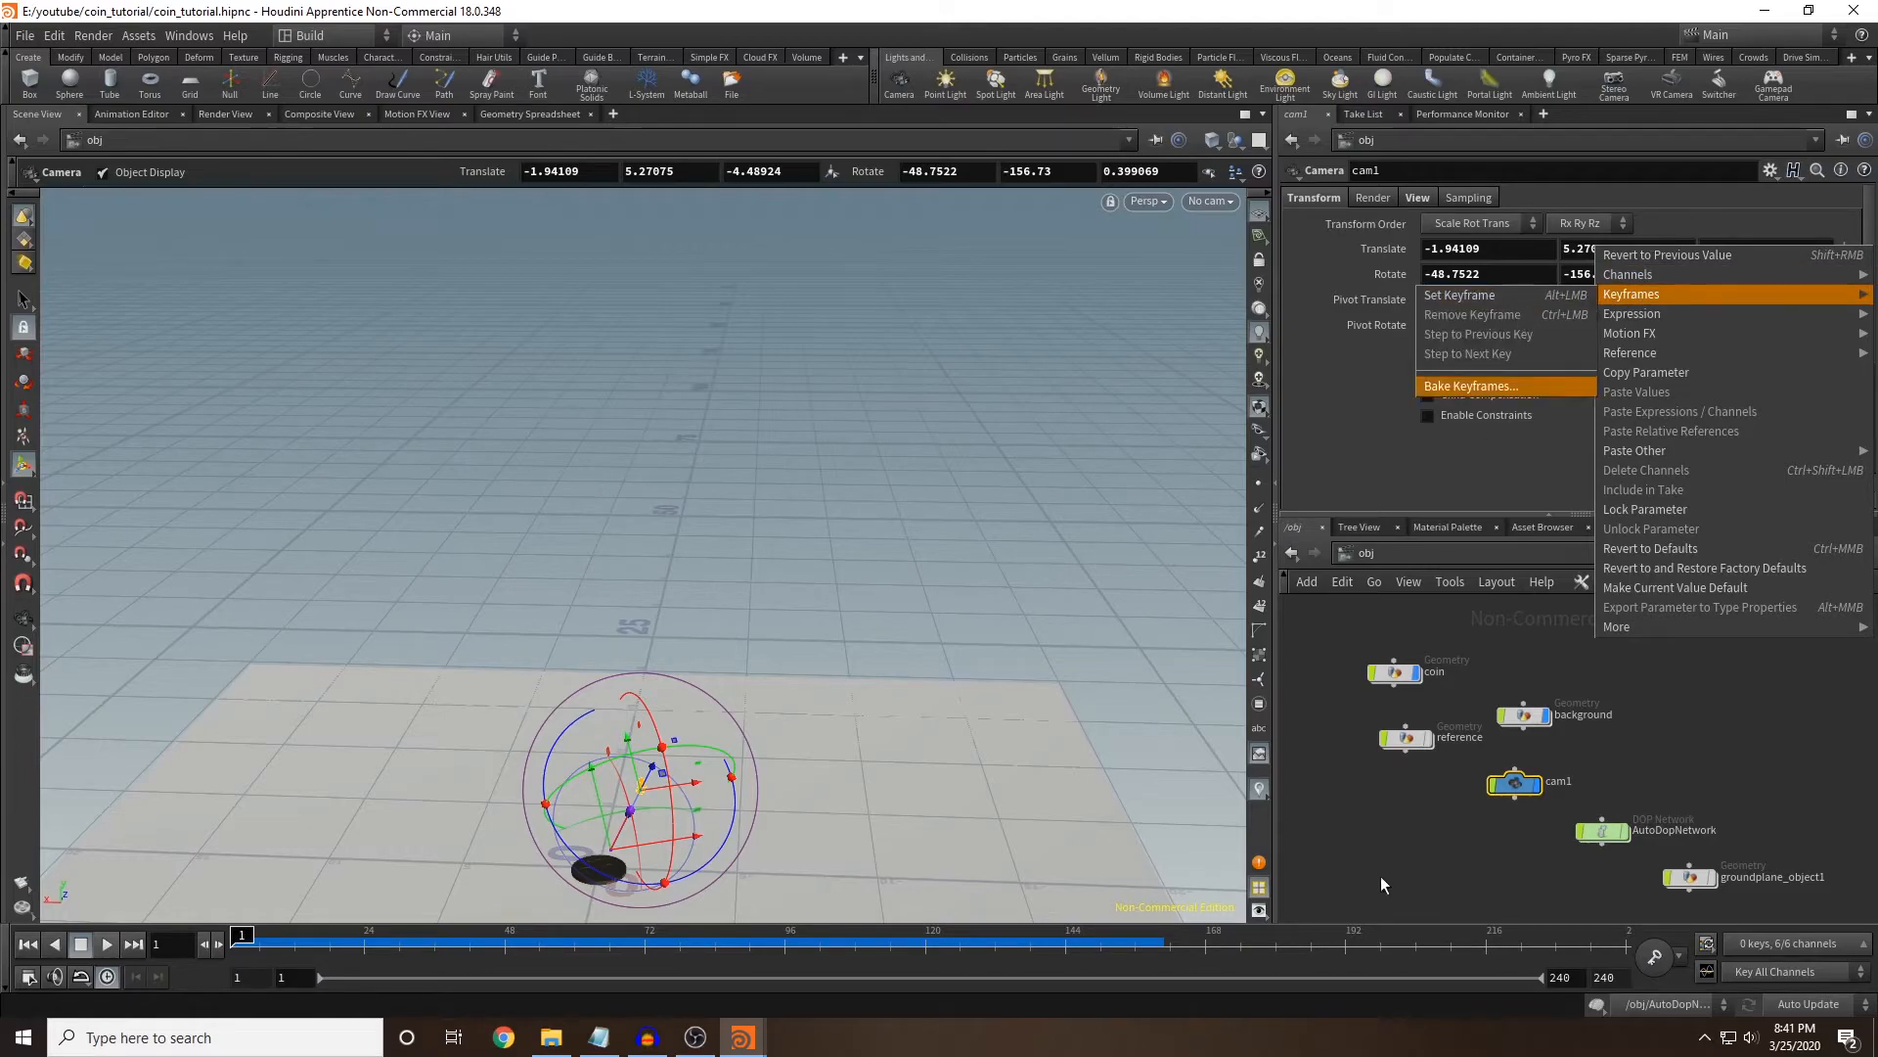
click(1397, 819)
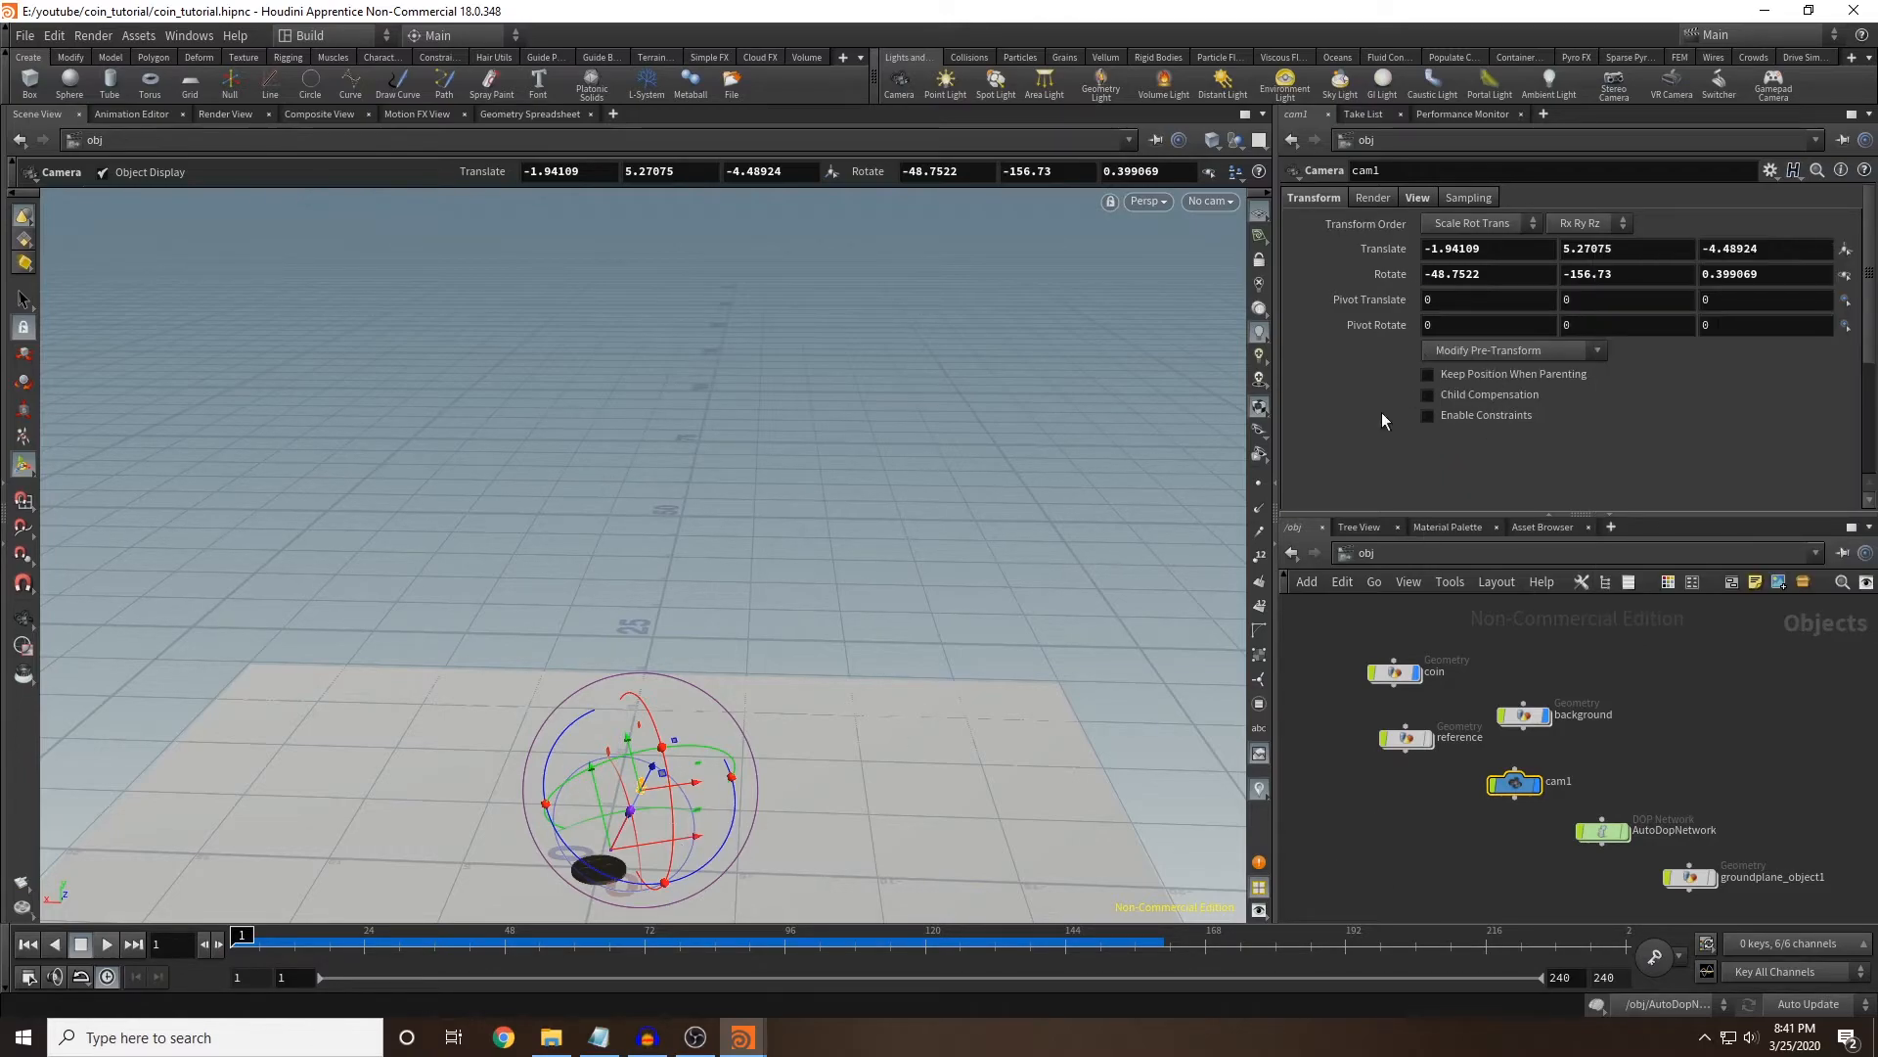
key(Delete)
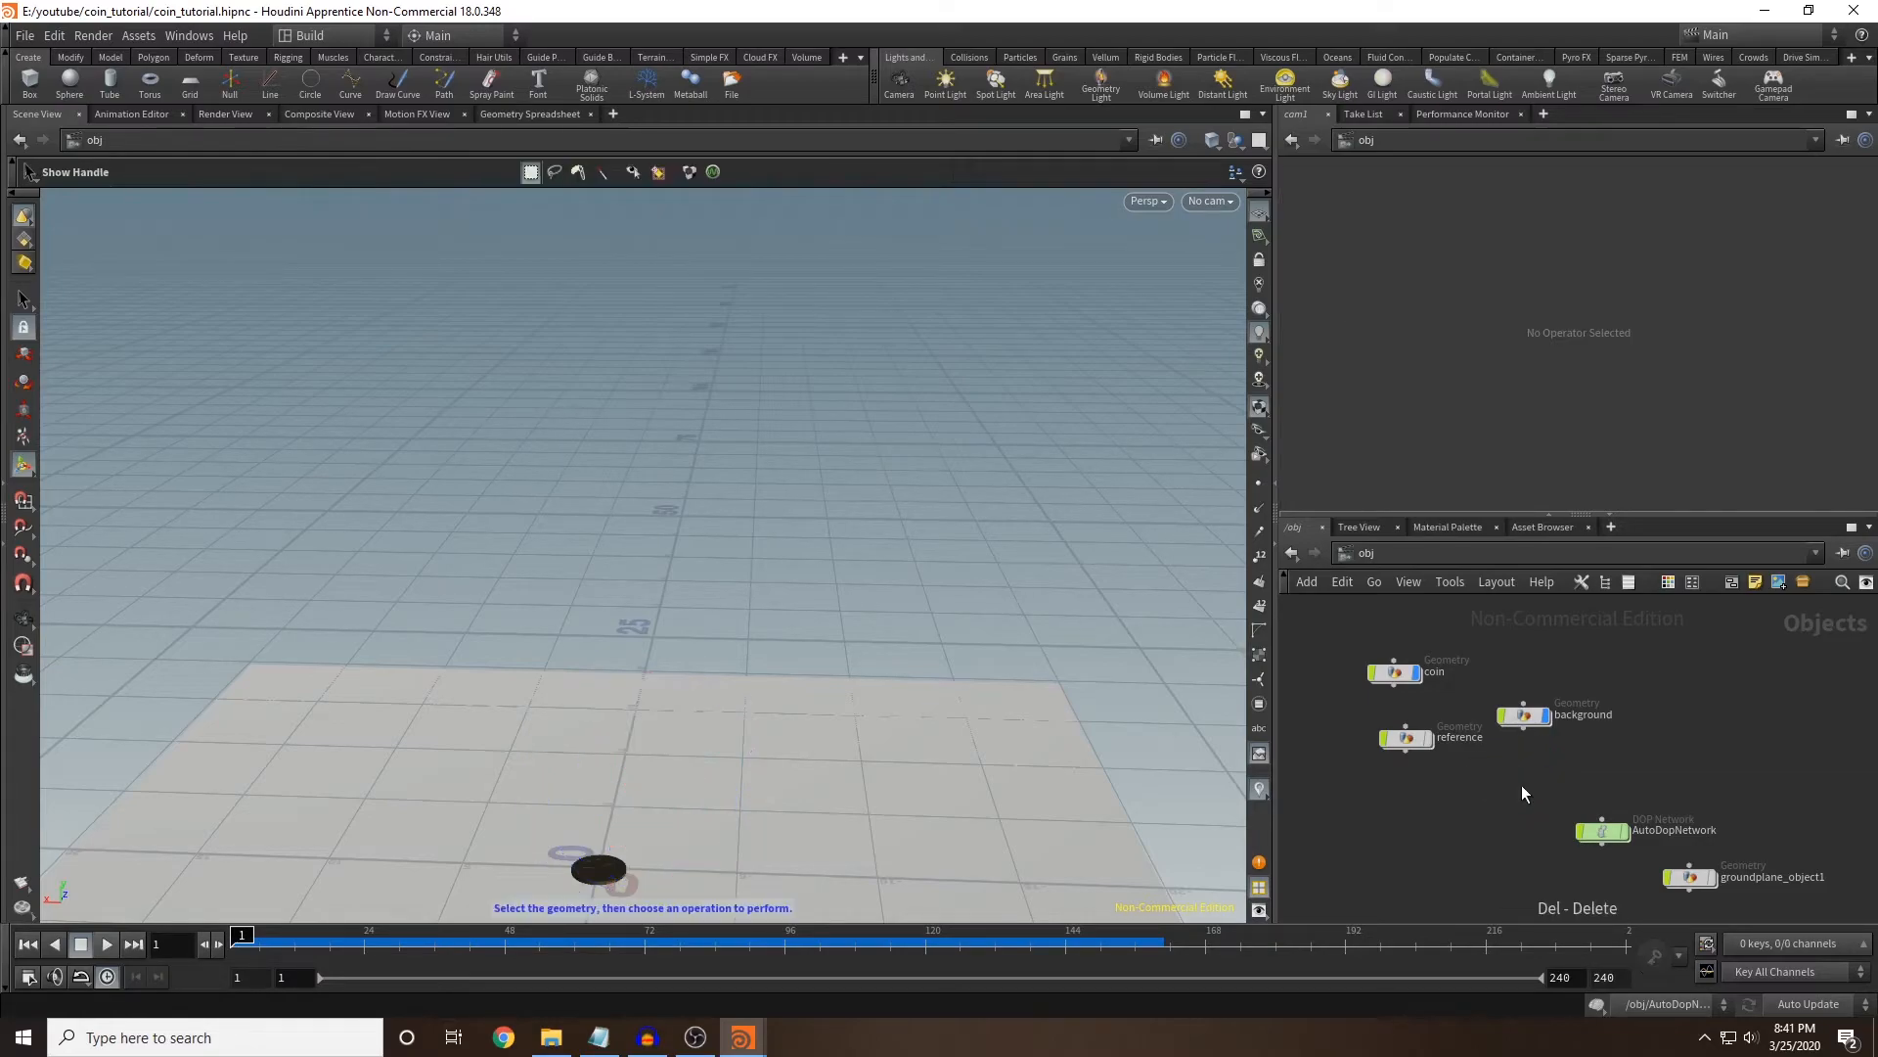
Create a new camera at the origin and set its X rotation to -90.
click(900, 79)
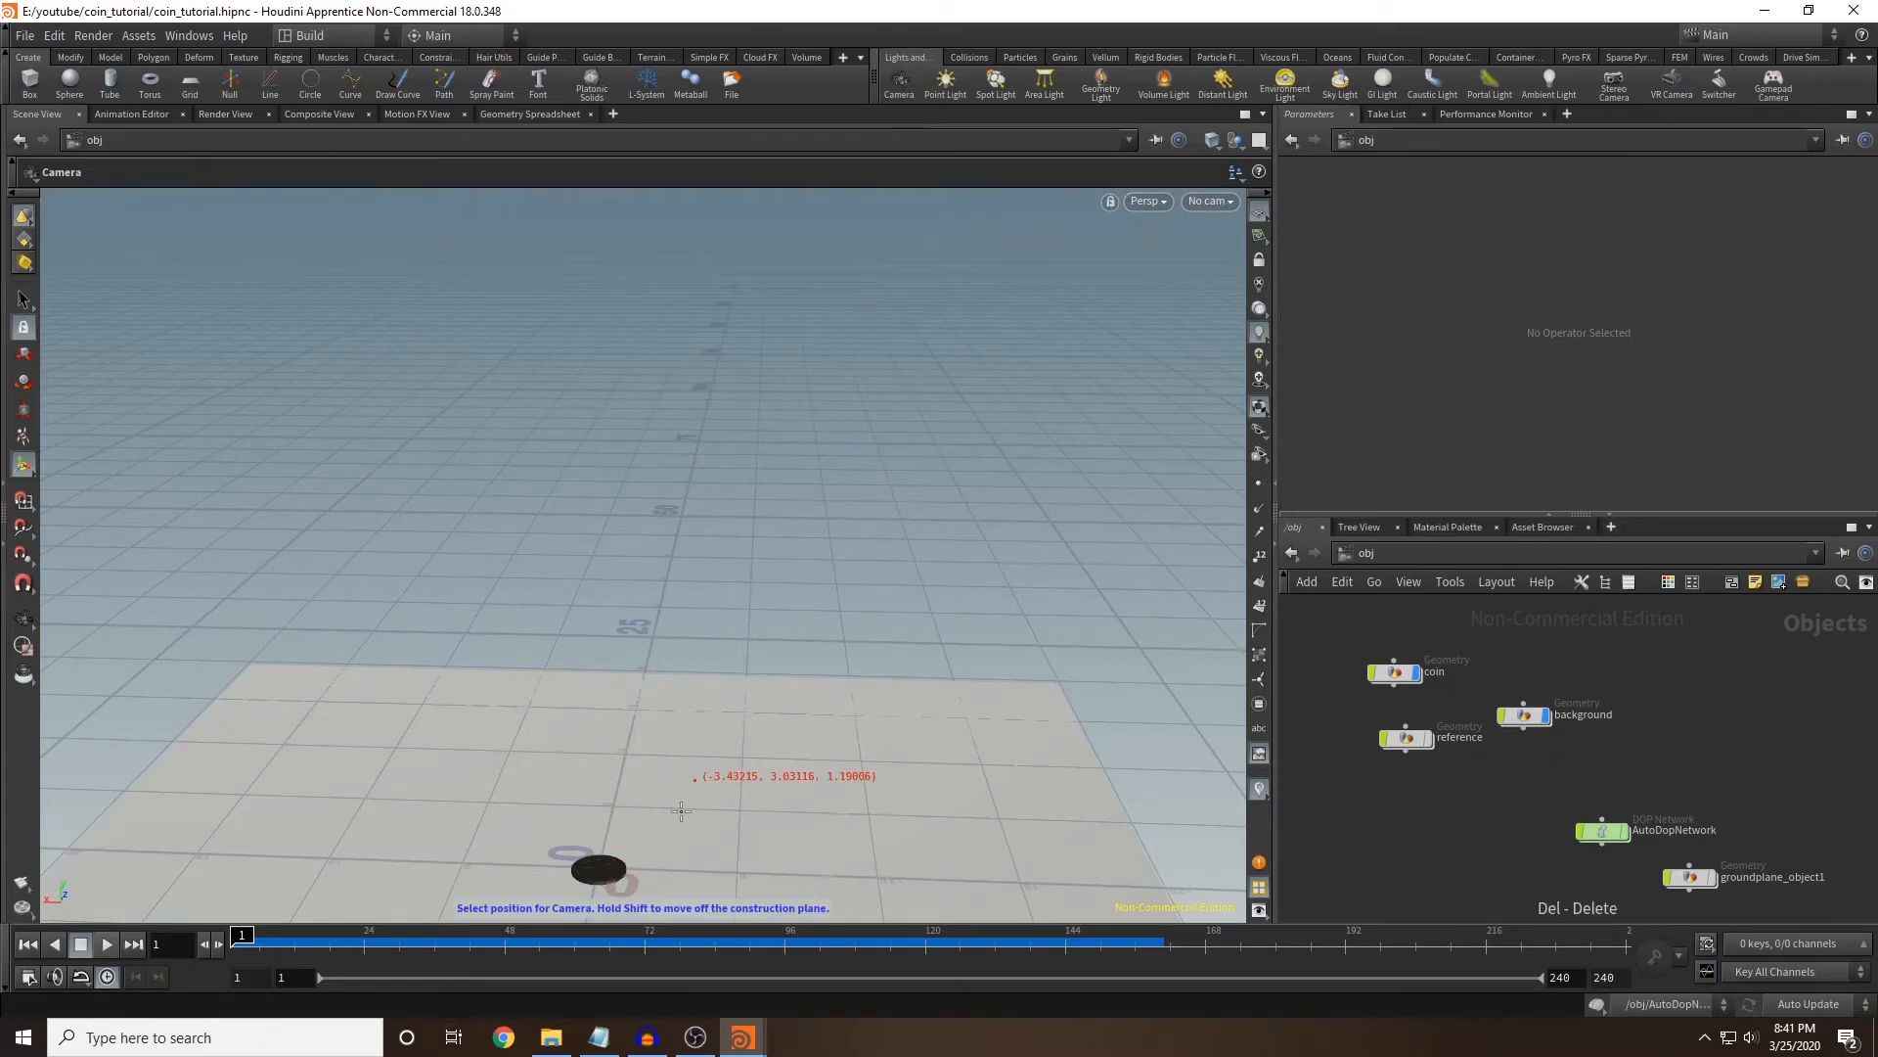
key(Return)
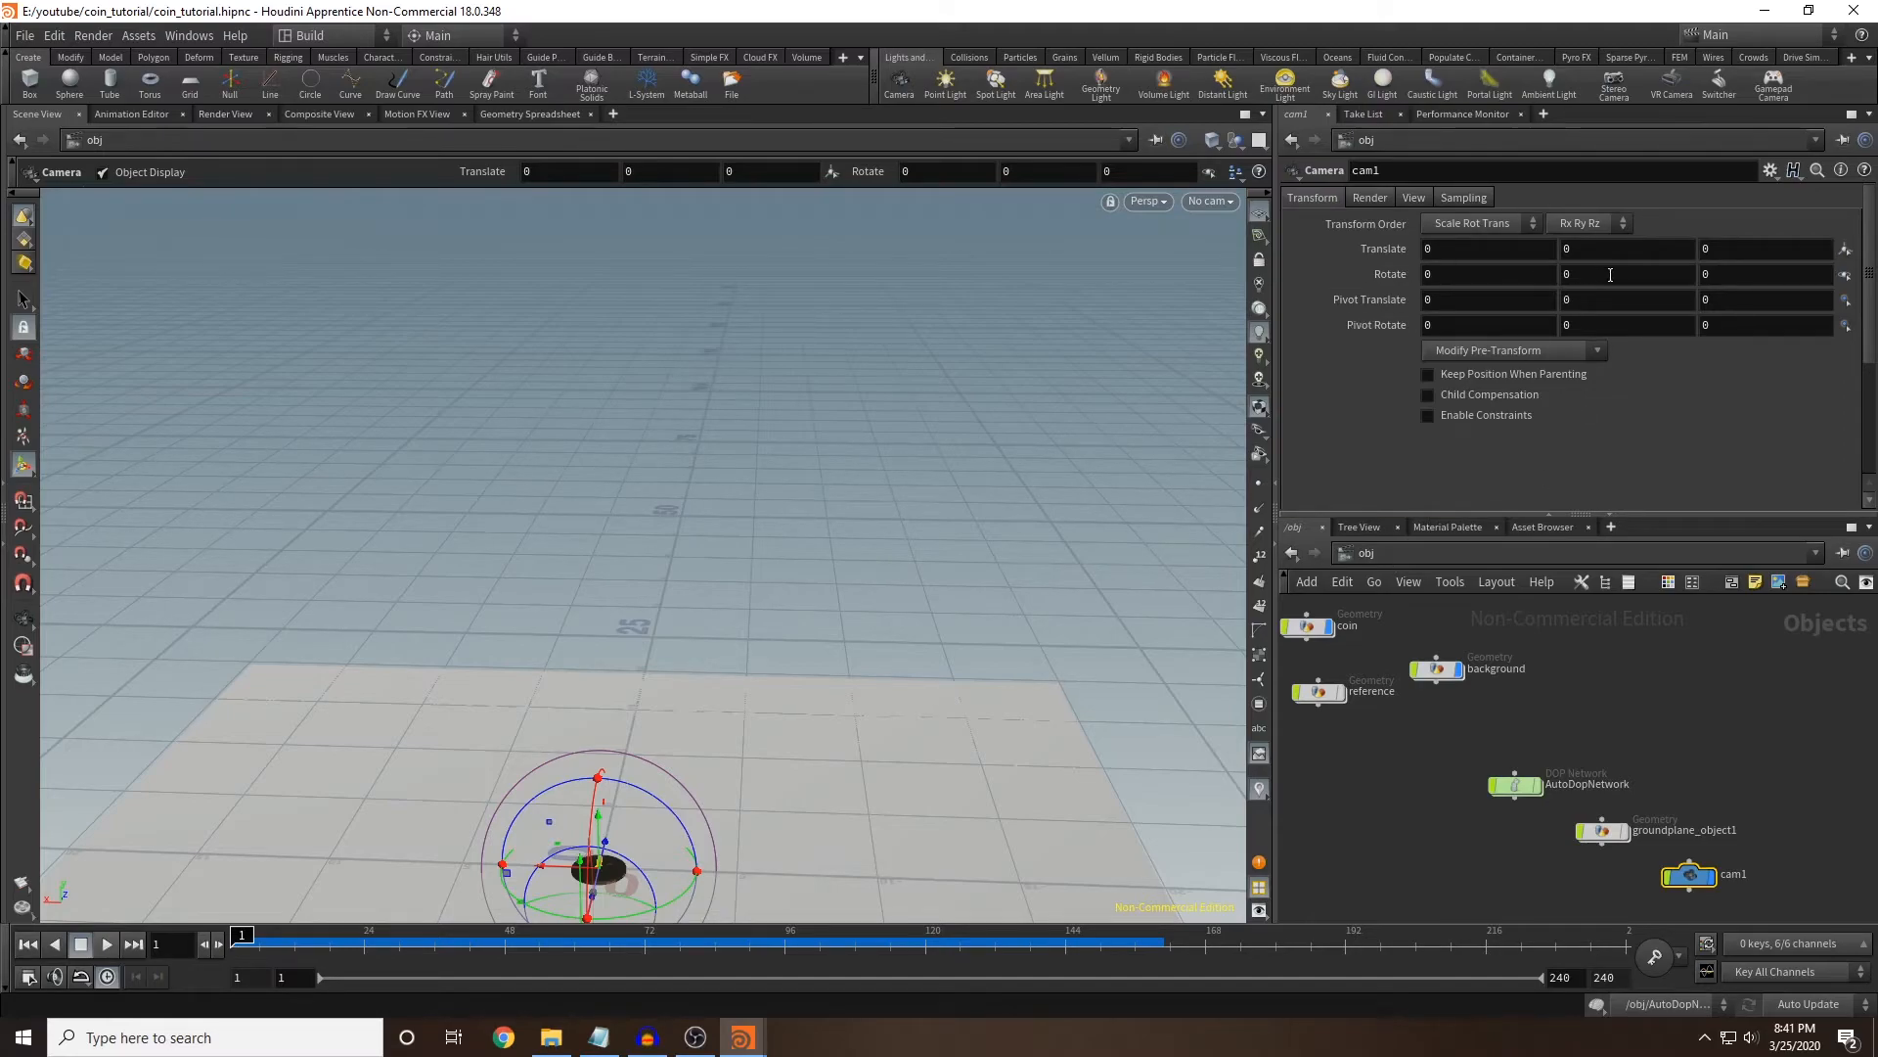
key(ctrl+z)
click(1502, 273)
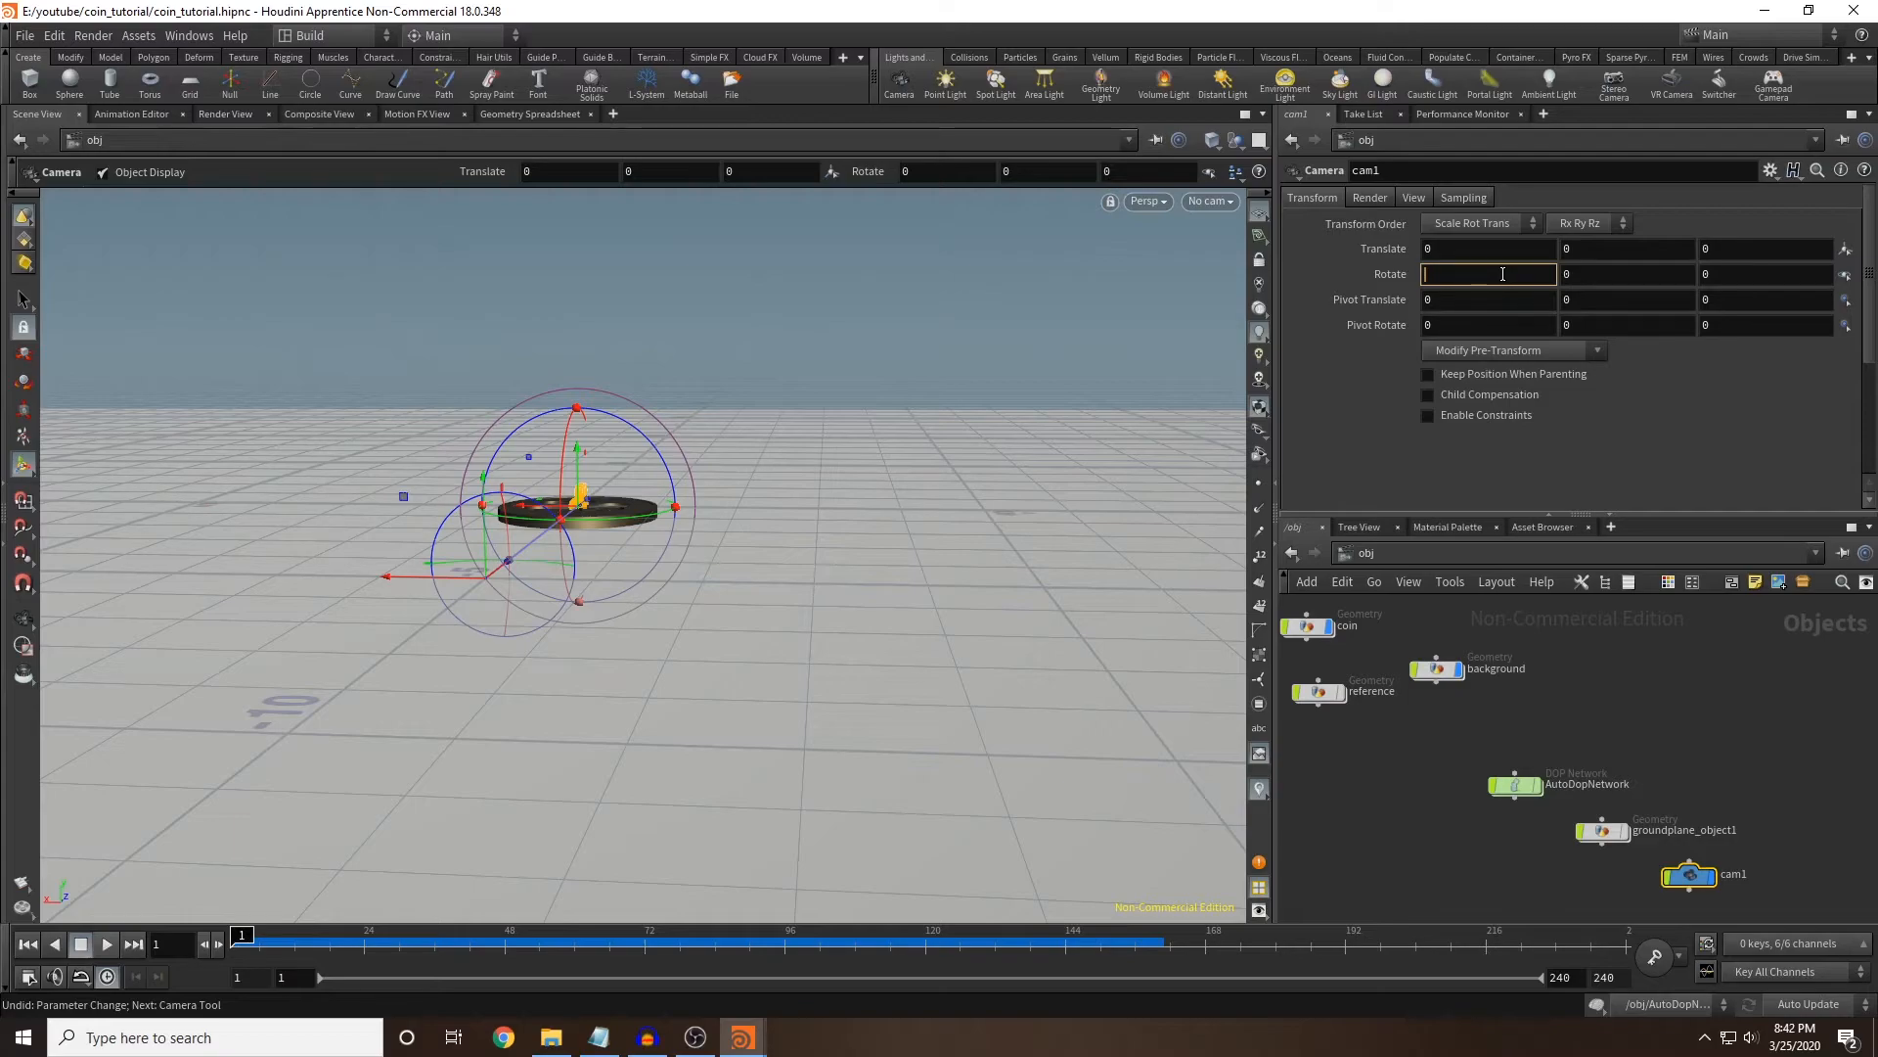
key(Return)
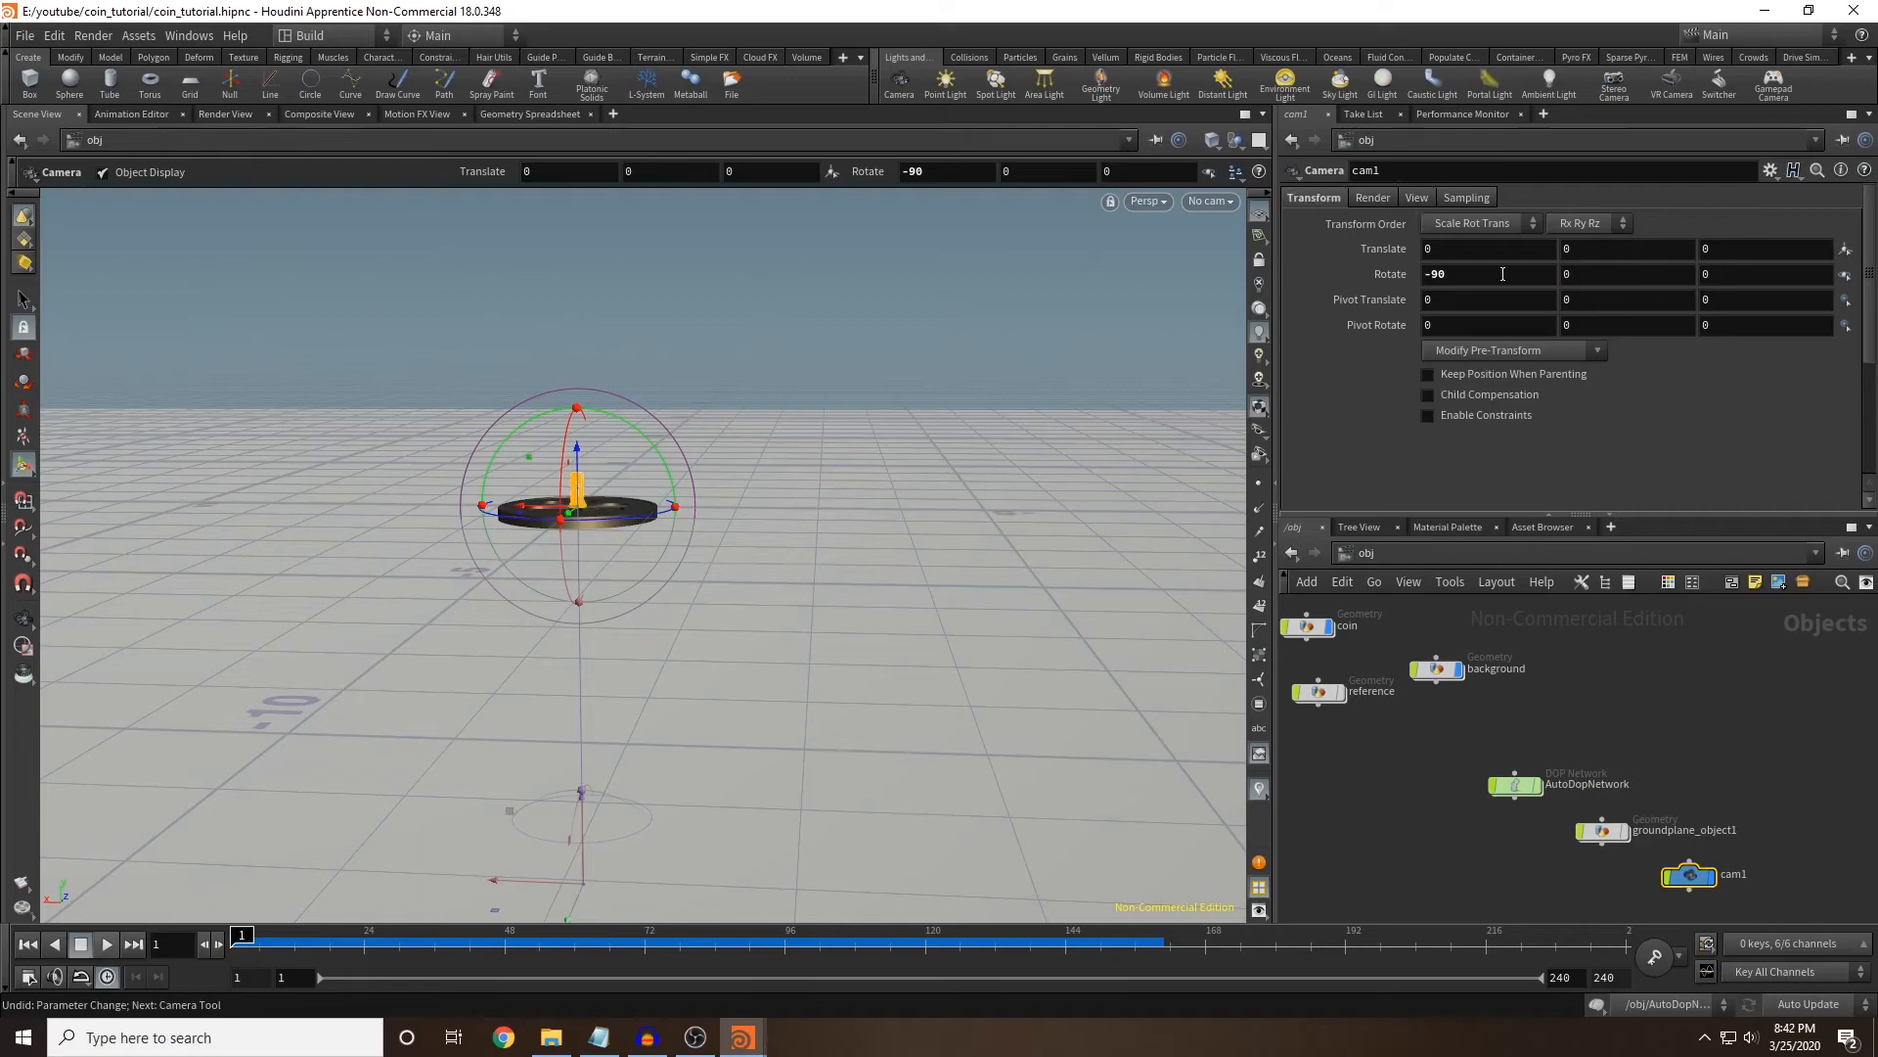
Look through cam1 in the viewport and raise it to 41 in Y.
mouse_move(1590, 249)
middle_down()
mouse_move(1614, 207)
mouse_move(1583, 268)
middle_up()
click(1217, 202)
click(1215, 286)
middle_drag(1615, 238, 1875, 203)
Reframe cam1 around the flipping coin by moving it to about -1.524 in X and 28.977 in Y, checking several frames.
drag(244, 937, 627, 920)
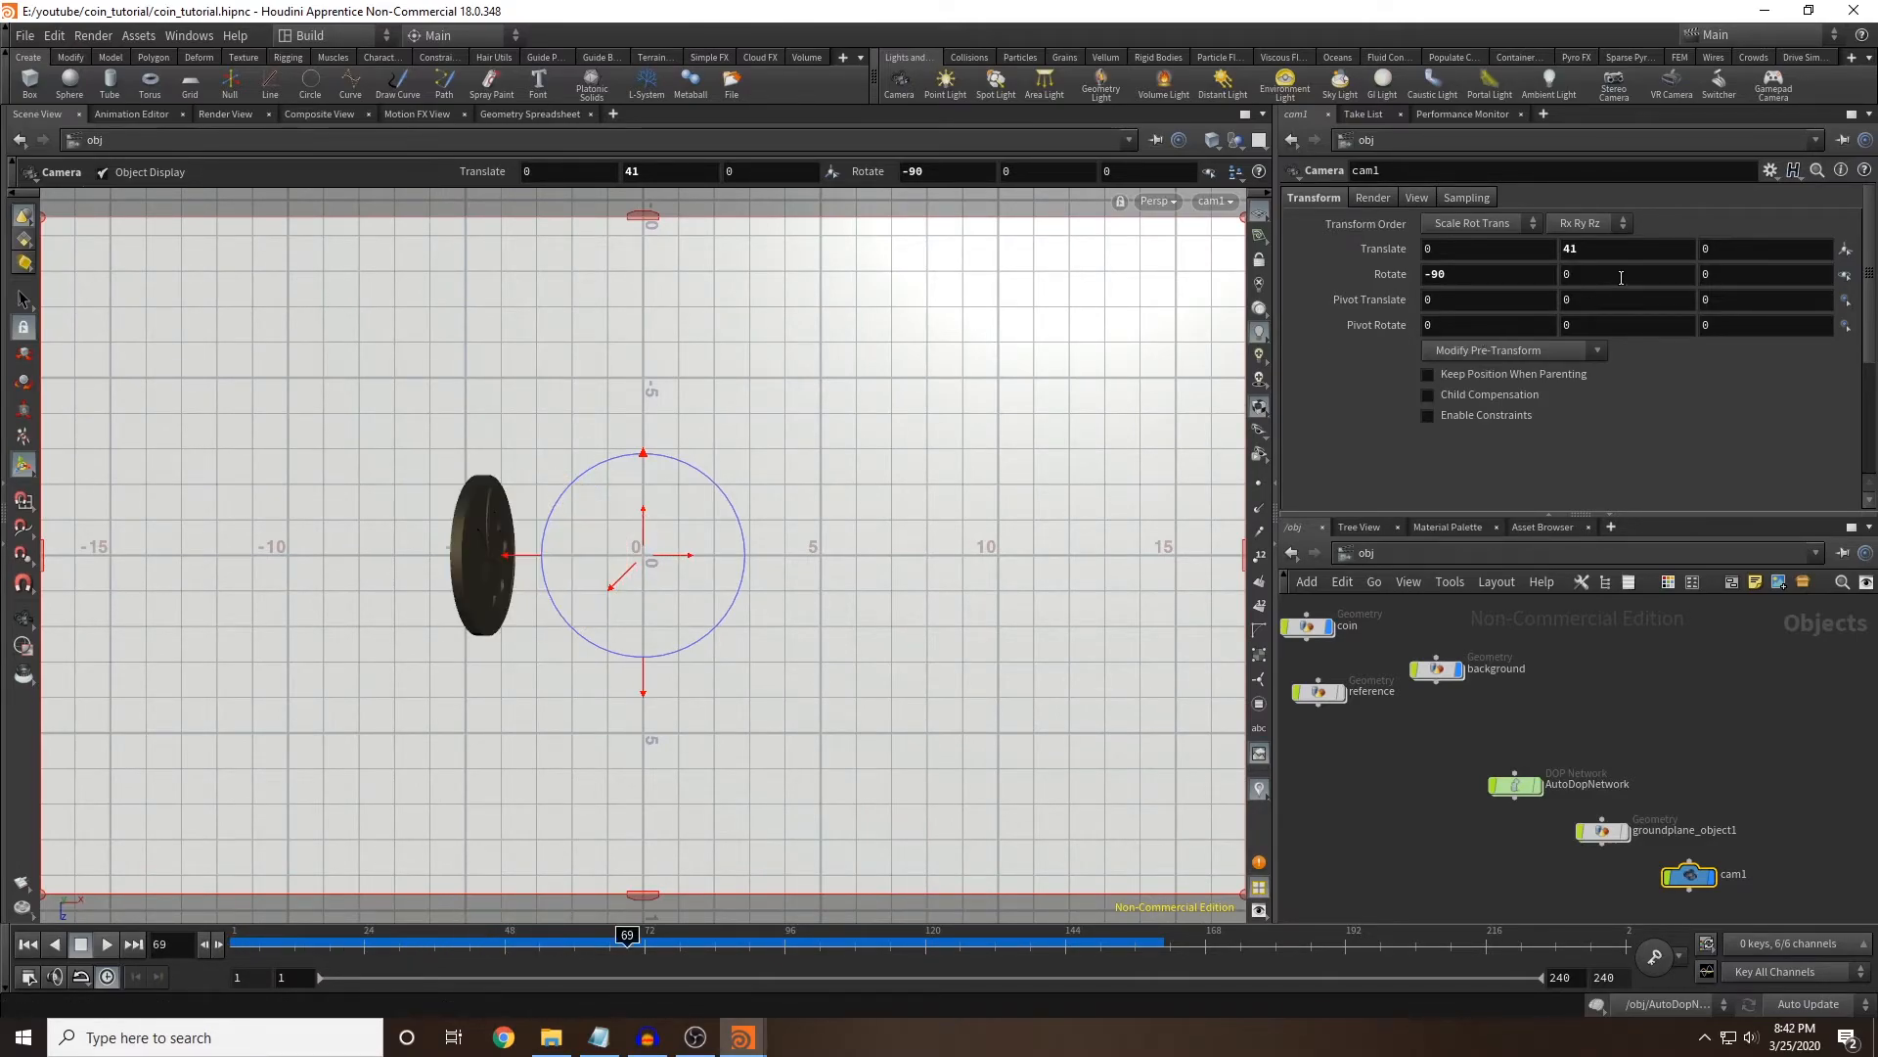
middle_drag(1634, 246, 1042, 284)
drag(548, 942, 511, 937)
drag(685, 555, 947, 502)
drag(510, 932, 586, 933)
drag(614, 592, 967, 497)
drag(586, 934, 241, 934)
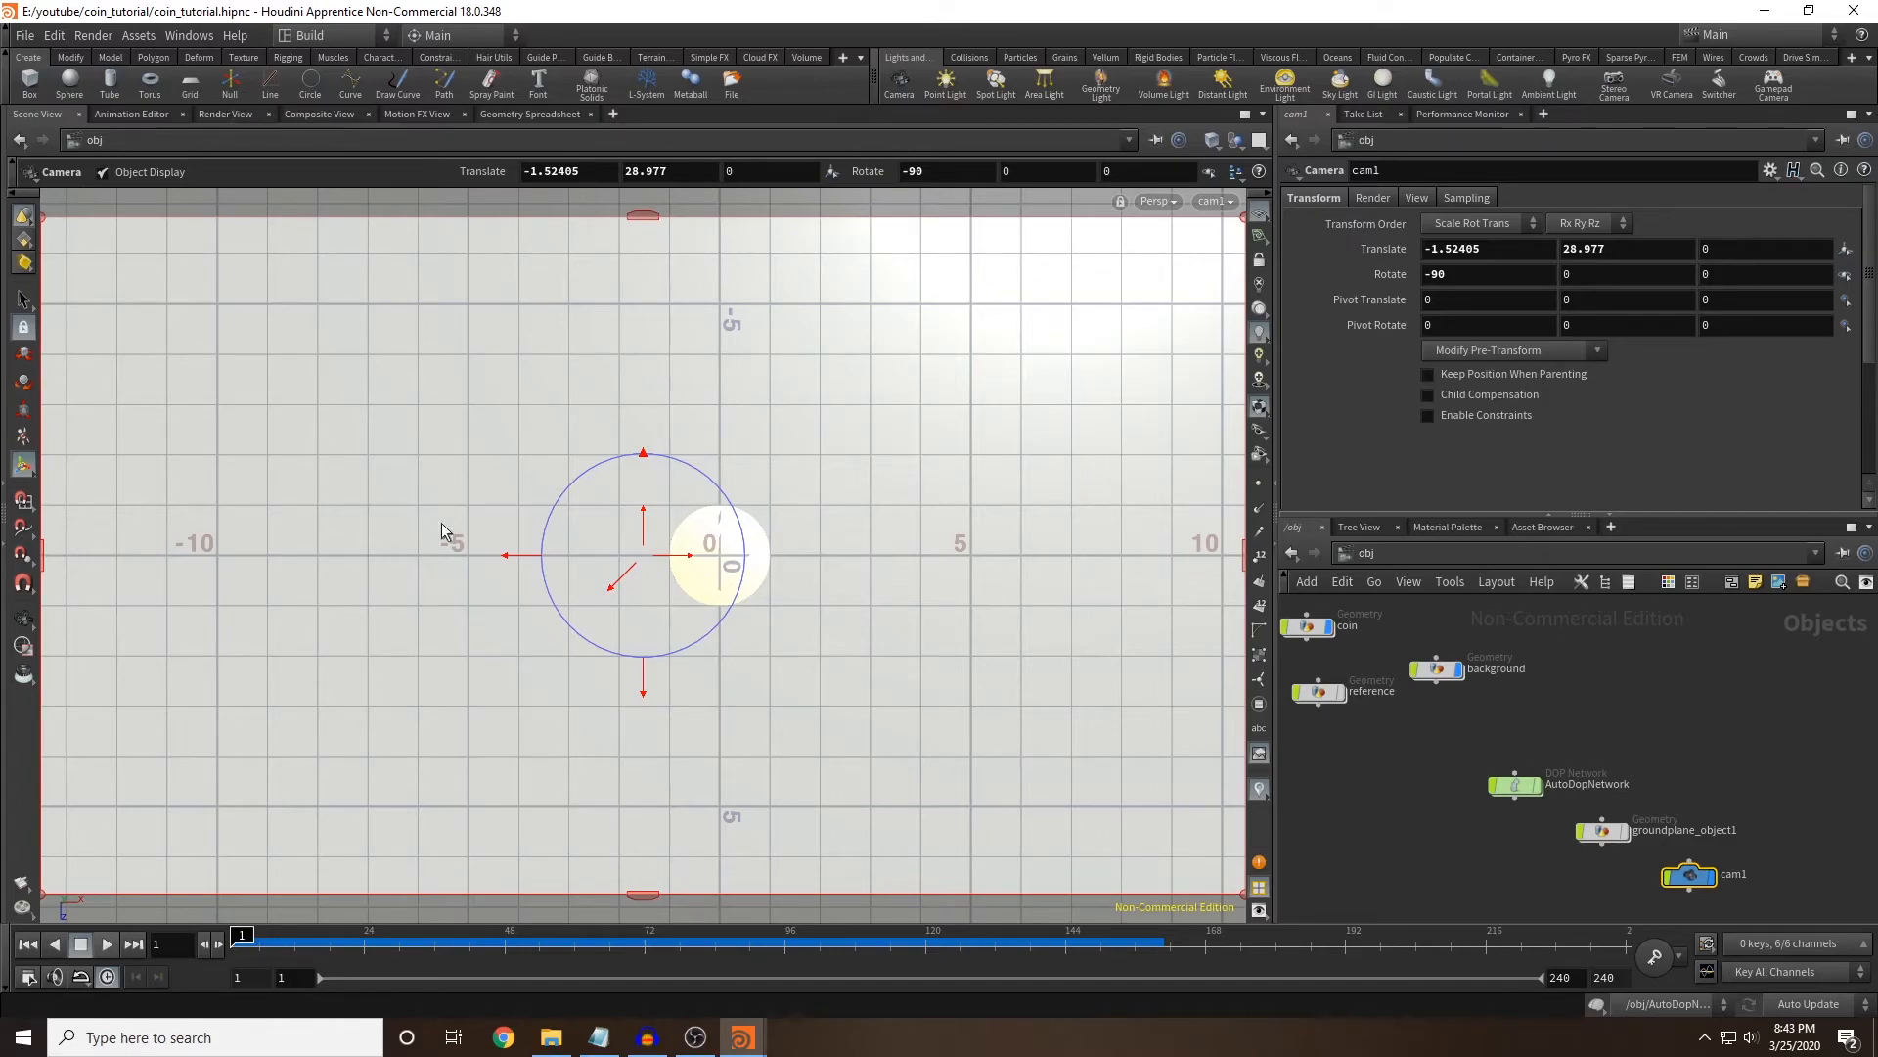
Preview the coin at frame 70 in the Mantra render view and return to the scene view.
drag(492, 942, 633, 940)
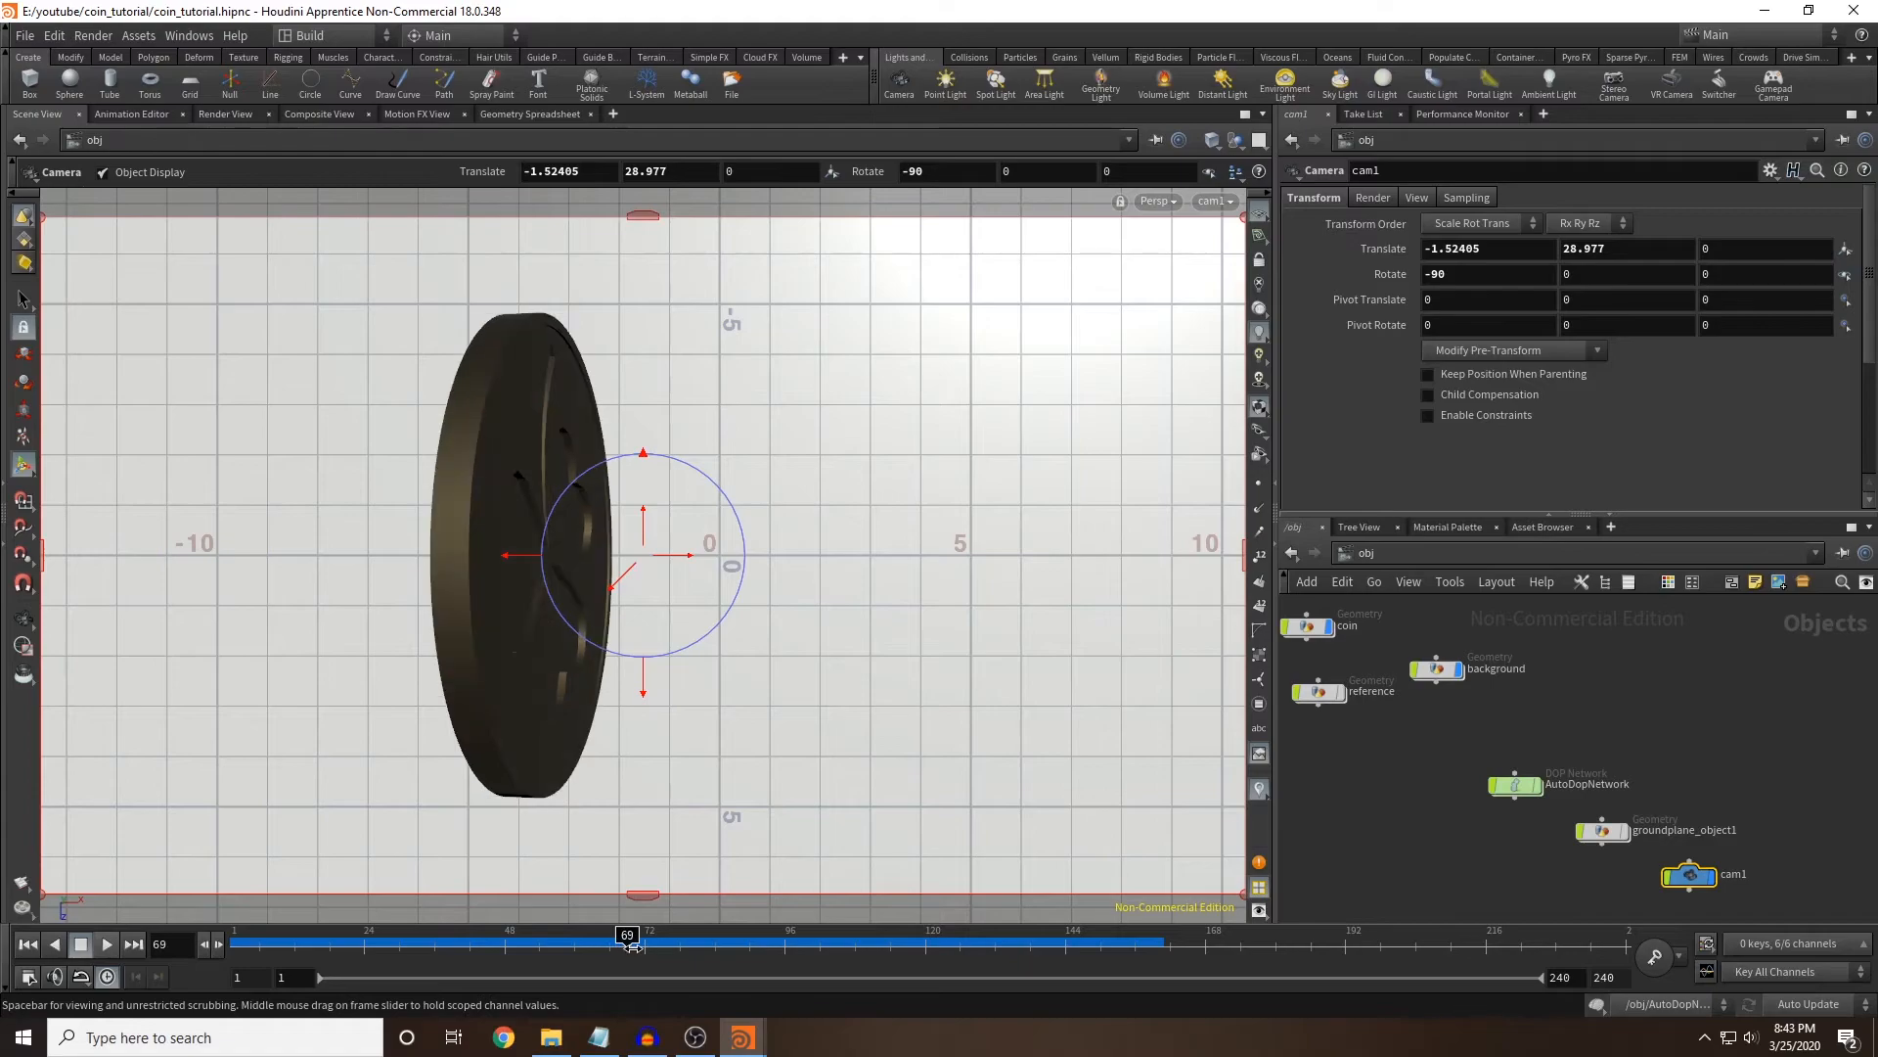
click(225, 115)
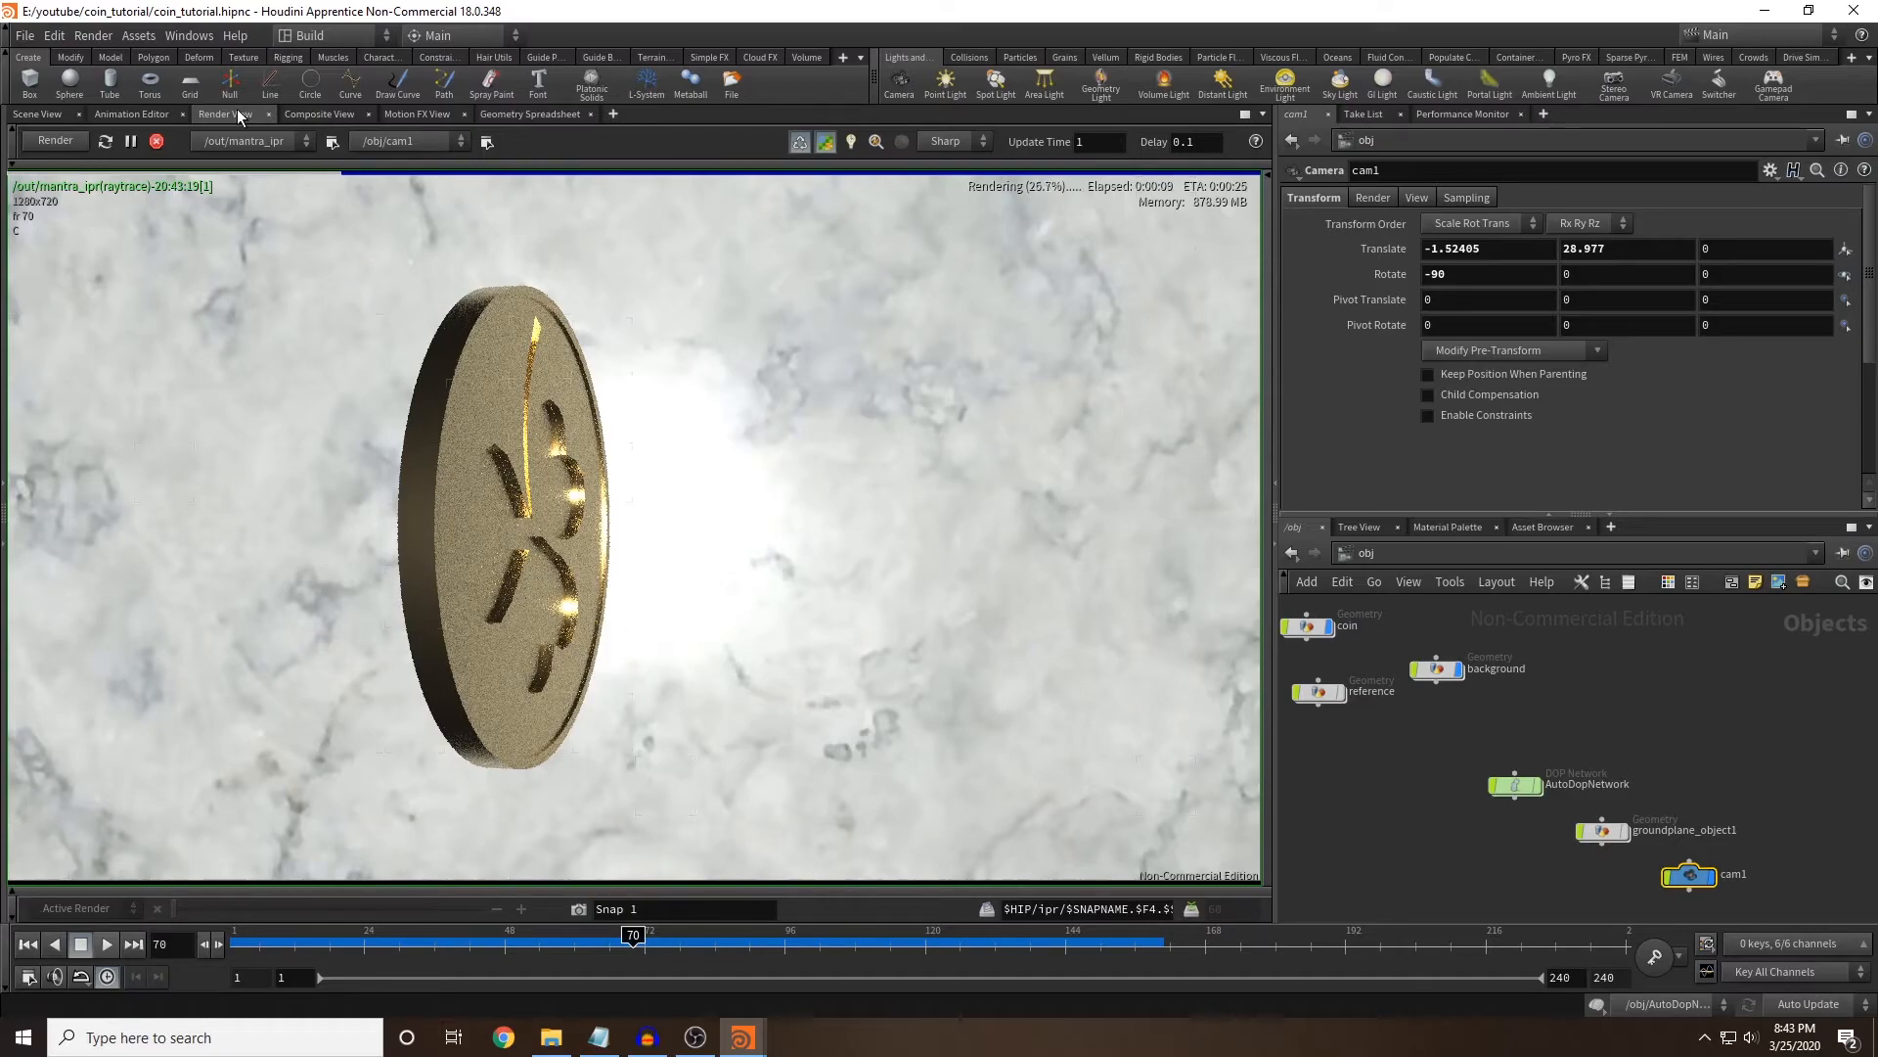
click(49, 116)
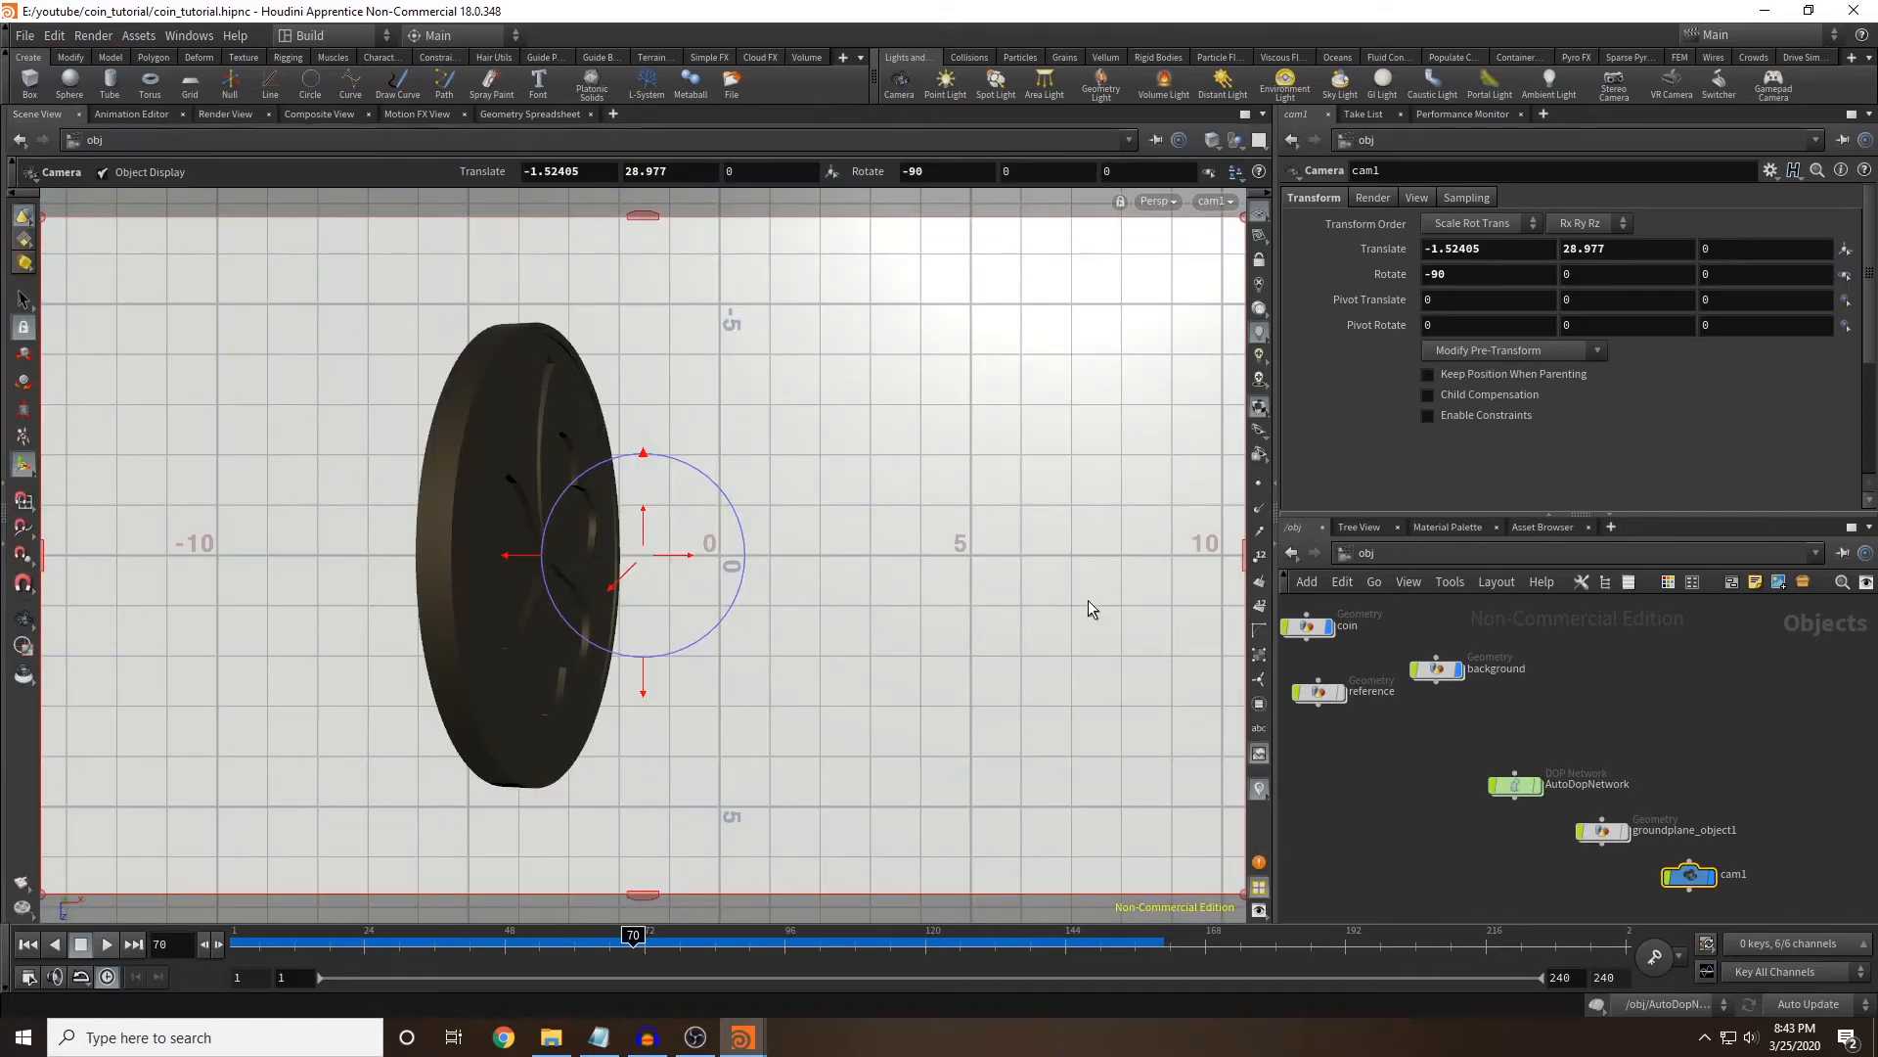
Go to the out network and review the rendering and sampling settings of the mantra_ipr node.
click(1401, 554)
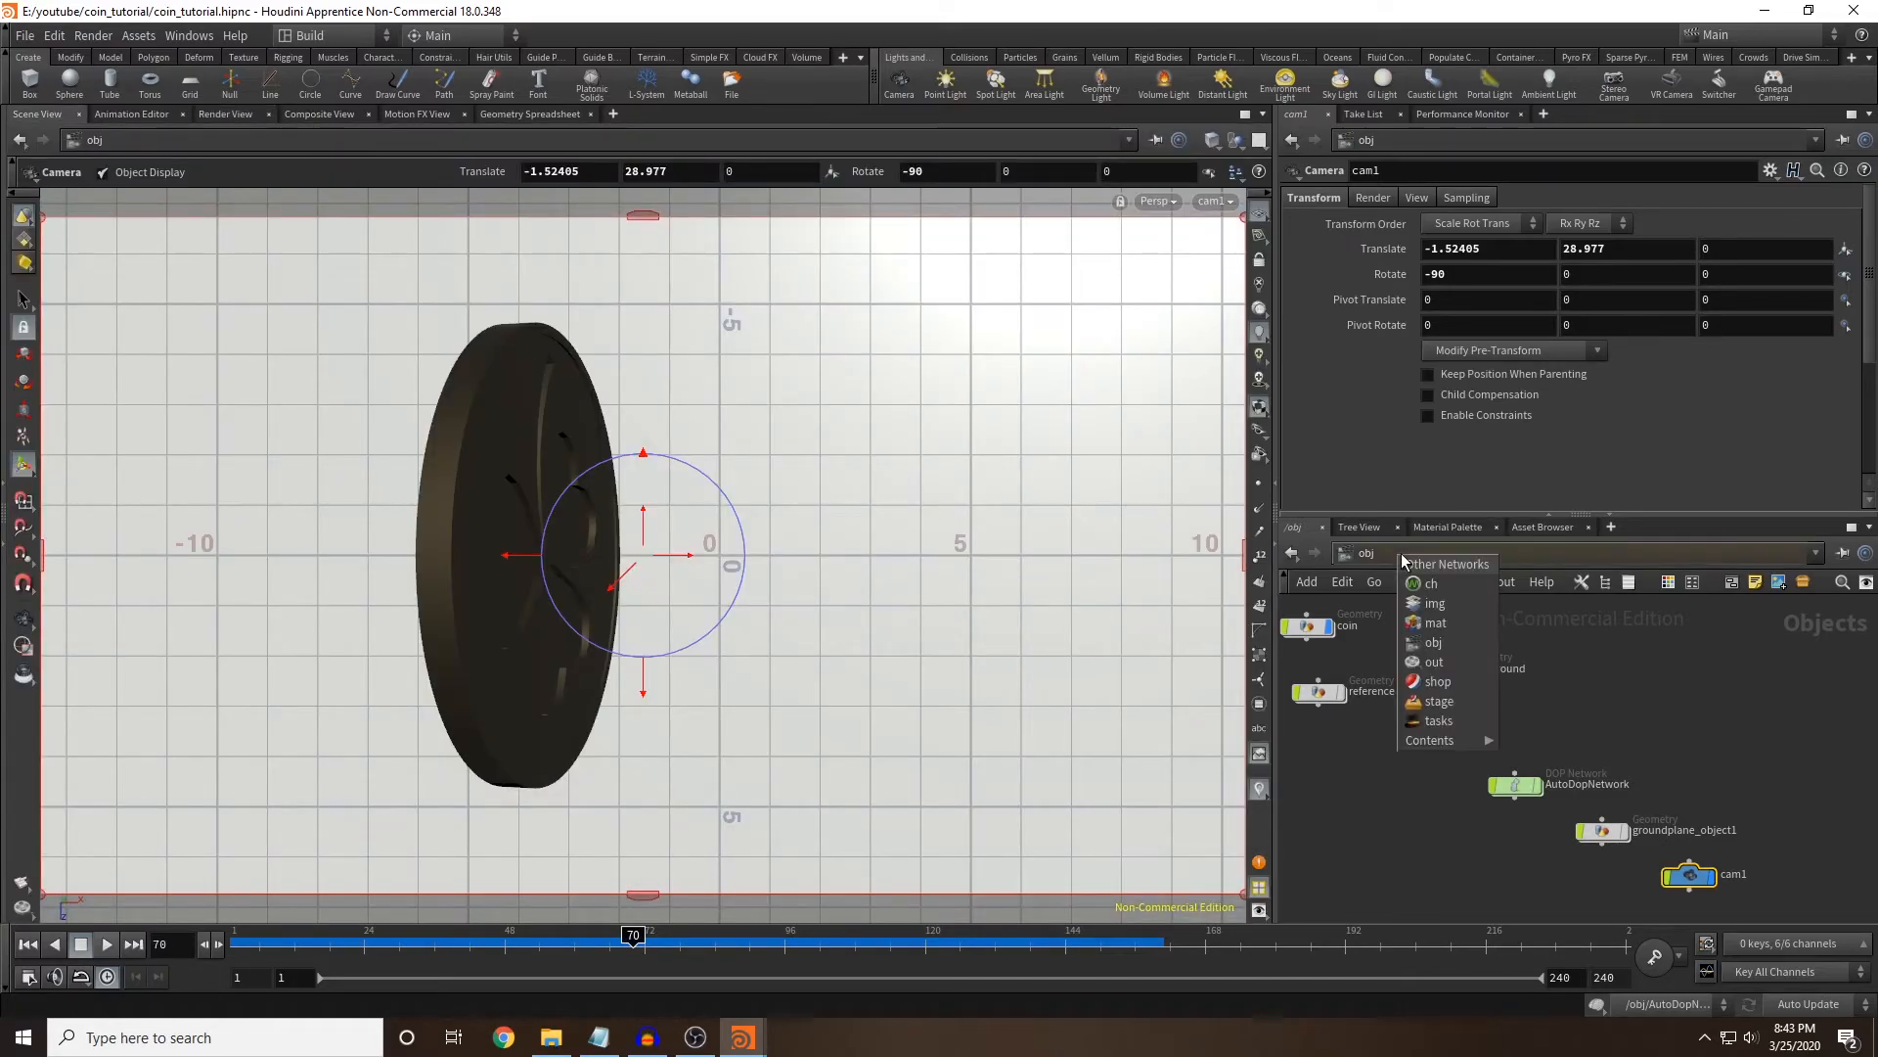
click(1453, 661)
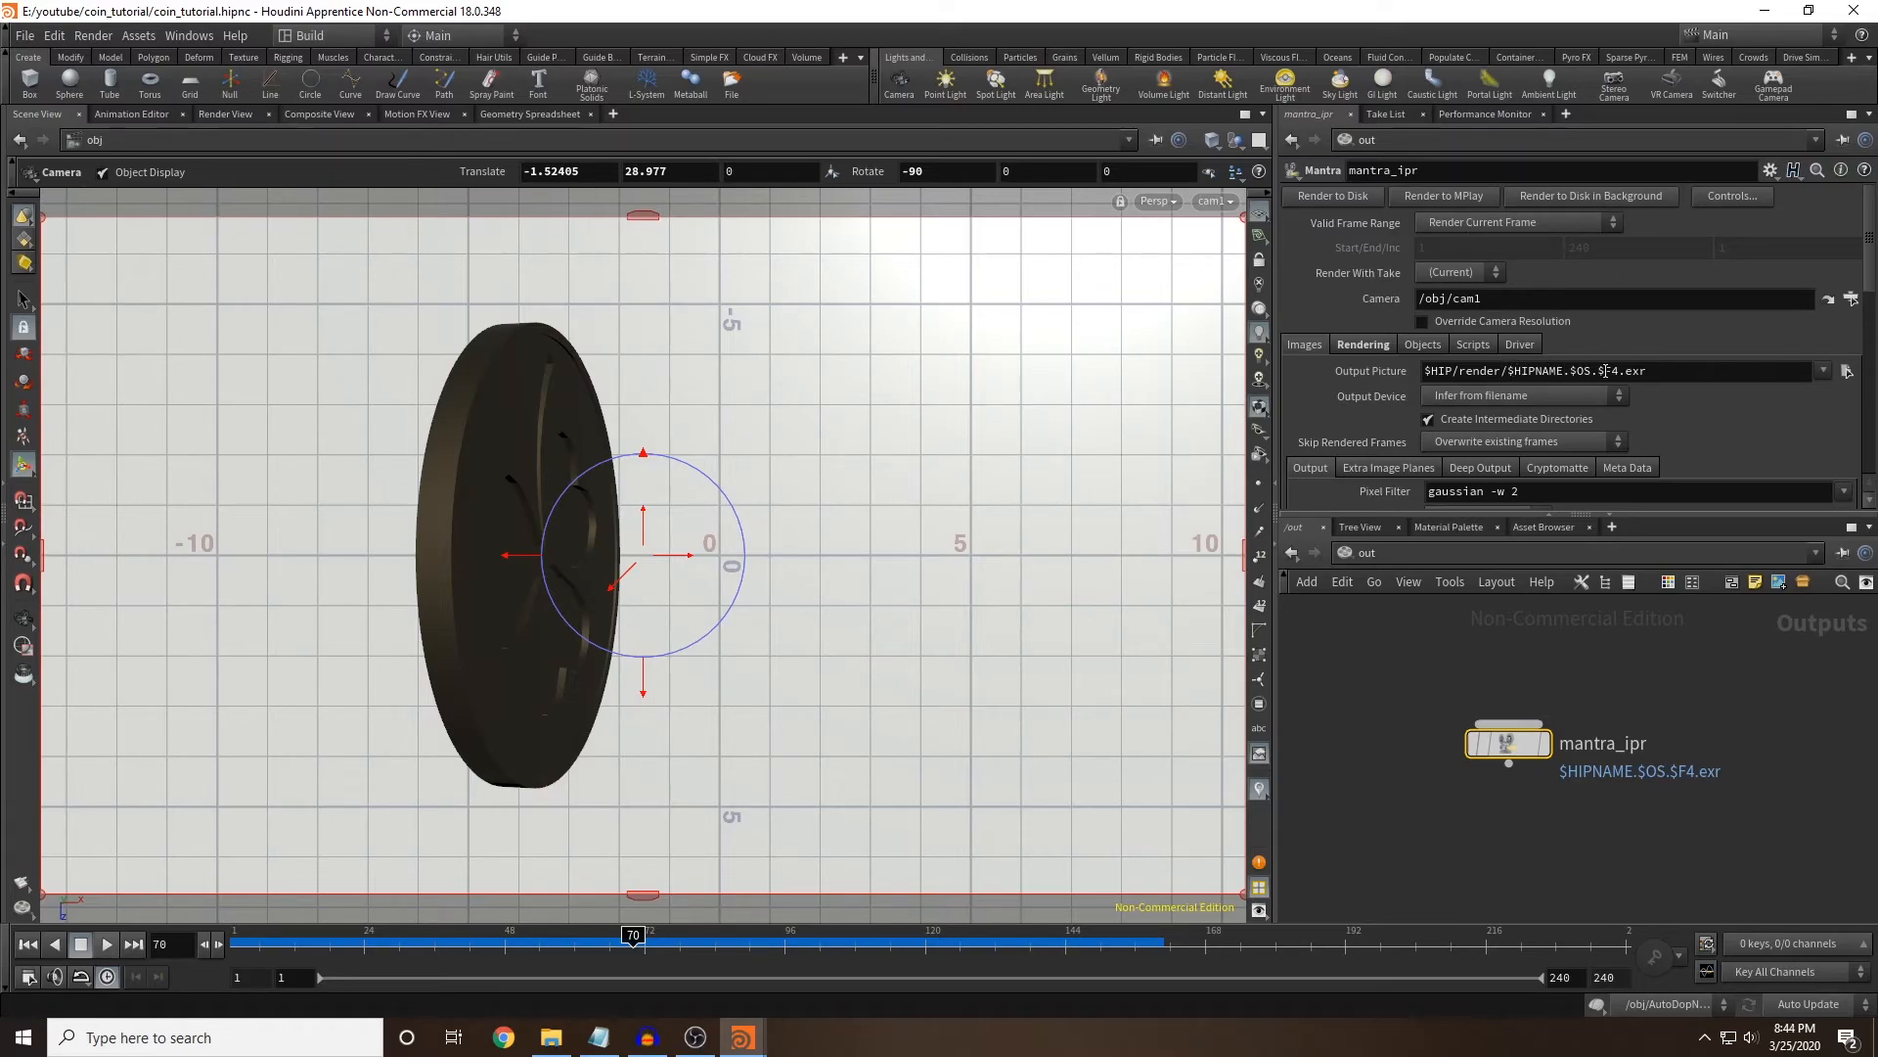
click(1371, 344)
scroll(1448, 420, down, 3)
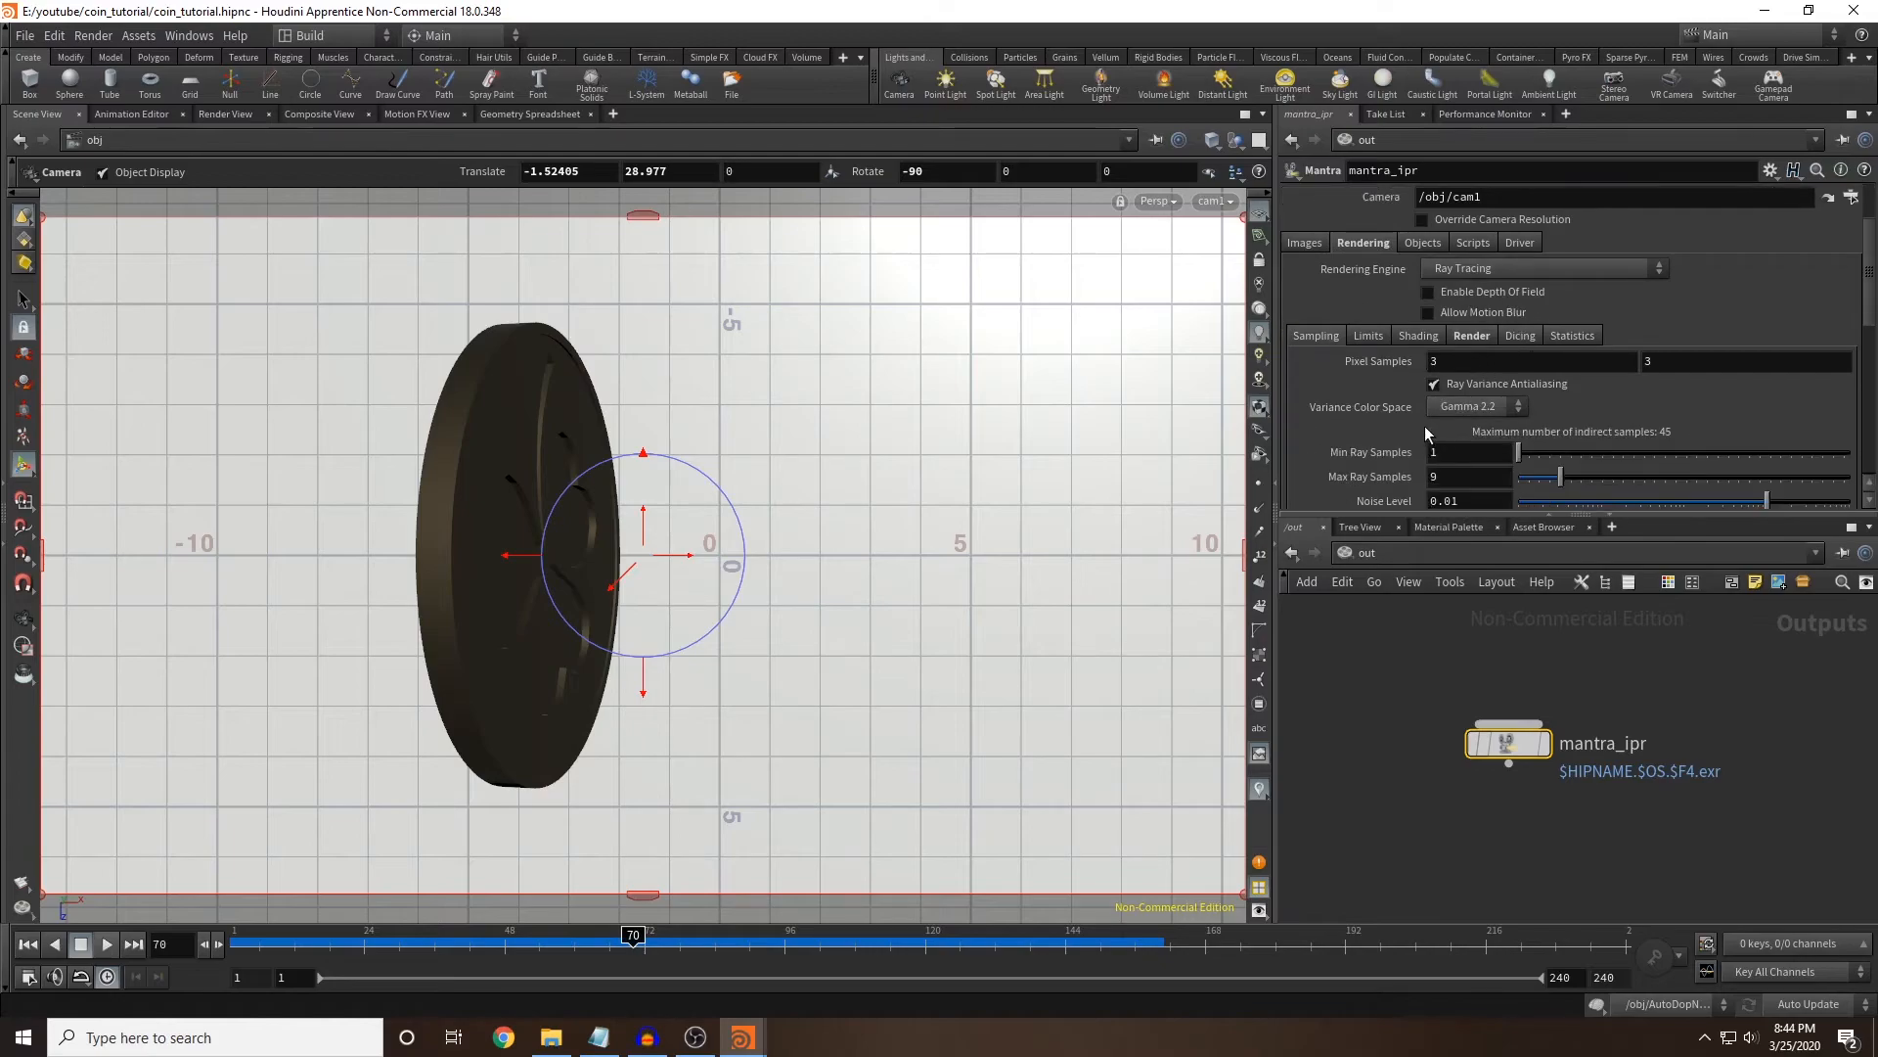
scroll(1350, 427, down, 4)
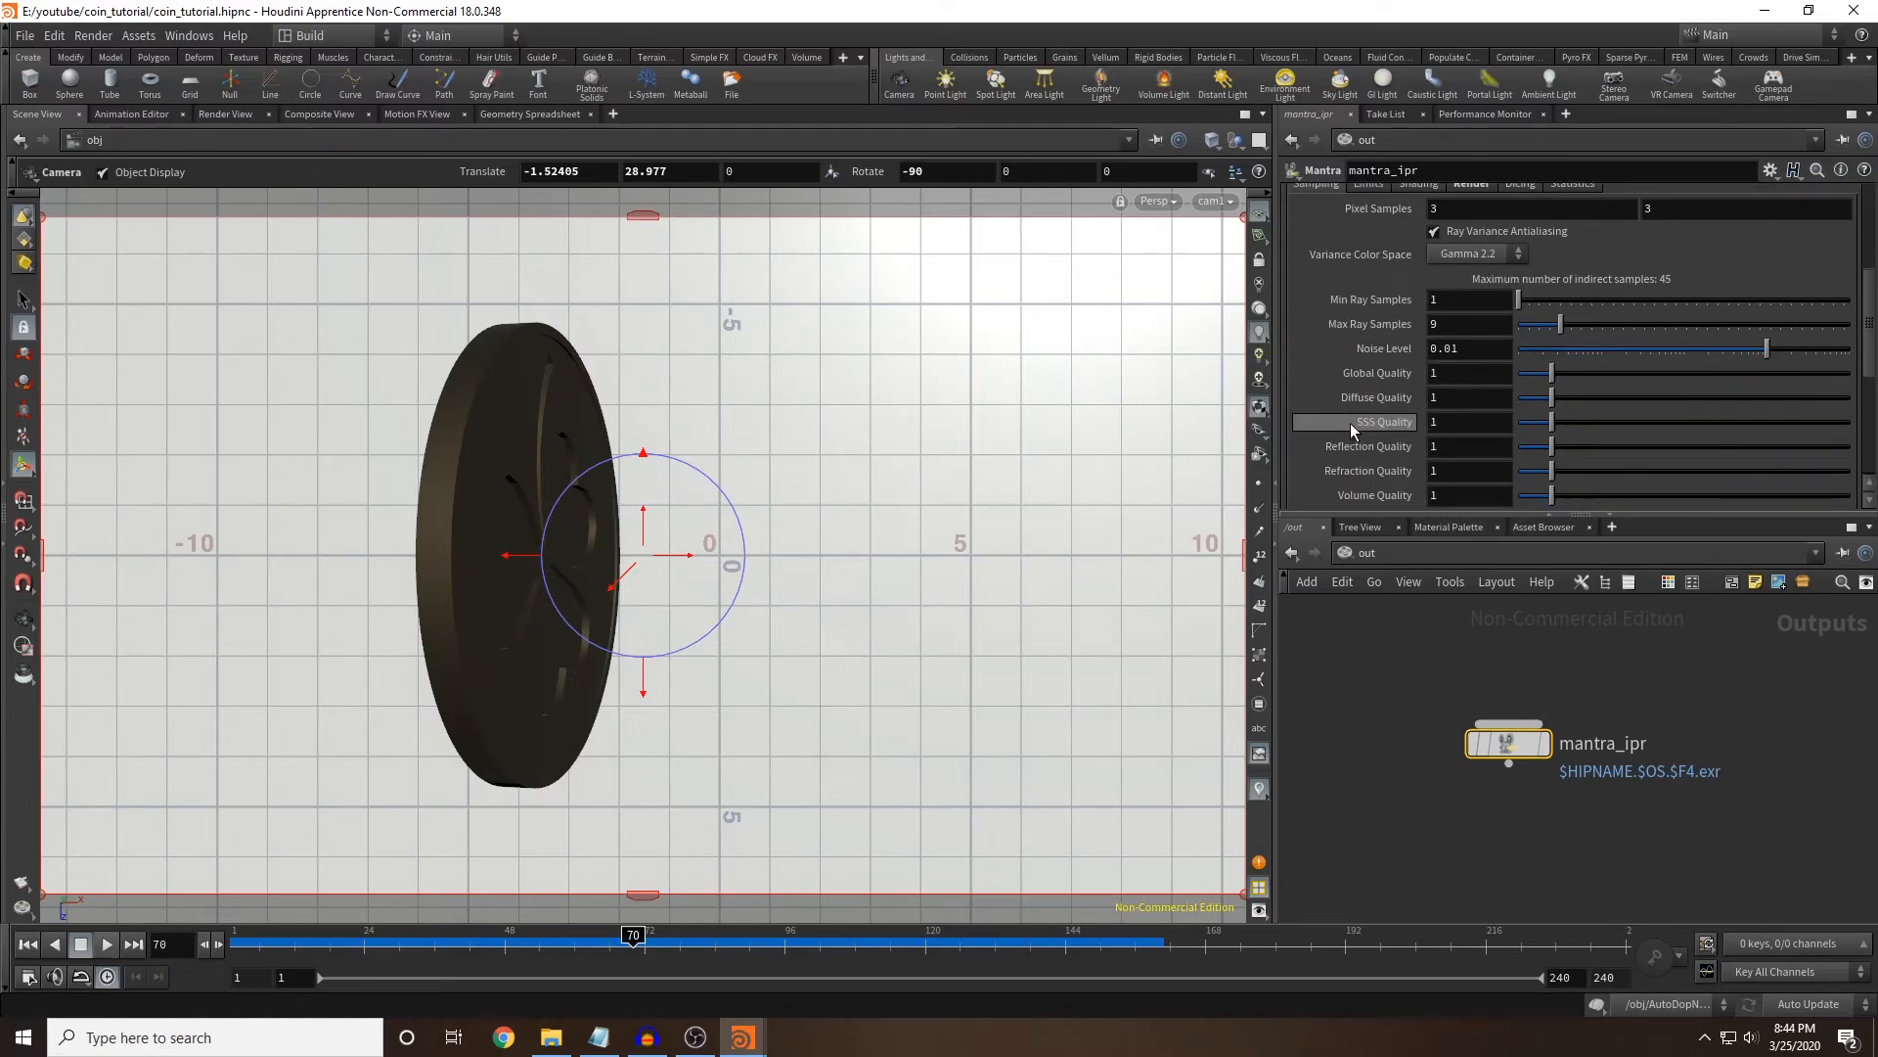
mouse_move(1350, 423)
scroll(1350, 422, up, 7)
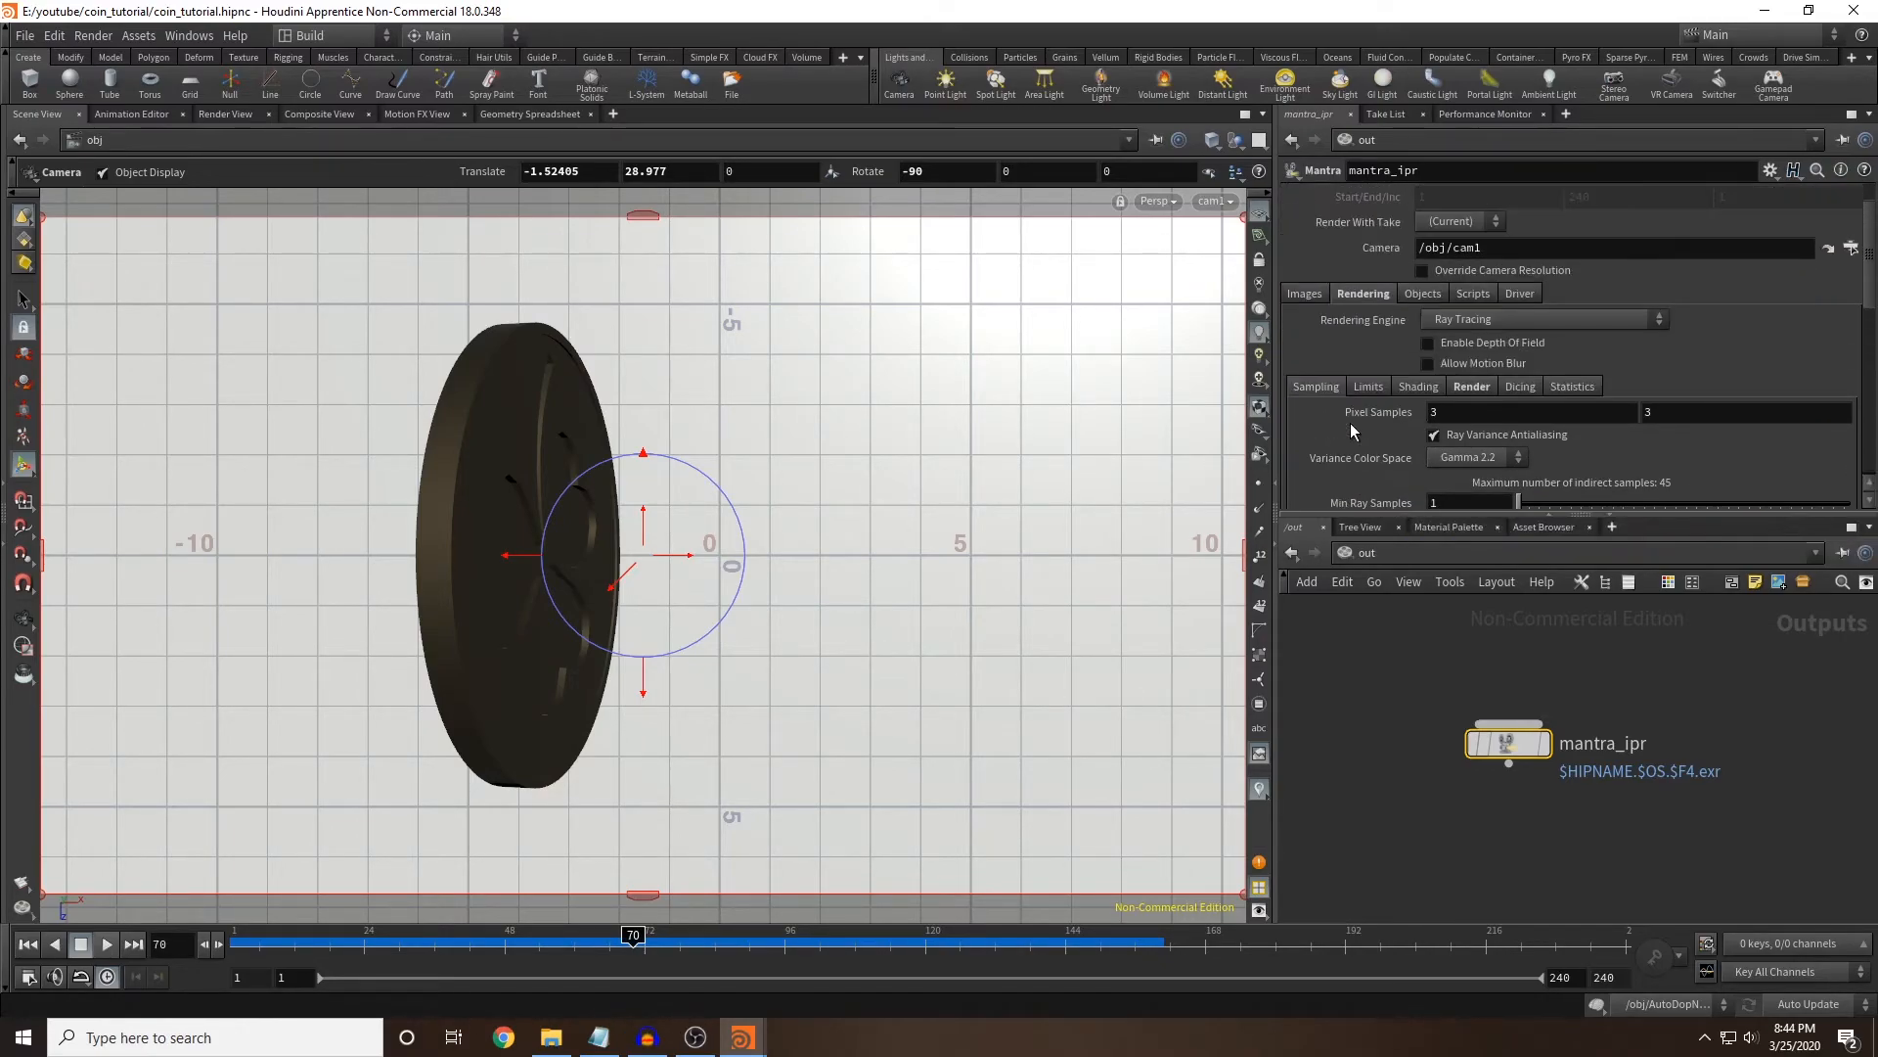
Set the mantra_ipr output picture to $HIP/render/coin_flip_tutorial.$F4.exr.
click(1295, 344)
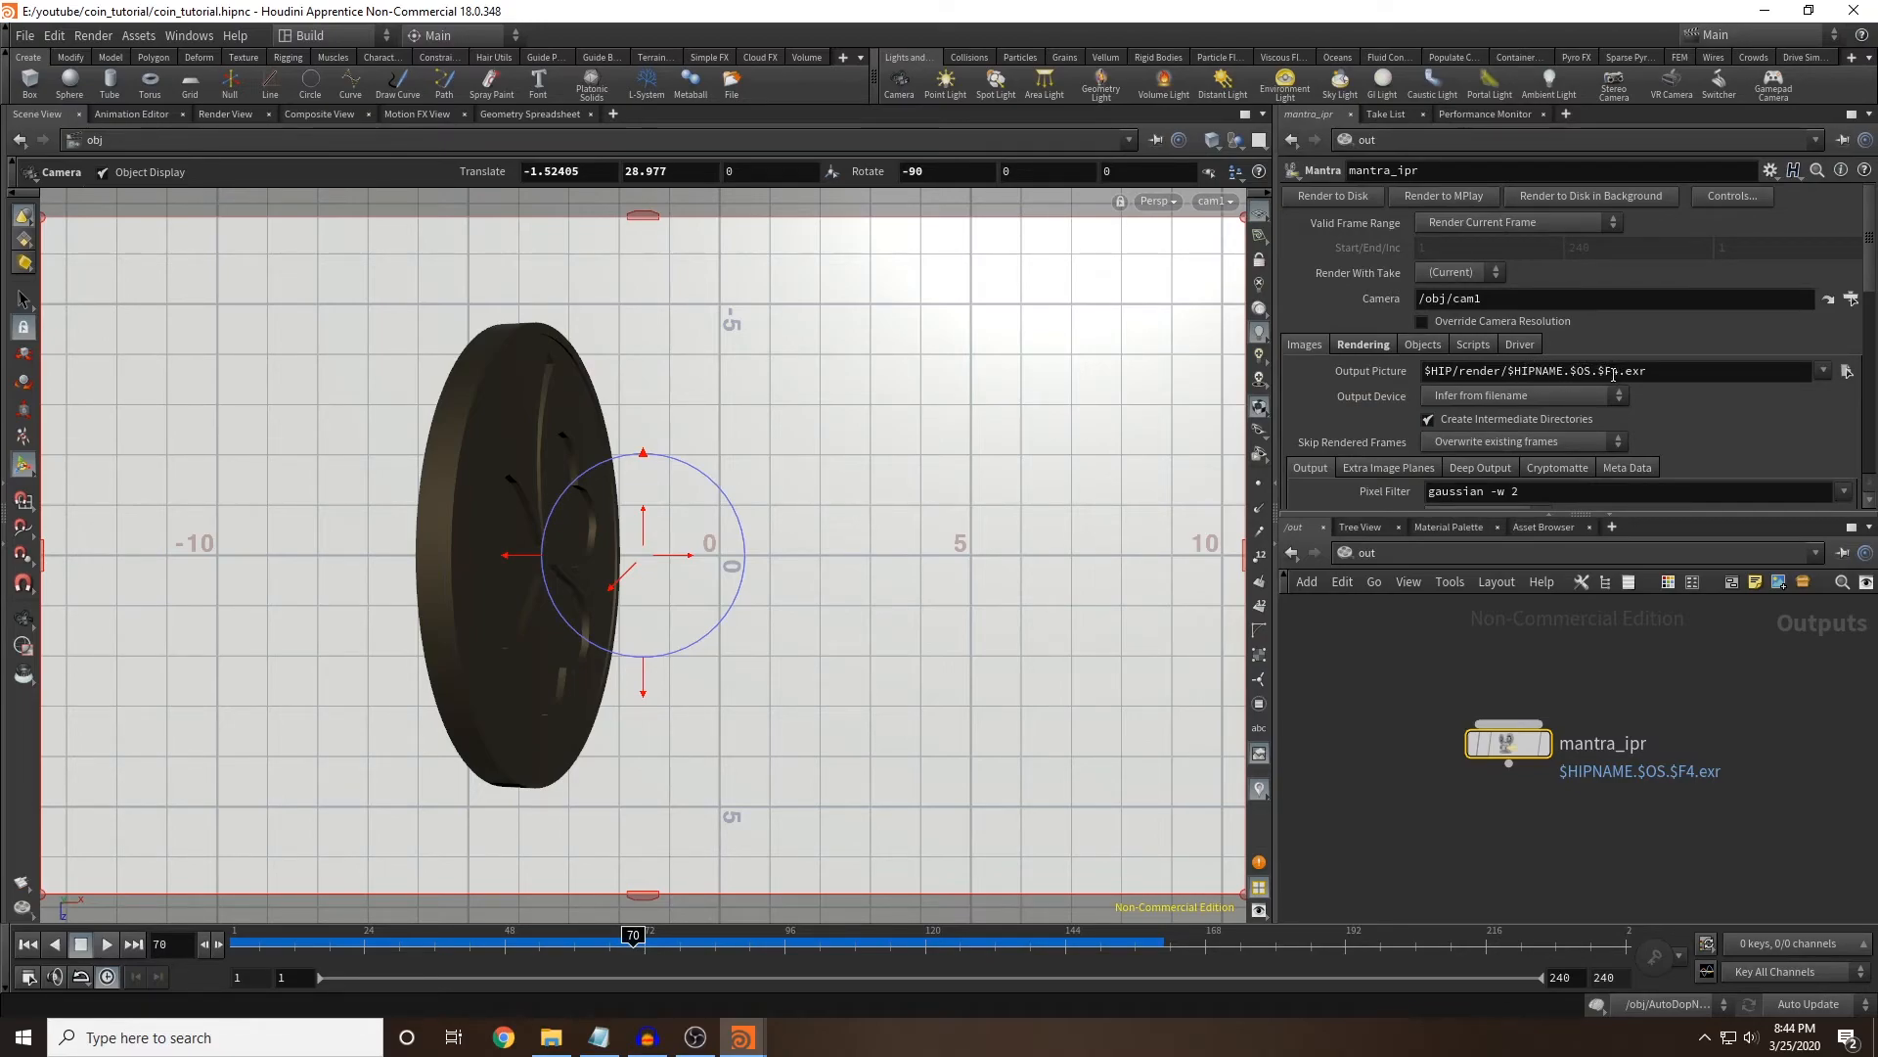
double_click(1582, 370)
drag(1580, 371, 1504, 380)
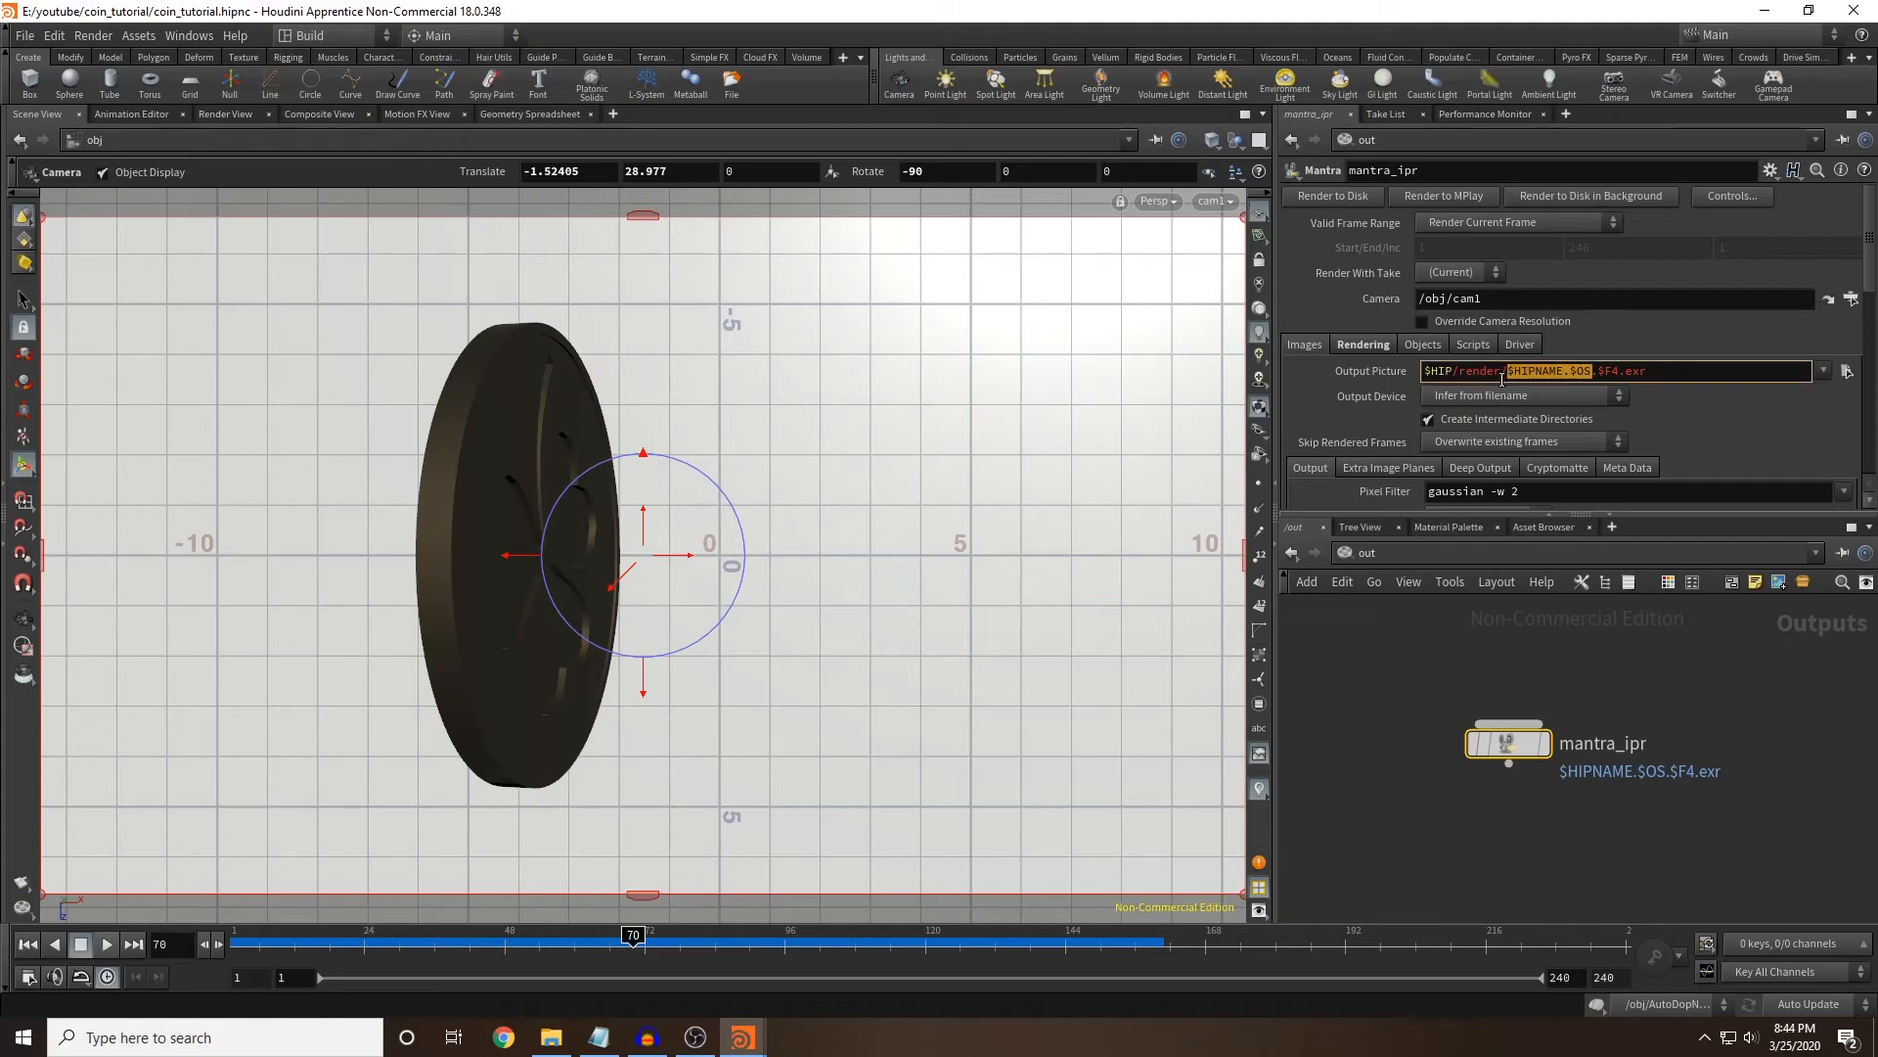
key(BackSpace)
text(coin_flip_tutorial)
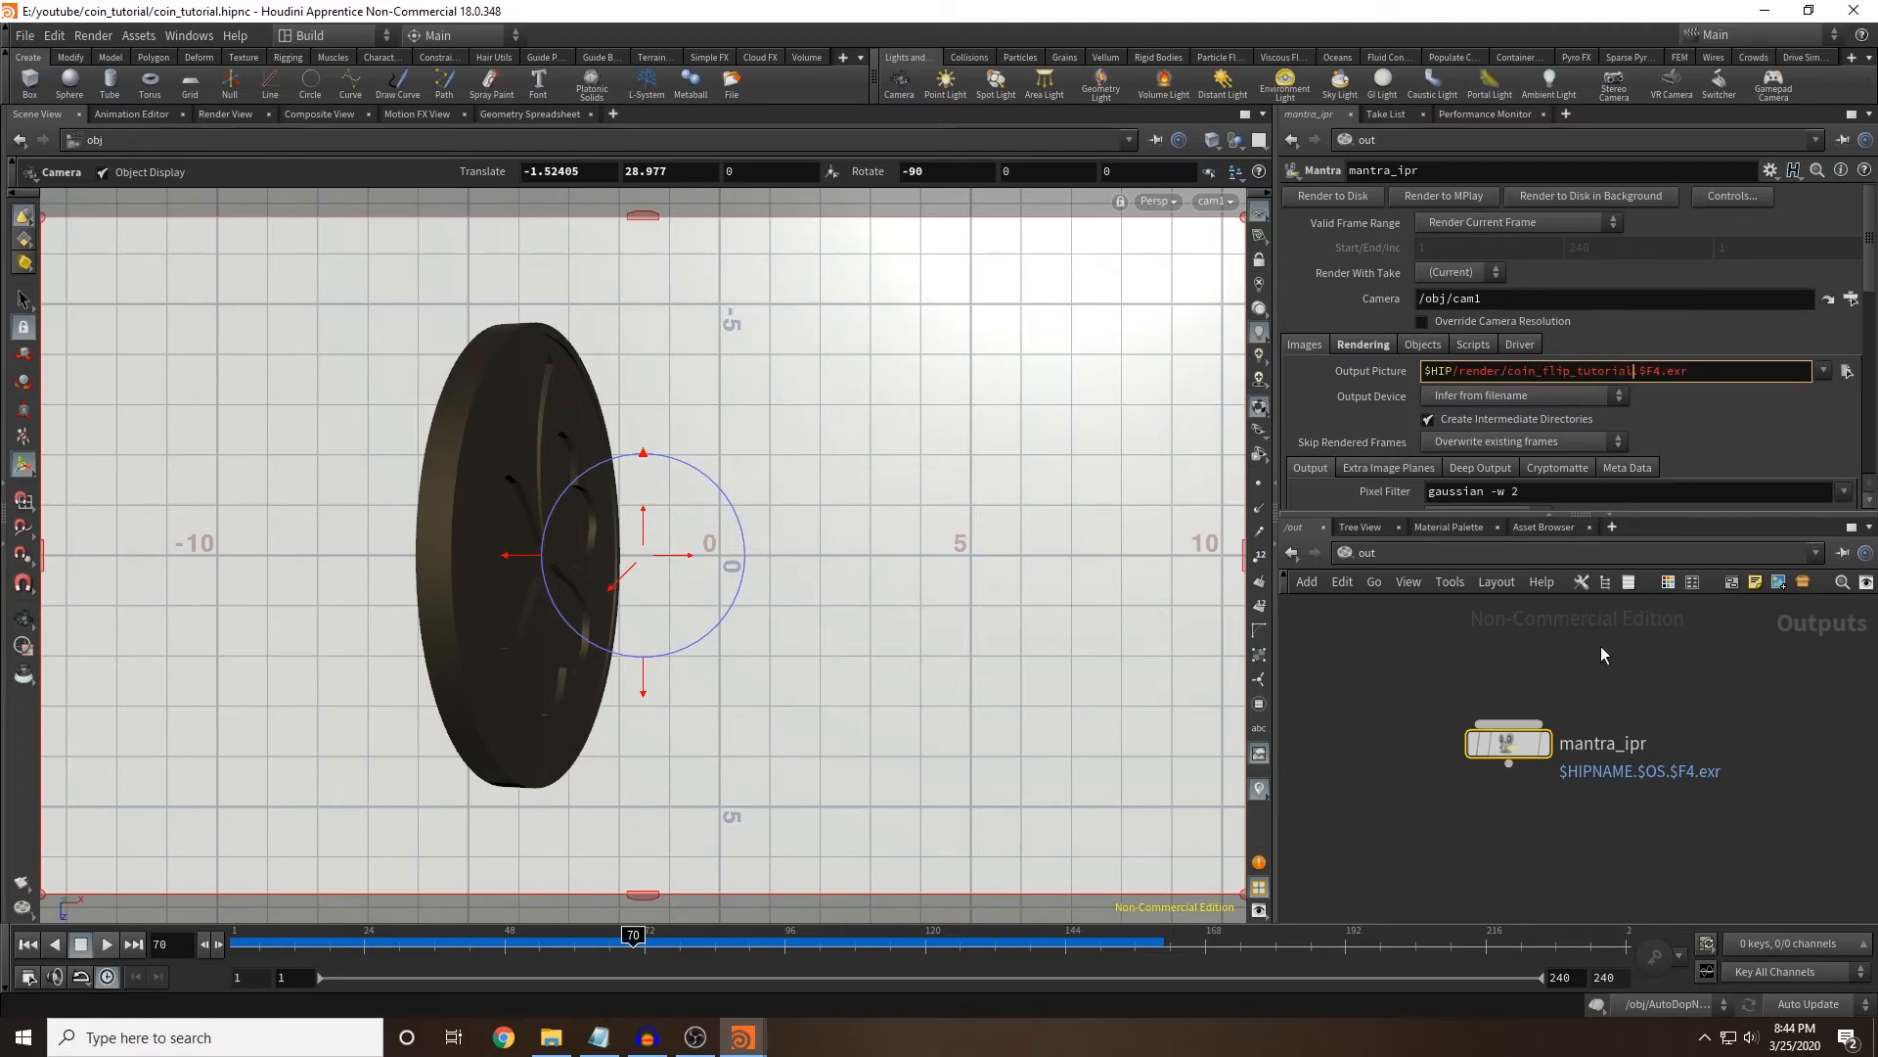
key(Return)
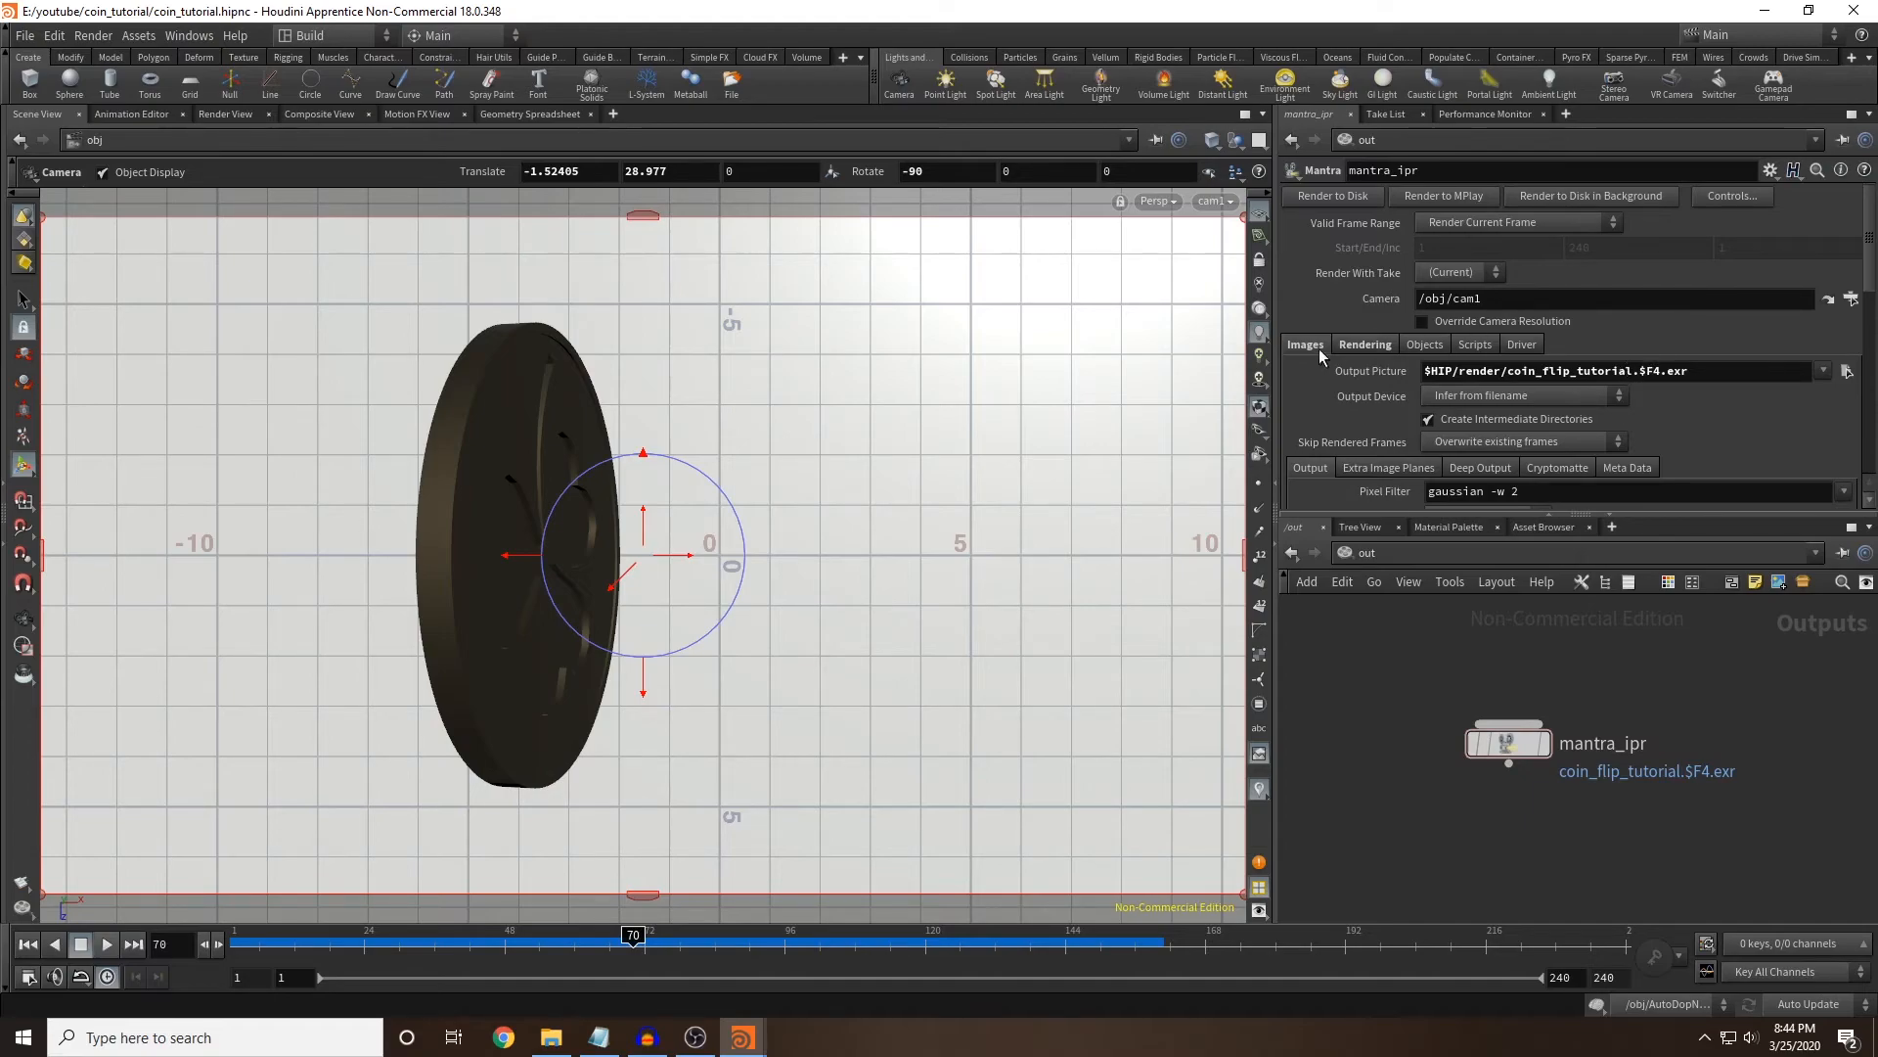
Examine the Mantra pixel samples, ray samples, noise level and quality settings again.
click(1360, 348)
scroll(1355, 357, down, 4)
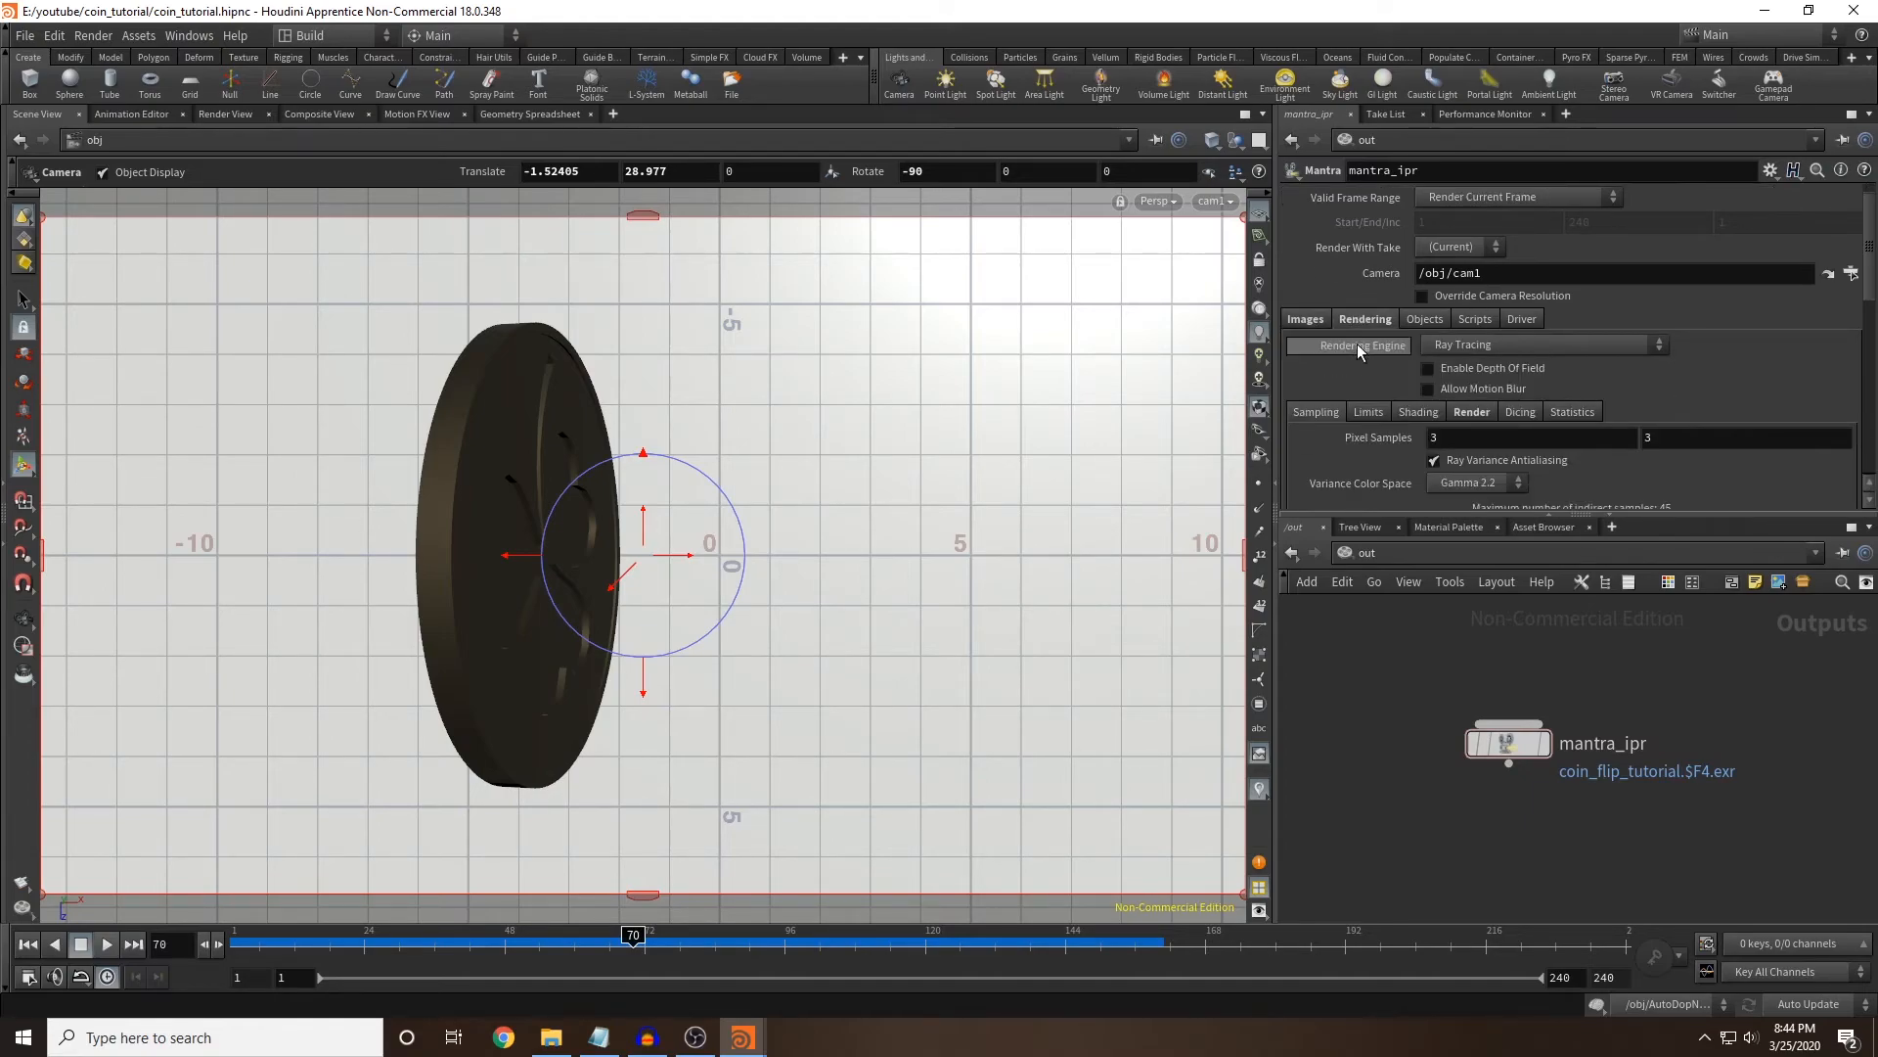
drag(1869, 311, 1871, 325)
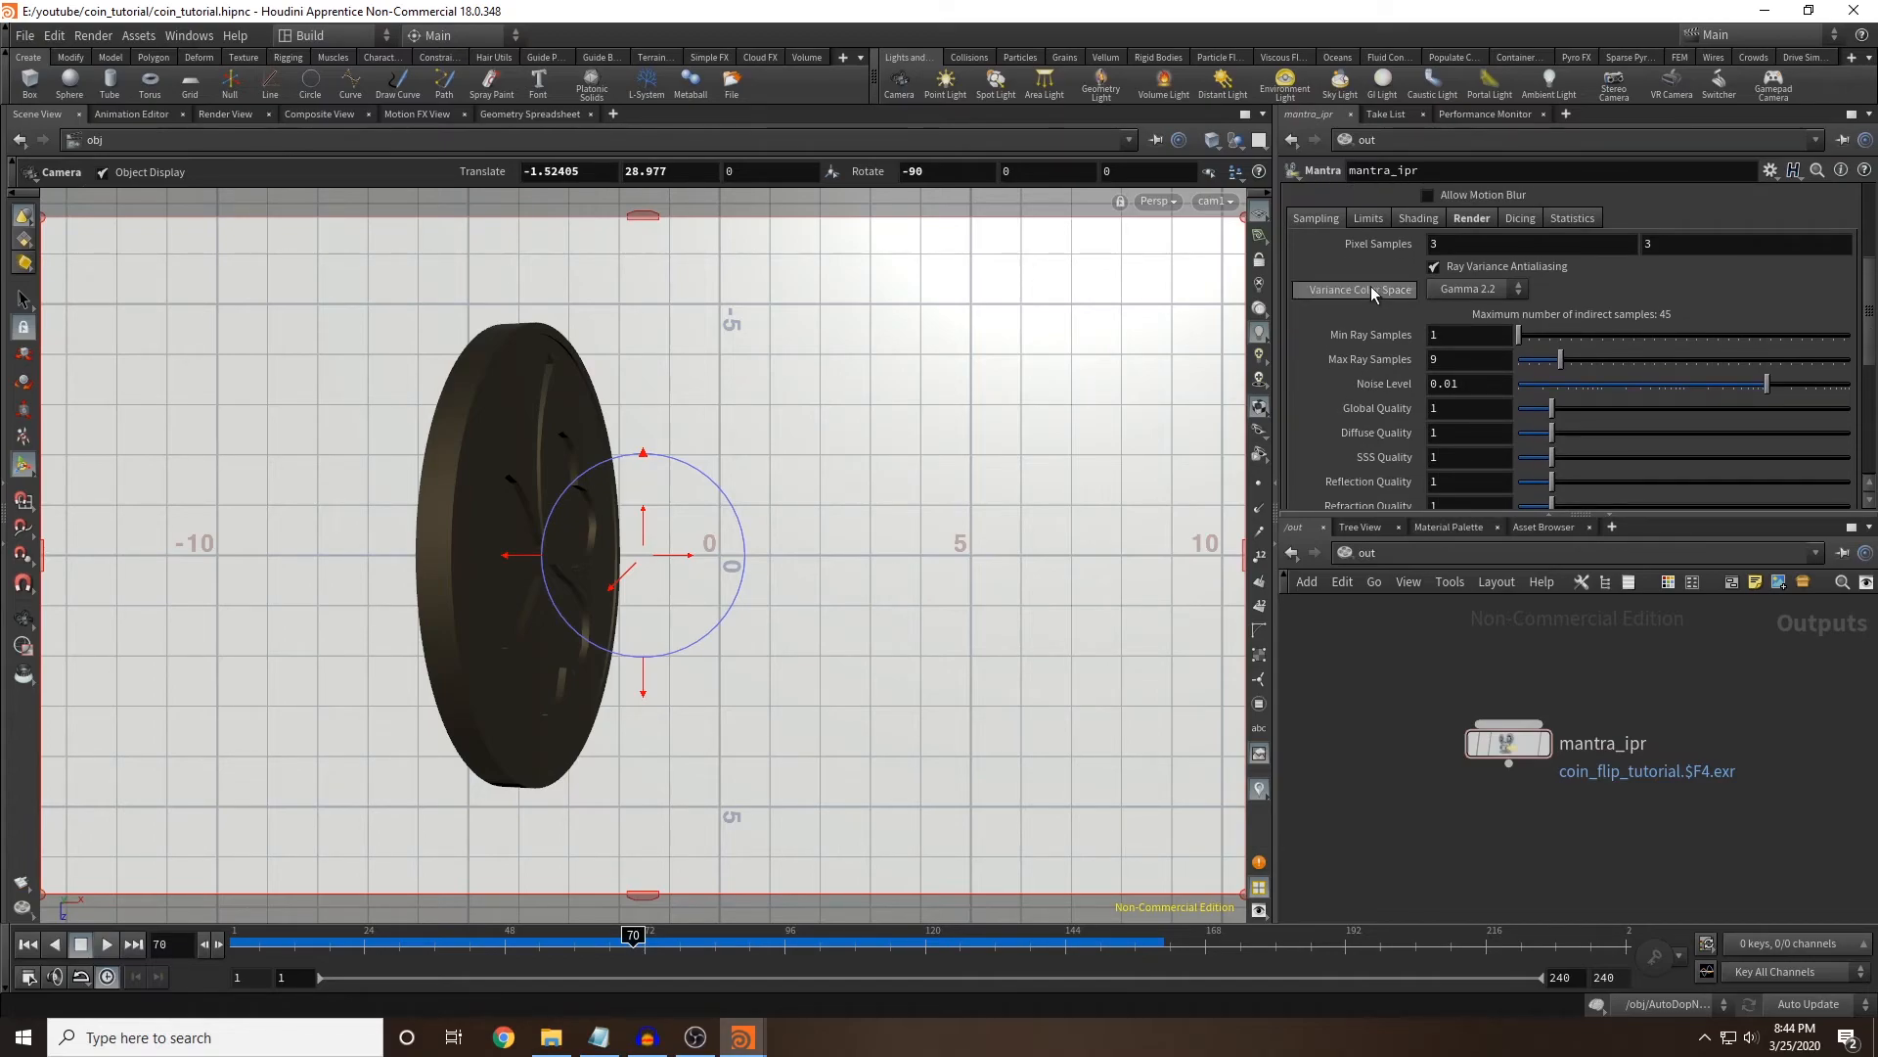
scroll(1399, 457, down, 3)
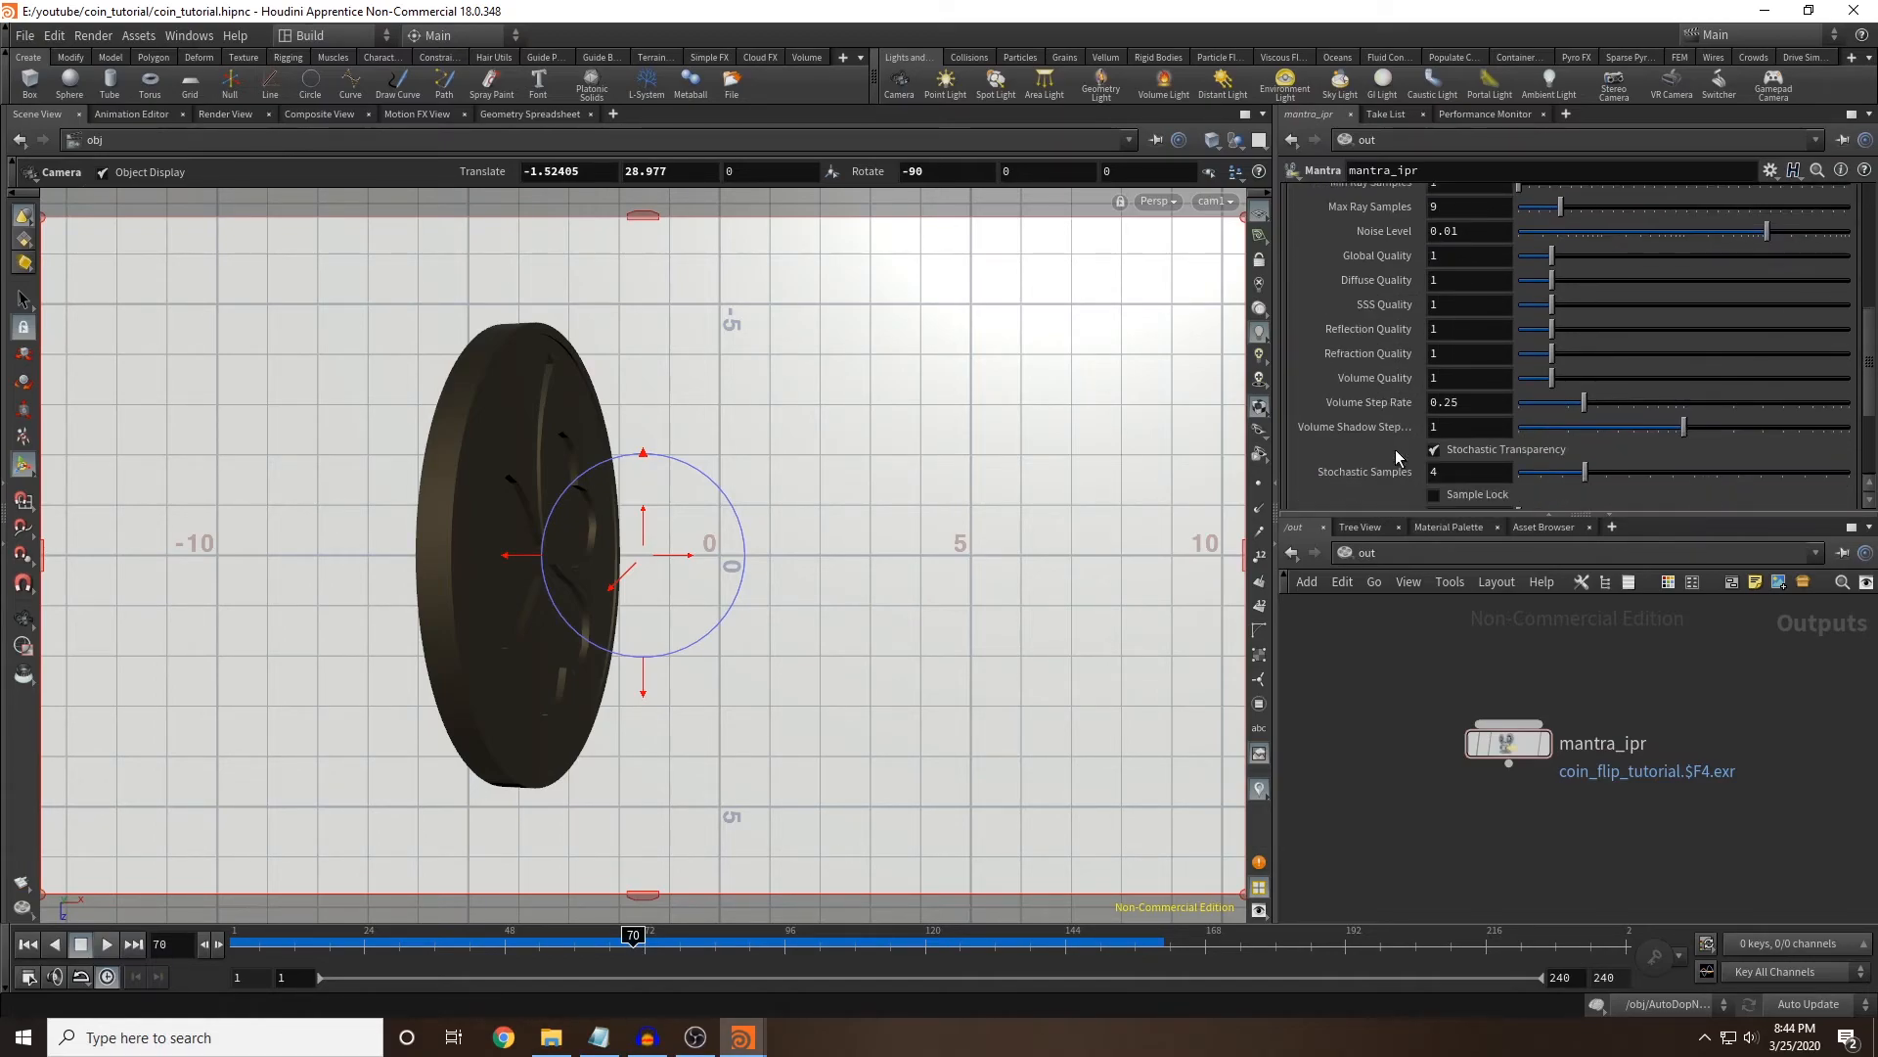
scroll(1397, 457, up, 5)
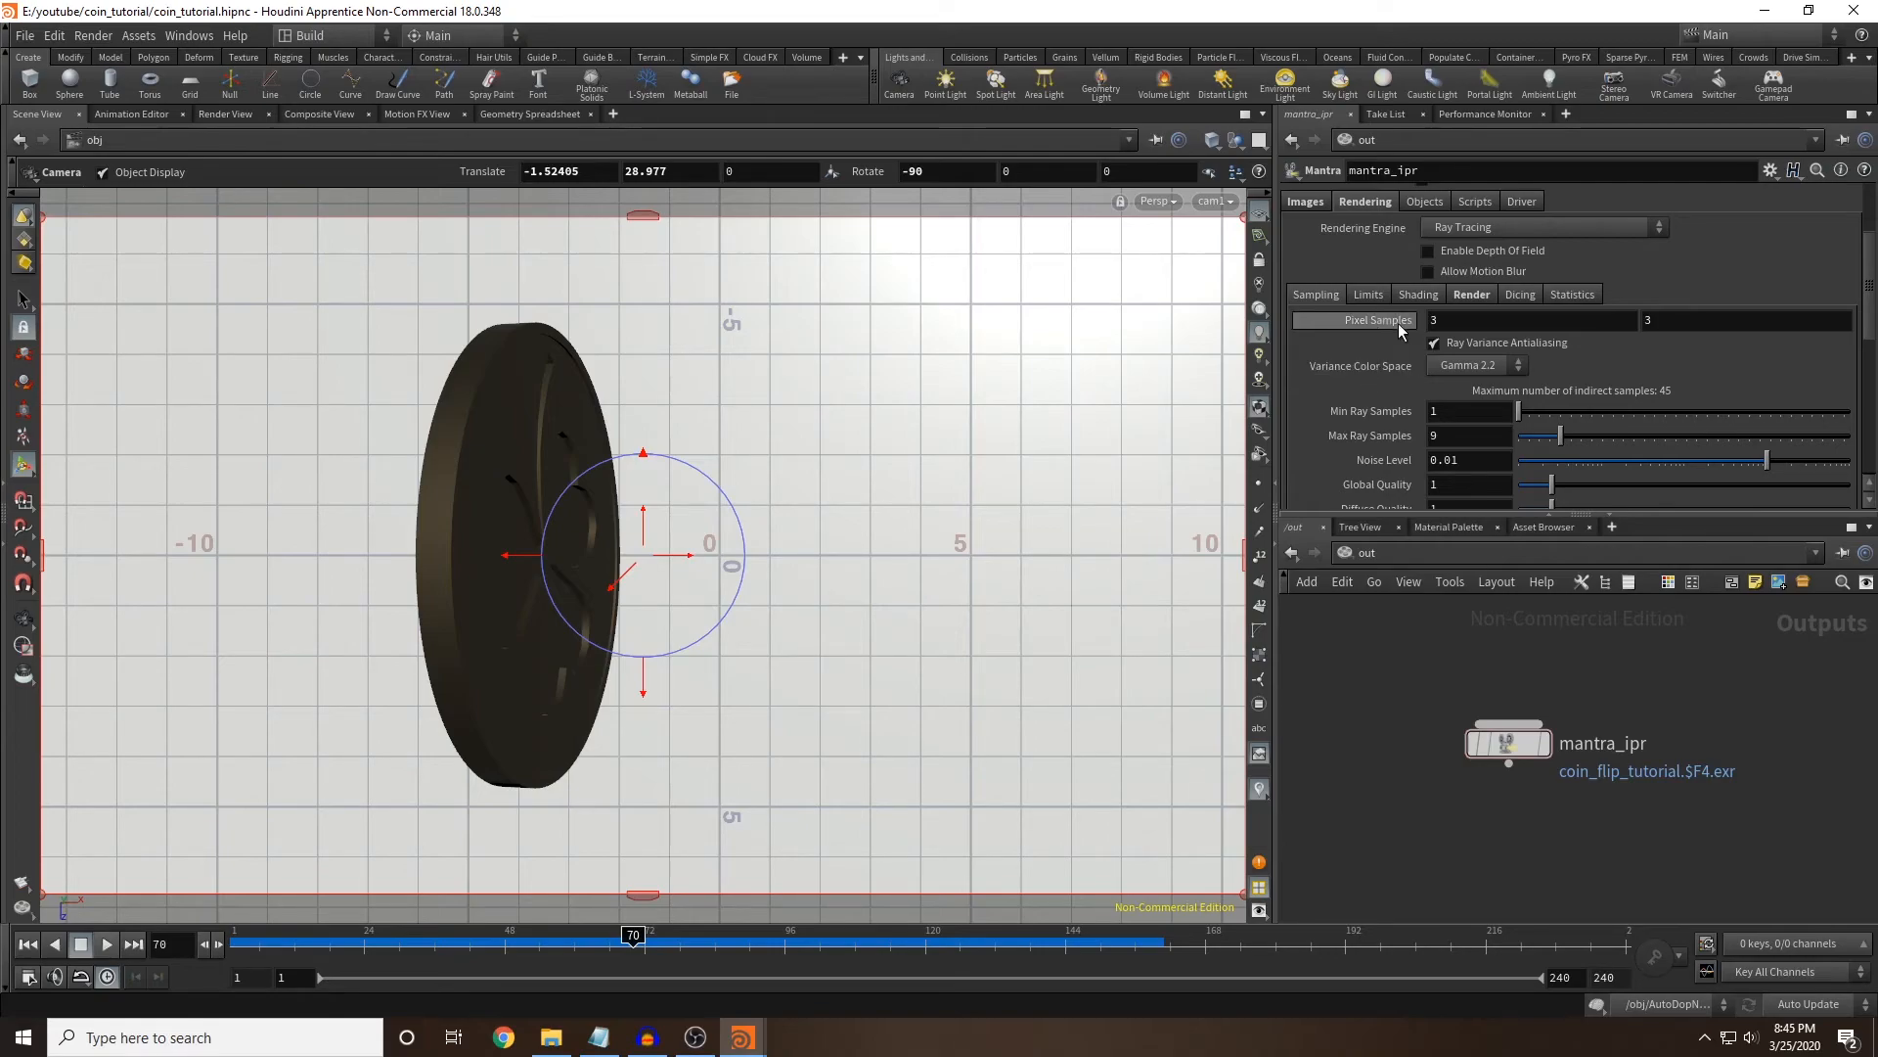
Review the Mantra sampling and quality settings, and set the pixel samples to 9 by 9.
mouse_move(1413, 329)
scroll(1318, 389, down, 4)
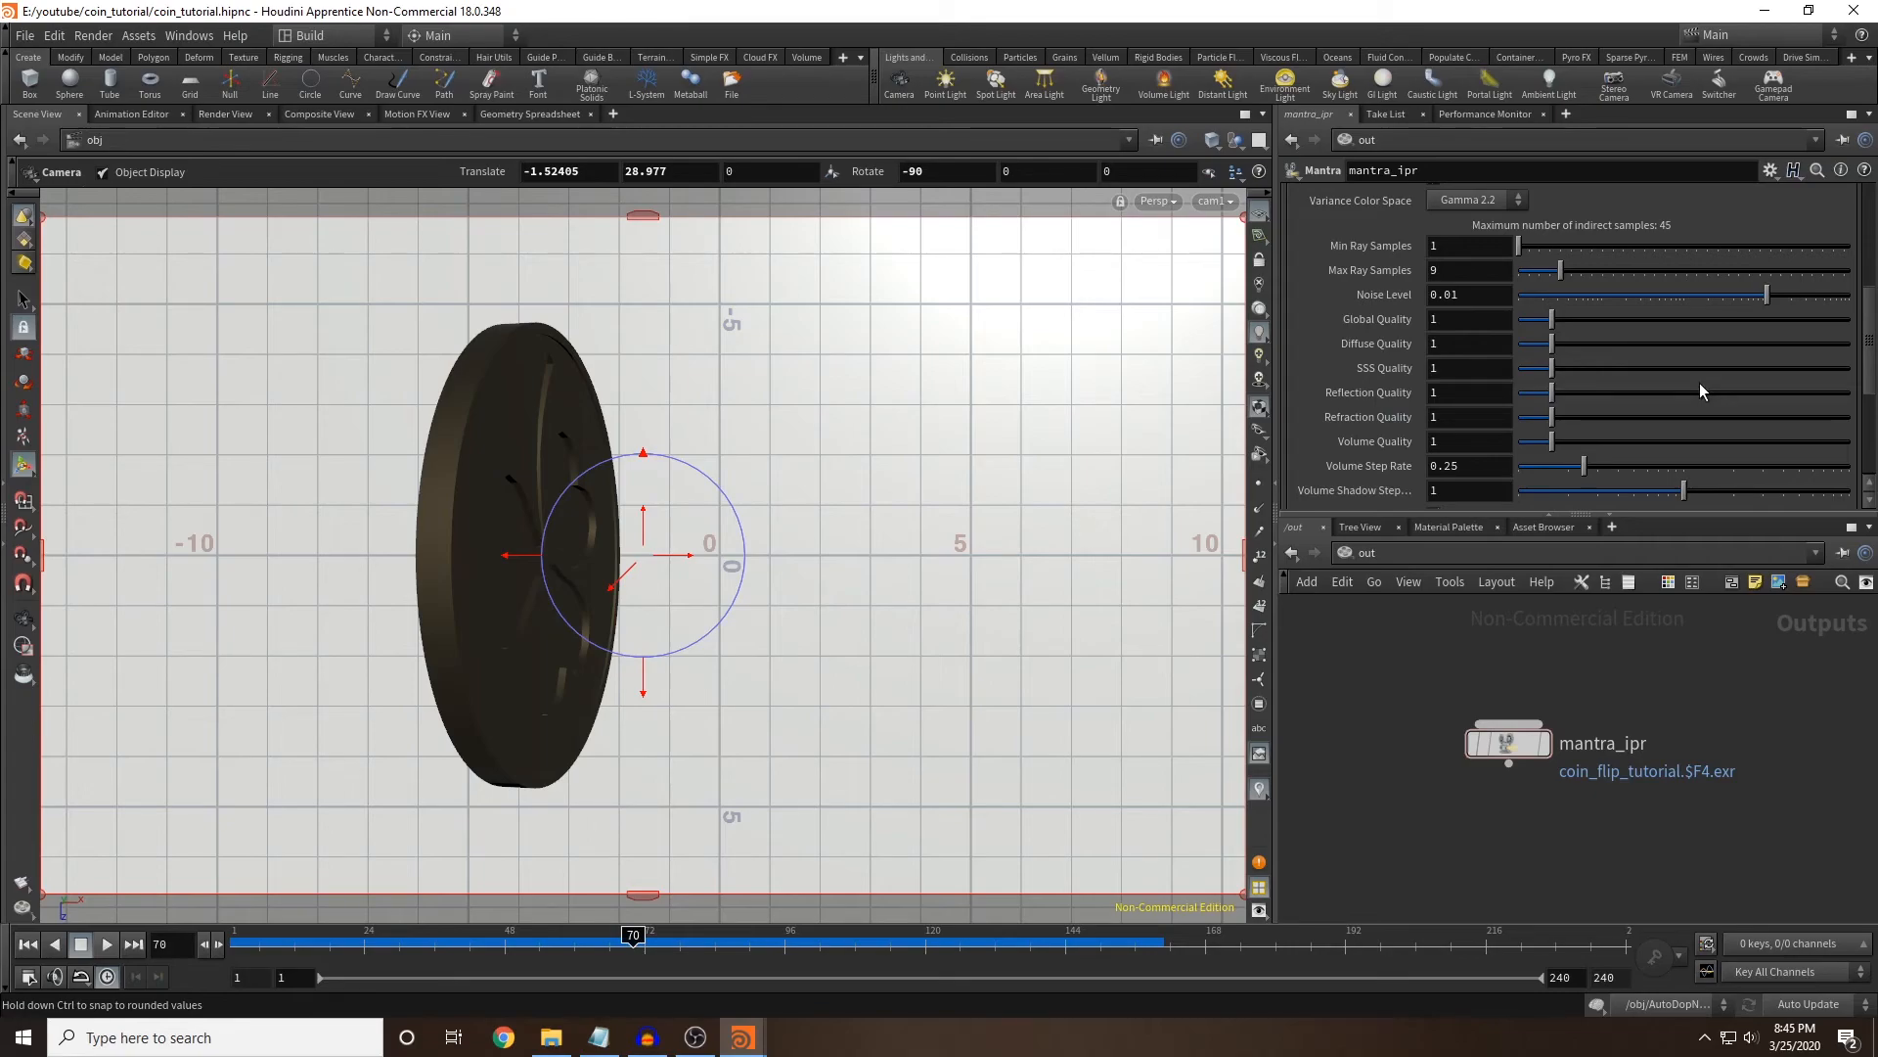
scroll(1699, 388, down, 1)
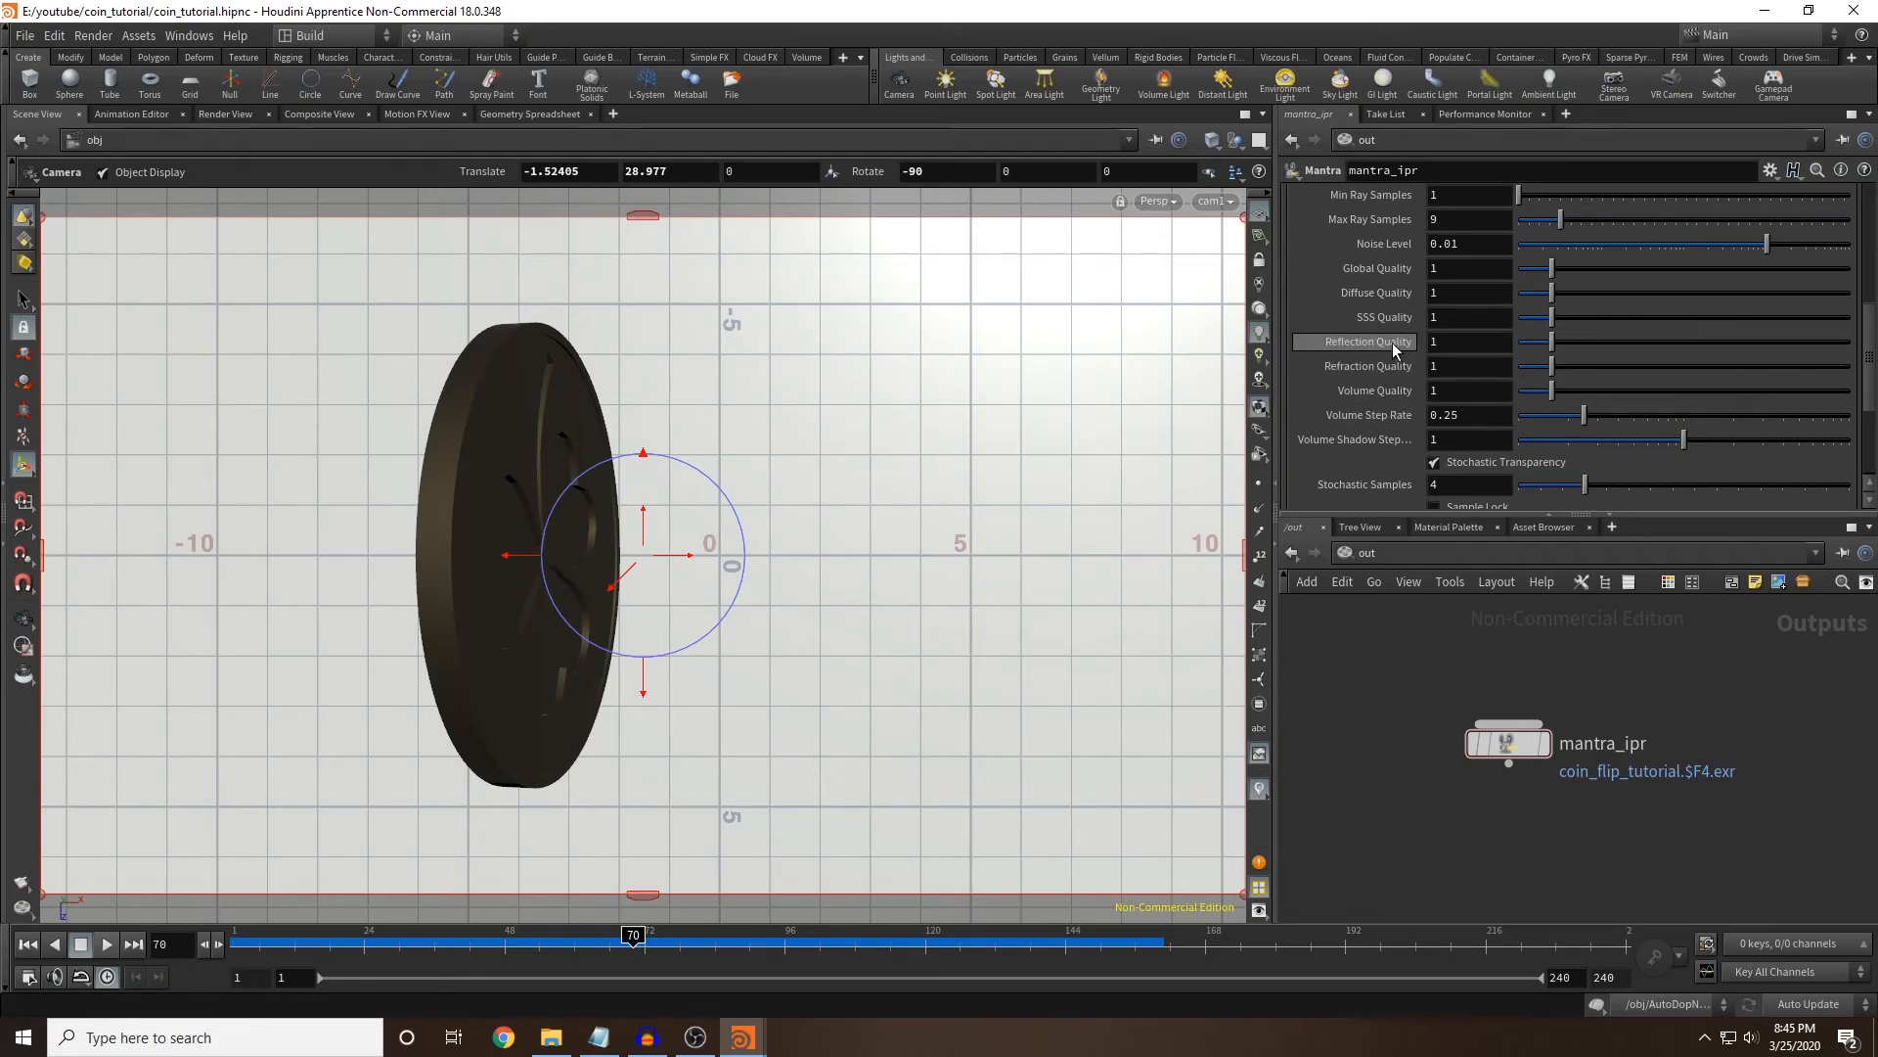
drag(1469, 342, 1428, 342)
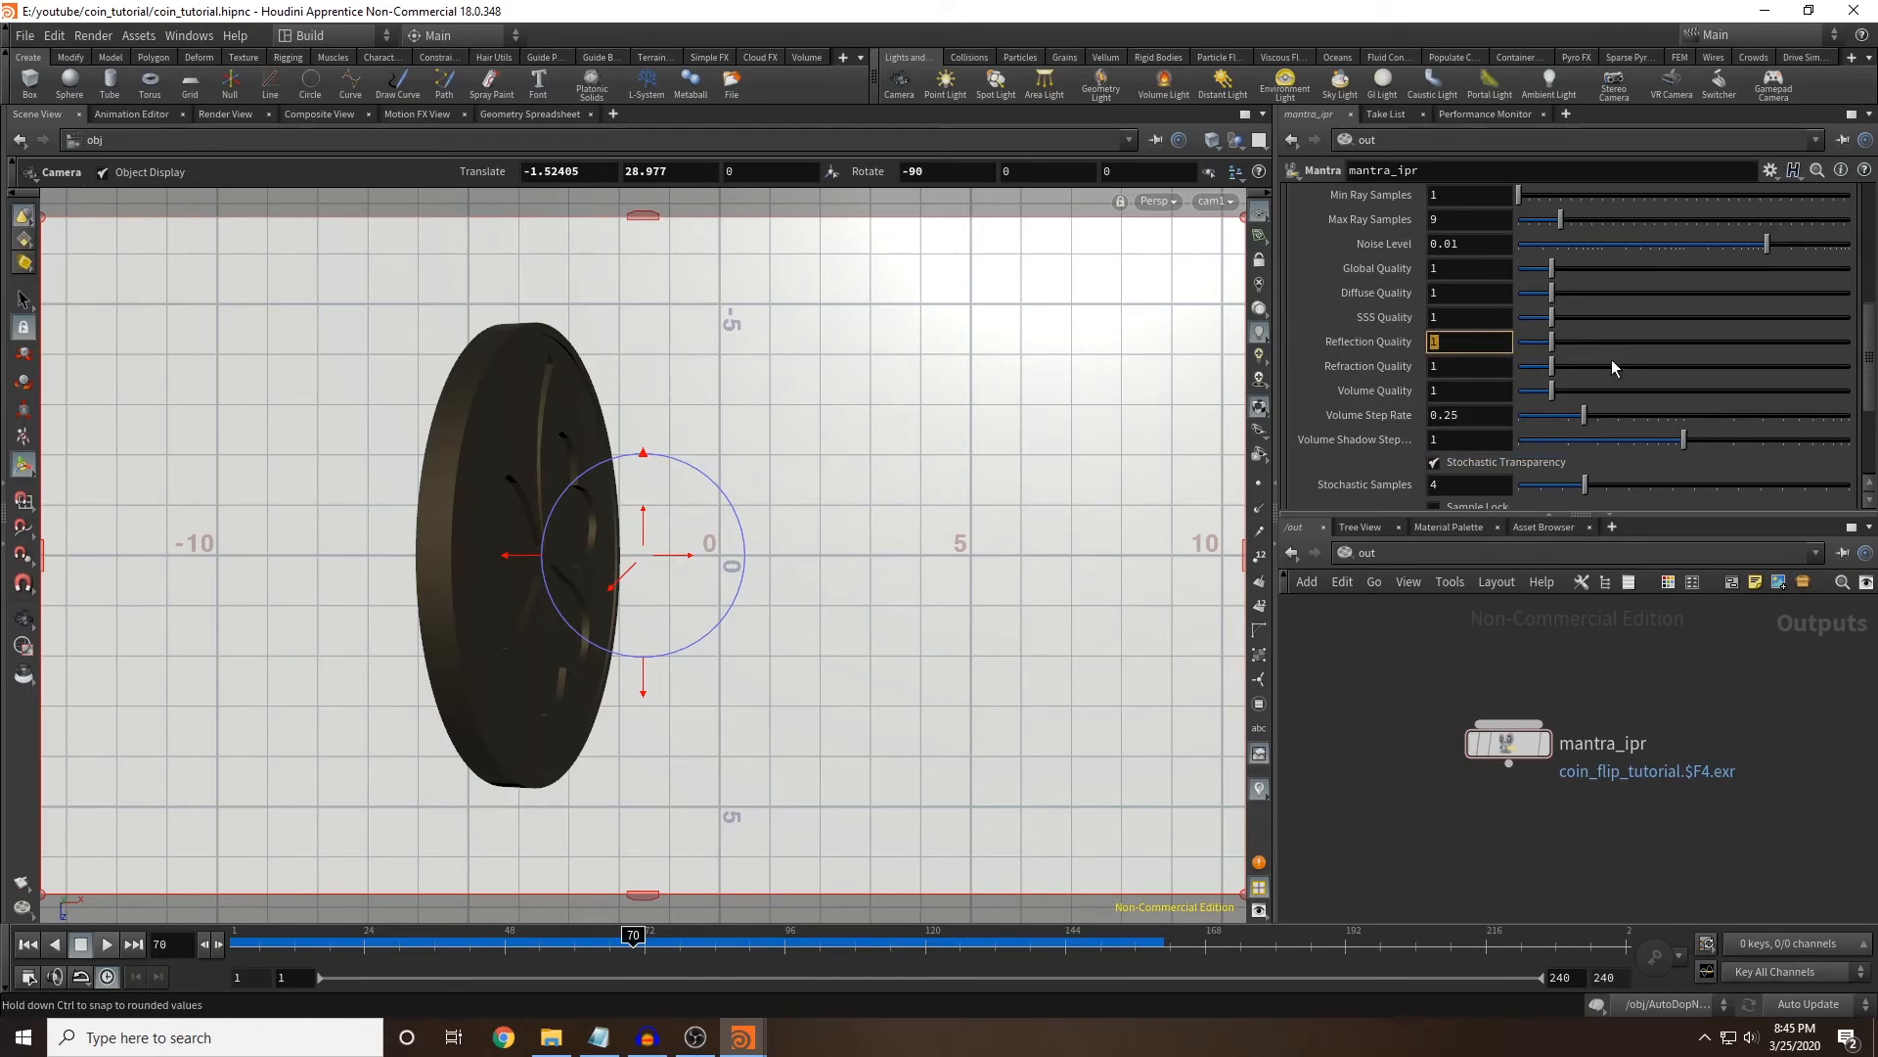
scroll(1613, 389, up, 4)
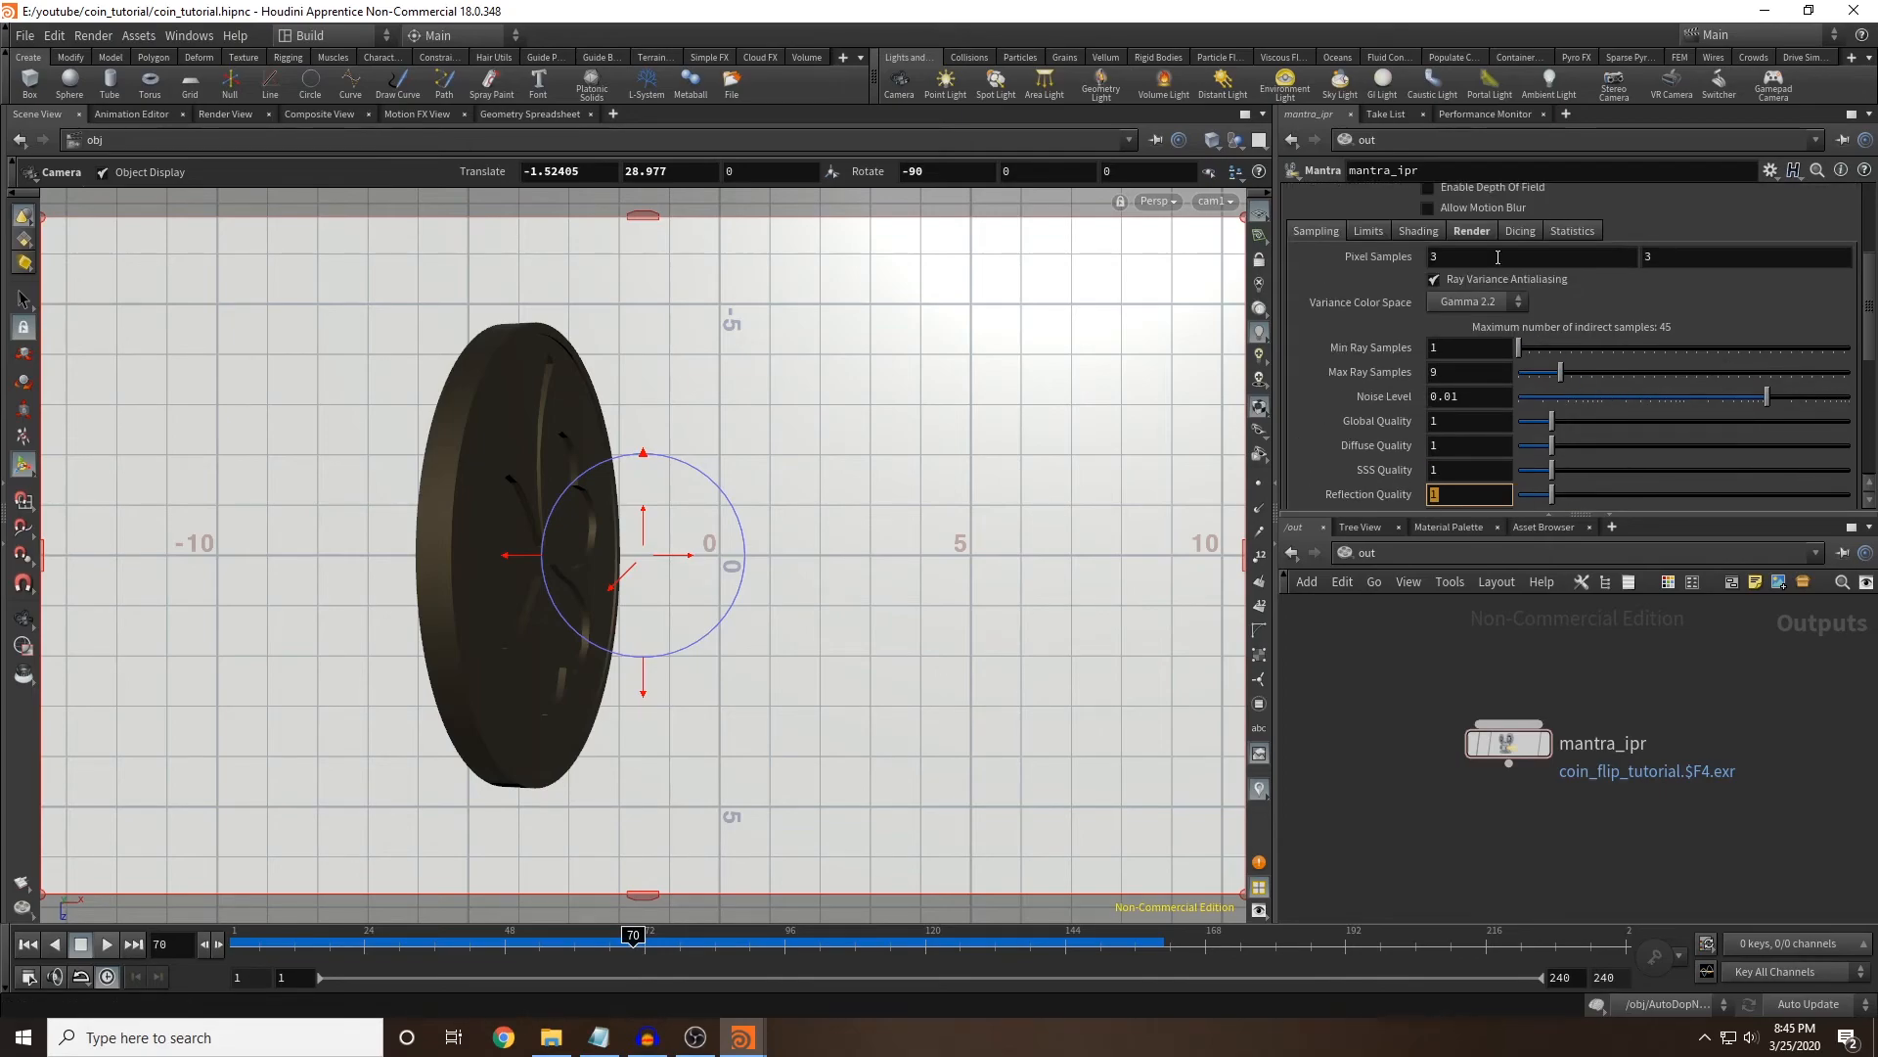
click(1432, 257)
key(Tab)
text(9)
key(Return)
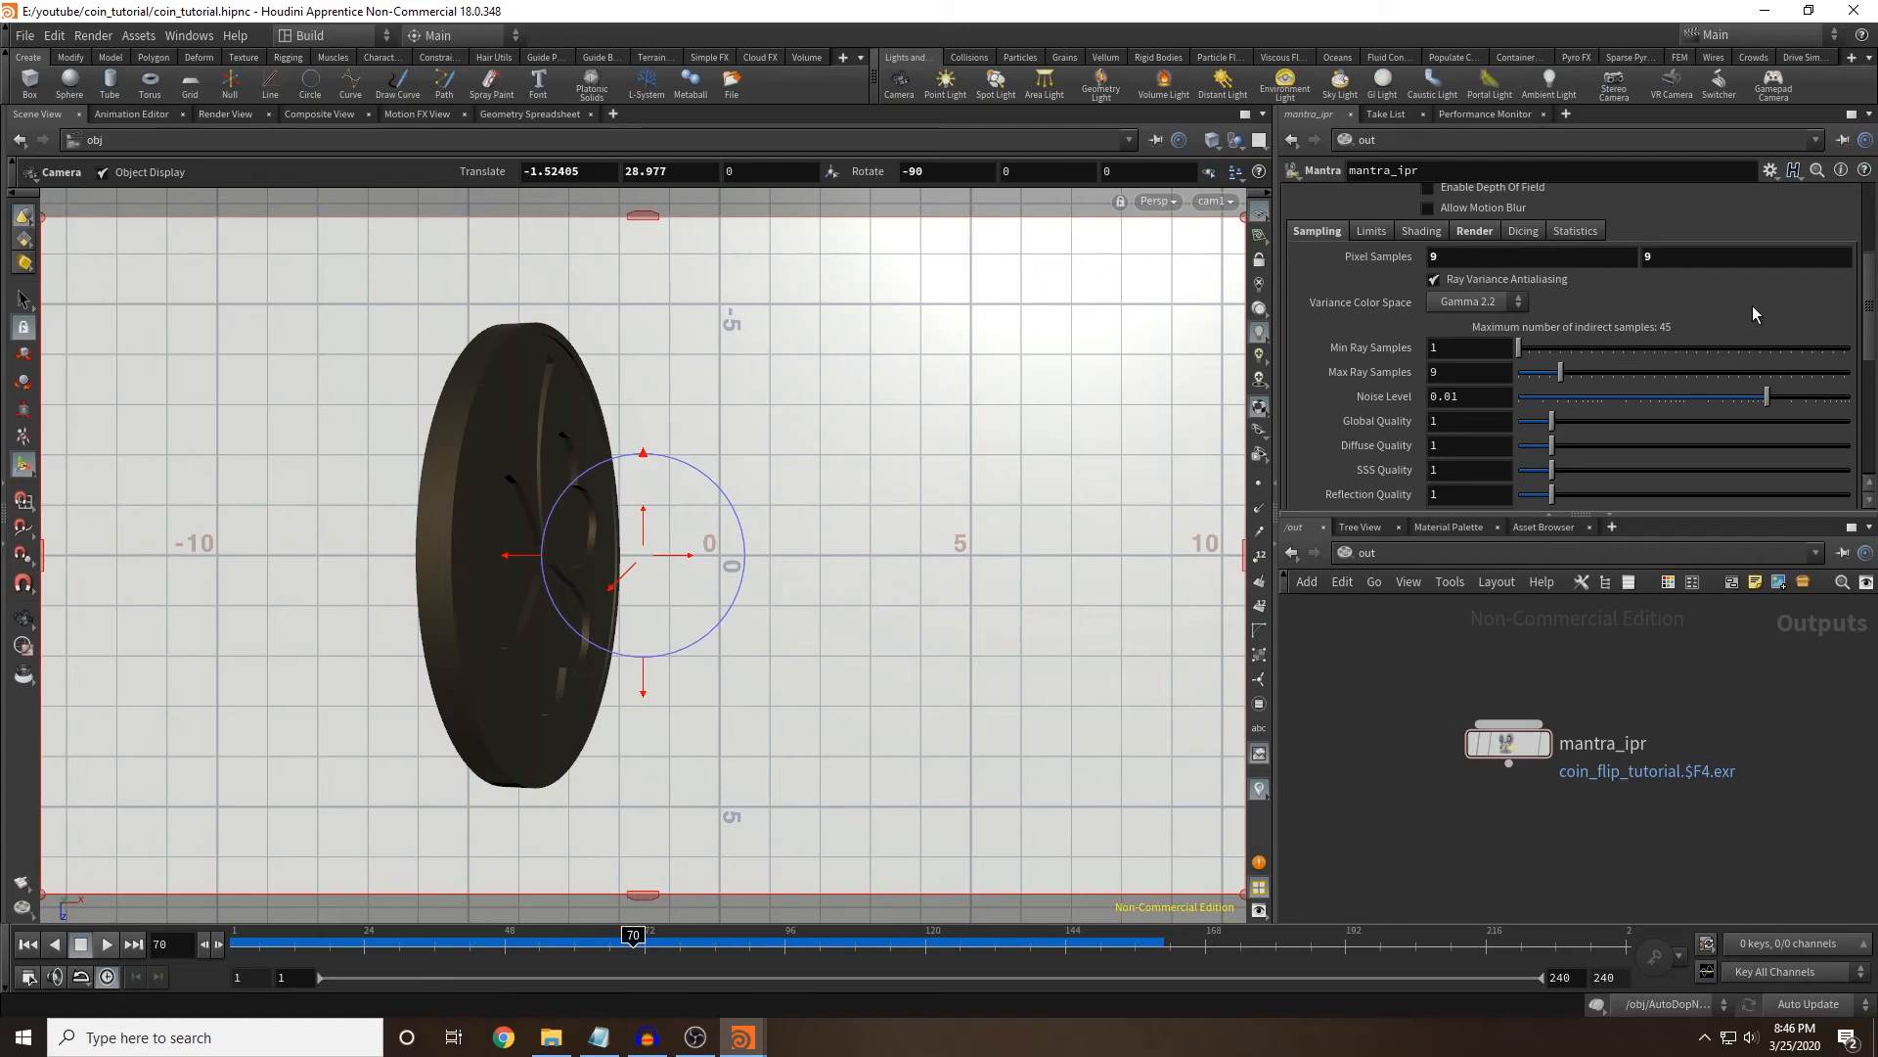
Change the mantra_ipr rendering engine to Physically Based Rendering.
scroll(1752, 313, up, 2)
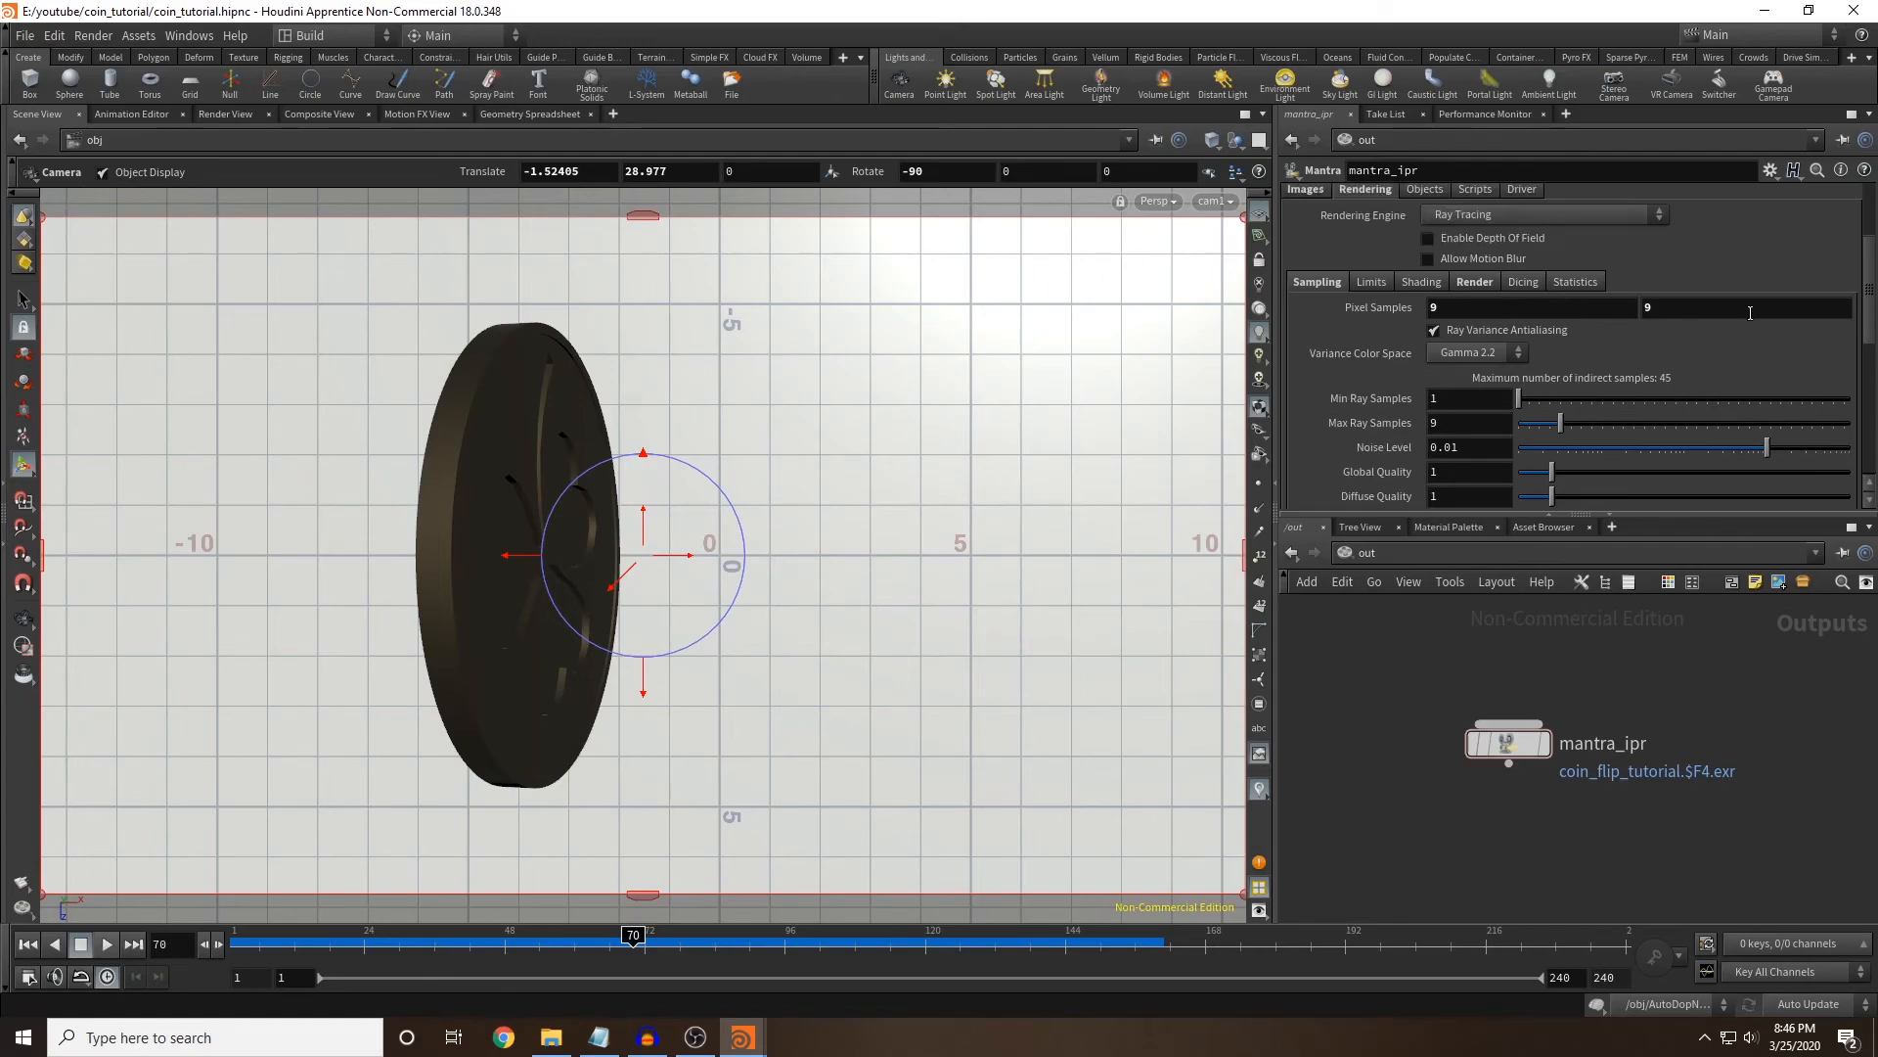
scroll(1702, 245, up, 1)
click(1494, 244)
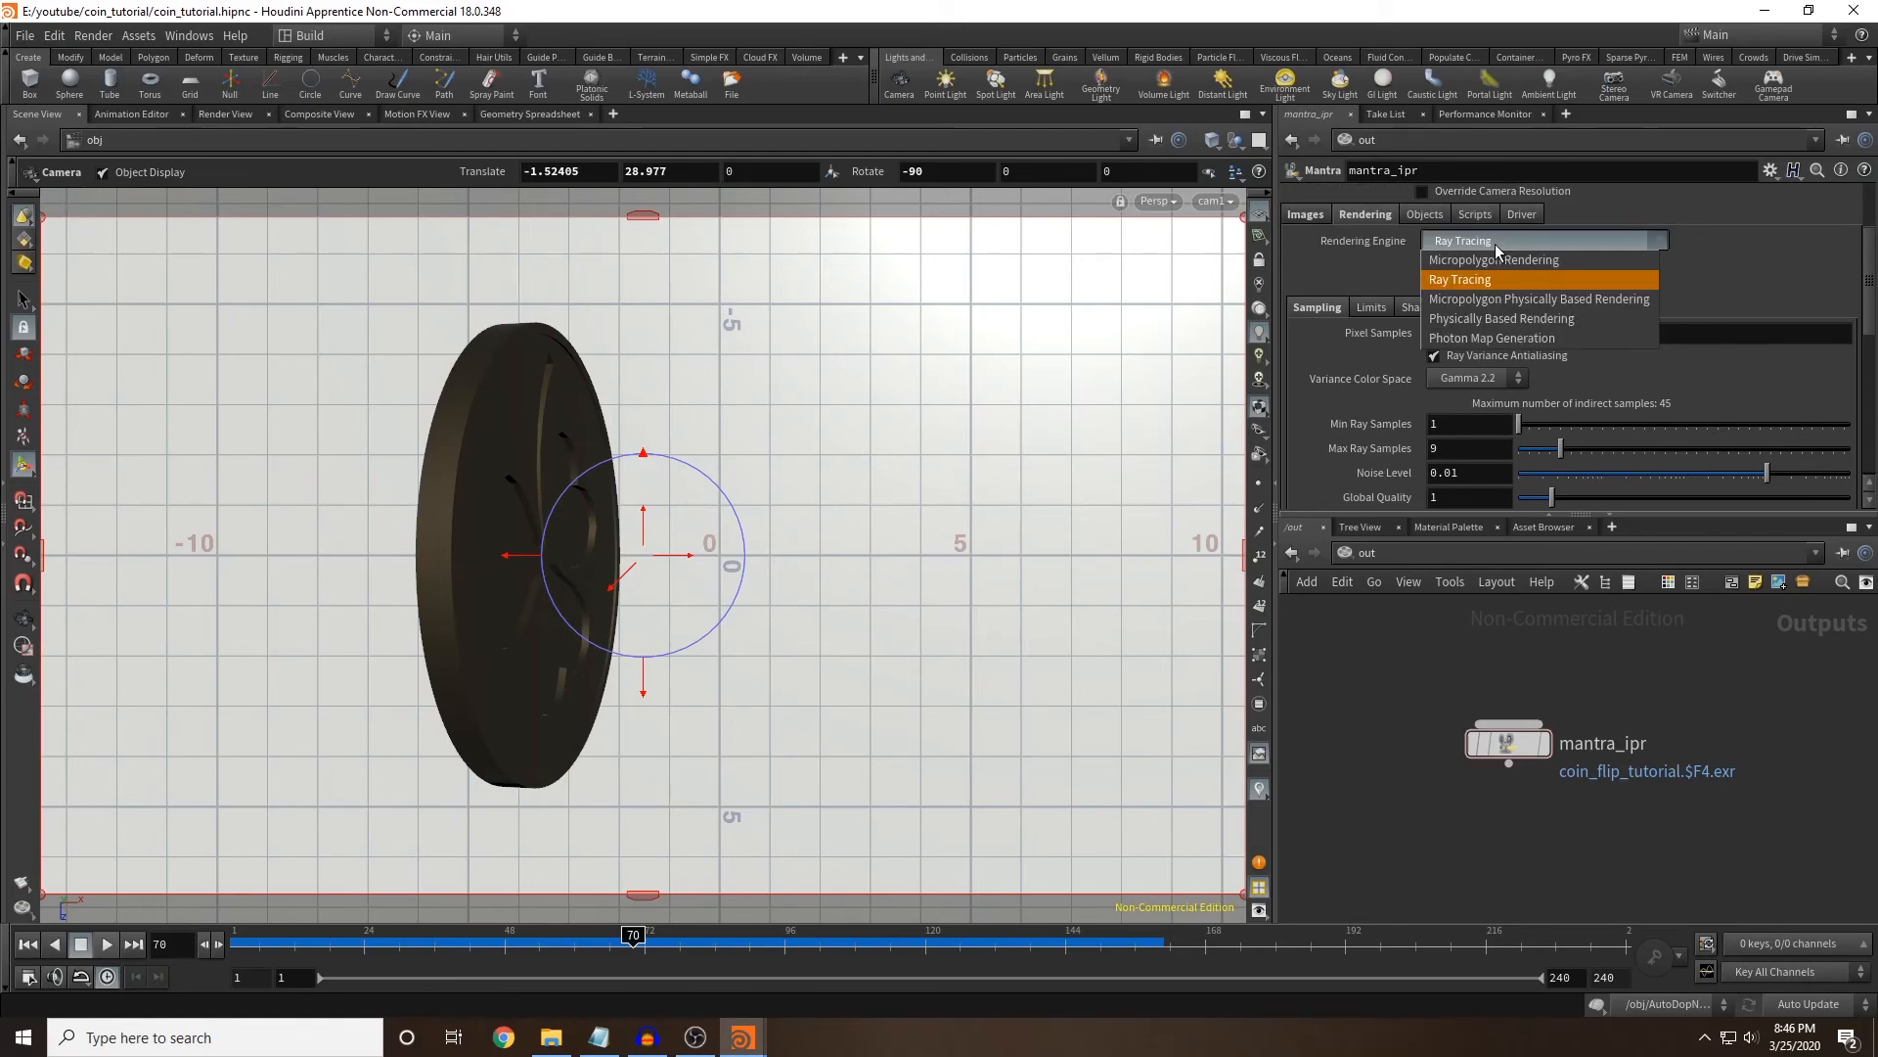
click(1554, 319)
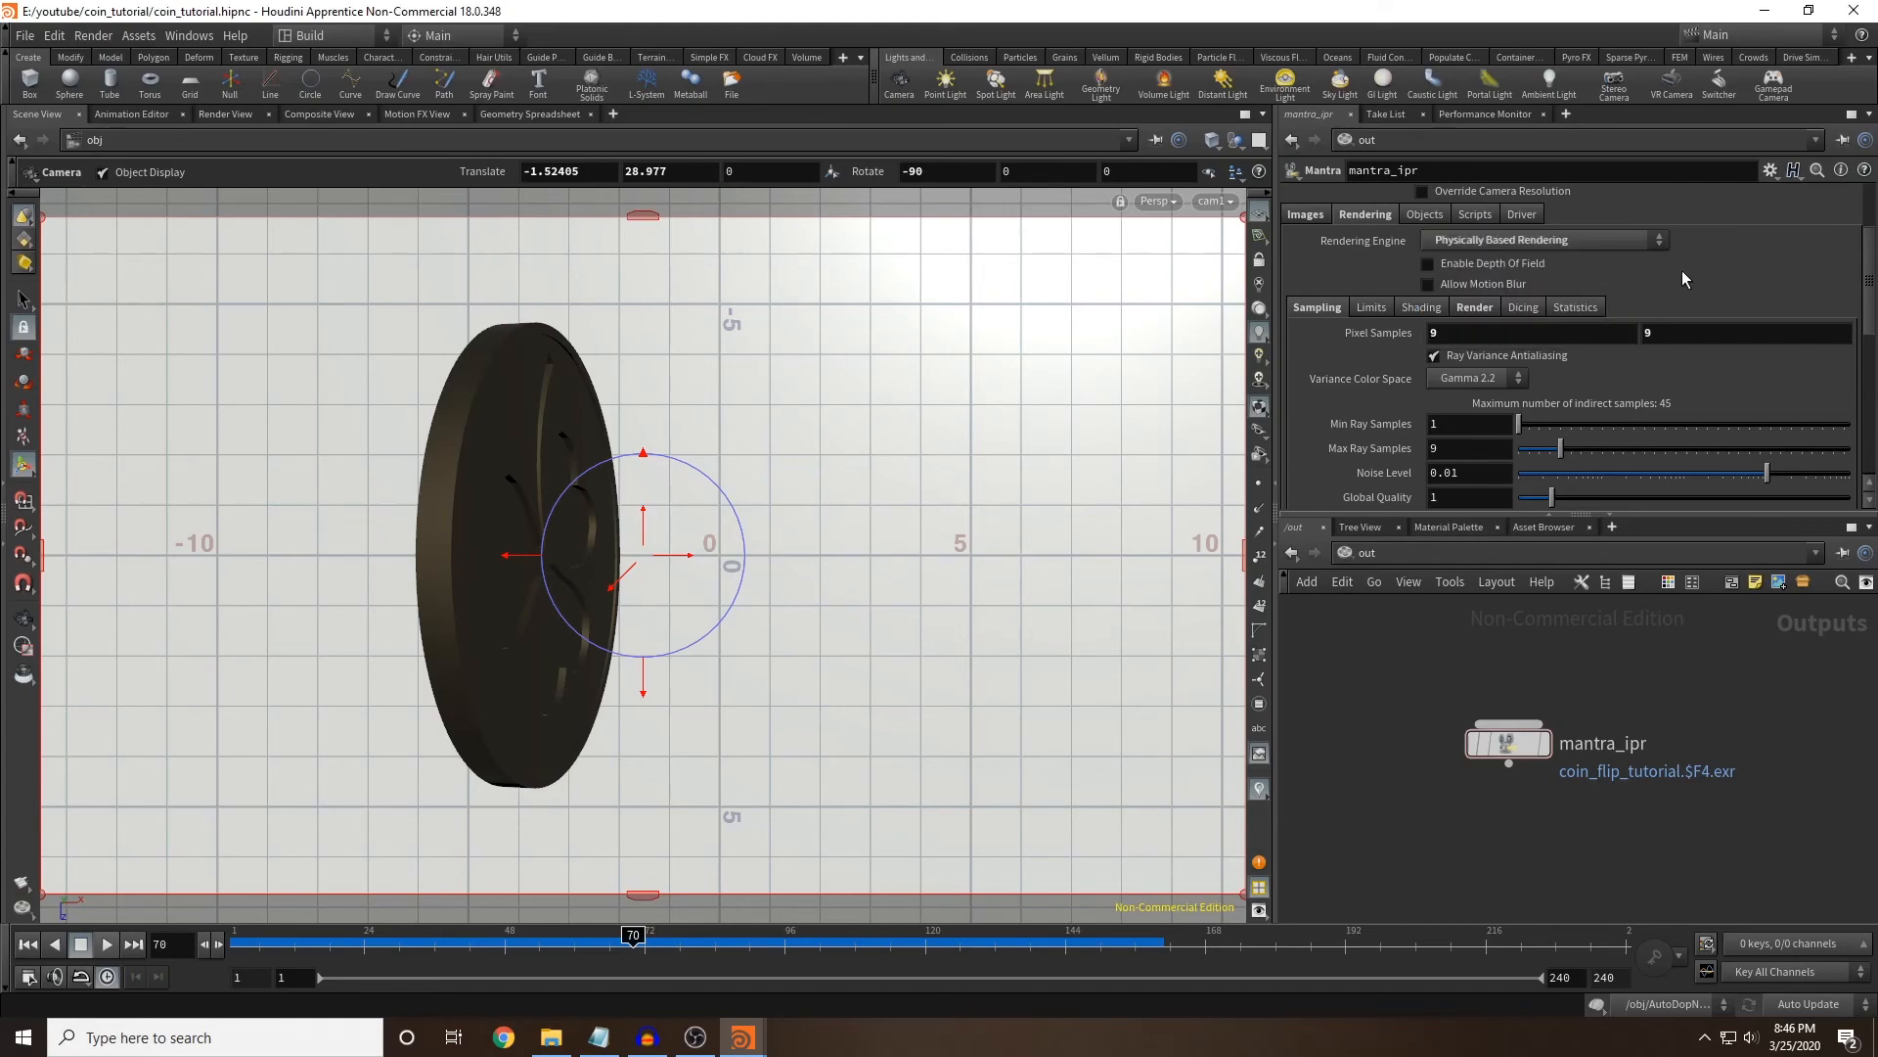
Scrub the timeline forward to frame 140 to check where the coin animation can end.
scroll(1682, 270, up, 3)
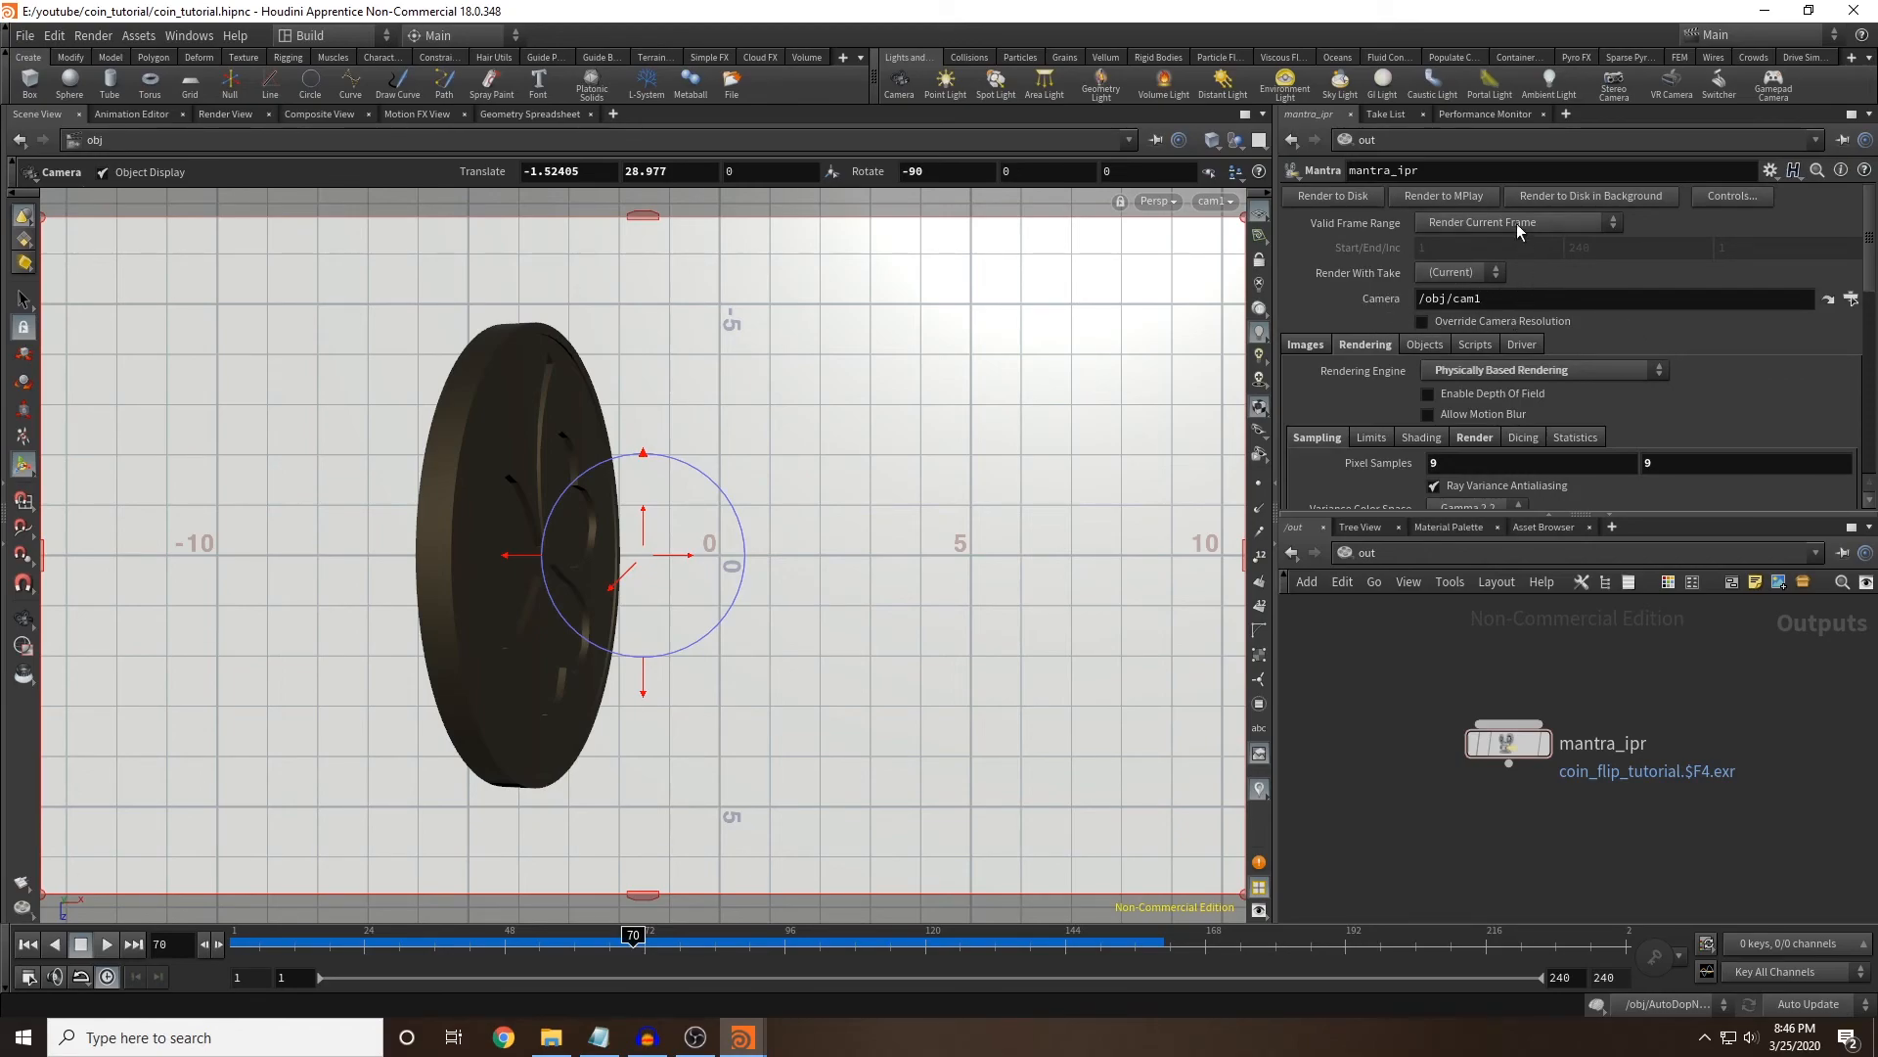
click(700, 939)
drag(700, 939, 1054, 968)
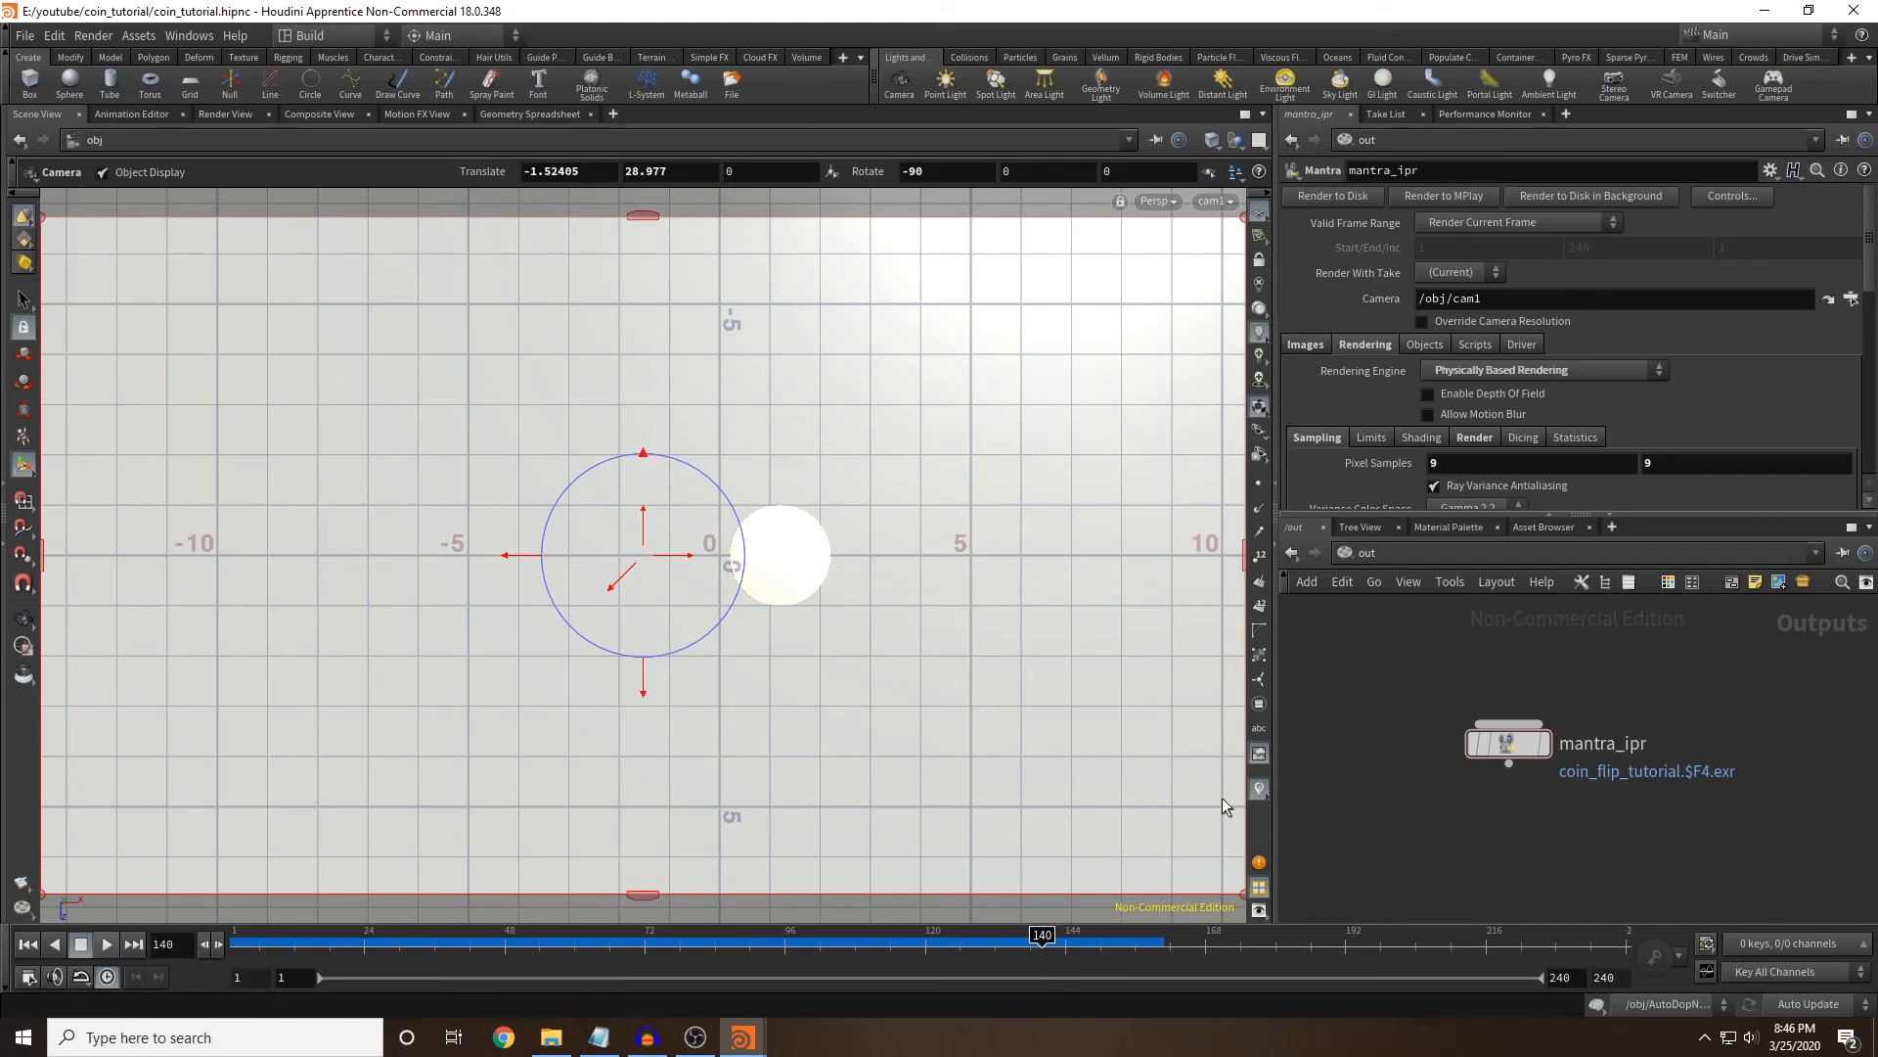
Set the valid frame range to Render Frame Range and remove the expression driving its end frame.
click(1460, 225)
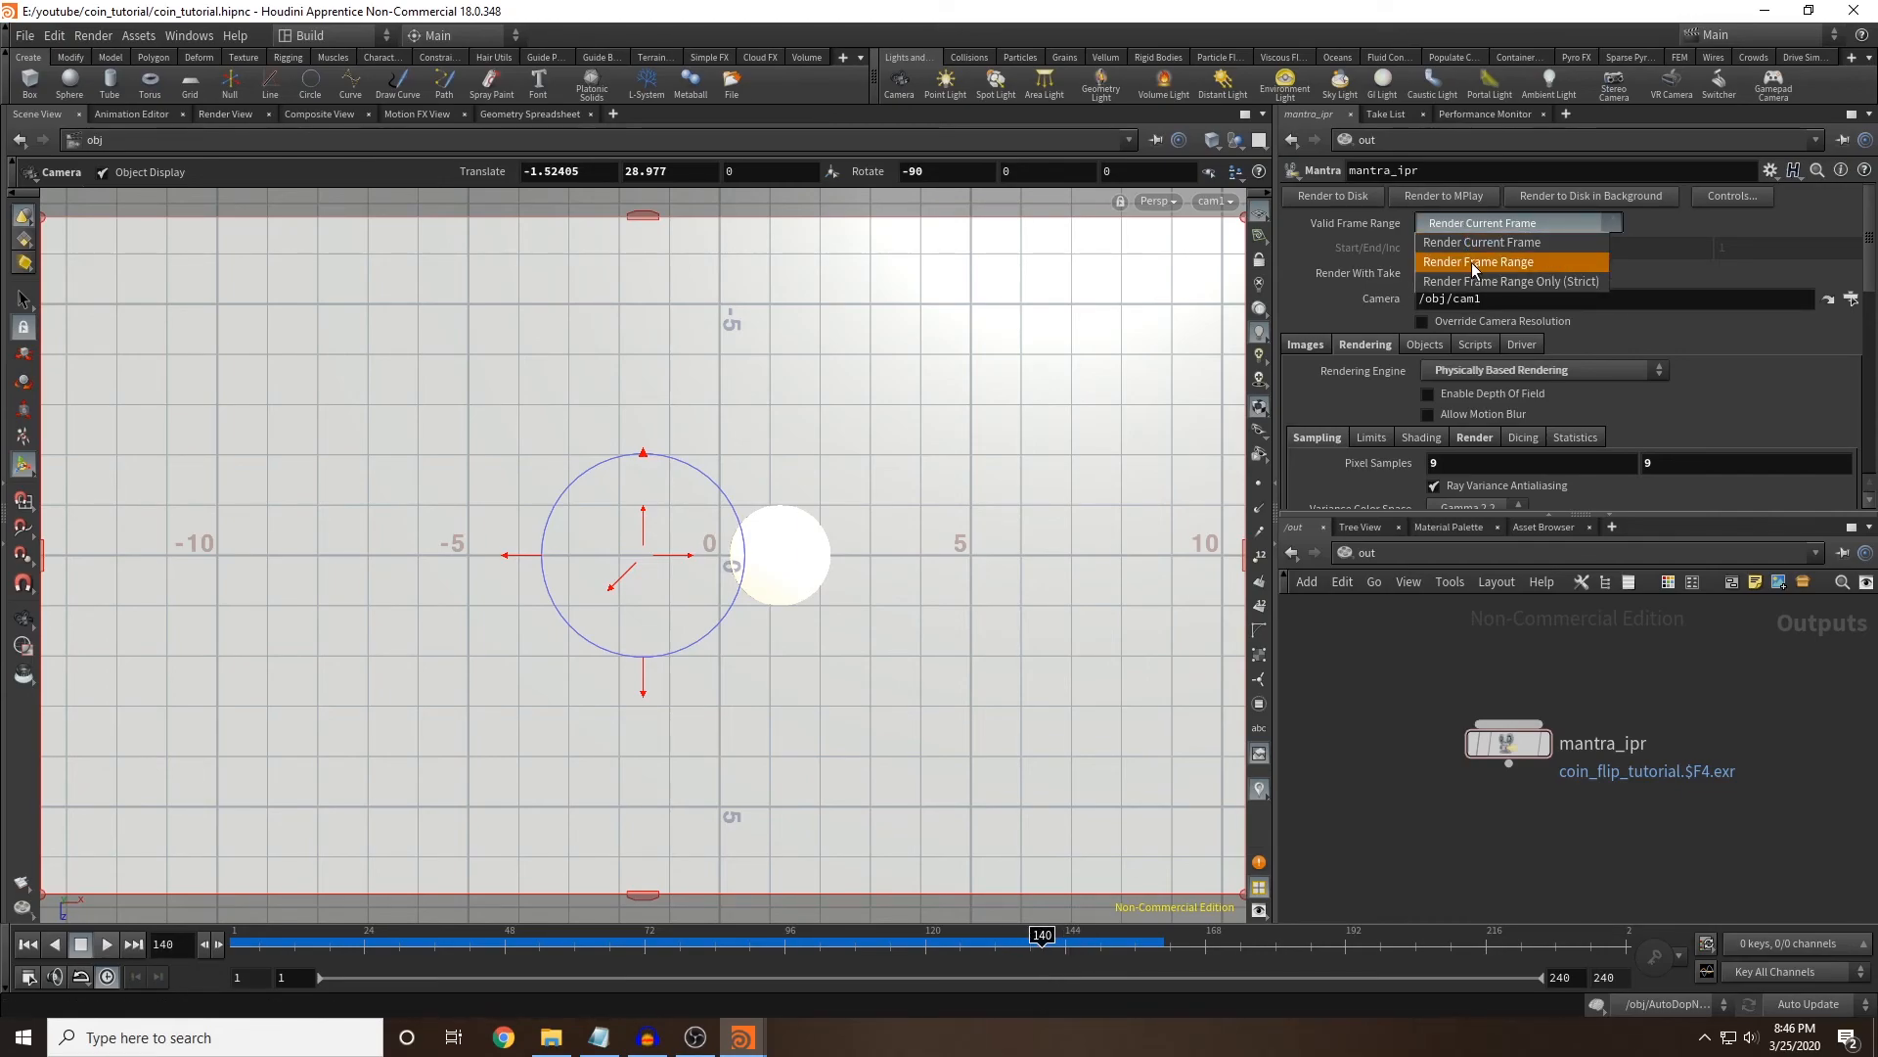
click(1478, 263)
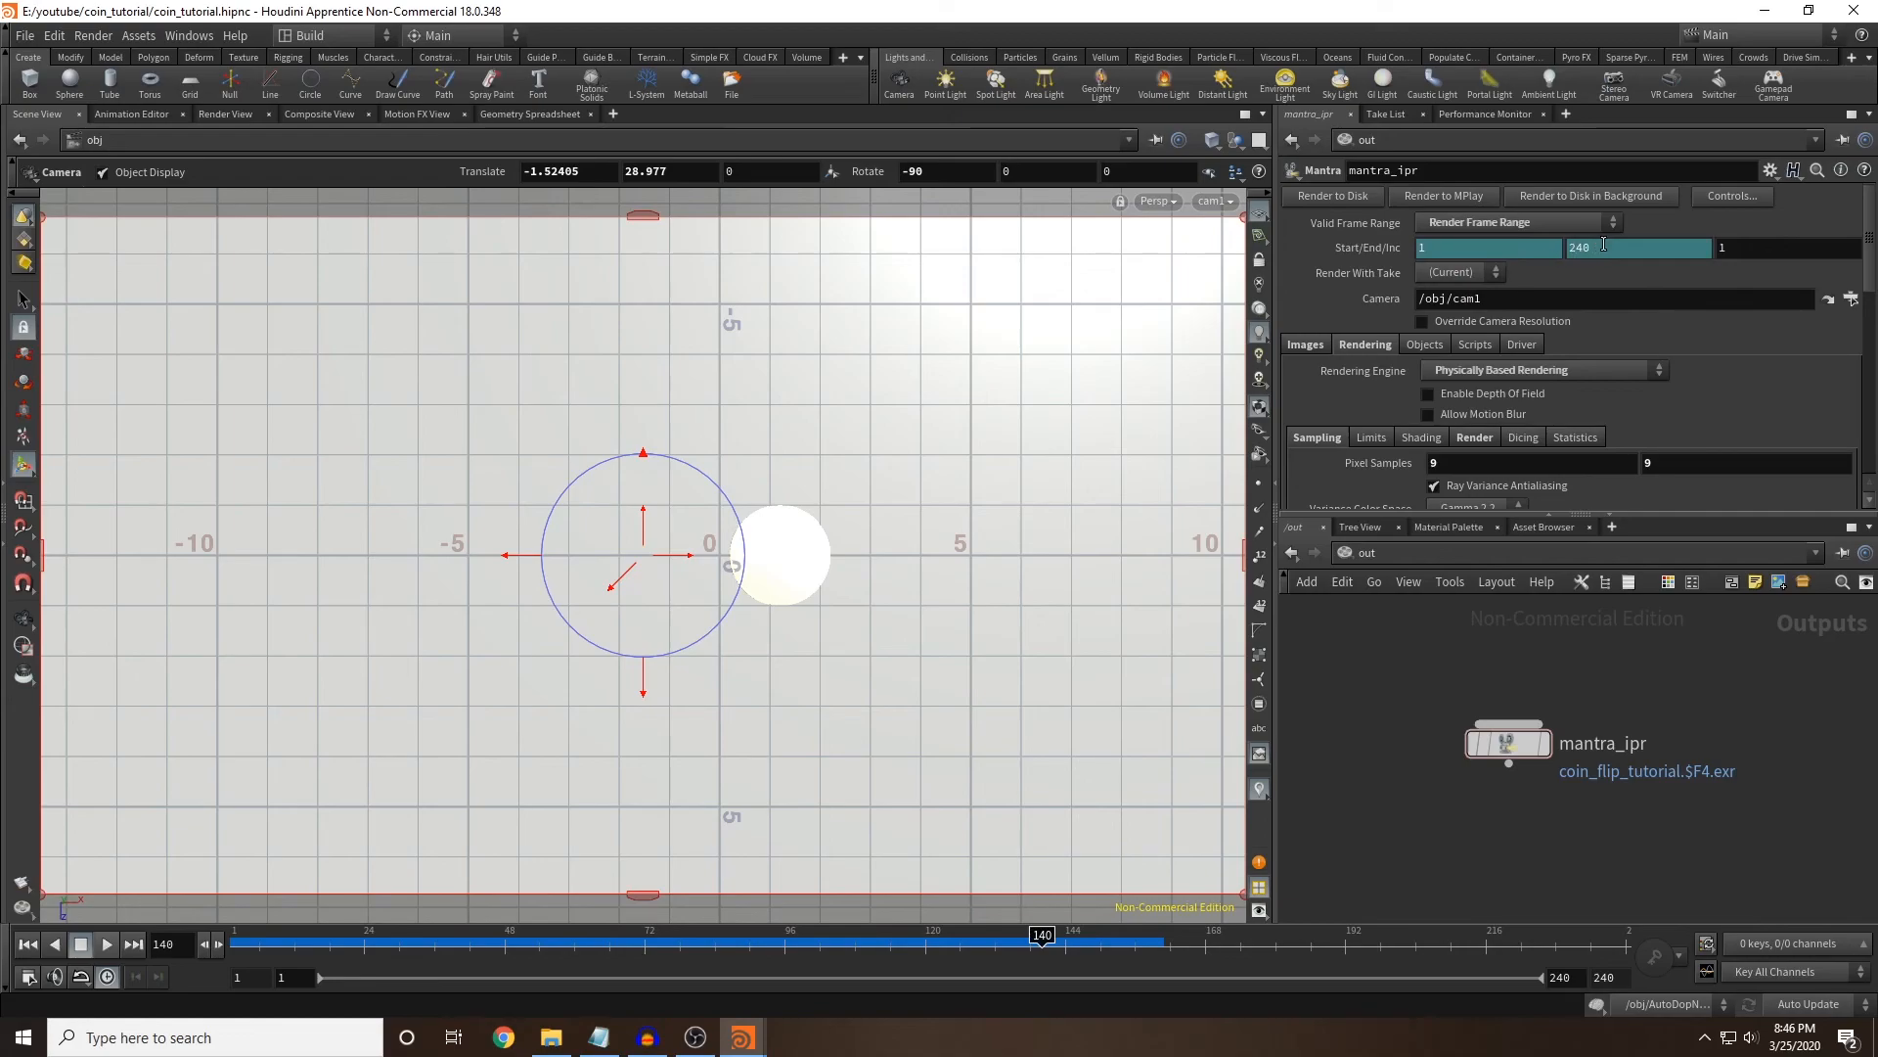
click(1619, 250)
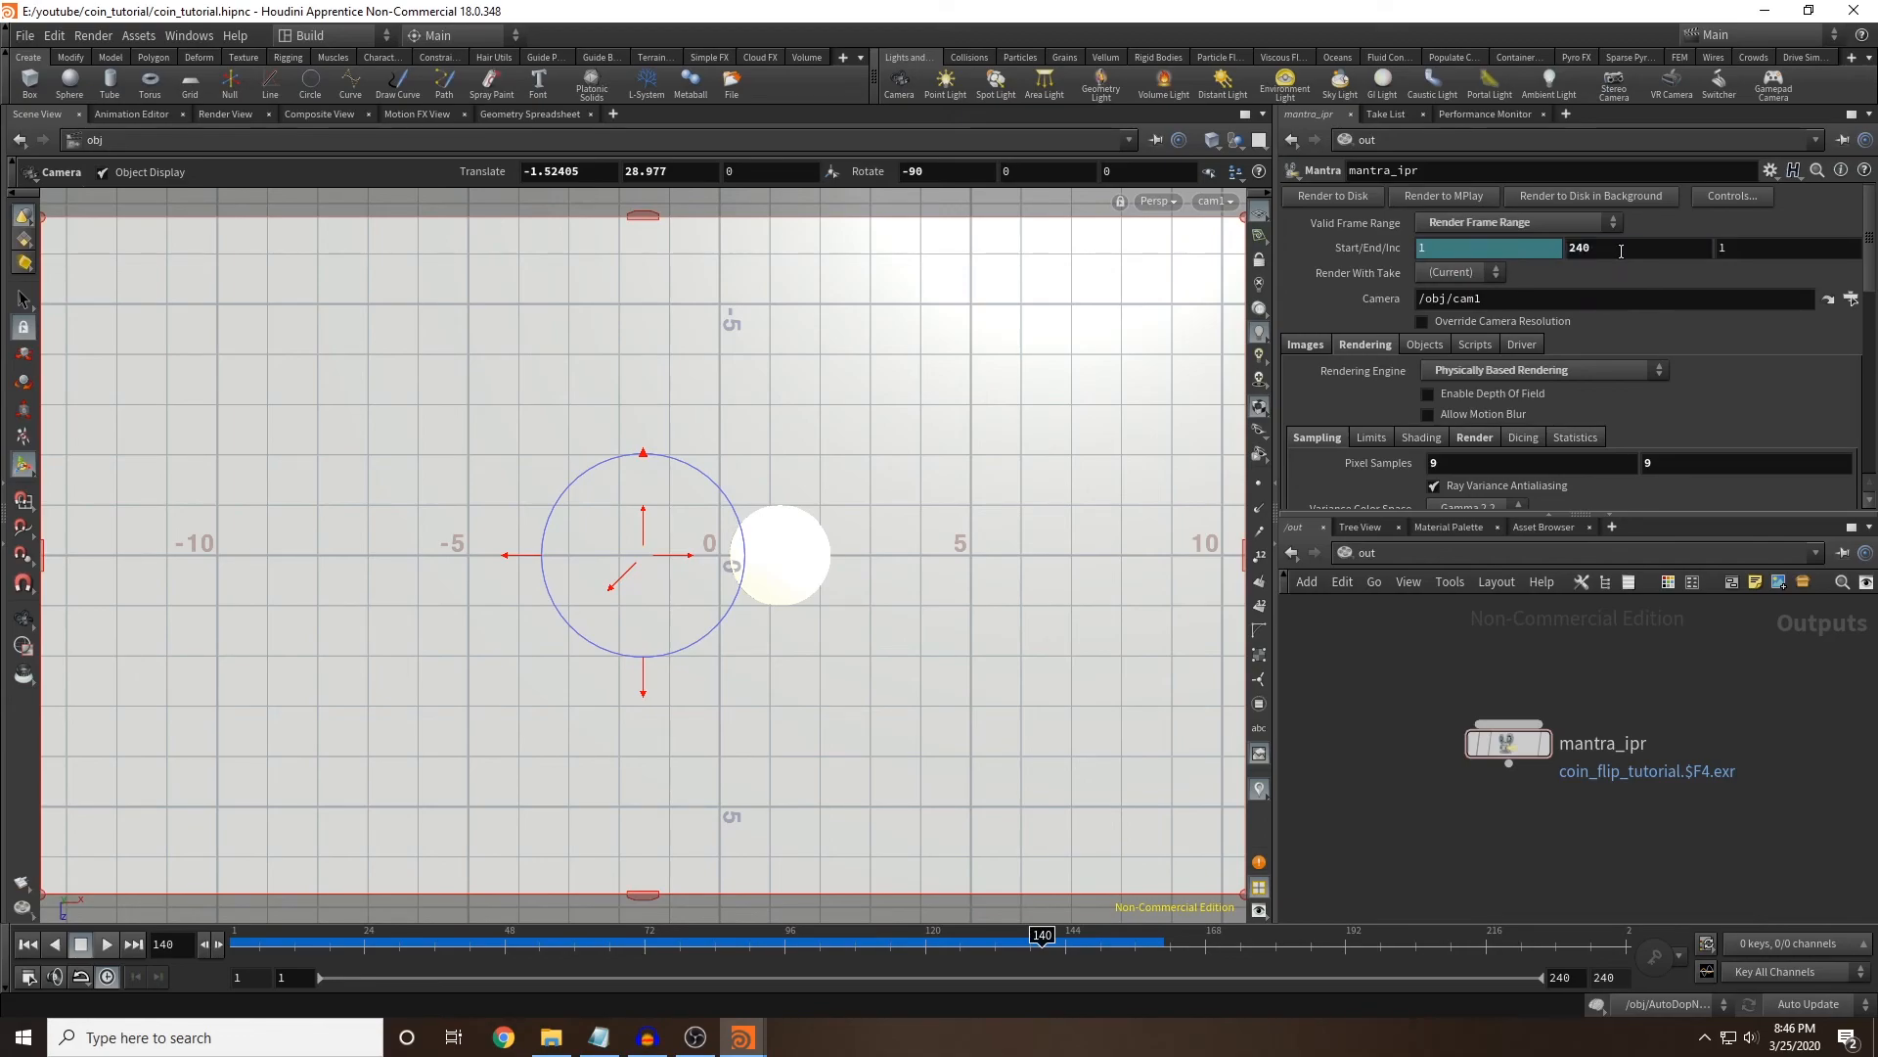
right_click(1621, 250)
mouse_move(1651, 304)
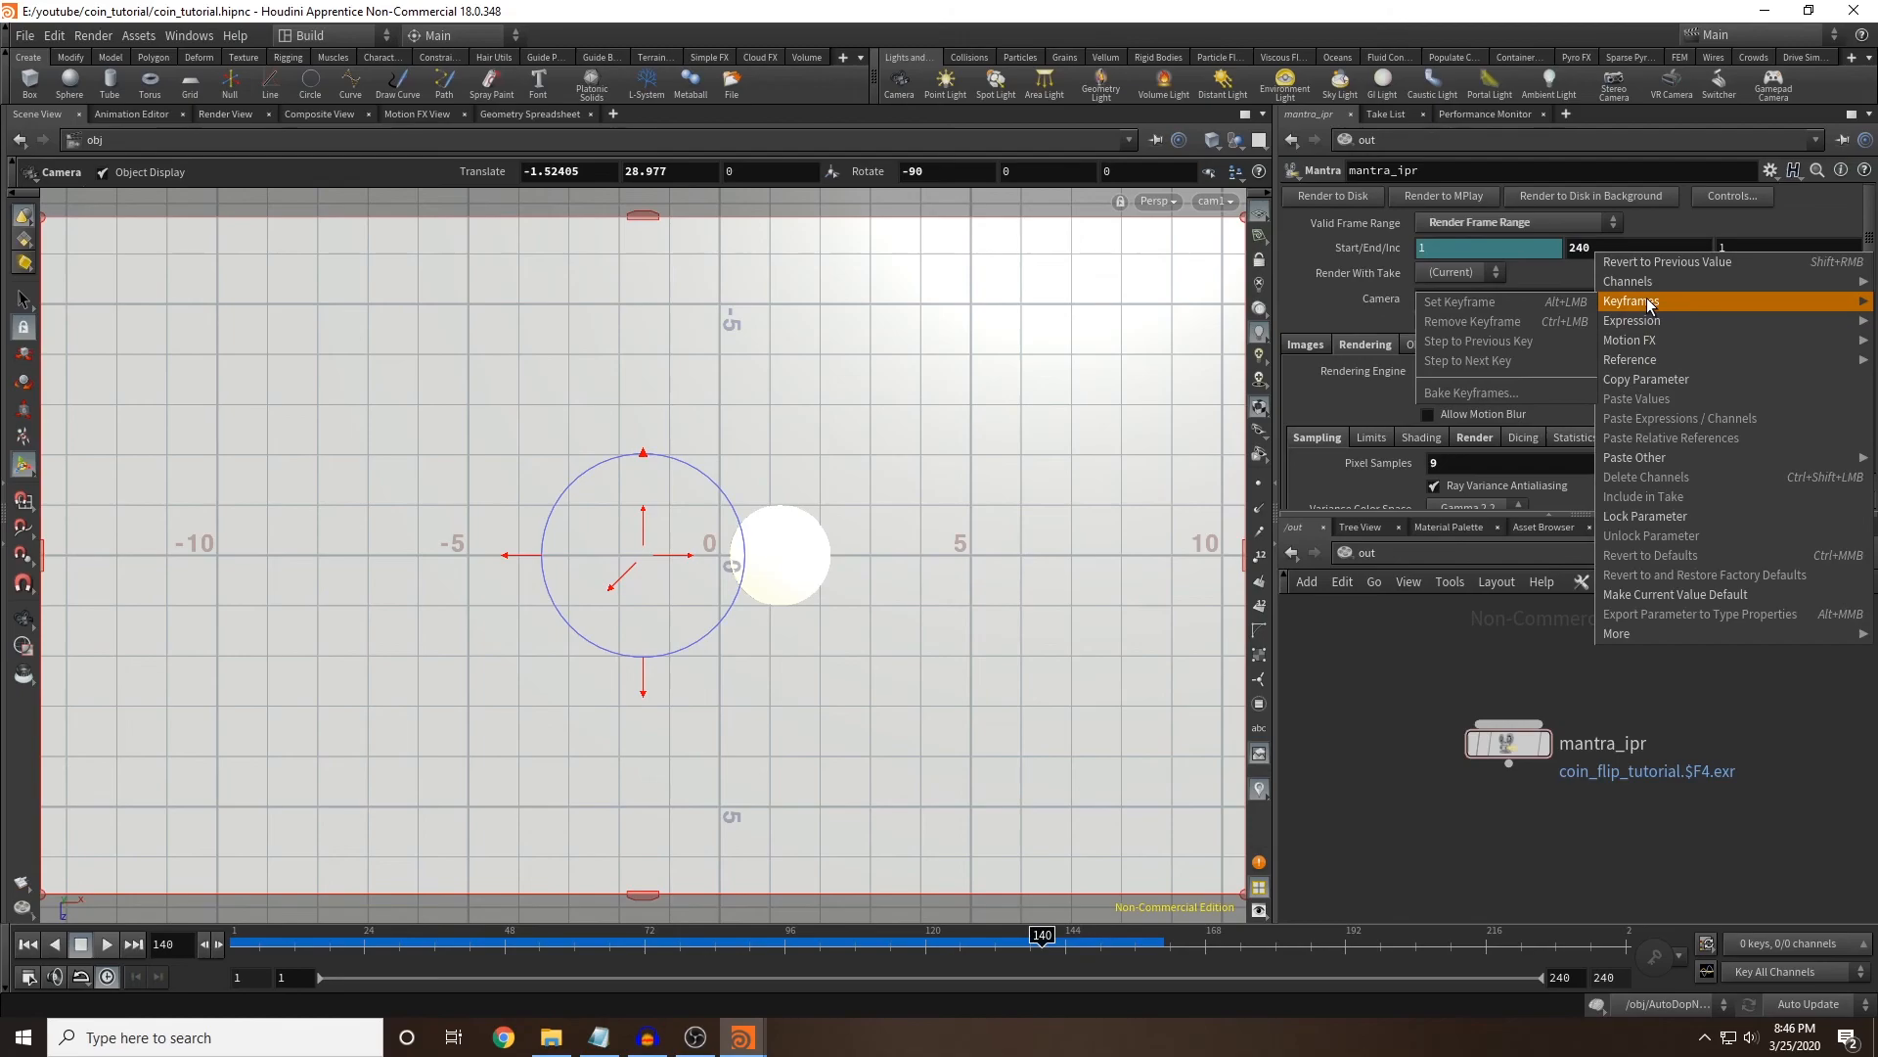
click(1385, 734)
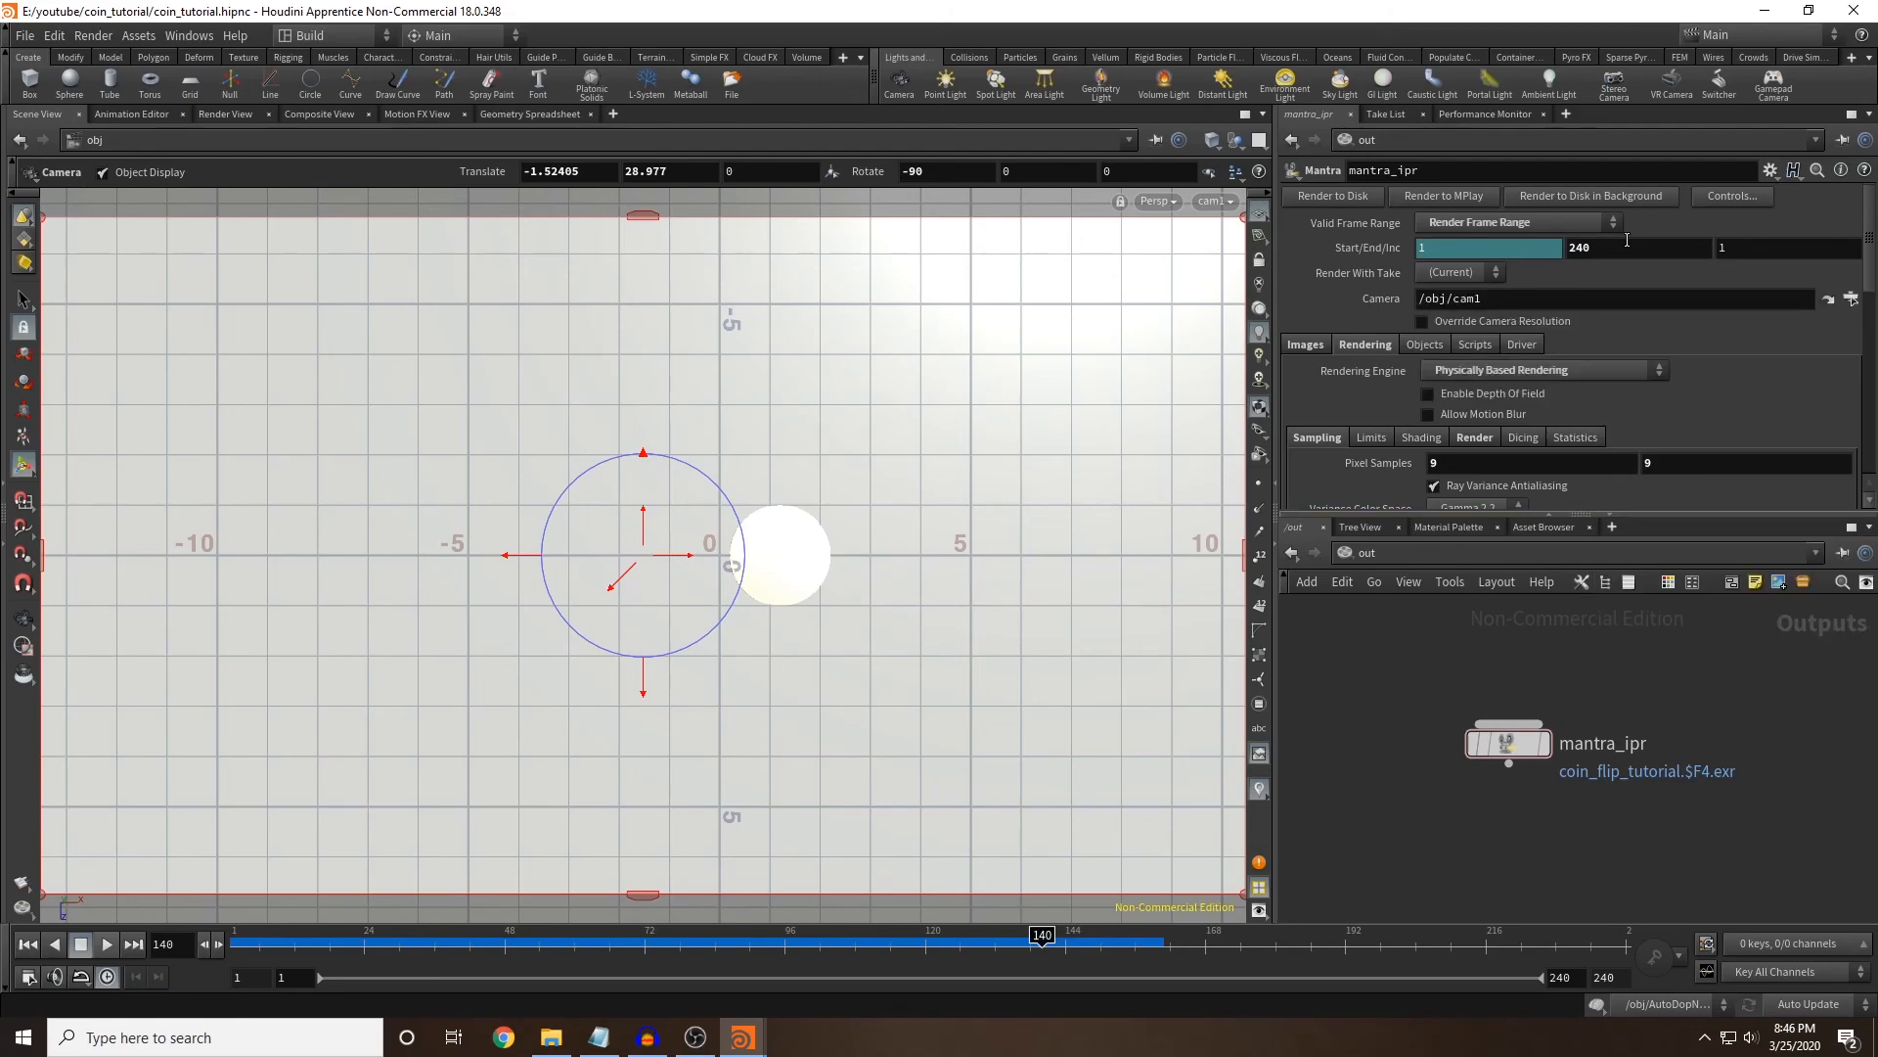
Set the end frame of the render range to 140 and start rendering the sequence to disk.
double_click(1627, 241)
text(140)
key(Return)
click(1306, 345)
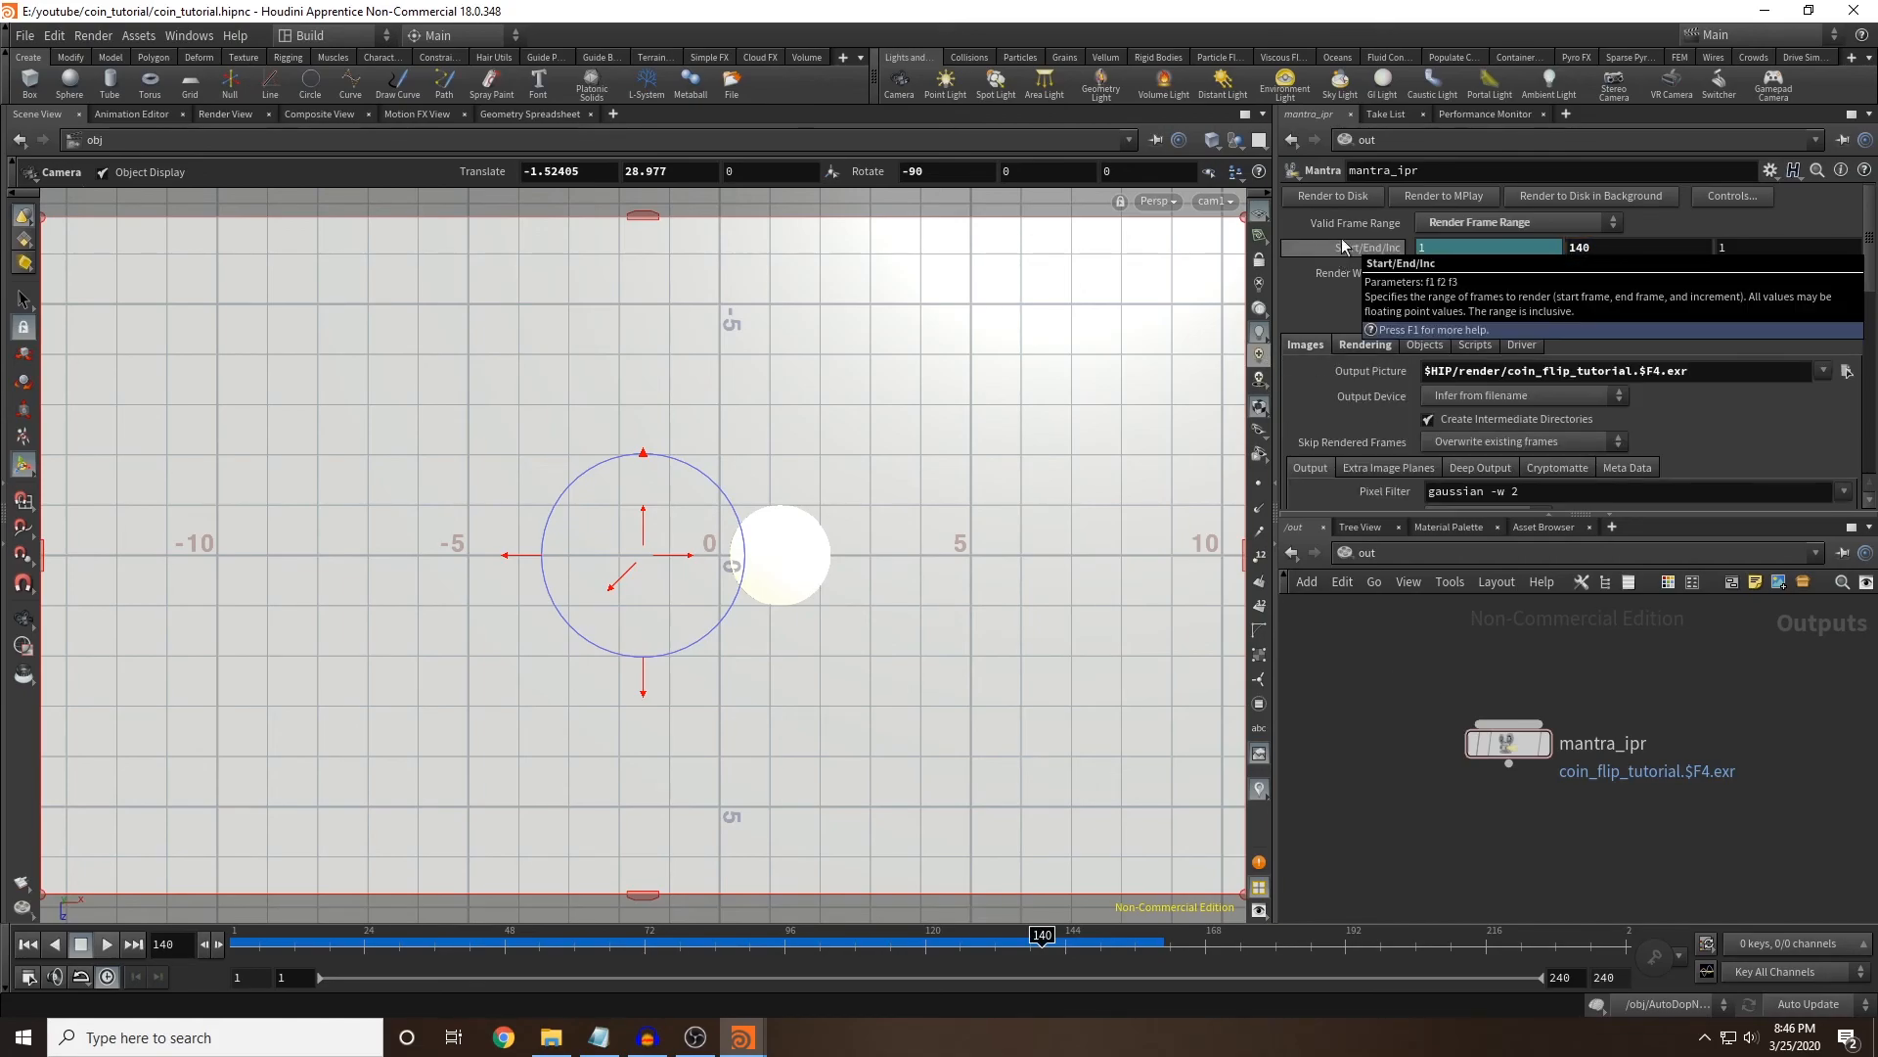
click(1344, 200)
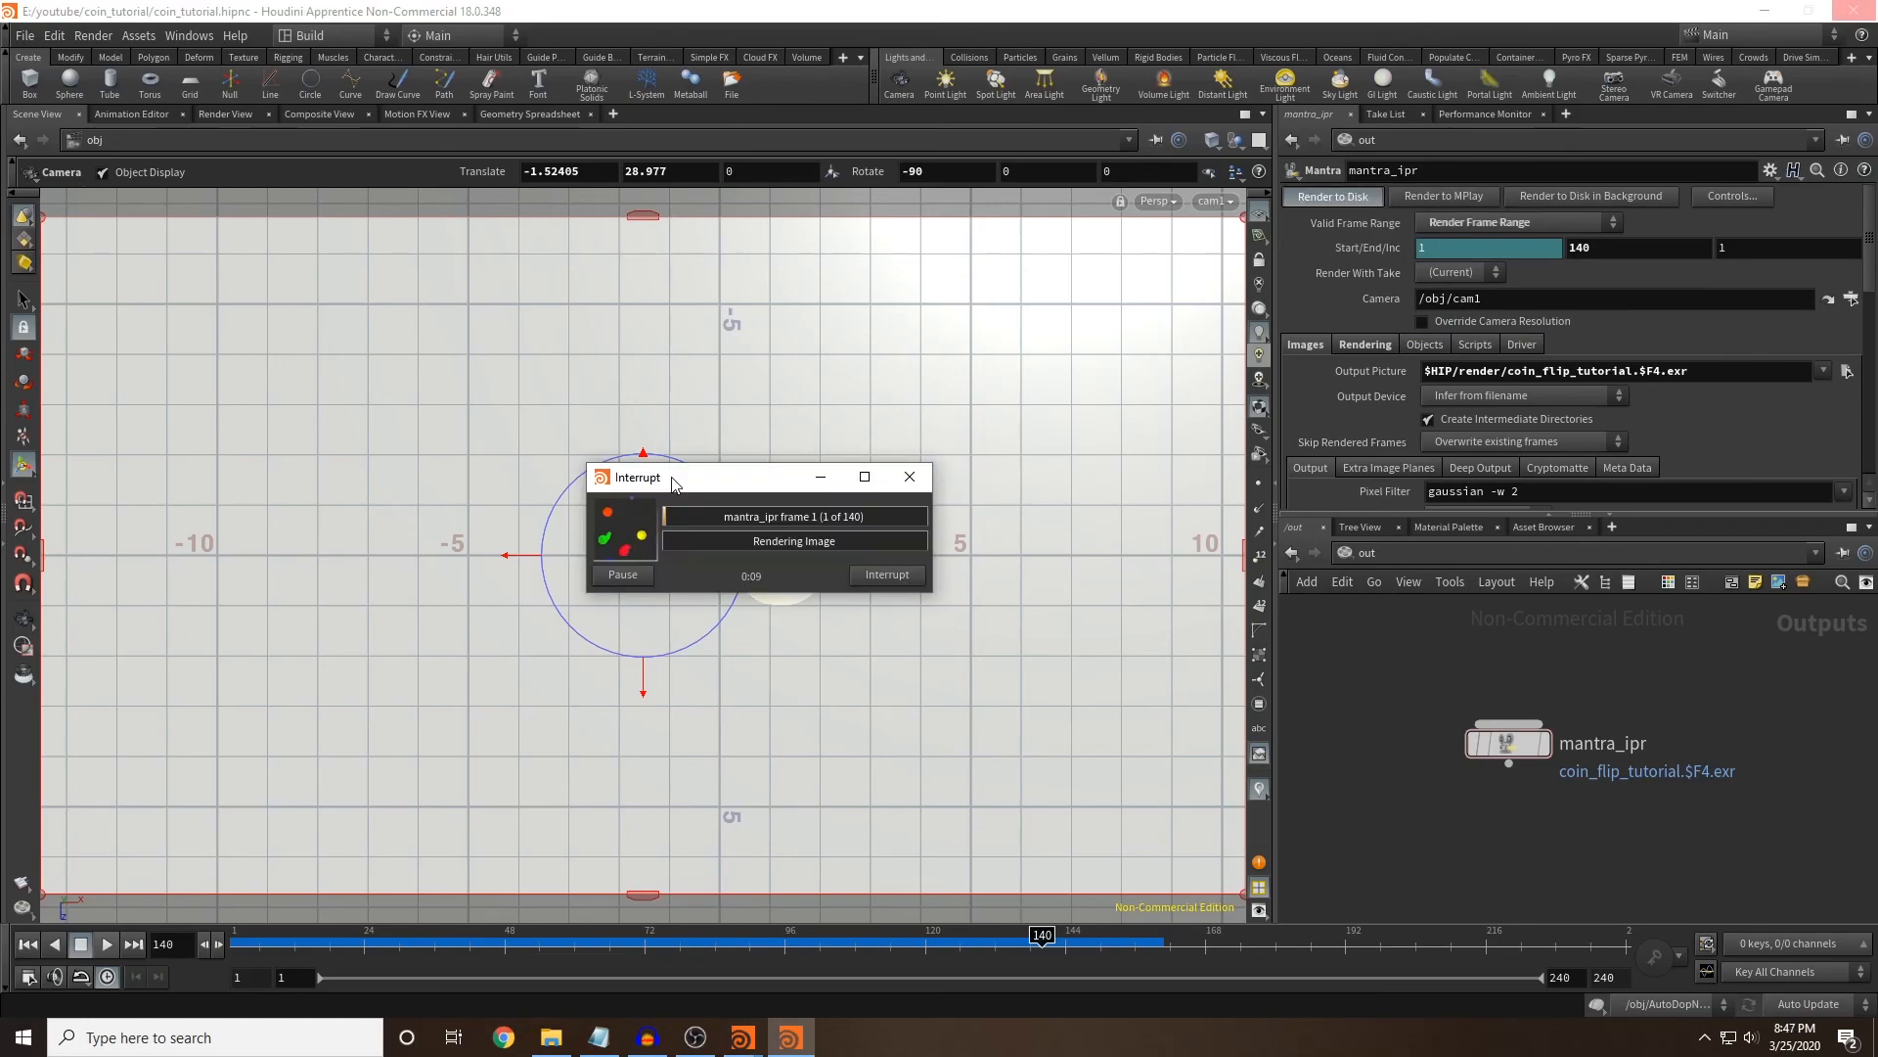